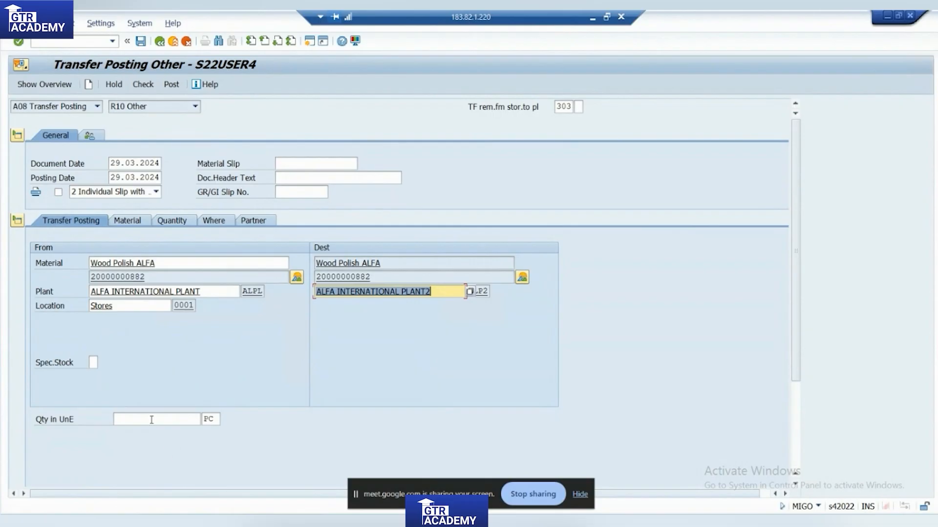
Step: Enter a transfer quantity of 2 PC and review the item's material, quantity and movement details
type("2")
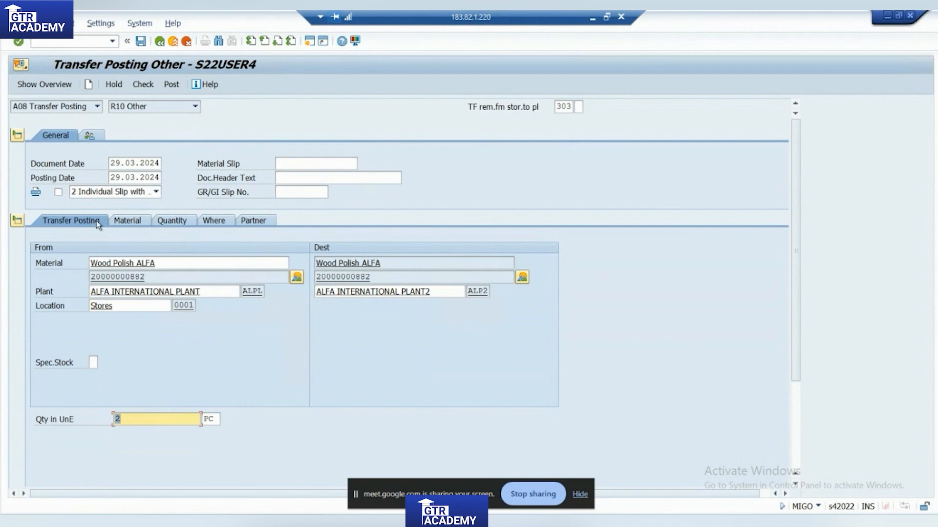
left_click(128, 219)
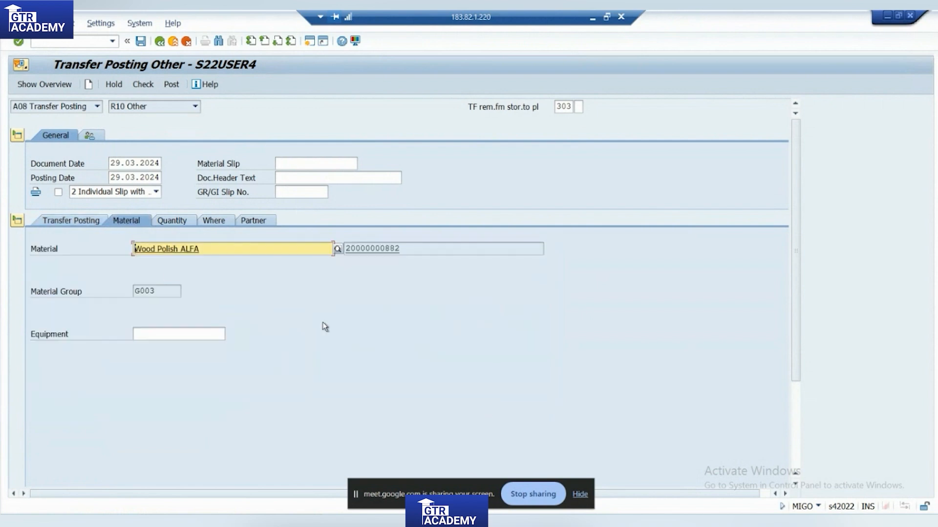
left_click(184, 222)
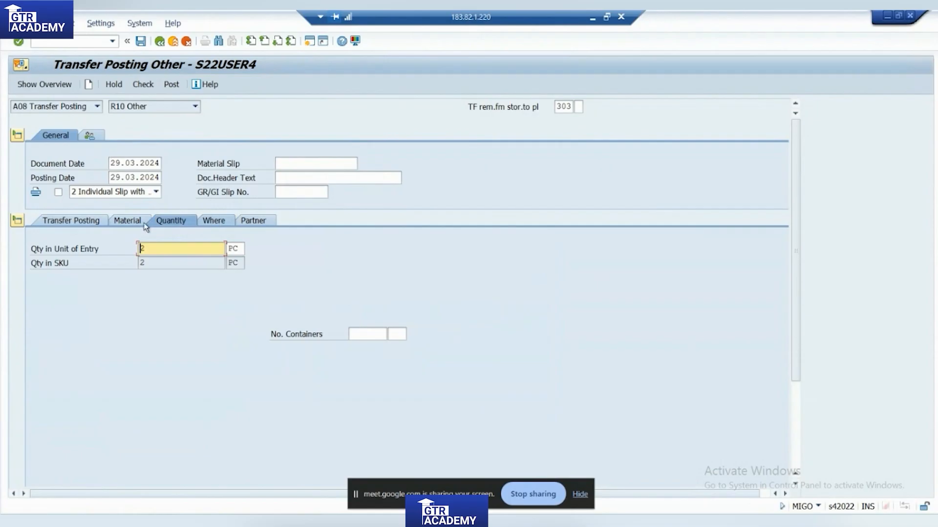
left_click(212, 220)
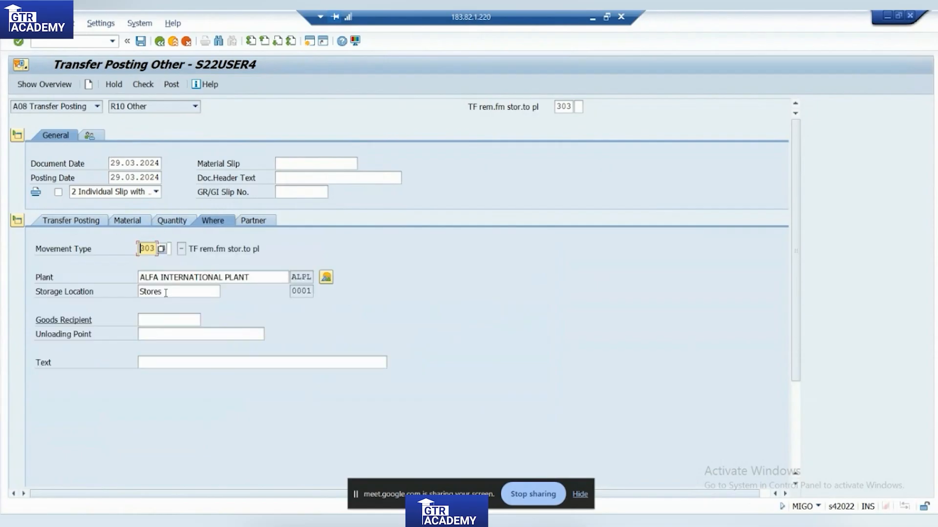
Step: Open the stock overview for plant ALPL and check the unrestricted-use stock in storage location 0001 Stores
left_click(331, 282)
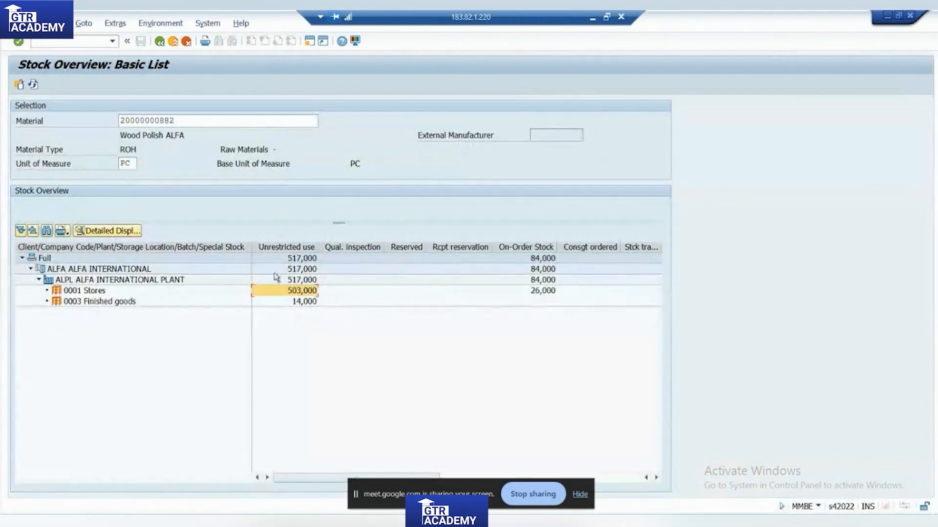
left_click(92, 293)
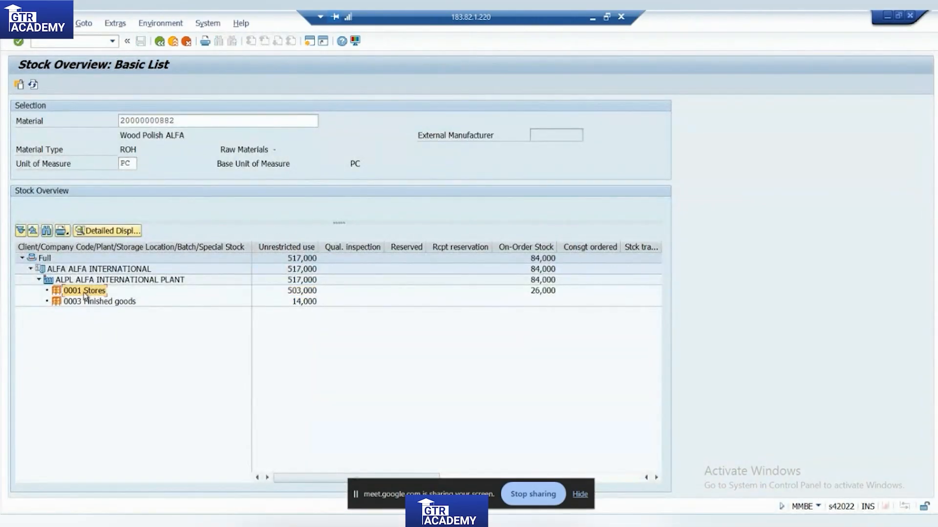
left_click(303, 293)
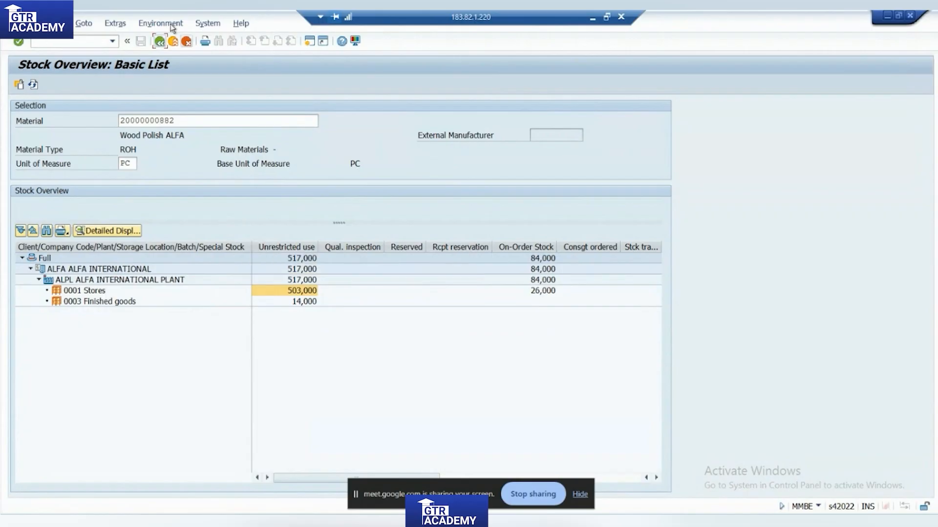
Step: Rerun the stock overview for plant ALP2, check the unrestricted-use stock in 0001 Stores, and return to the transfer posting
left_click(159, 41)
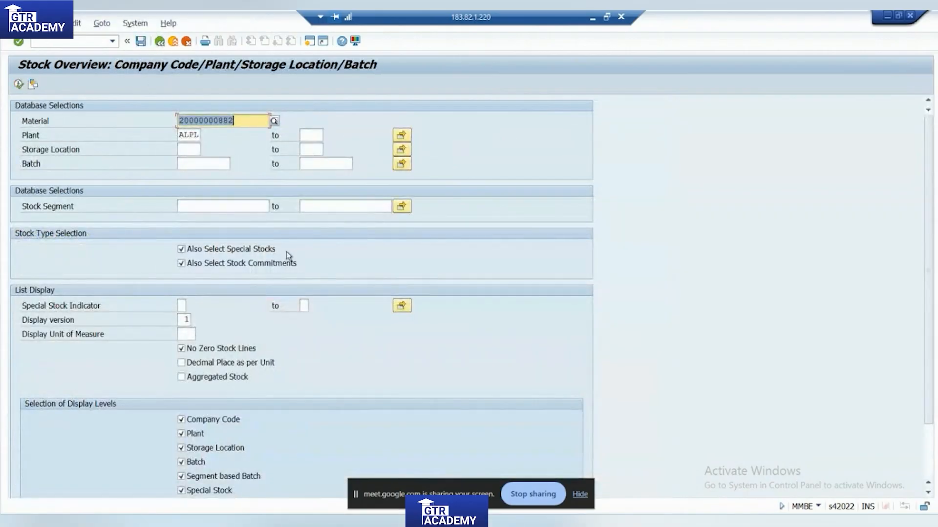
left_click(194, 133)
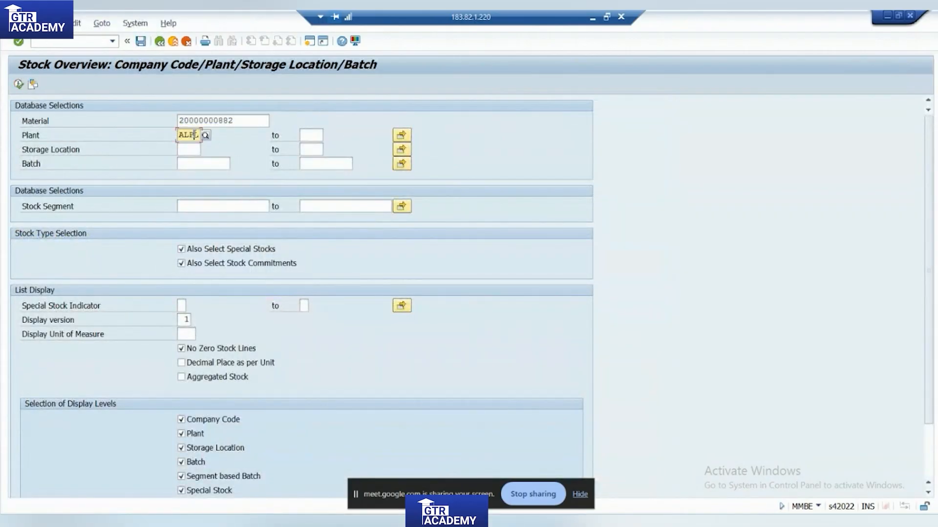
double_click(196, 134)
left_click(19, 84)
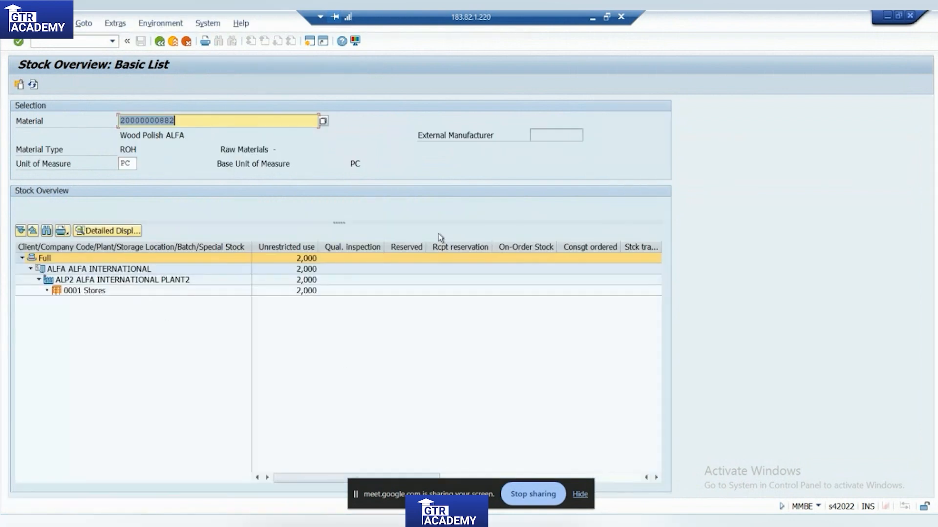
left_click(299, 292)
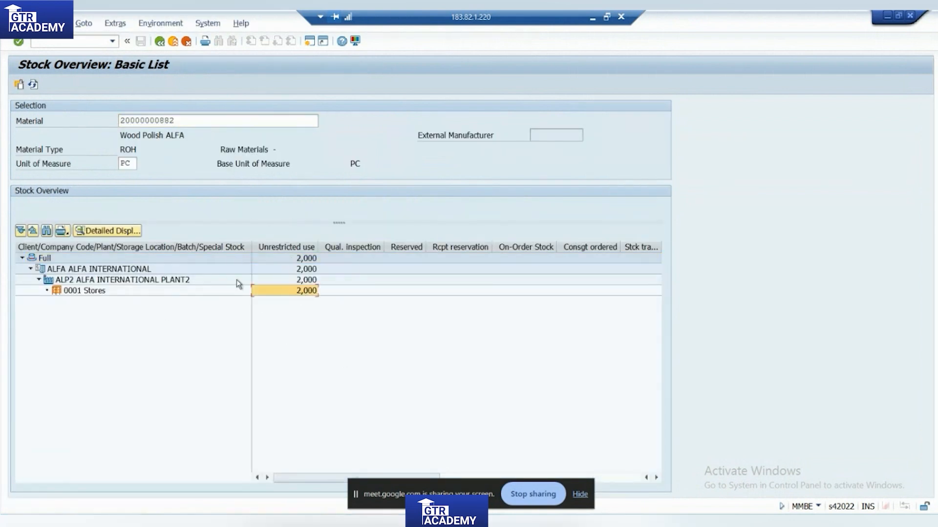
left_click(160, 42)
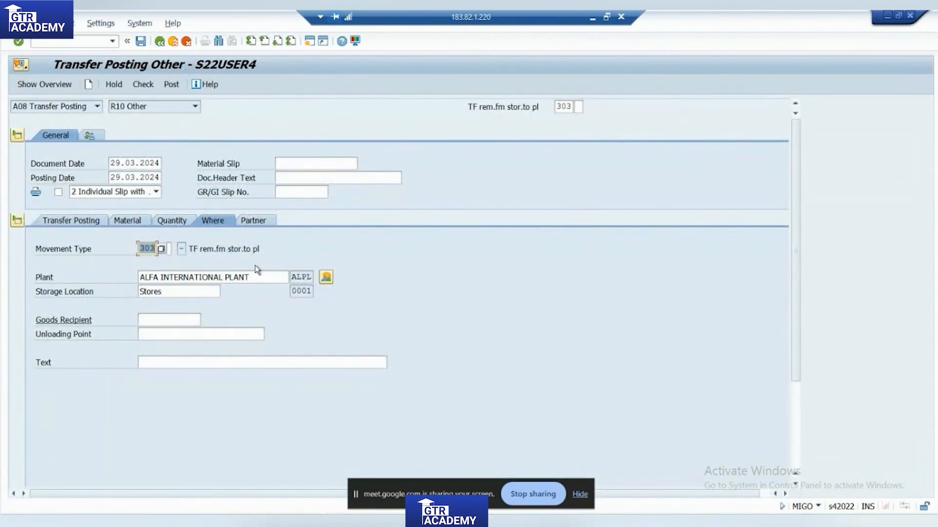
Step: Check and post the 303 transfer posting, and load the posted material document in display mode
left_click(143, 84)
left_click(172, 84)
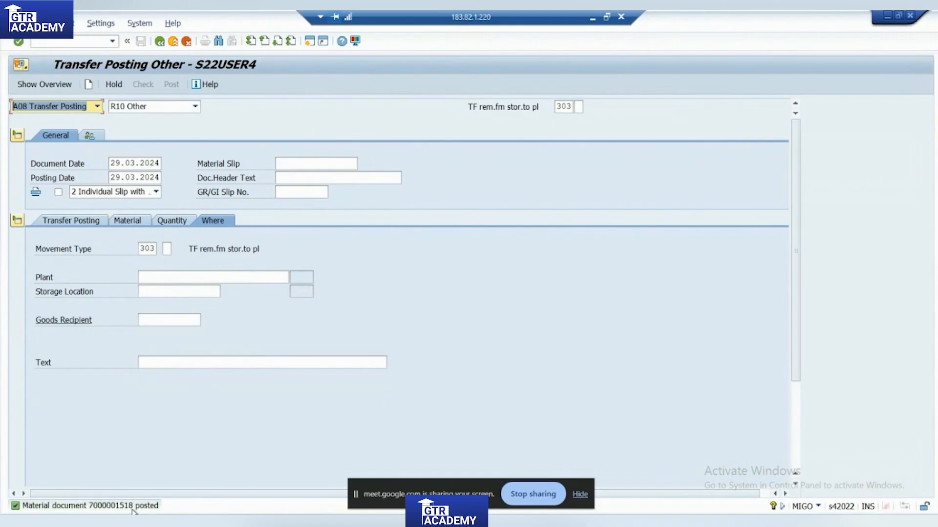
left_click(65, 108)
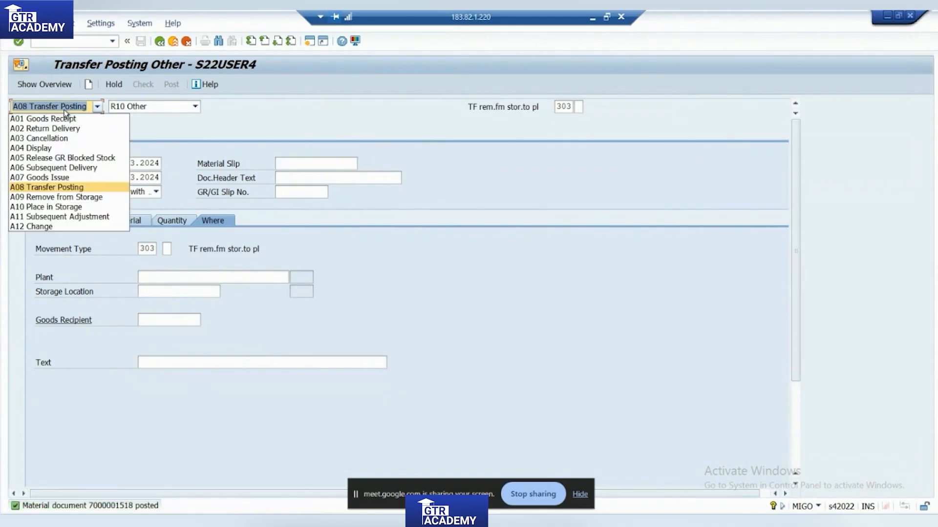
left_click(64, 148)
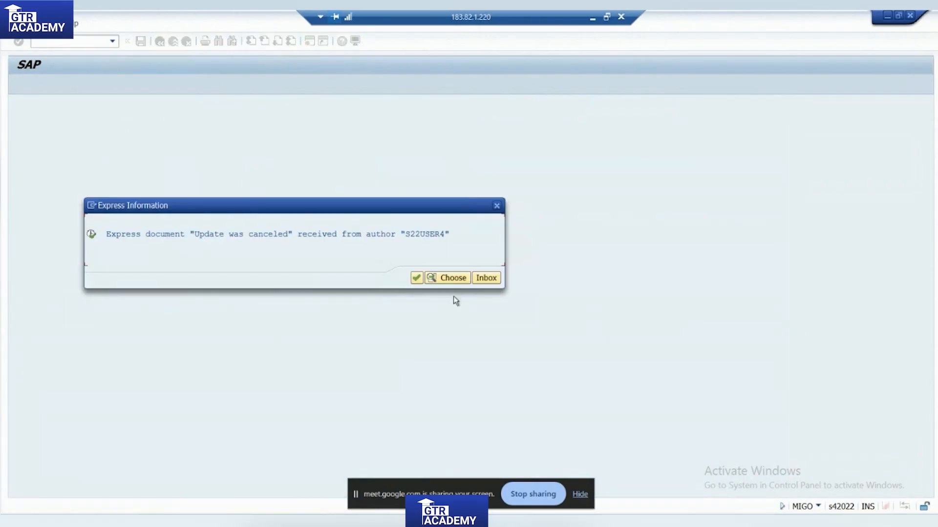
left_click(416, 278)
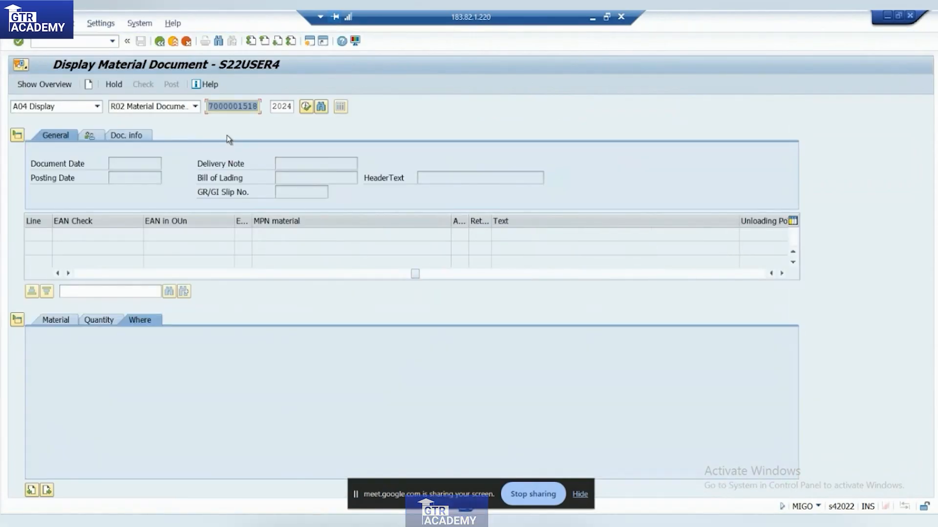
key("Return")
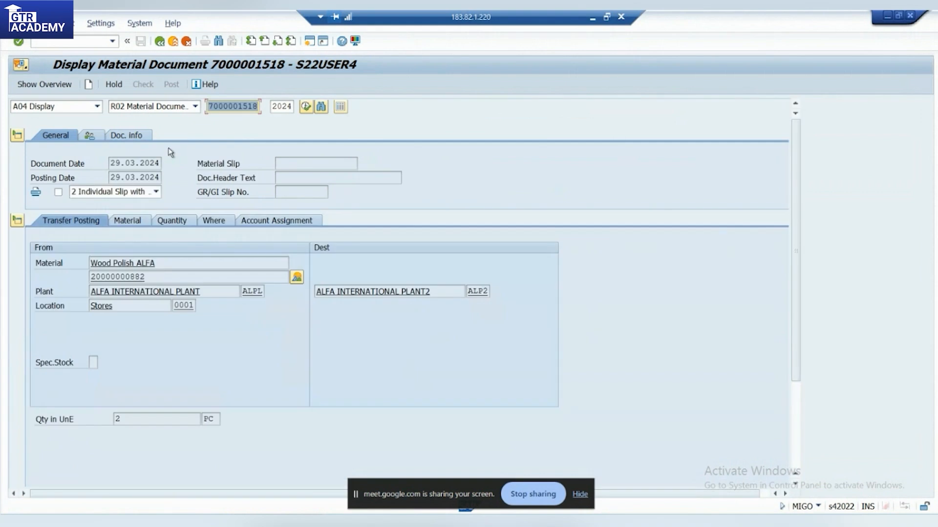
Step: Review the material document's info and movement details, and open its accounting document from the FI documents
left_click(124, 136)
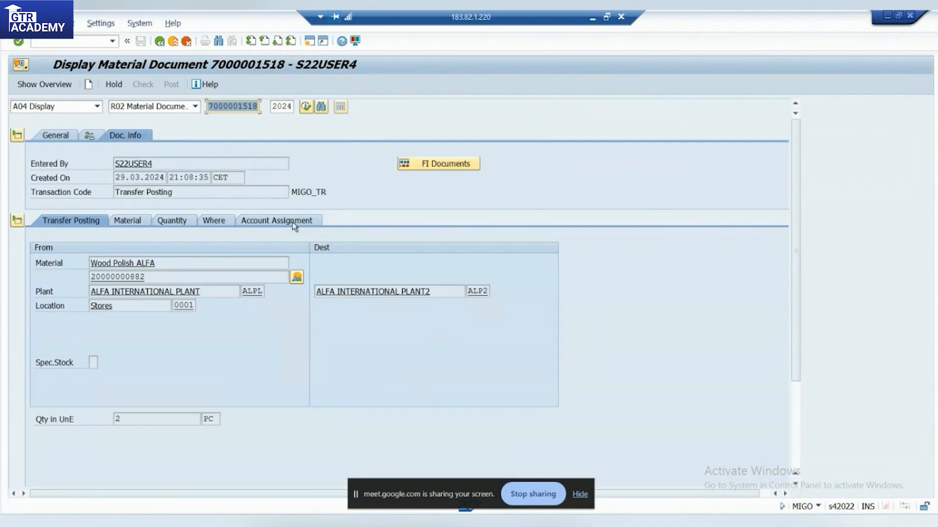
left_click(213, 221)
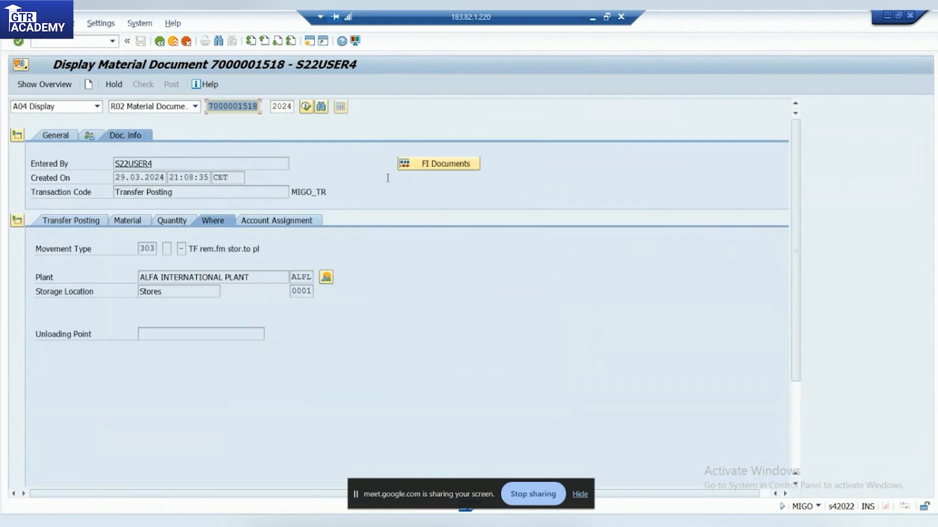
left_click(442, 164)
double_click(116, 167)
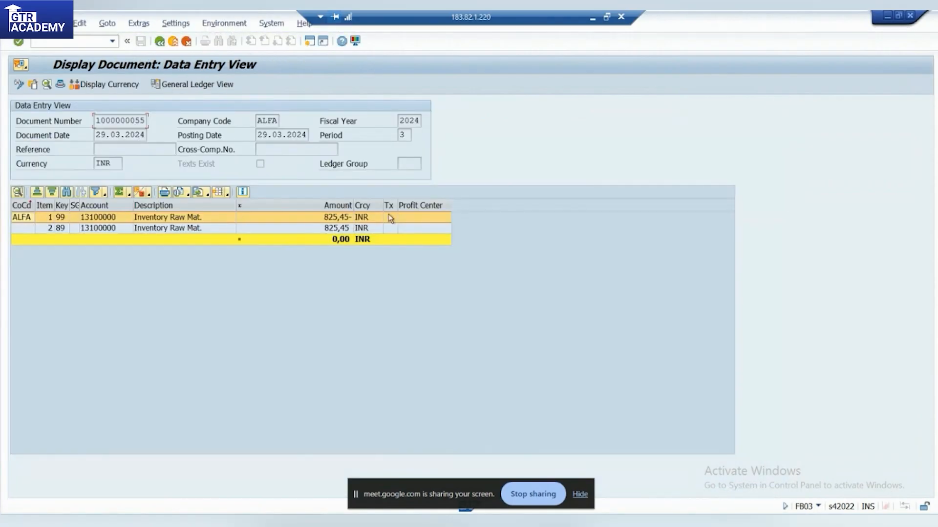
Step: Examine the amounts of the two Inventory Raw Mat. line items, and return to the material document
left_click(304, 221)
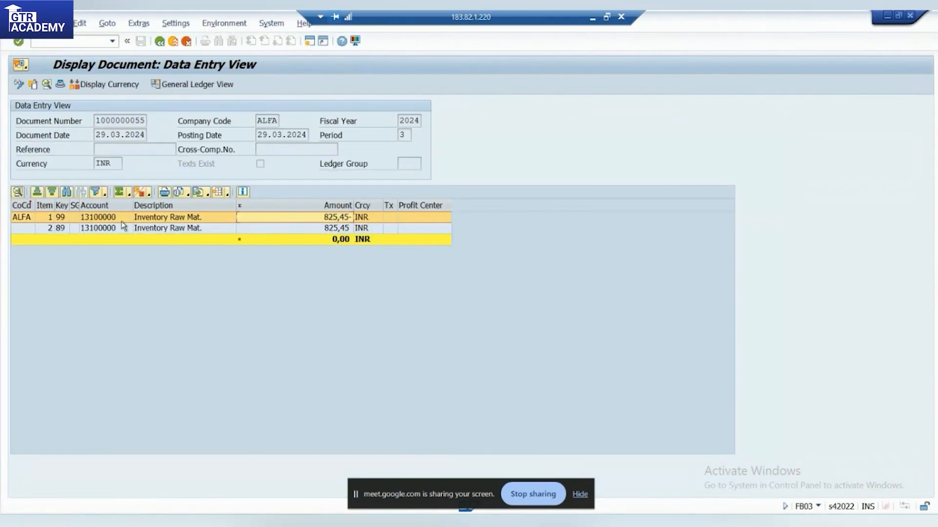
left_click(162, 221)
left_click(347, 221)
left_click(346, 228)
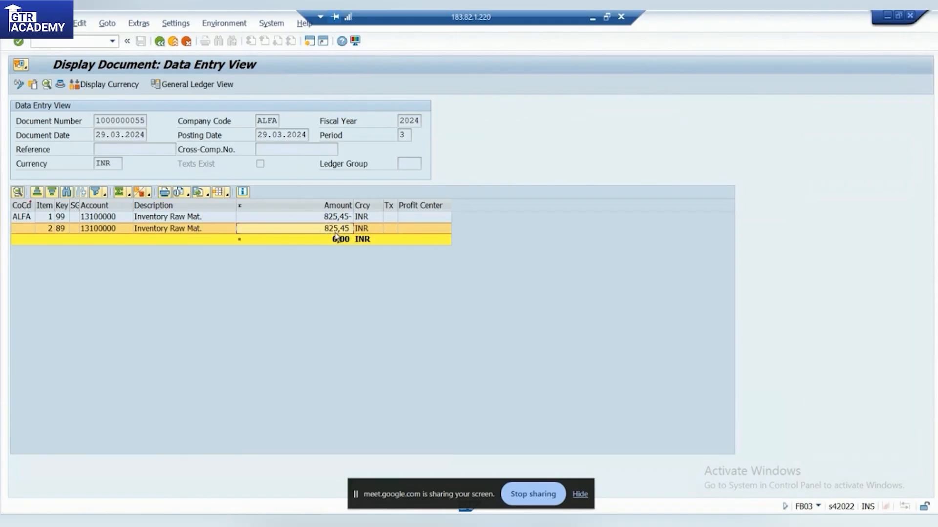
left_click(344, 216)
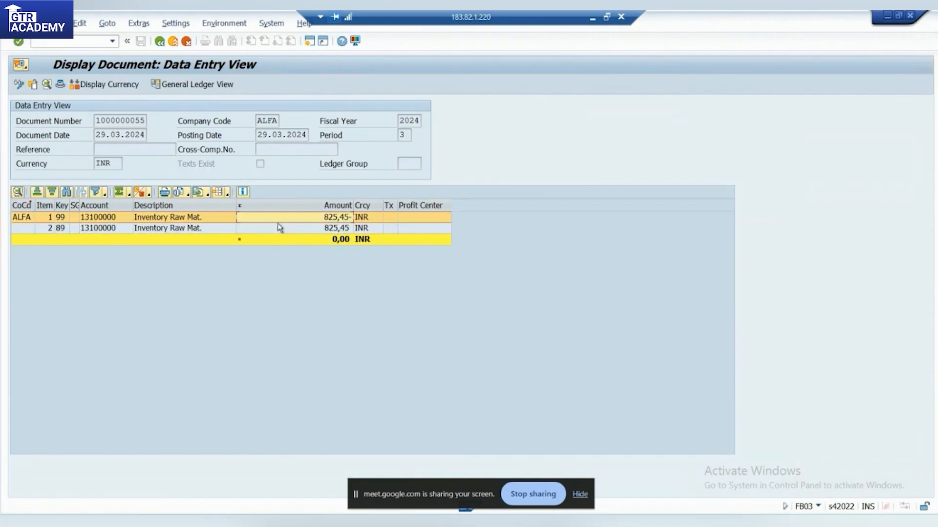
left_click(151, 219)
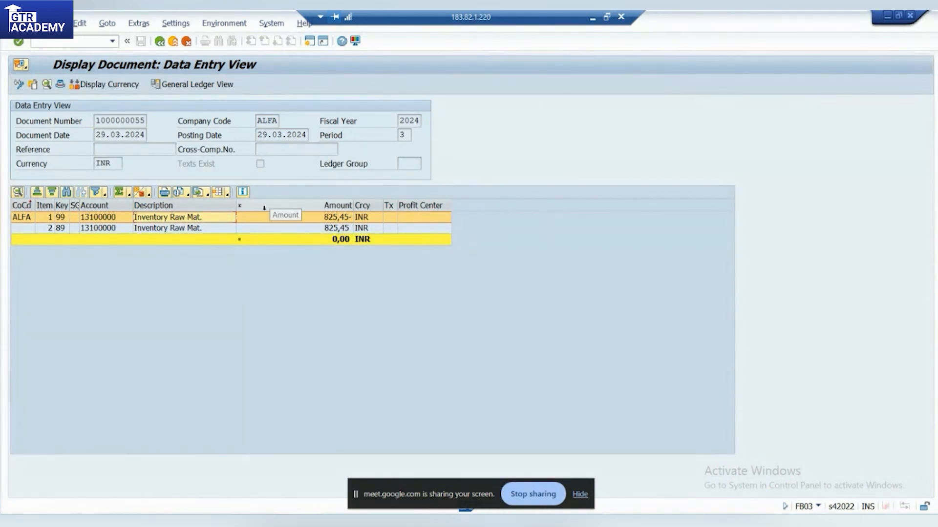
left_click(272, 229)
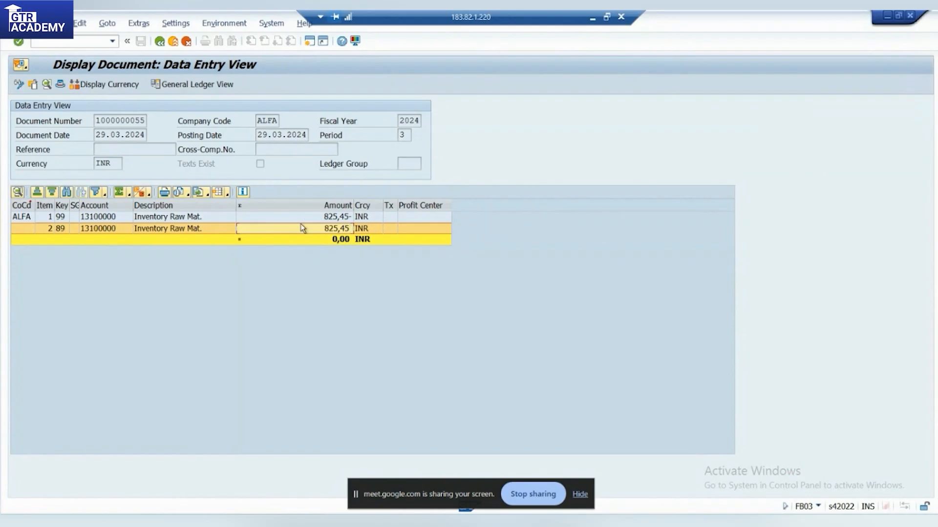
left_click(159, 43)
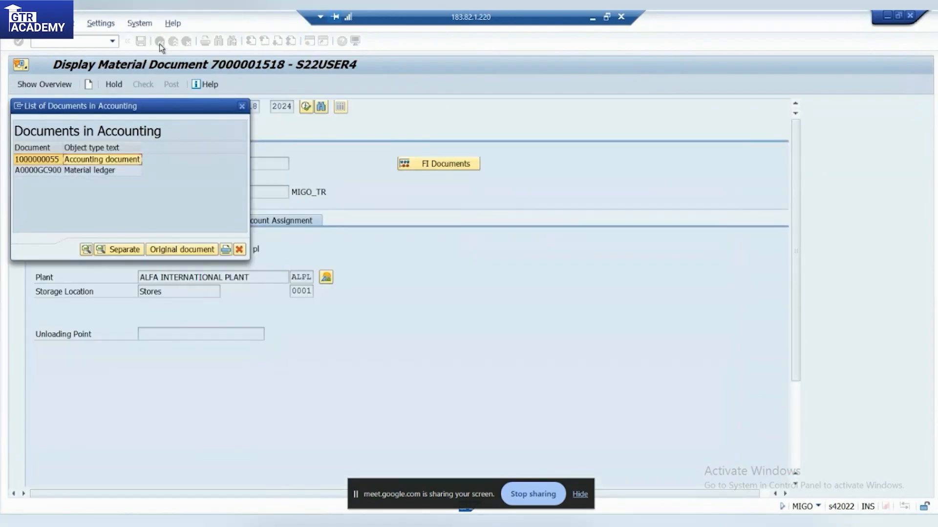
left_click(242, 106)
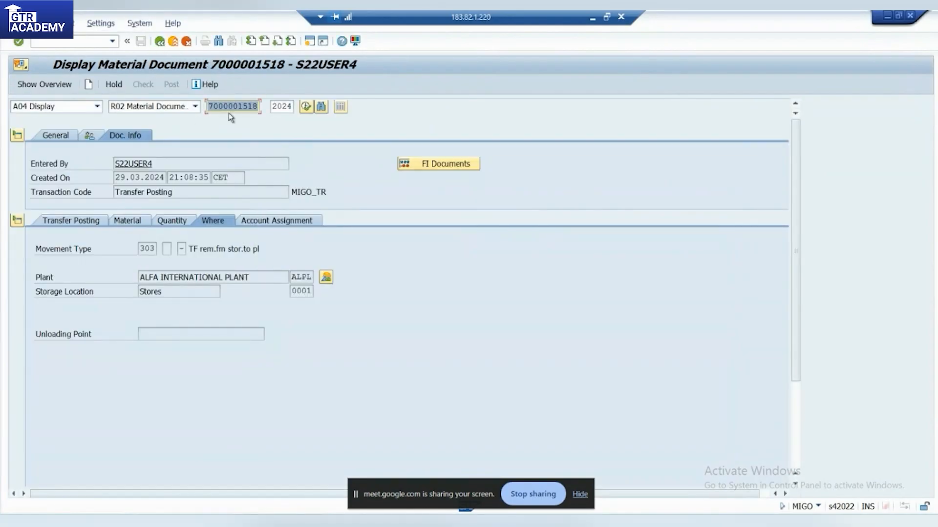
Step: Switch to A08 Transfer Posting and set the default movement type to 305
left_click(66, 107)
left_click(67, 187)
left_click(570, 106)
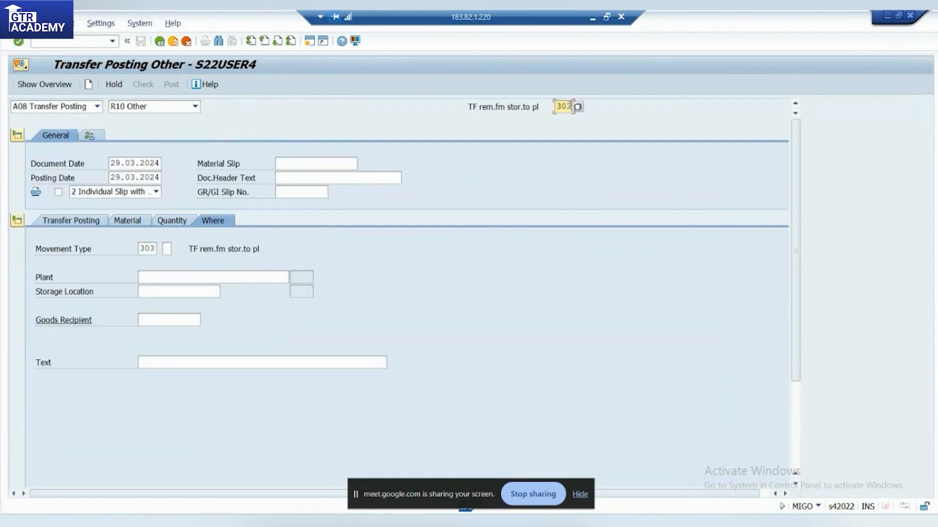
key("BackSpace")
type("5")
key("Return")
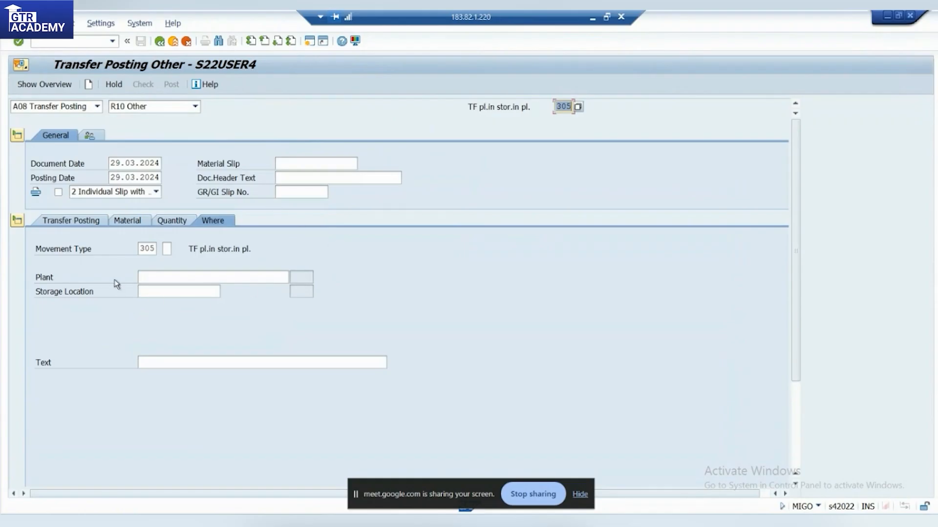
Step: Change the transfer posting's reference to R02 Material Document and load the posted 303 material document
left_click(60, 221)
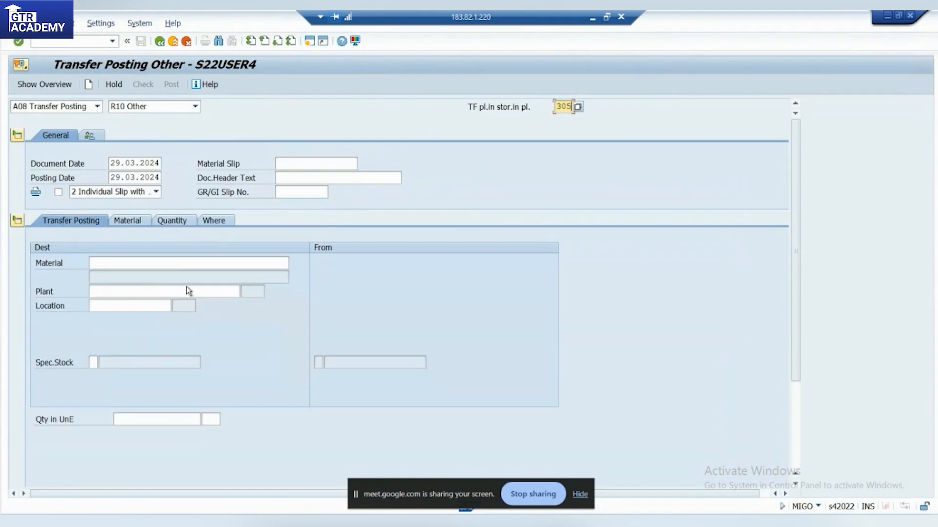
left_click(139, 106)
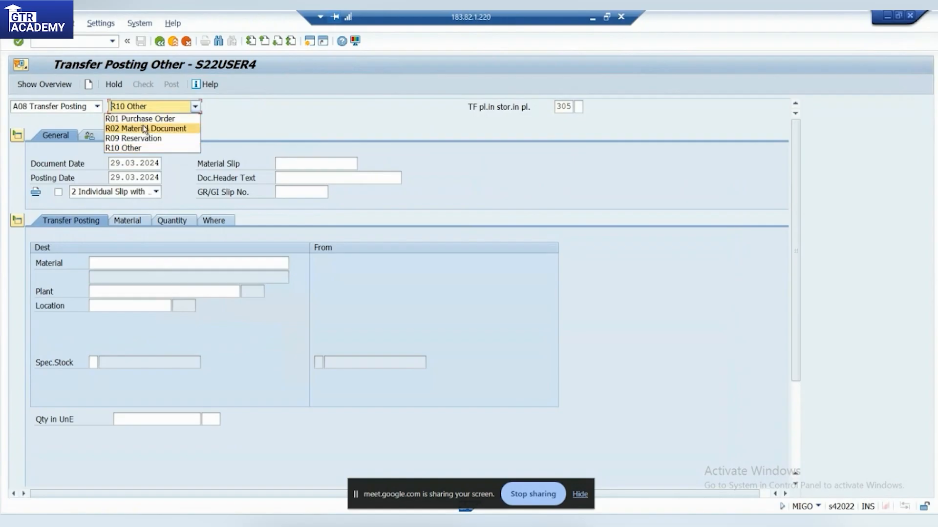
left_click(151, 128)
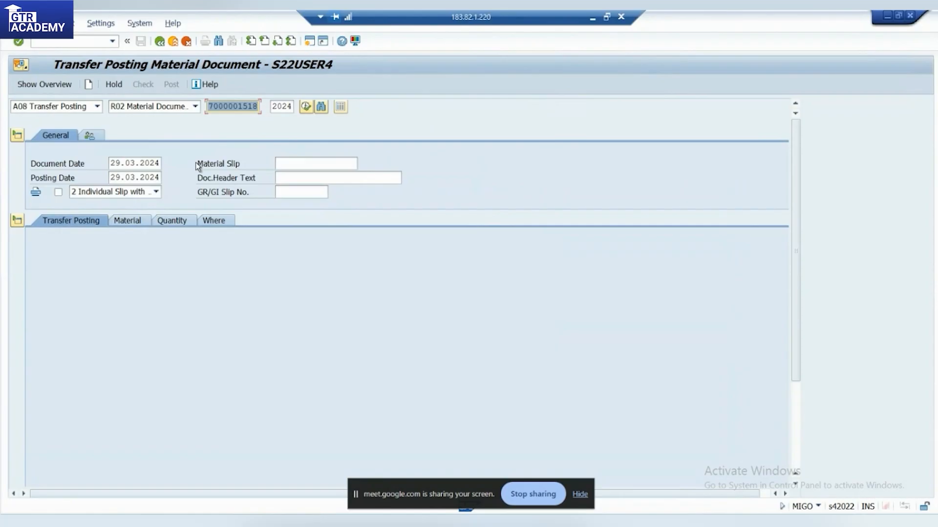
key("Return")
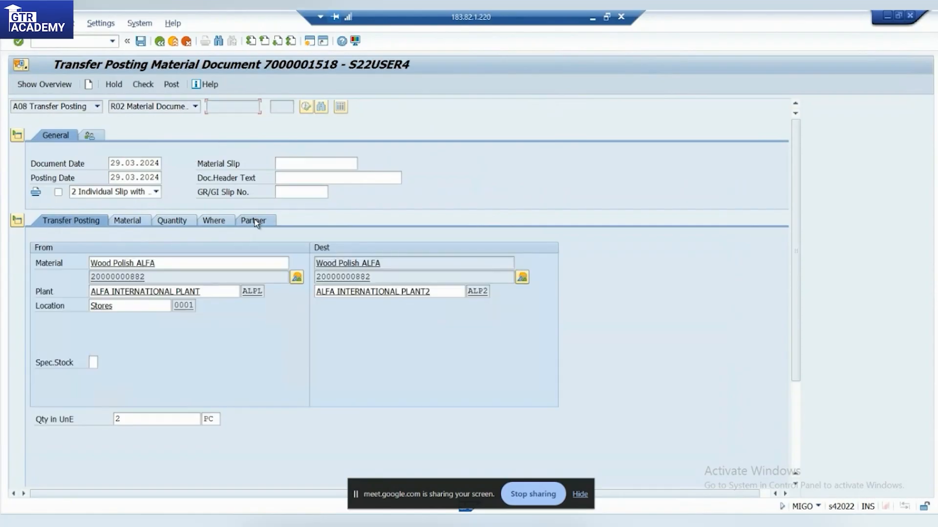
Step: Set the item's movement type to 305 and bring up its destination and source transfer details
left_click(214, 221)
left_click(155, 250)
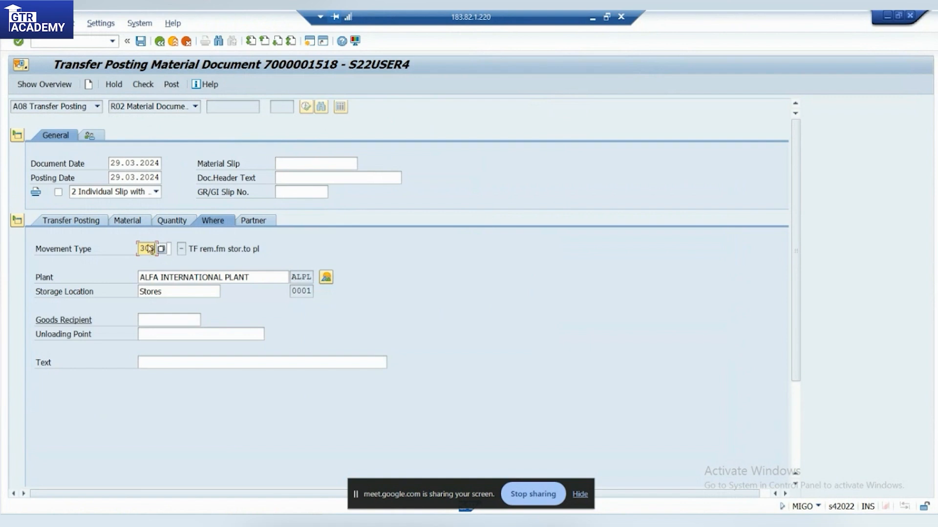
key("BackSpace")
type("5")
key("Return")
left_click(70, 220)
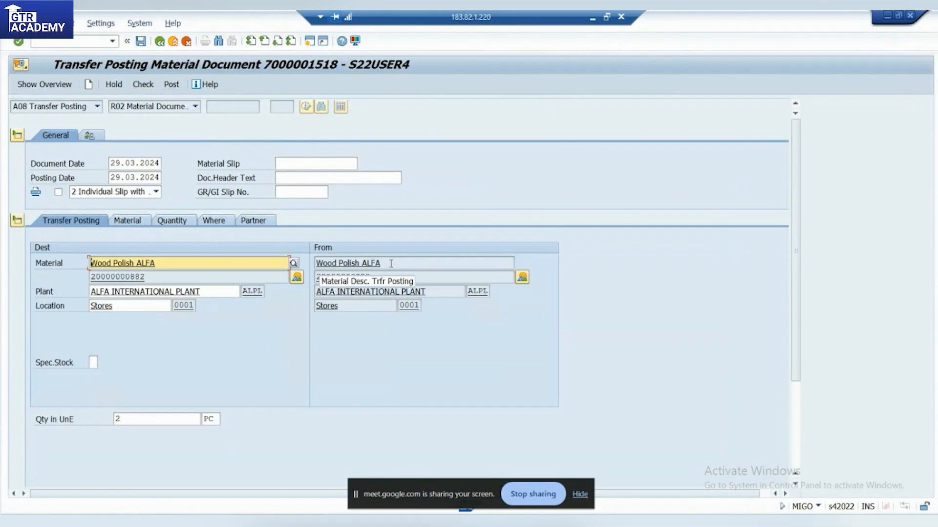
Step: Set the destination plant of the Wood Polish ALFA transfer item to ALP2
left_click(184, 266)
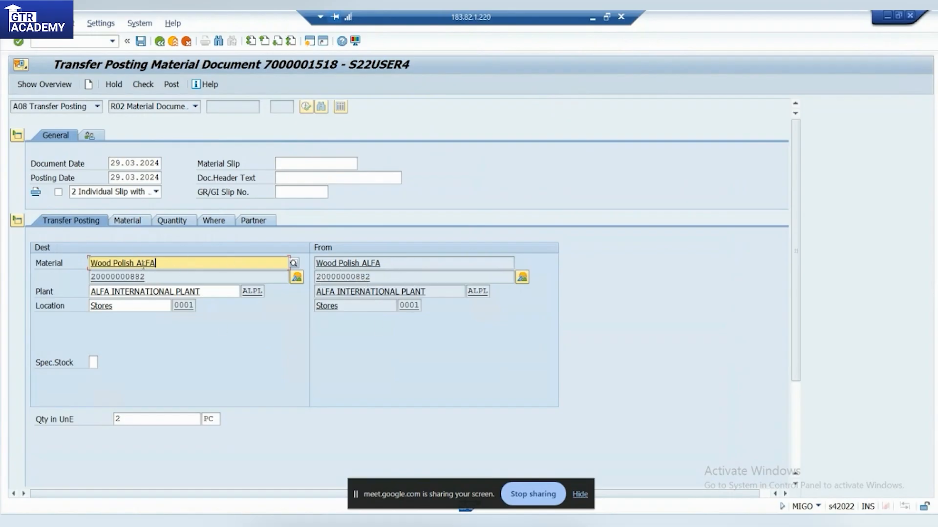
left_click(151, 292)
key("ctrl+a")
key("BackSpace")
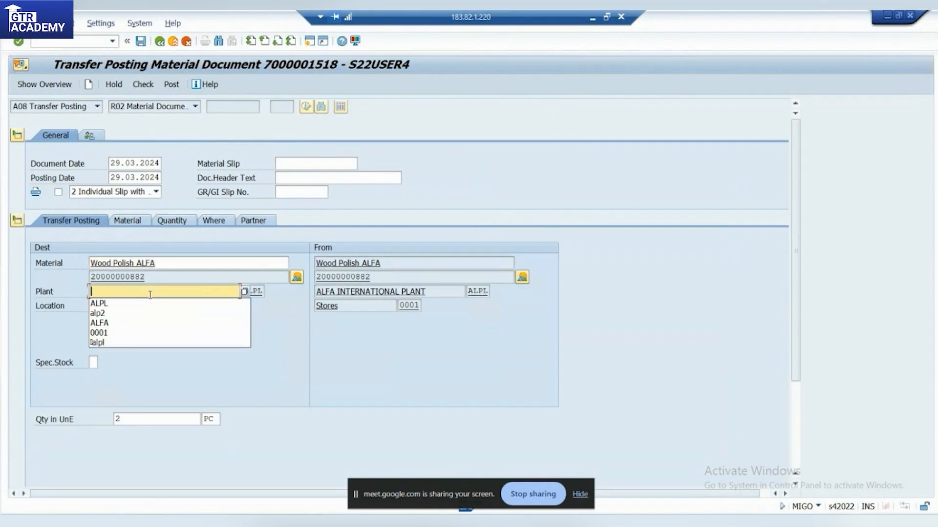
left_click(139, 313)
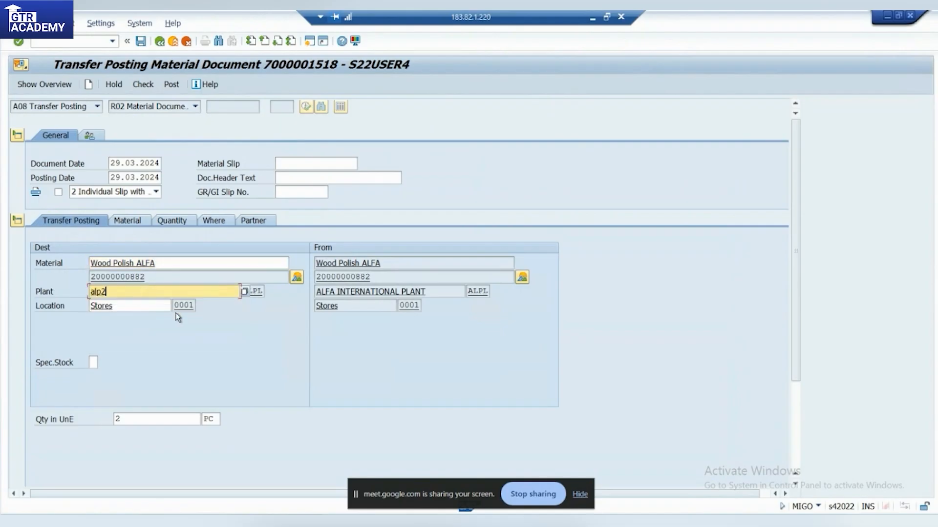
key("Return")
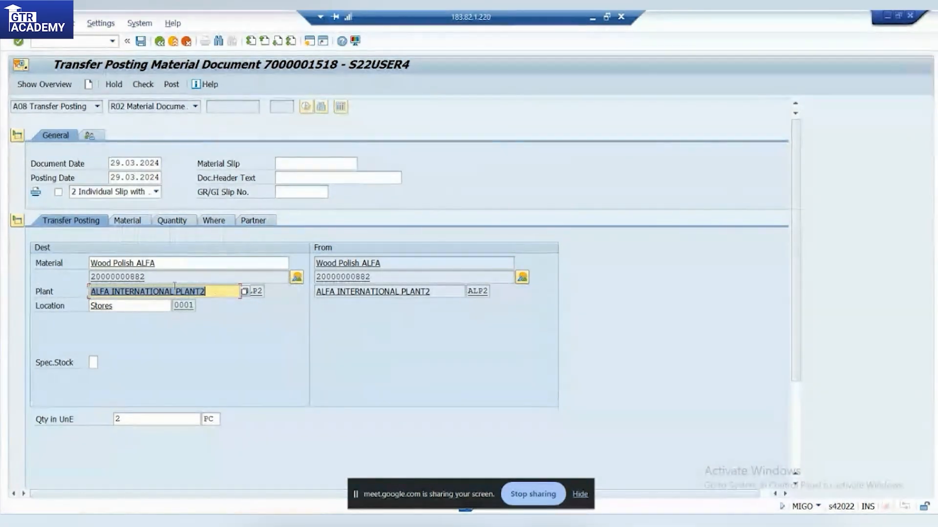
left_click(196, 279)
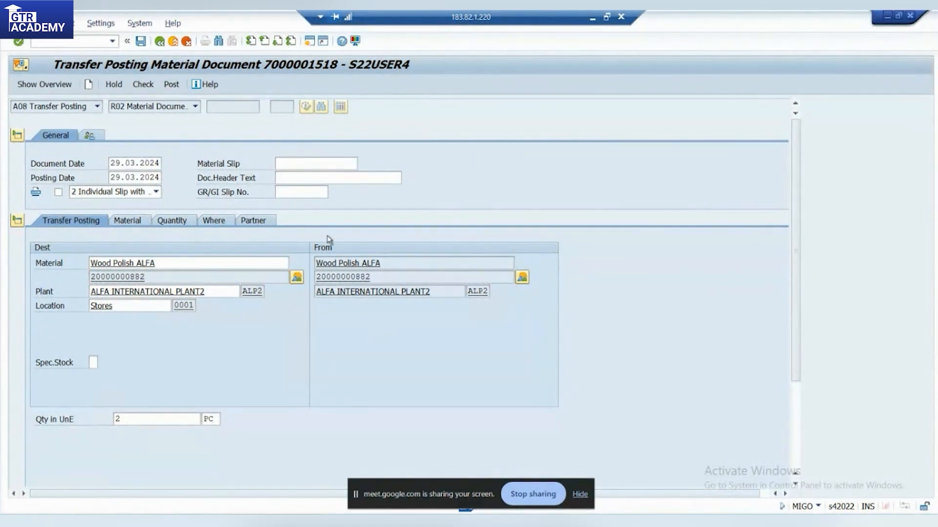
Step: Look up the materials maintained in plant ALP2 with the destination material search, and return to the transfer posting
left_click(277, 263)
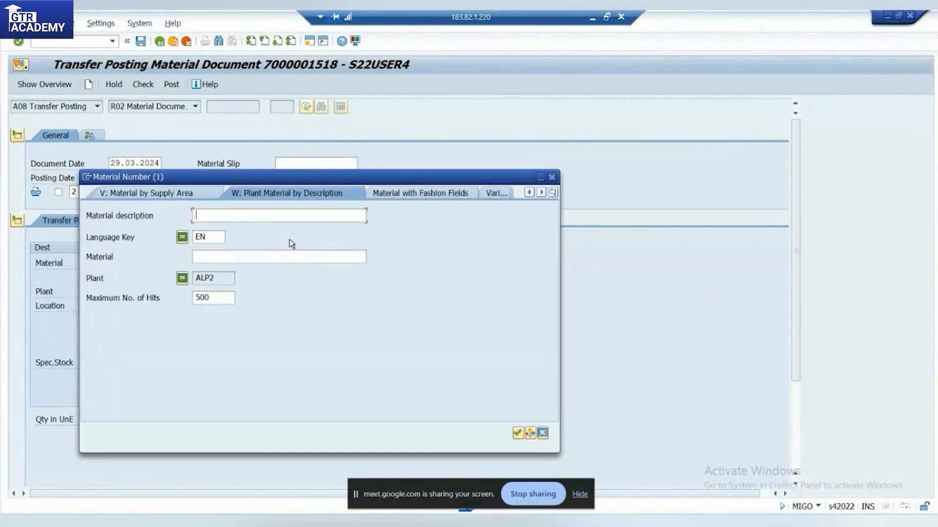
left_click(517, 434)
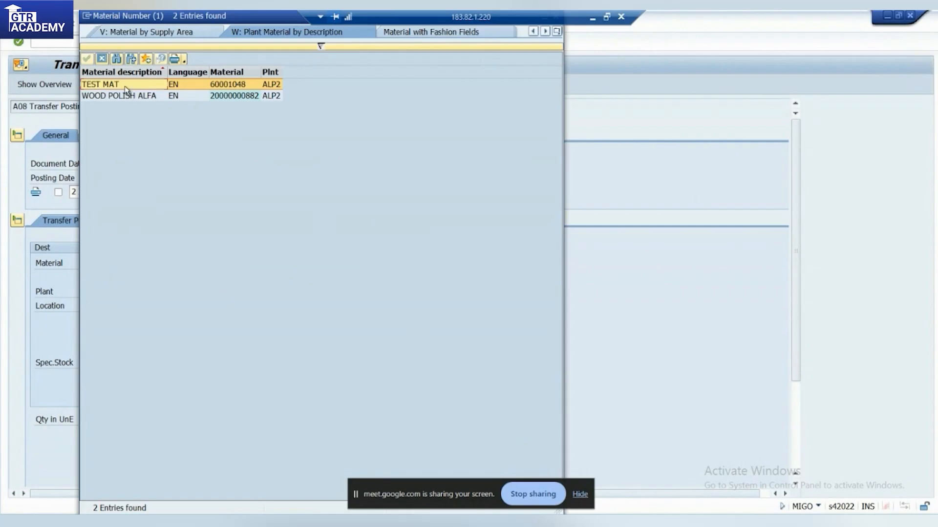
left_click(139, 96)
left_click(236, 95)
left_click_drag(218, 16, 421, 19)
left_click(746, 18)
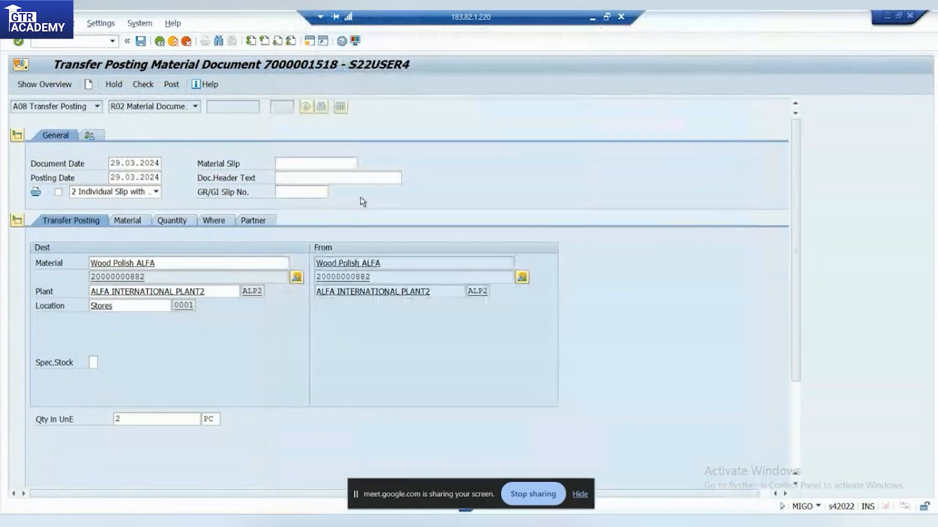
Step: Bring up the stock overview of the destination material and check its unrestricted-use stock at 0001 Stores in plant ALP2
left_click(230, 264)
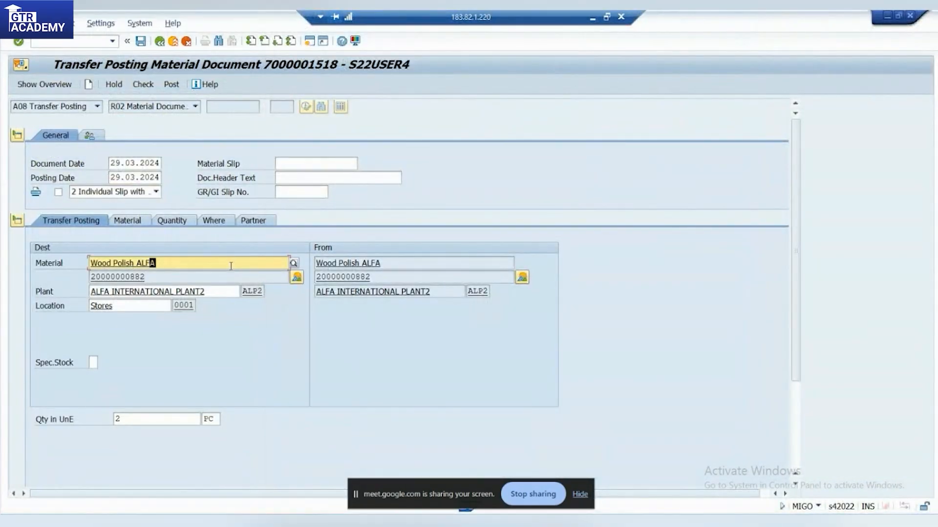
double_click(231, 266)
left_click(298, 278)
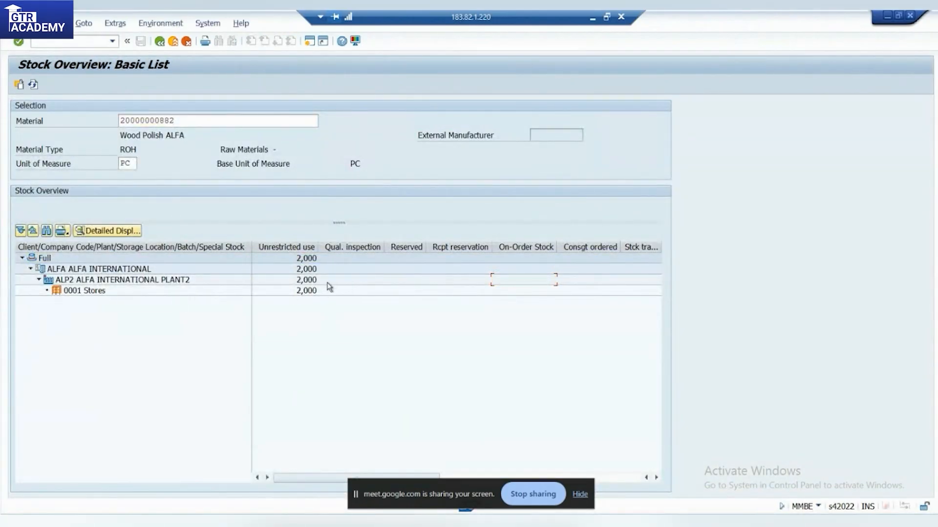
left_click(307, 292)
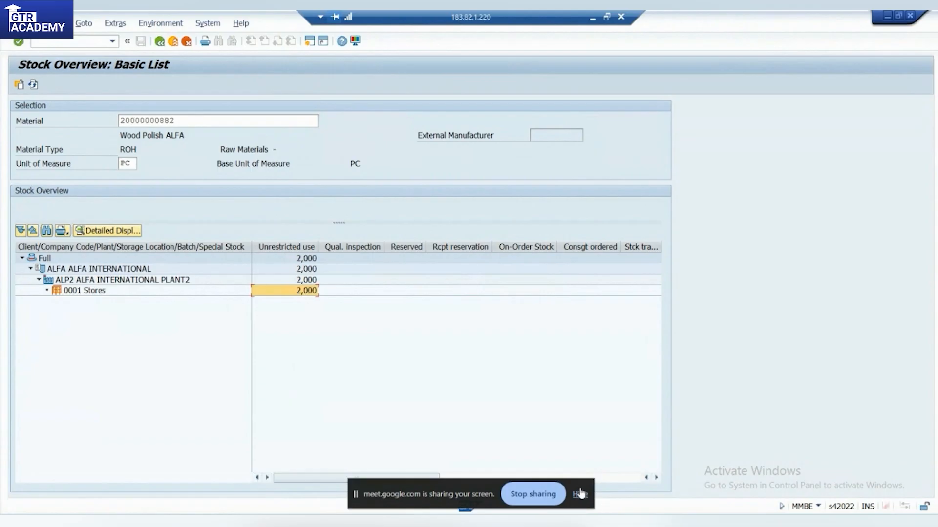
Step: Examine the plant-to-plant stock in transfer for ALP2 in the stock overview, and return to the transfer posting
left_click(580, 494)
left_click_drag(426, 475, 517, 477)
left_click(448, 278)
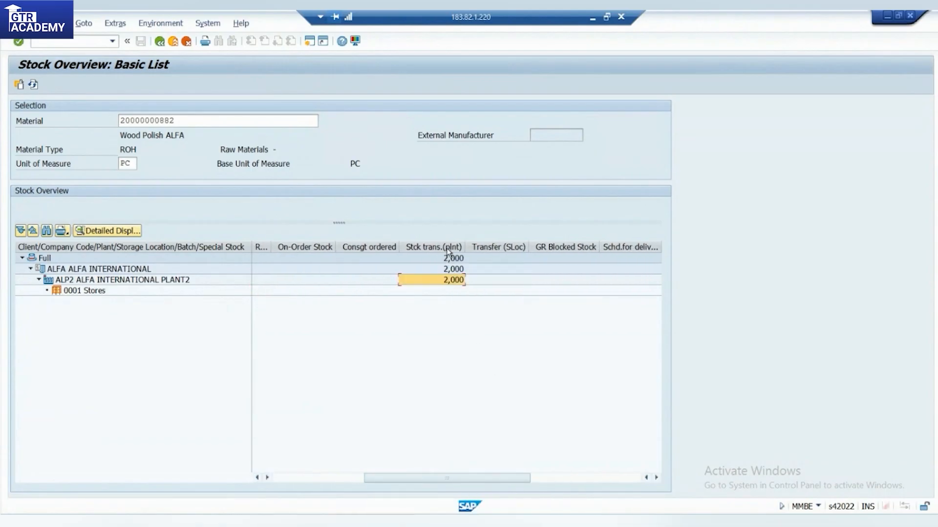
left_click(448, 272)
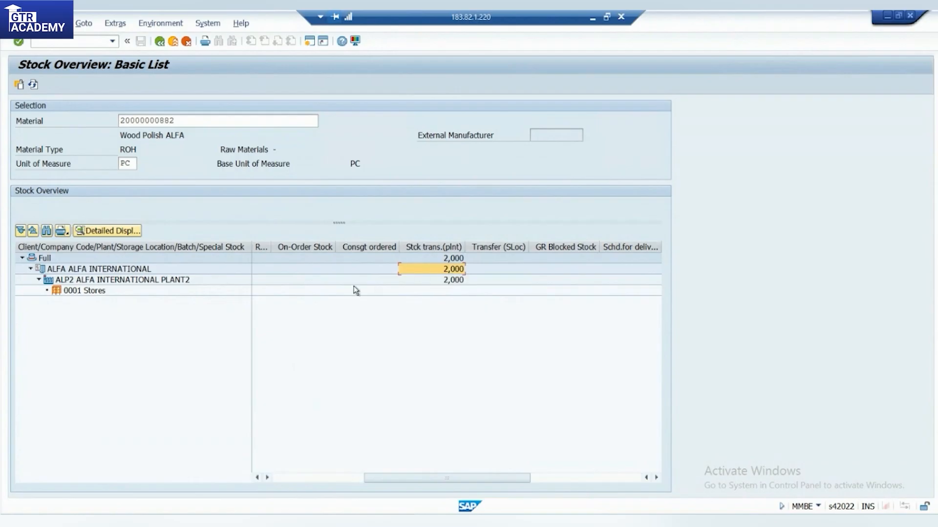
left_click(412, 283)
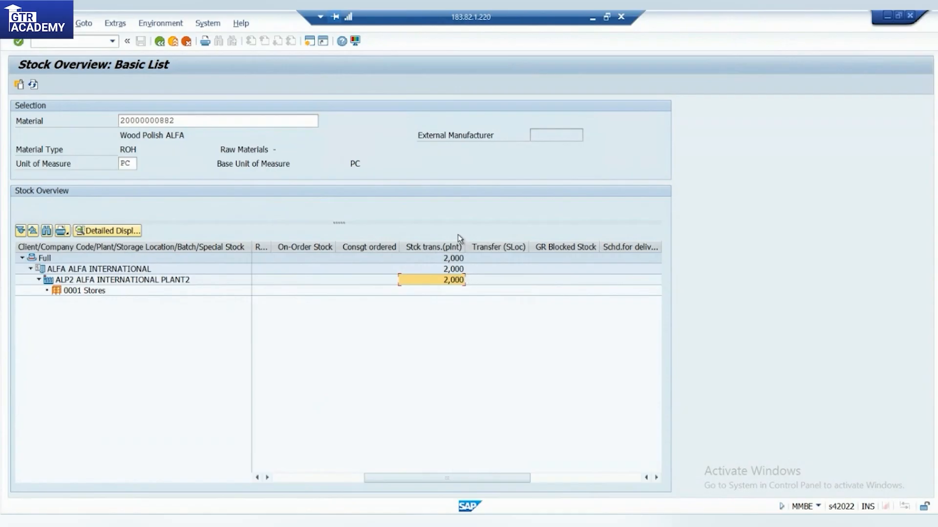
left_click(73, 281)
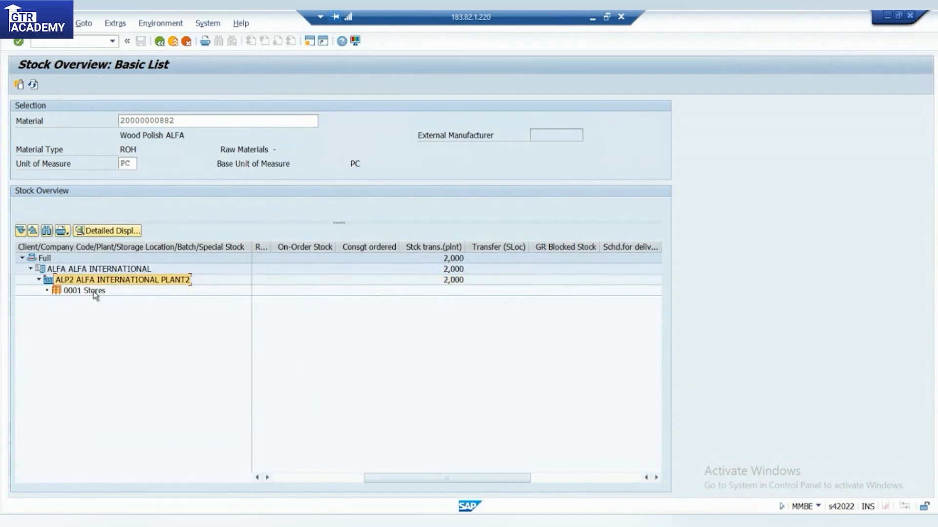
left_click(454, 280)
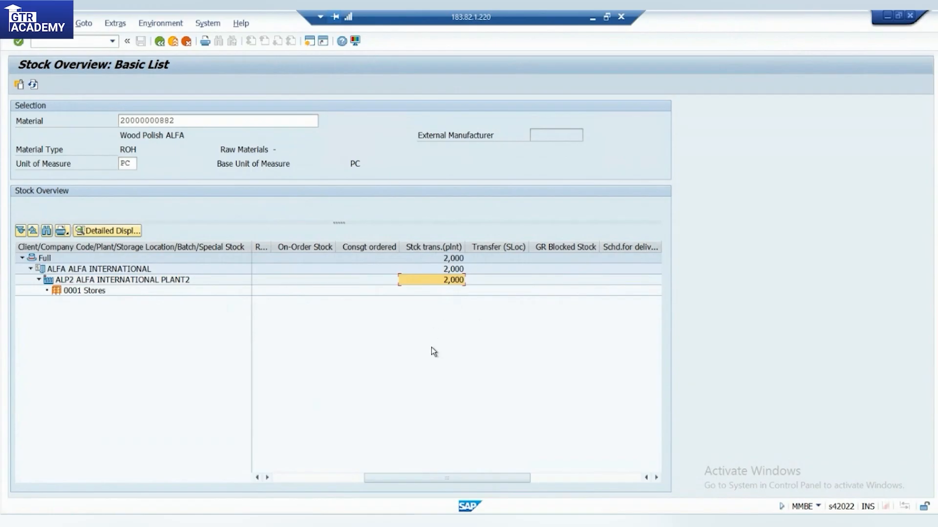
left_click(160, 41)
left_click(160, 42)
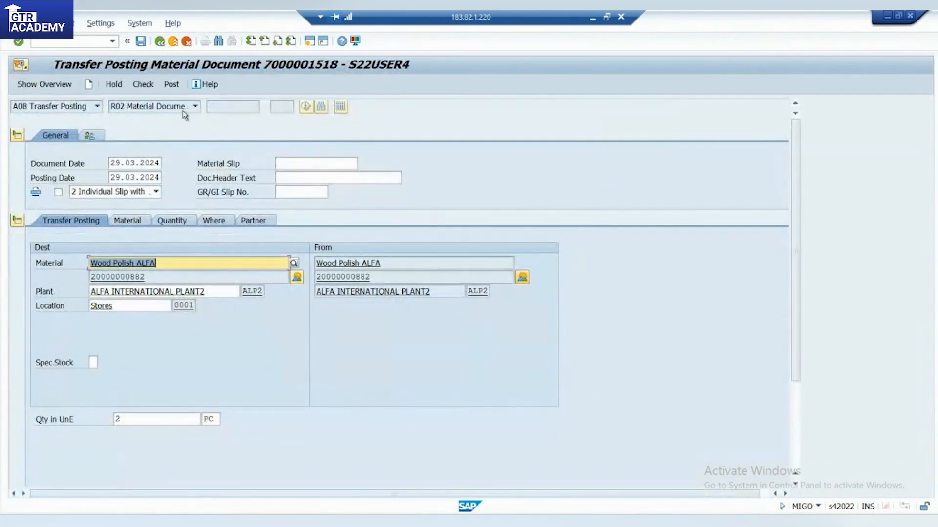
Step: Review the item's destination and source plants, quantity, material details and movement type data before posting
left_click(219, 288)
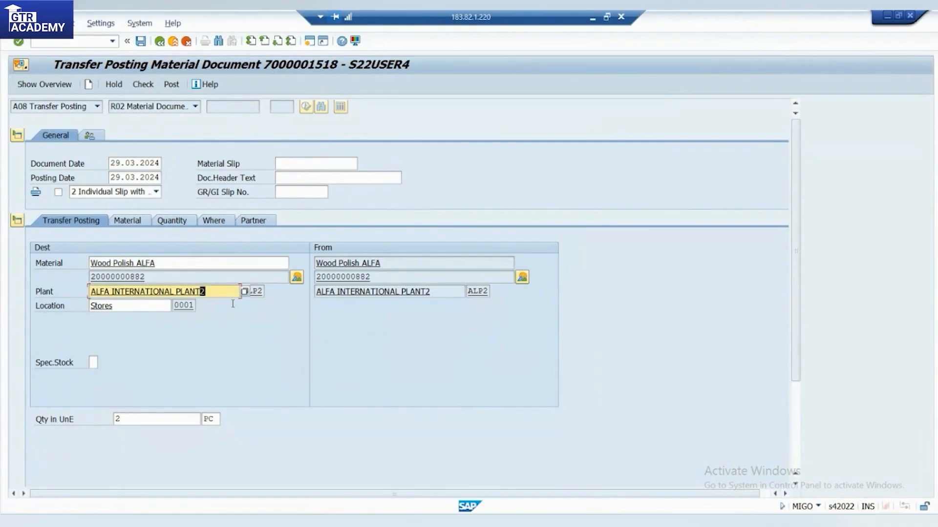
left_click(432, 292)
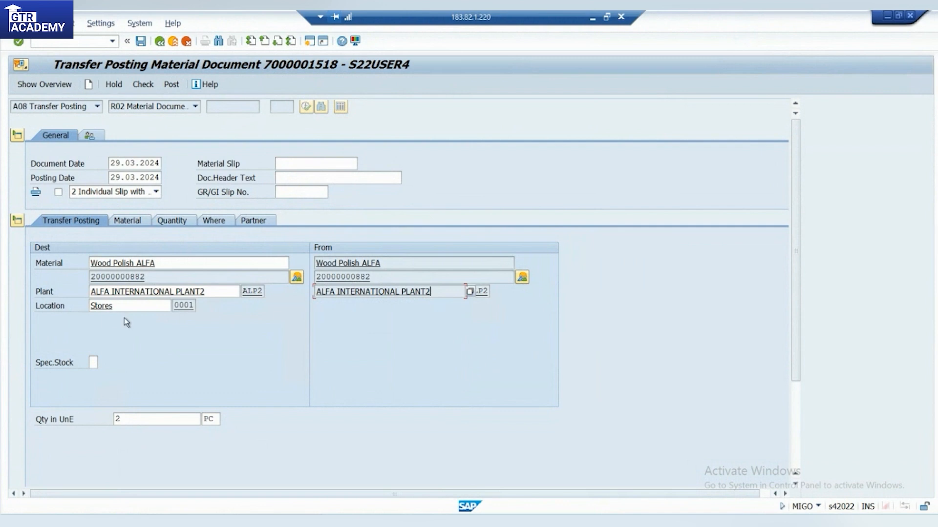
double_click(124, 421)
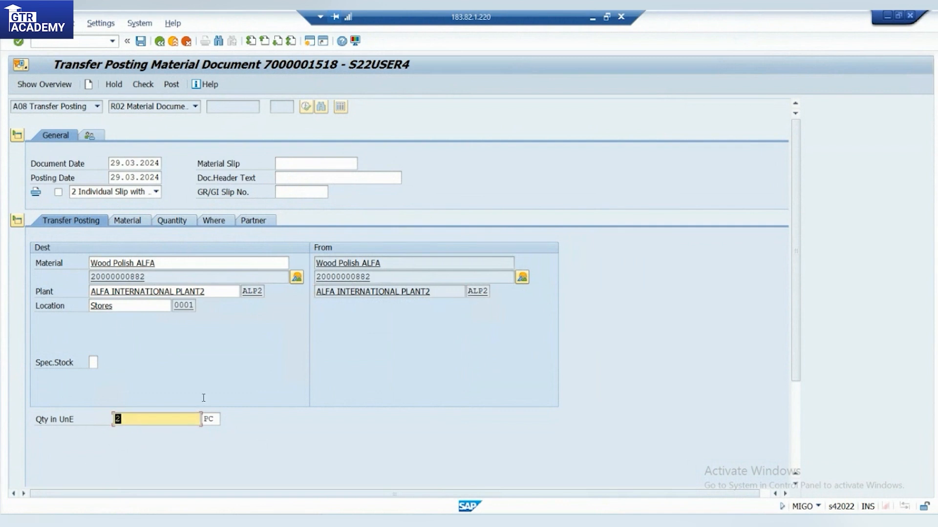
left_click(423, 299)
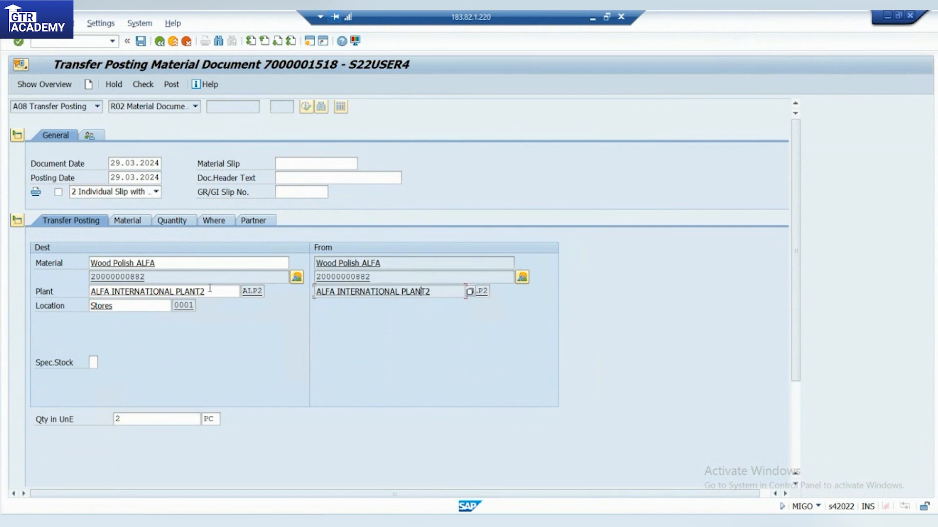
left_click(183, 292)
left_click(135, 222)
left_click(170, 221)
left_click(211, 221)
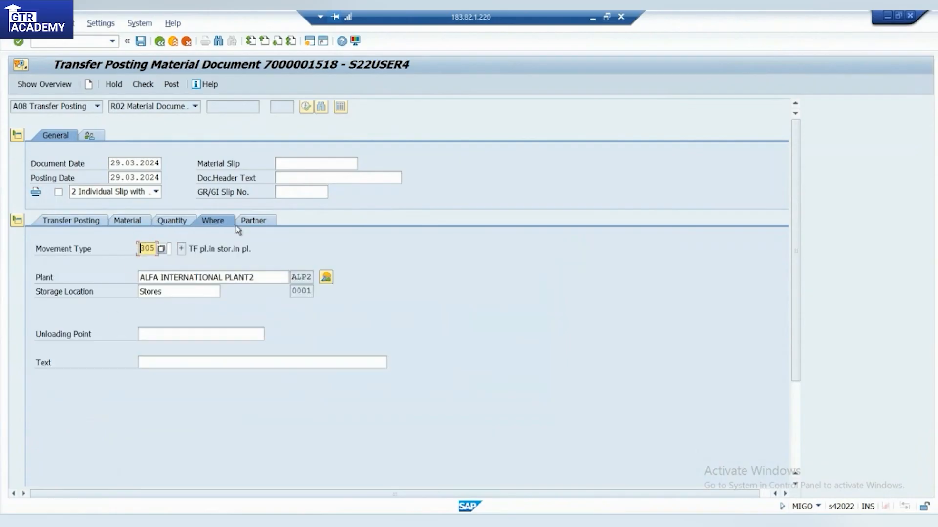
Step: Check the 305 transfer posting and post it
left_click(140, 84)
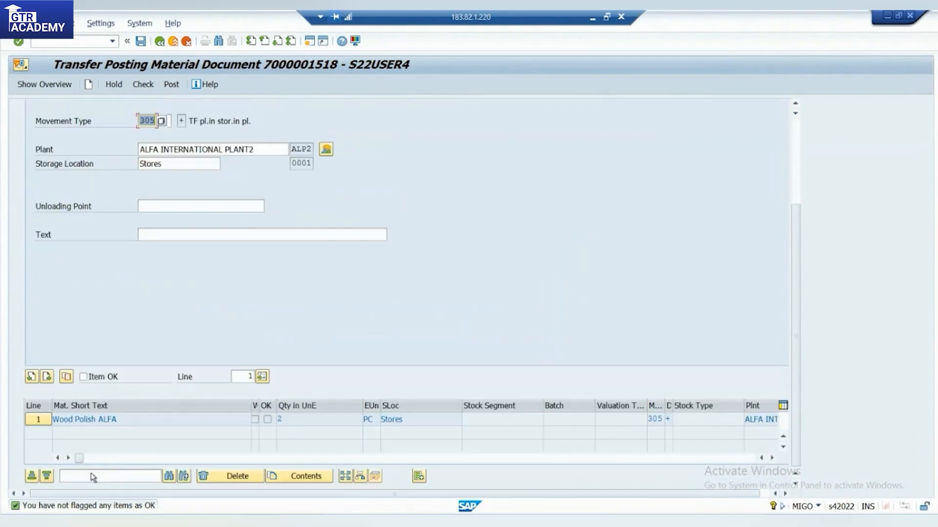
scroll(205, 342, "up", 5)
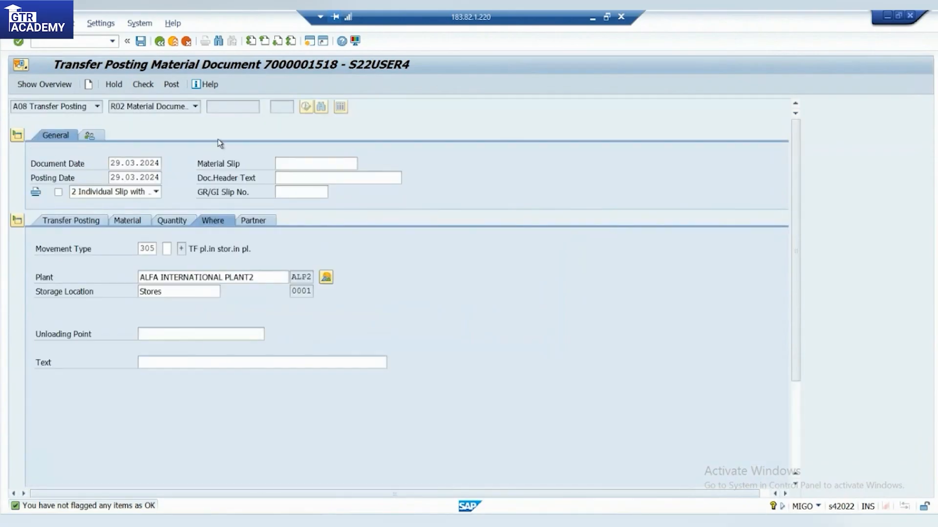
left_click(172, 84)
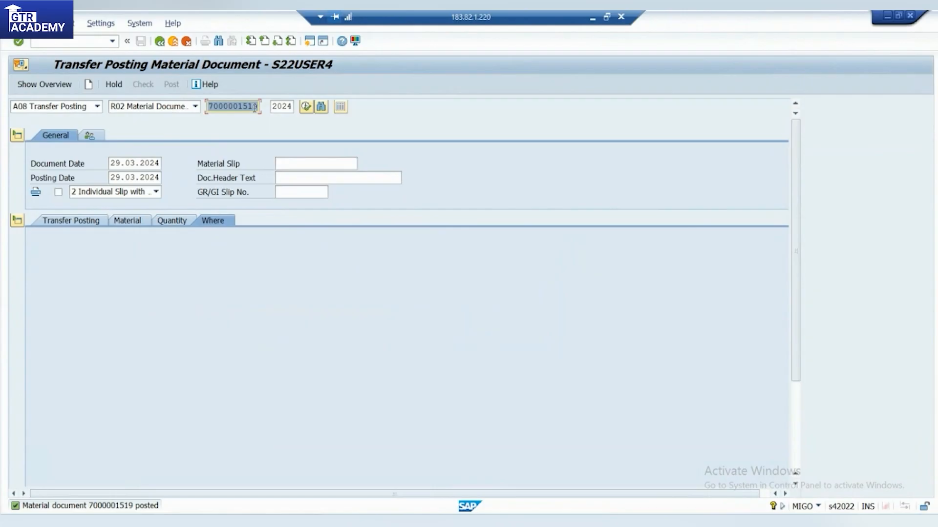
Step: Switch to A04 Display, load the newly posted 305 material document and show its document information
left_click(63, 107)
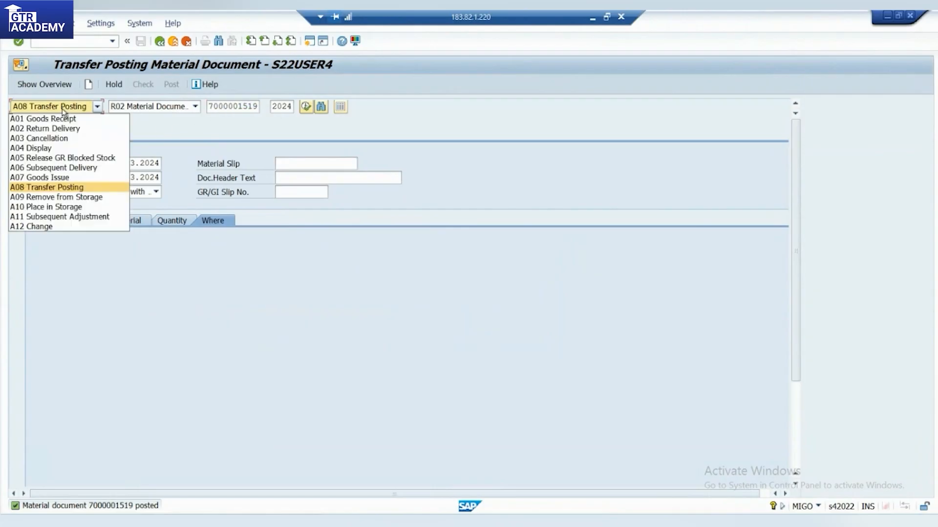
left_click(61, 148)
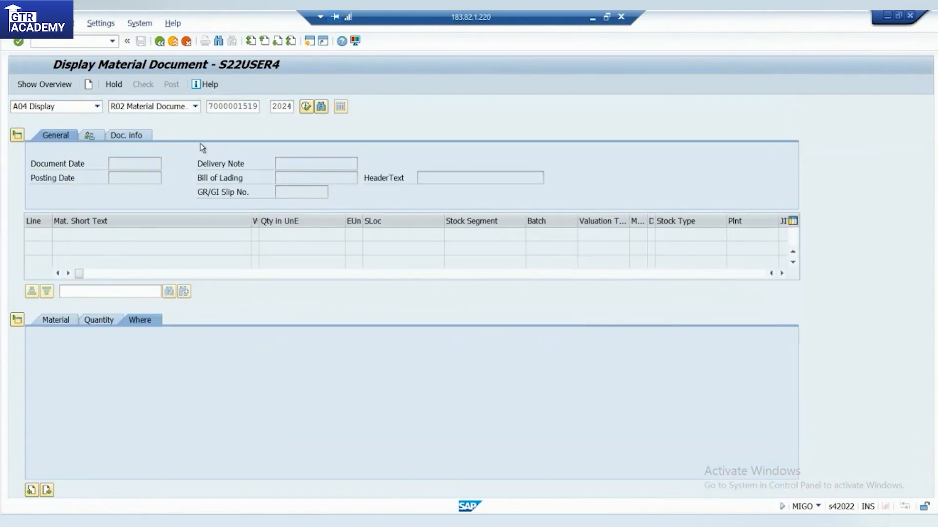
key("Return")
left_click(137, 138)
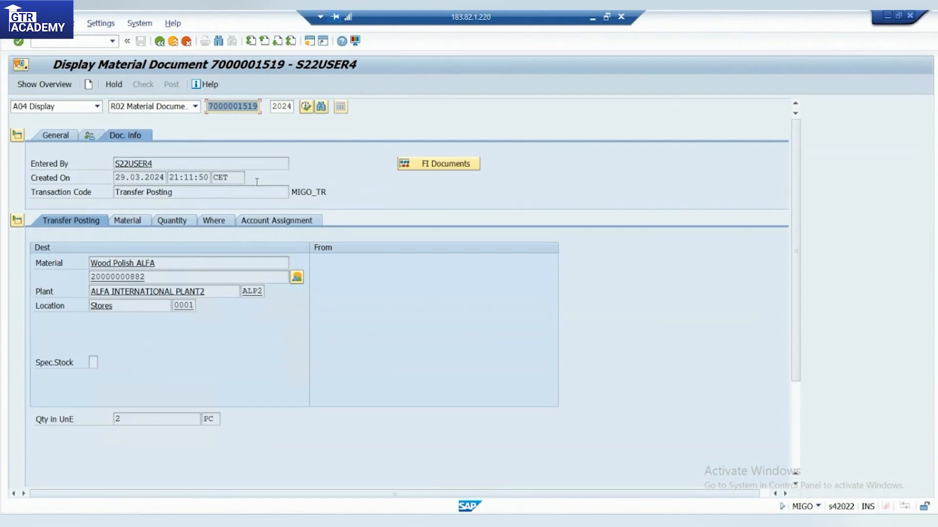
Step: Try to bring up the FI documents of the 305 material document, and read the full explanation of the system message
left_click(450, 166)
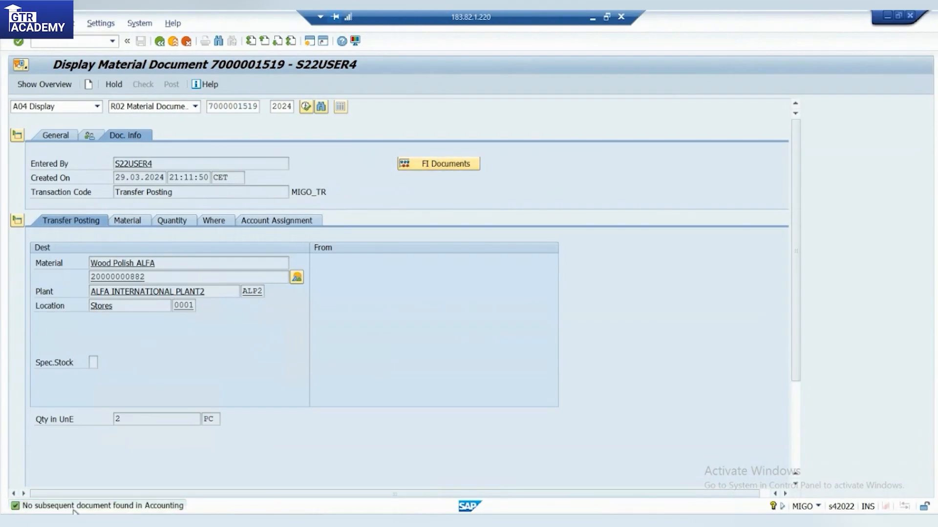
double_click(135, 506)
left_click_drag(269, 90, 460, 90)
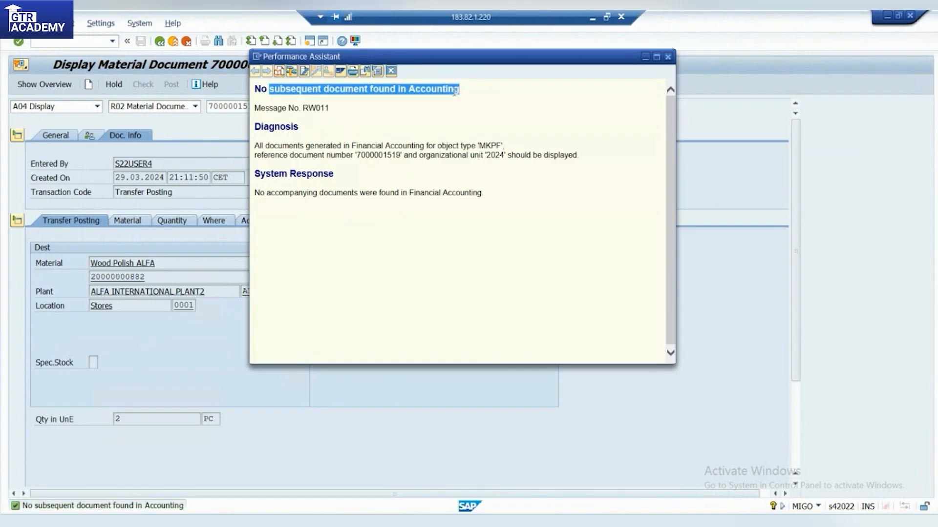
left_click(668, 57)
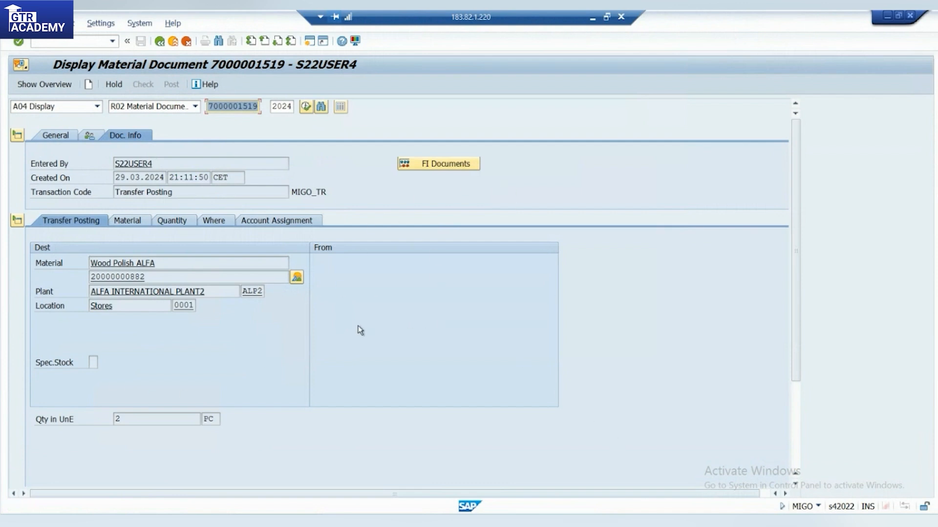
Step: Check the unrestricted-use stock of Wood Polish ALFA at 0001 Stores in plant ALP2, and return to the stock overview selection
left_click(297, 277)
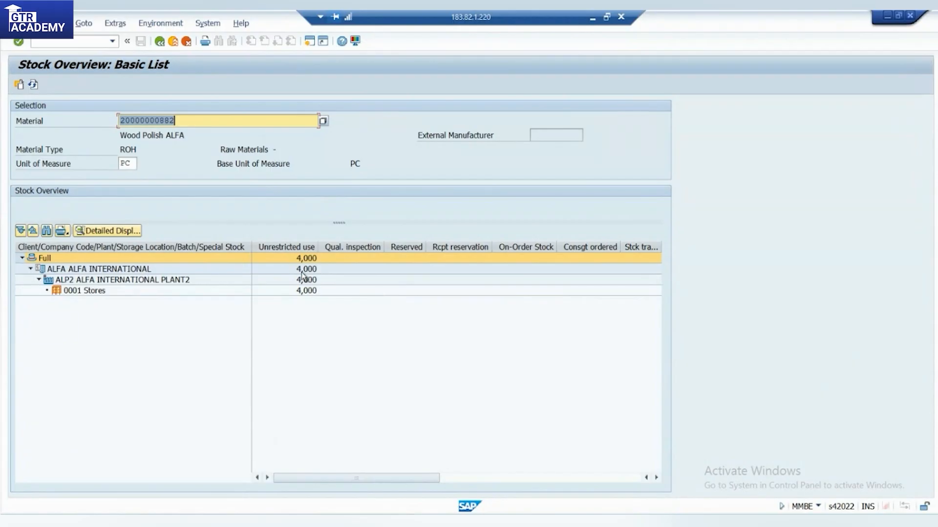
left_click(308, 293)
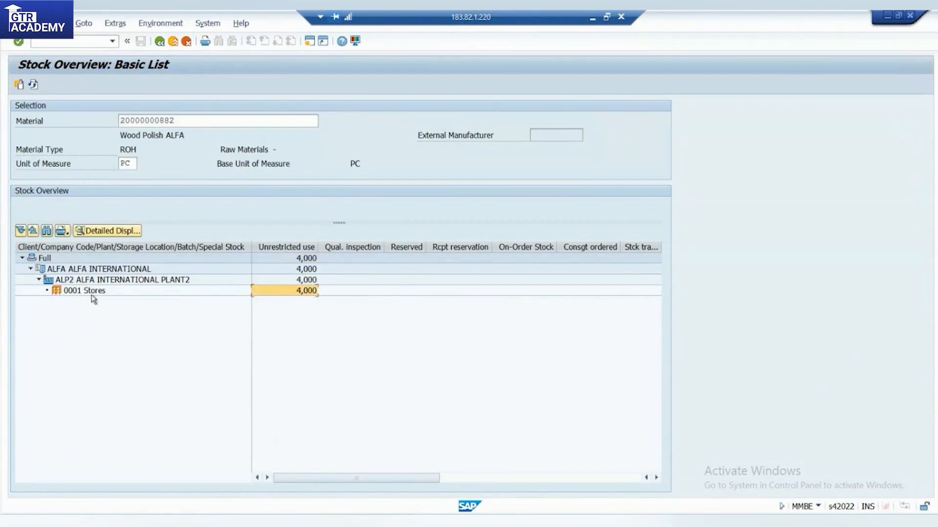
left_click(96, 291)
left_click(297, 290)
left_click(159, 41)
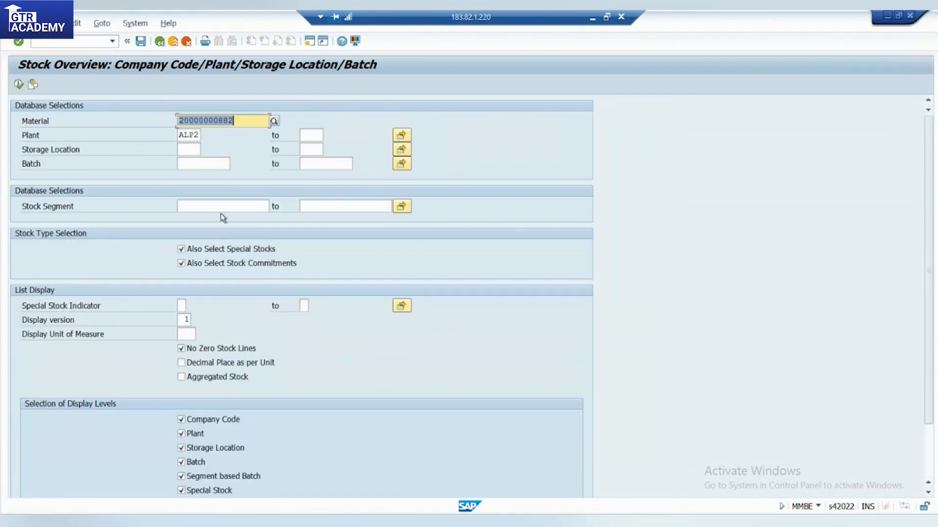
Step: Rerun the stock overview for plant ALPL and check the unrestricted-use stock of Wood Polish ALFA at 0001 Stores
left_click(195, 135)
key("BackSpace")
type("1")
key("Return")
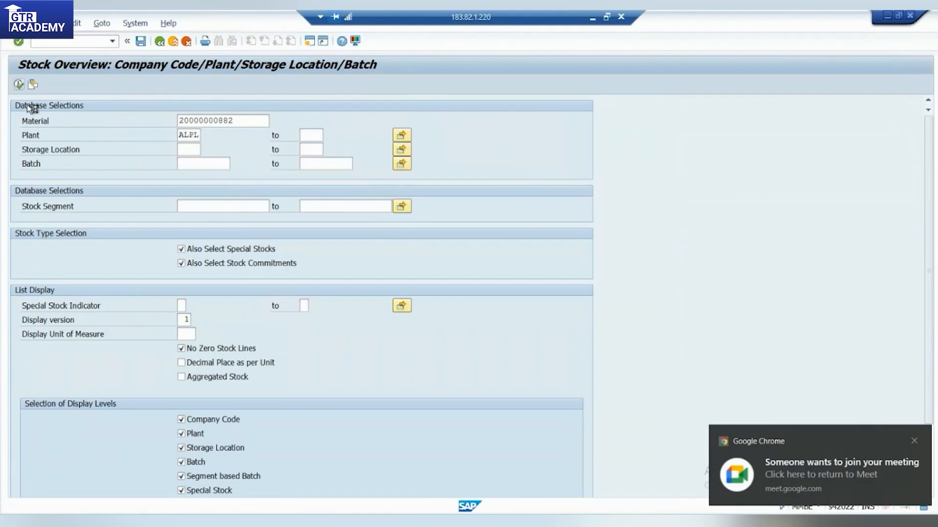
key("F8")
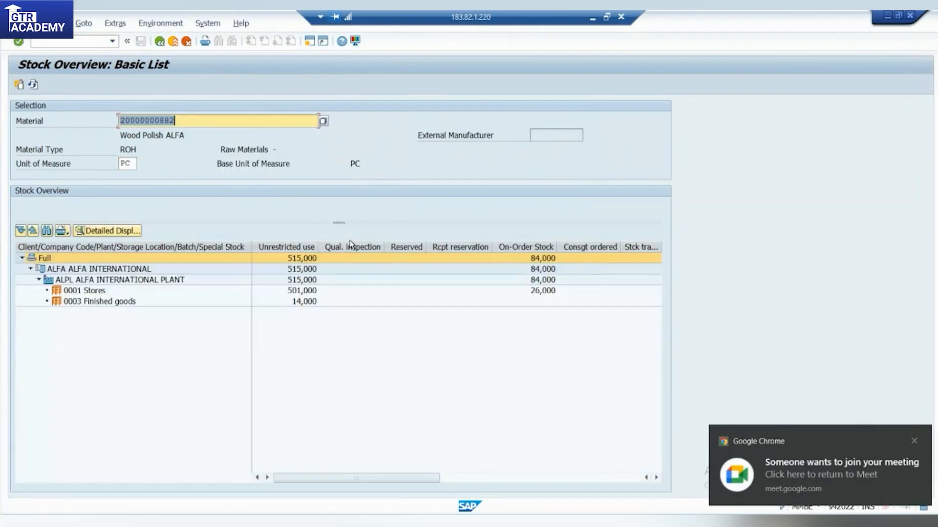
left_click(303, 292)
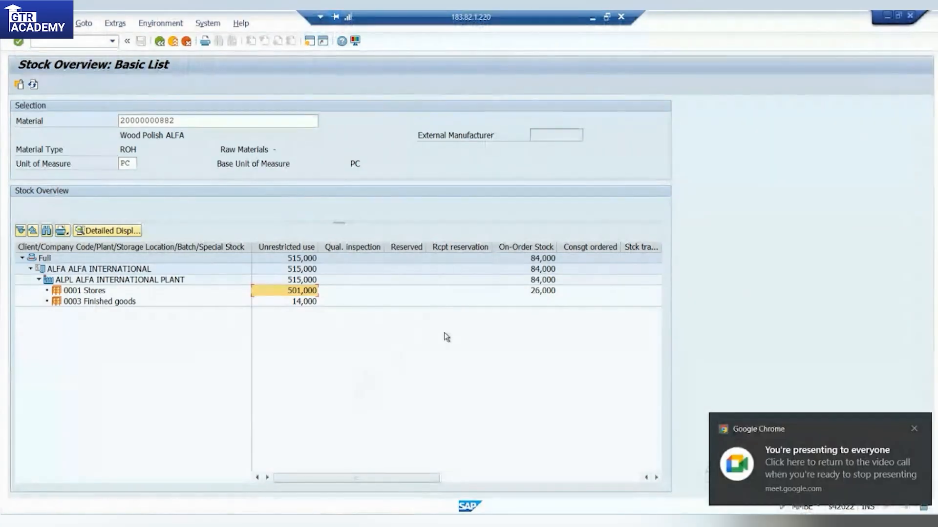
Step: Leave the stock list and switch to the Stock Transfer - MIGO (Without STO) slide in PowerPoint, dismissing the notification
left_click(160, 41)
left_click(592, 20)
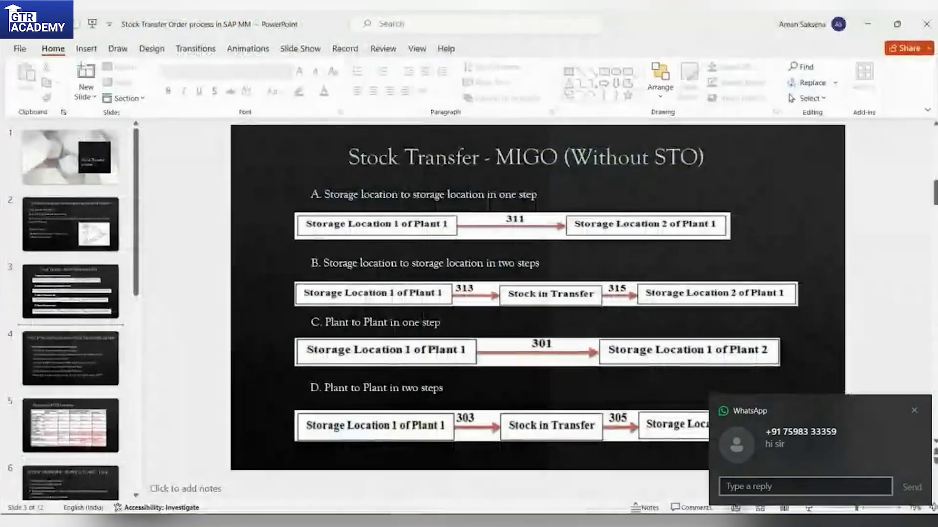
left_click(913, 413)
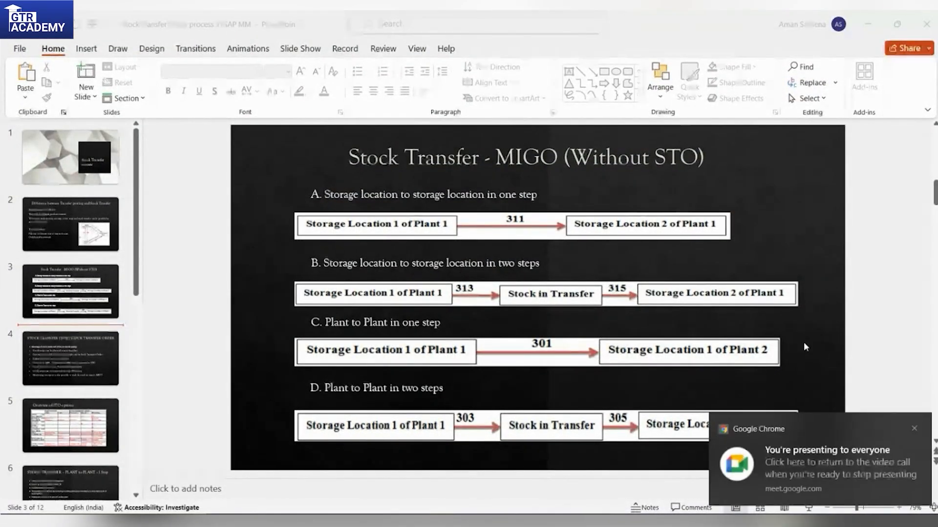
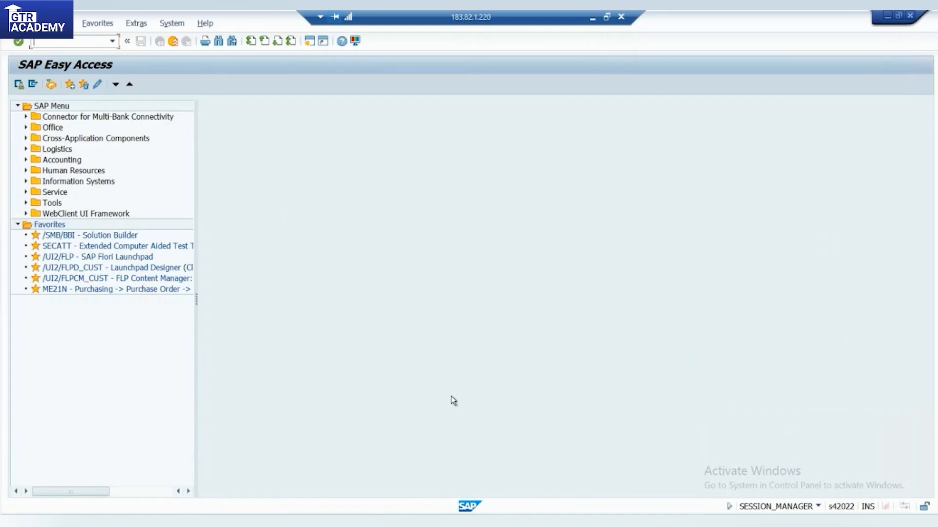
Step: Switch to the Intra - STO Setup note in Notepad and review its customer, supplier and BP grouping number ranges
key("alt+Tab")
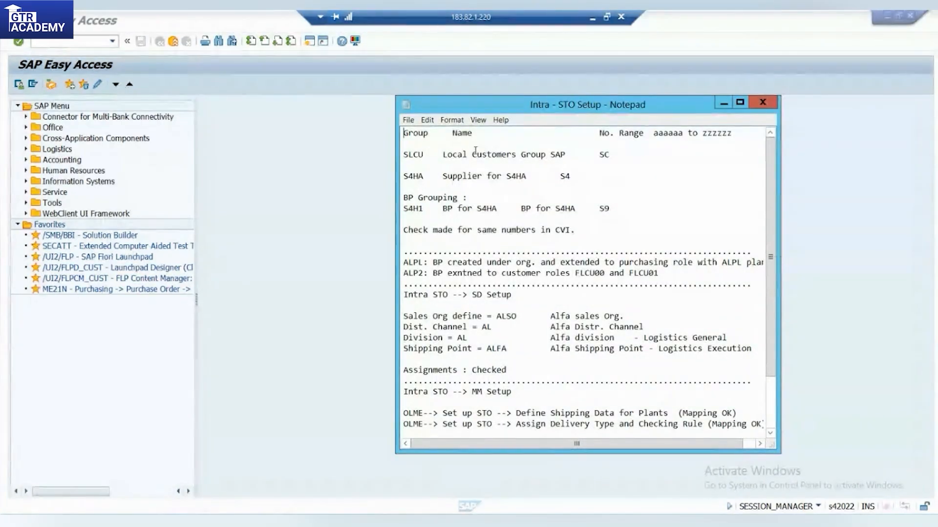
left_click_drag(413, 132, 625, 232)
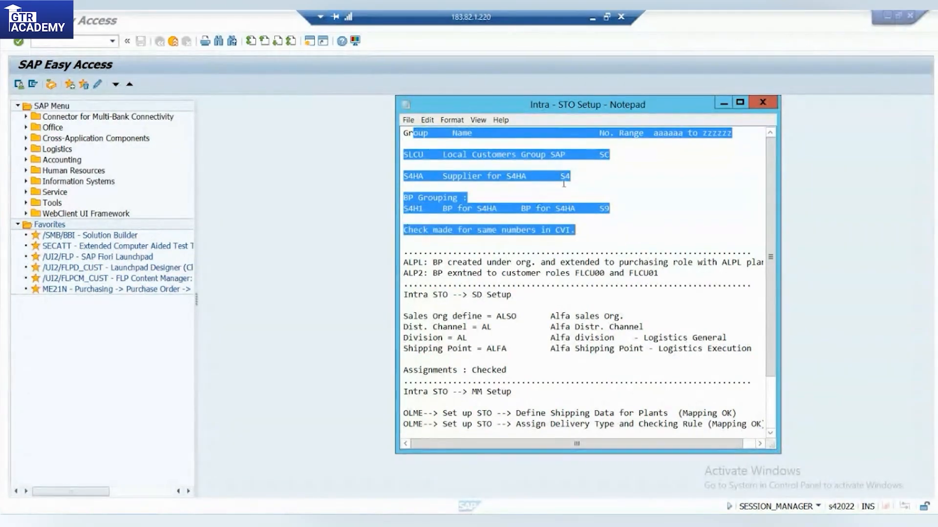
left_click(552, 165)
left_click_drag(424, 155, 401, 155)
left_click(694, 158)
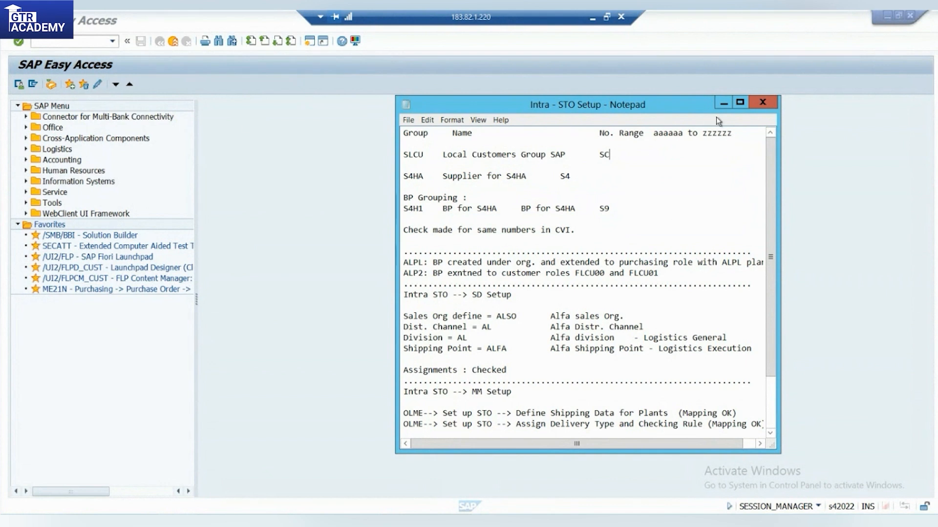
left_click_drag(655, 133, 679, 132)
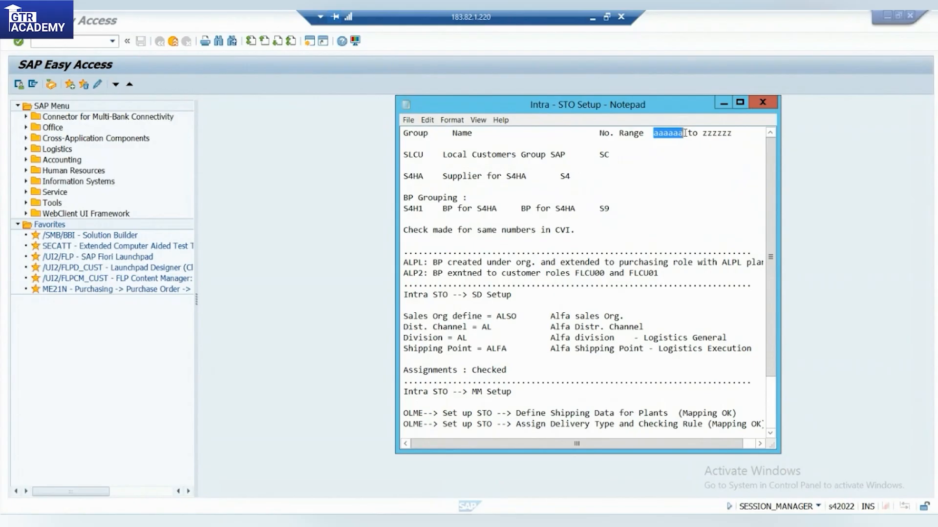
left_click(621, 147)
Step: Switch to the Intra STO PDF in Adobe Acrobat Pro and show its first page at 125% zoom
left_click(594, 19)
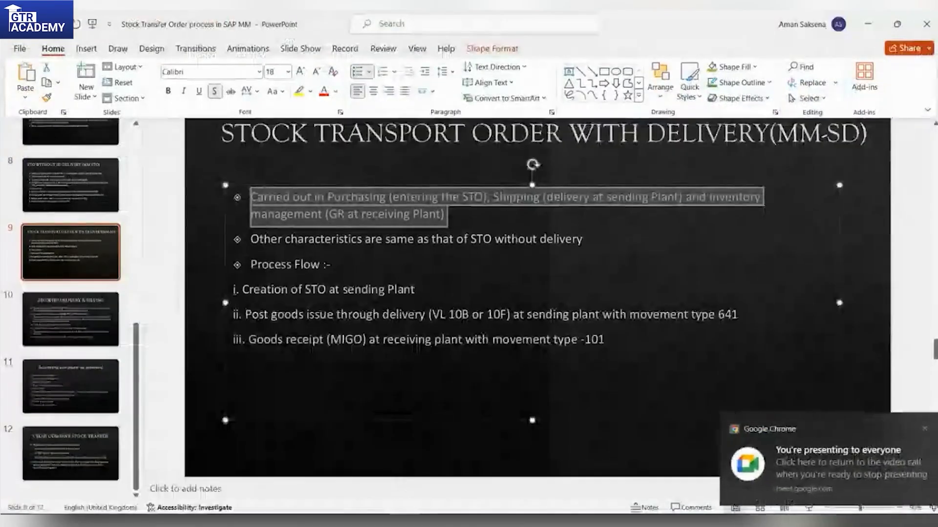
left_click(867, 25)
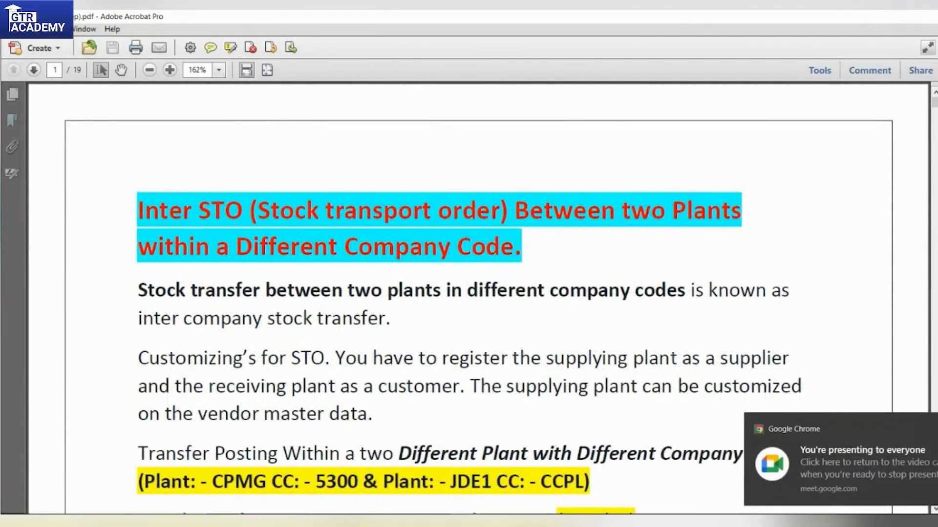
left_click(868, 16)
scroll(378, 341, "down", 2)
scroll(377, 341, "up", 2)
scroll(648, 313, "down", 2)
left_click(149, 69)
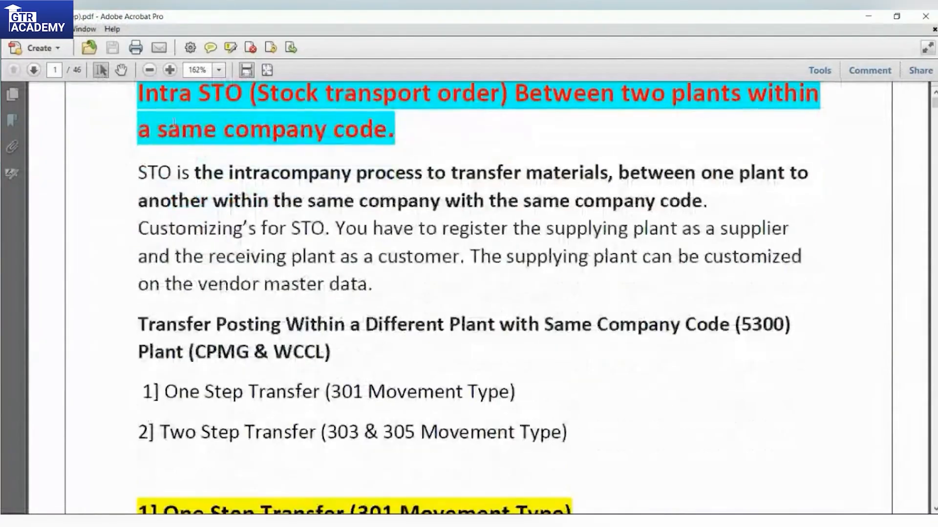
scroll(150, 72, "down", 1)
left_click(150, 70)
left_click(149, 70)
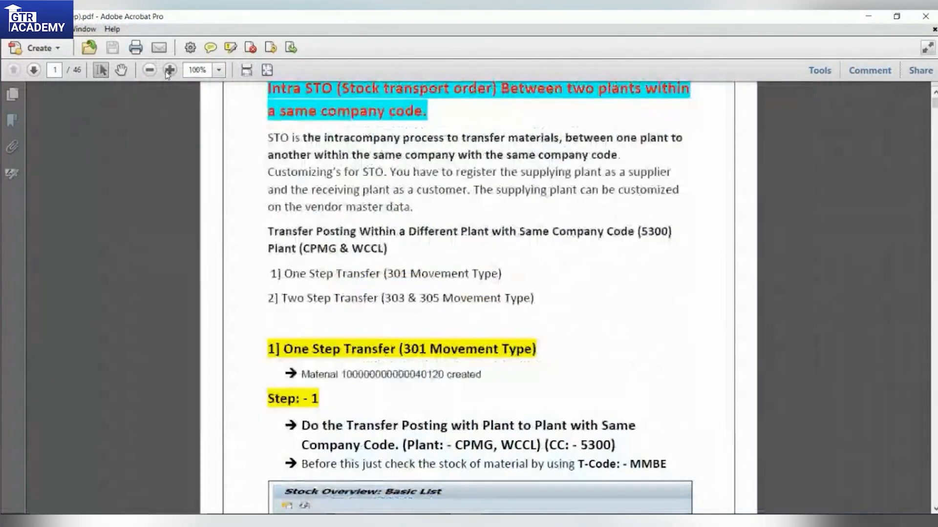
left_click(169, 70)
scroll(487, 303, "up", 2)
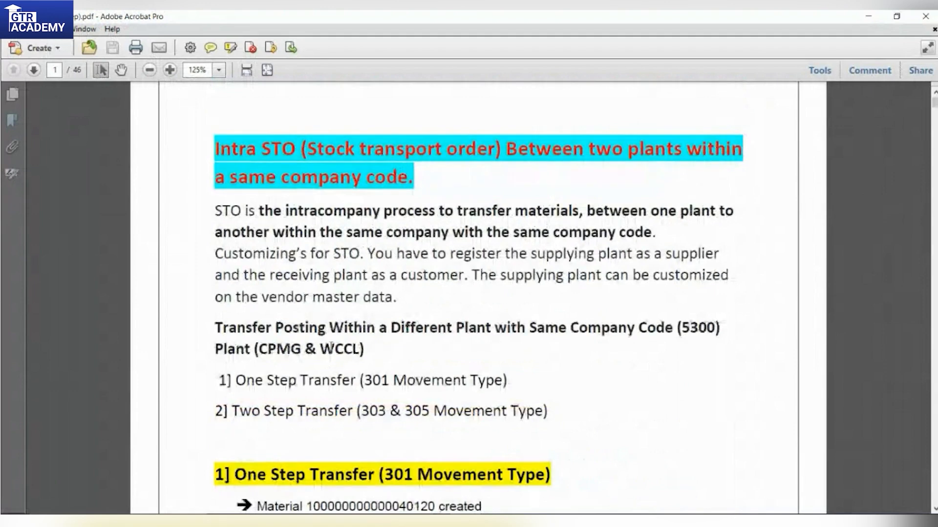
Step: Review the one-step 301 transfer and the two-step stock removal up to the stock in transit for plant WCCL
left_click_drag(360, 380, 514, 410)
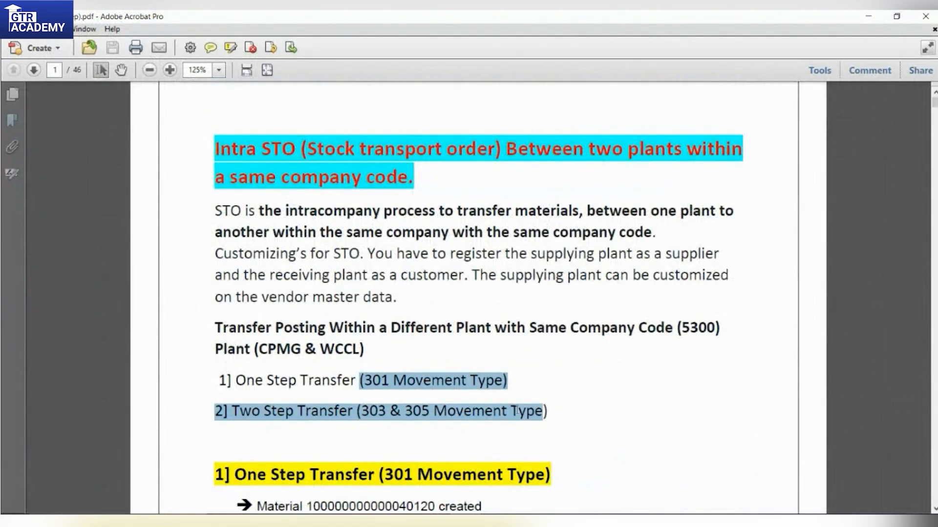
scroll(533, 415, "down", 15)
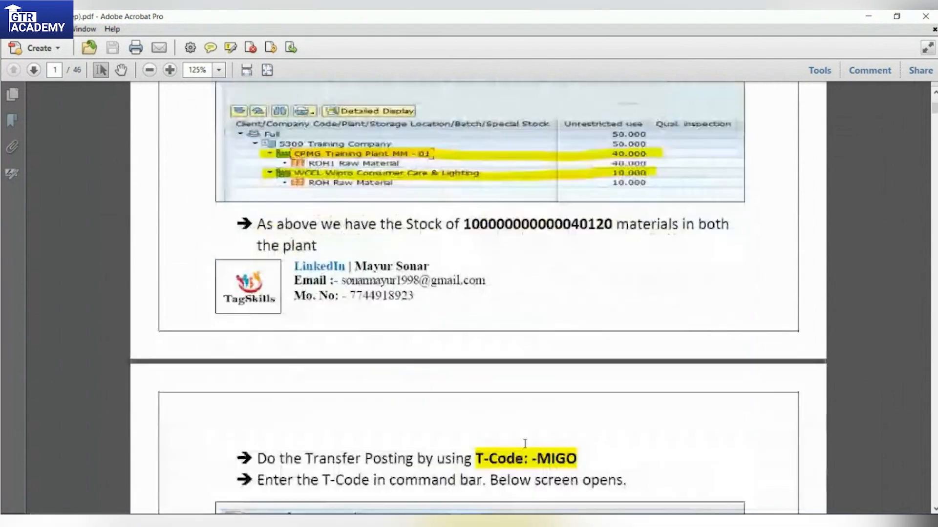
scroll(523, 444, "down", 18)
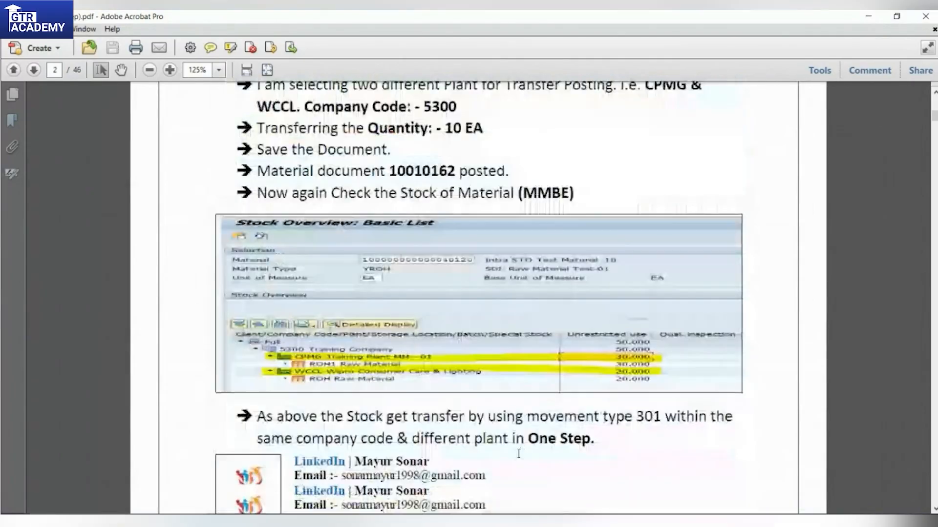
scroll(485, 499, "down", 15)
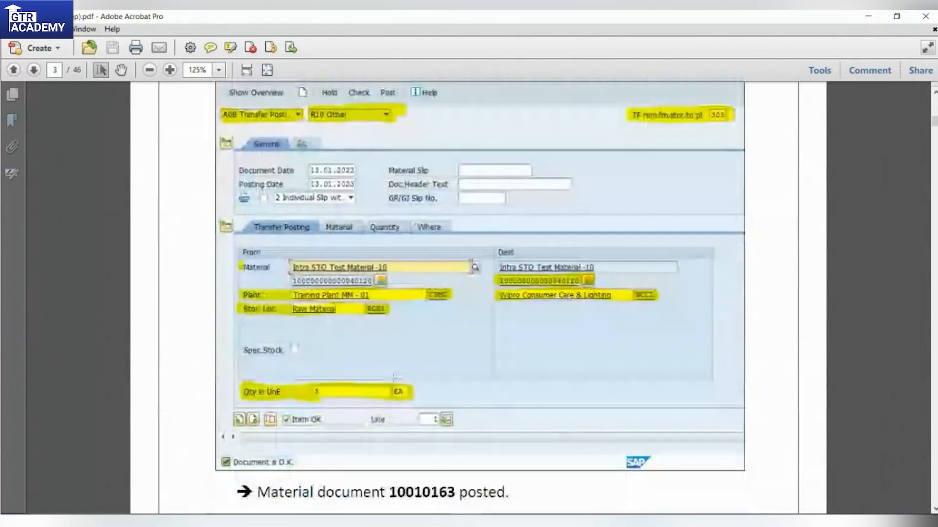
scroll(419, 267, "down", 15)
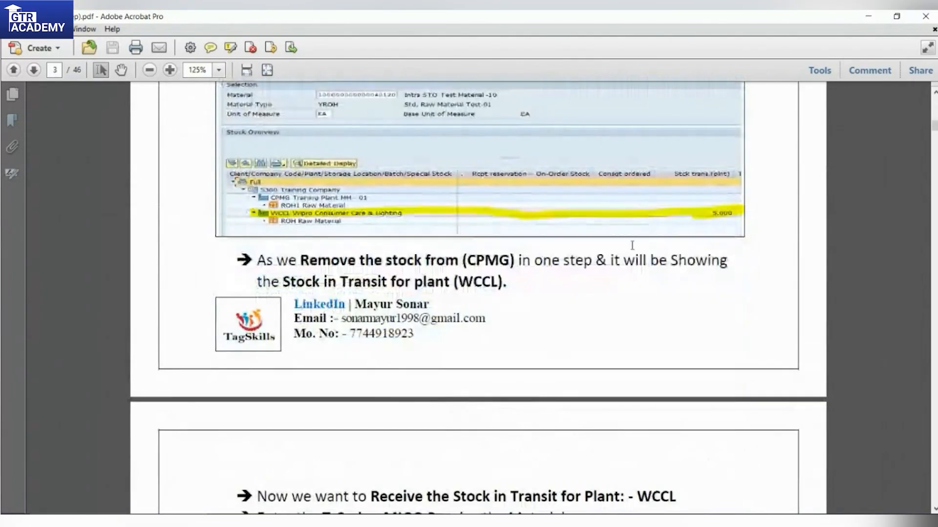
scroll(419, 268, "up", 3)
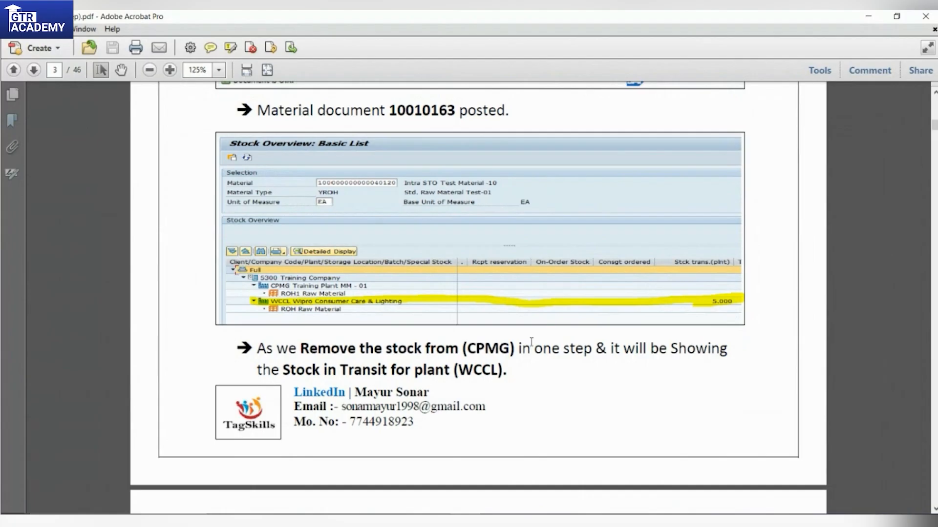
Step: Review how the stock in transit is received at plant WCCL with Place in Storage, through to the stock check
scroll(512, 375, "down", 7)
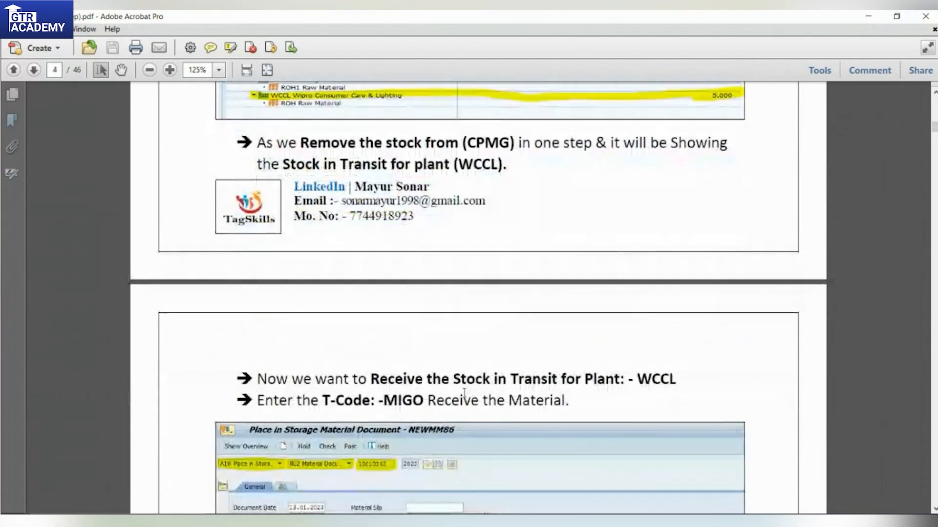
scroll(396, 372, "down", 20)
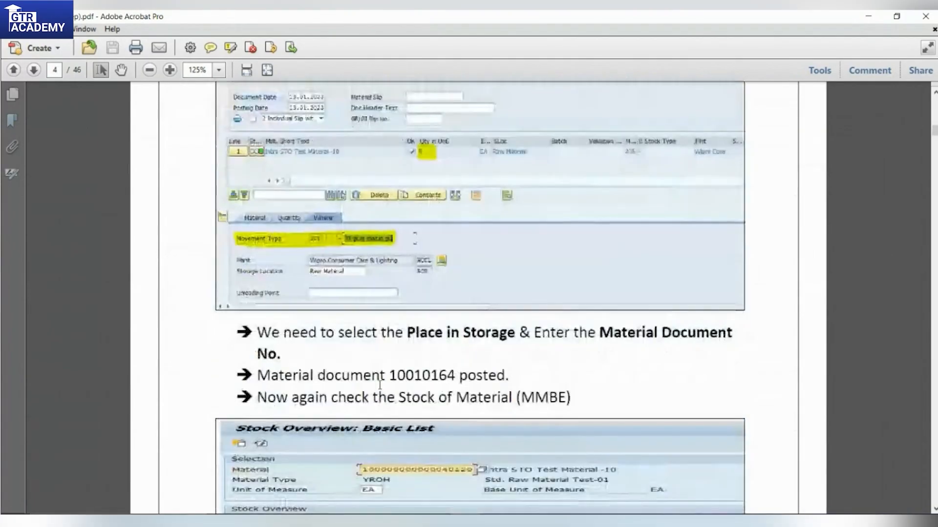
scroll(389, 407, "down", 10)
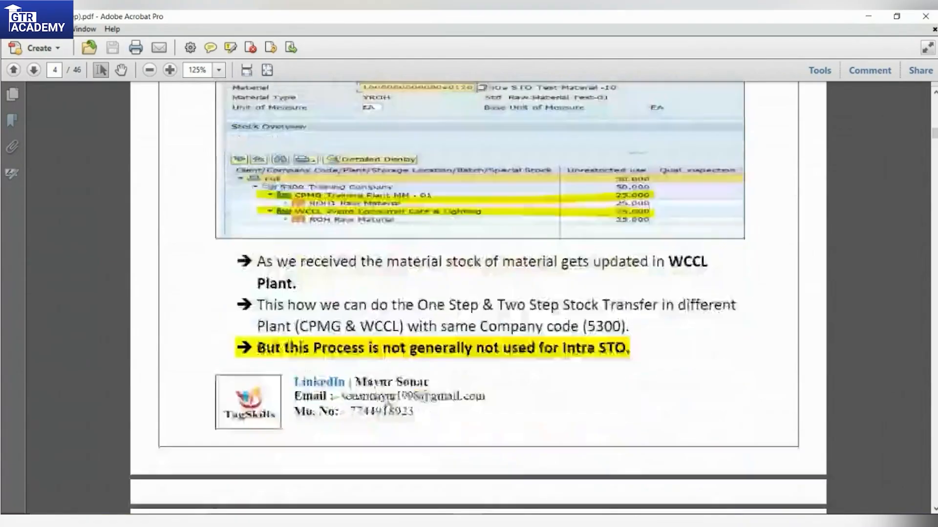
scroll(389, 407, "down", 5)
scroll(389, 410, "up", 5)
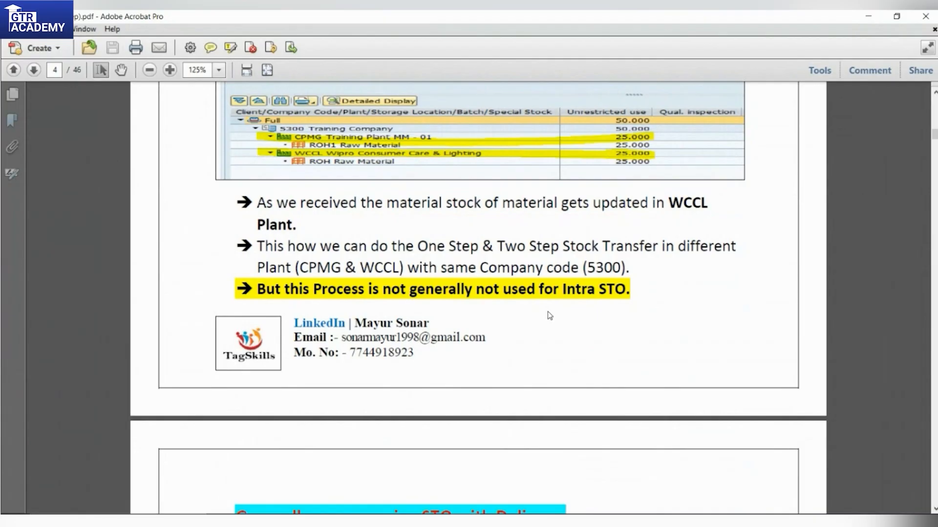
Step: Read the closing notes on page 4 about one-step and two-step transfers and their use for Intra STO
scroll(544, 318, "down", 4)
scroll(357, 212, "up", 1)
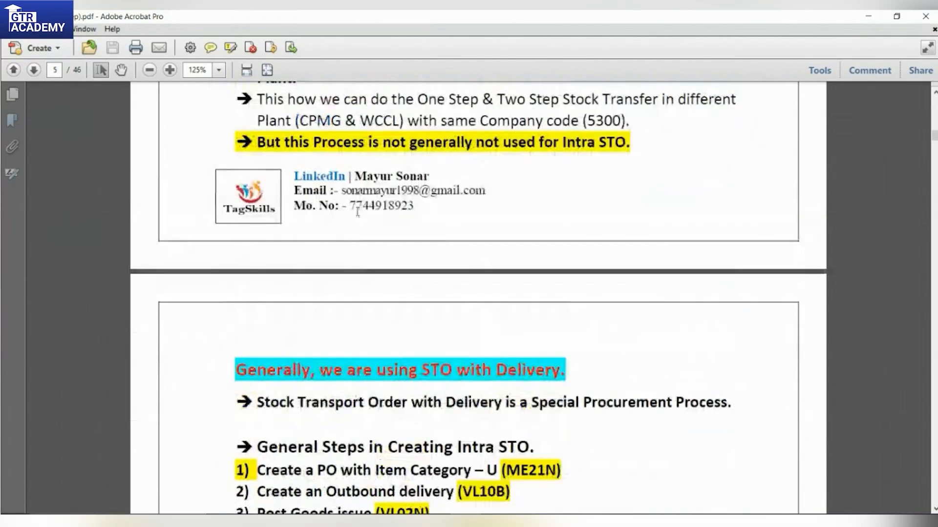
left_click_drag(258, 142, 626, 150)
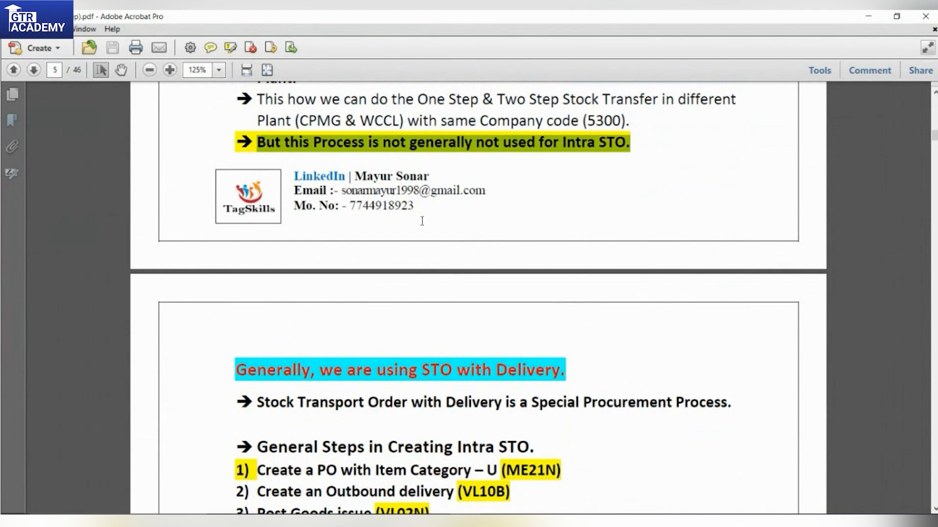
left_click(352, 145)
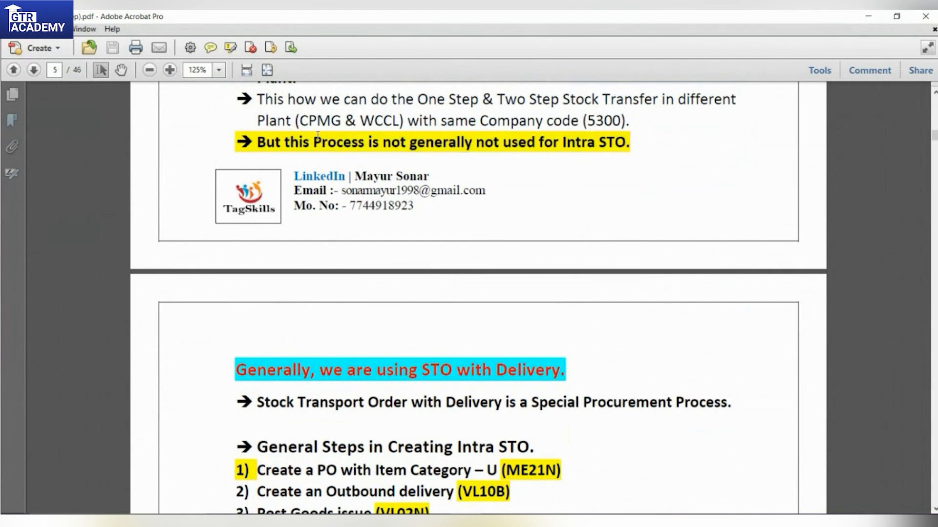
left_click_drag(286, 146, 612, 146)
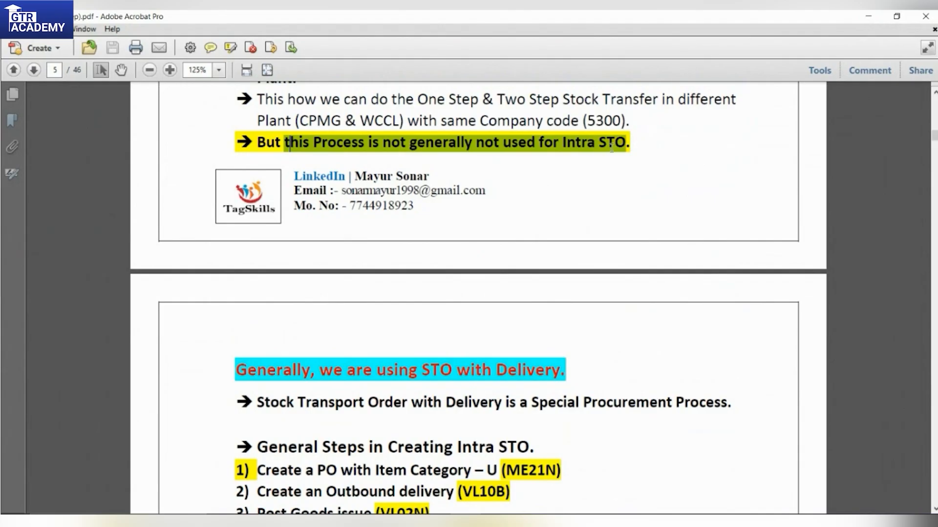
scroll(611, 146, "up", 3)
left_click_drag(445, 157, 640, 158)
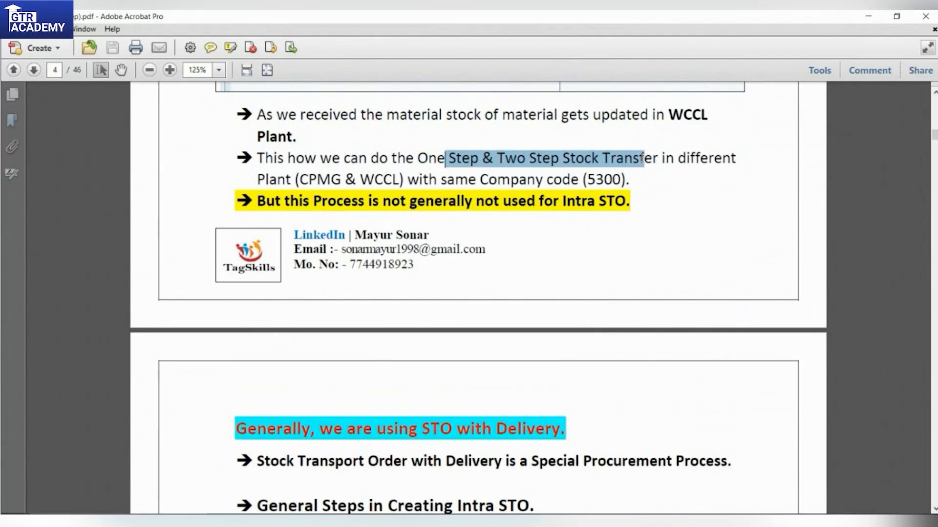
left_click(438, 179)
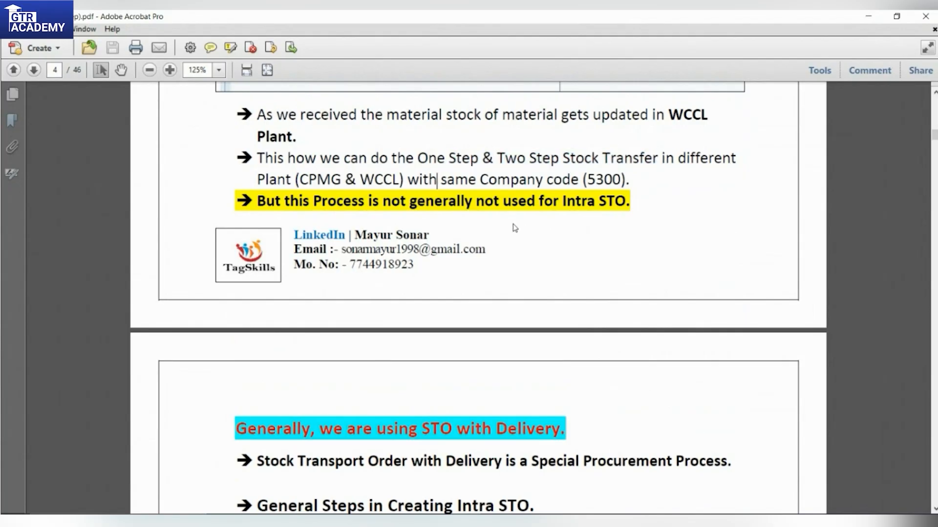
Step: Read the STO with Delivery section on page 5, covering the general Intra STO steps and the supplying and receiving plants
scroll(425, 293, "down", 4)
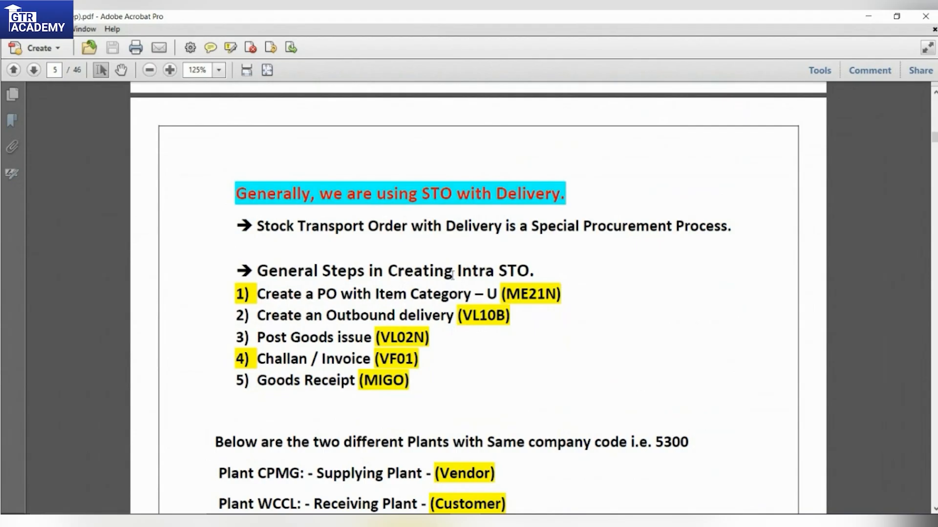
scroll(464, 266, "down", 3)
left_click_drag(319, 107, 562, 106)
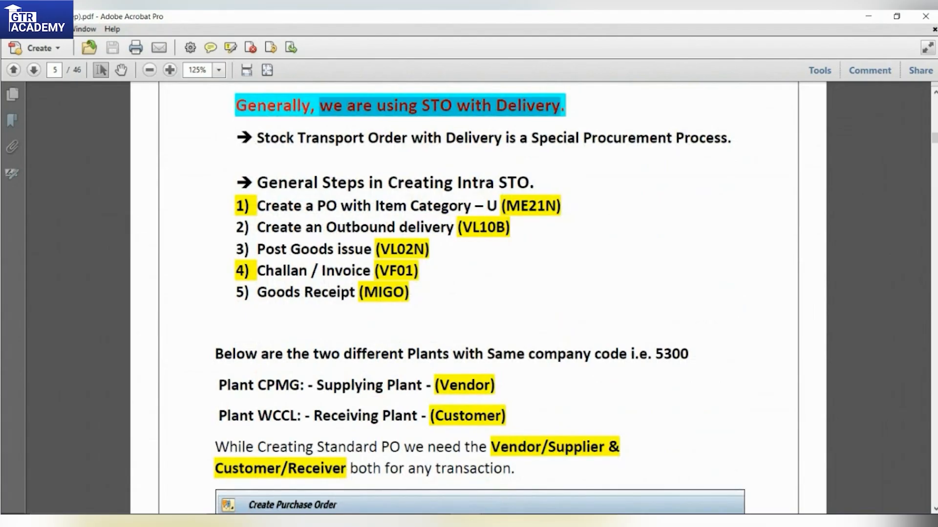
left_click_drag(445, 138, 579, 139)
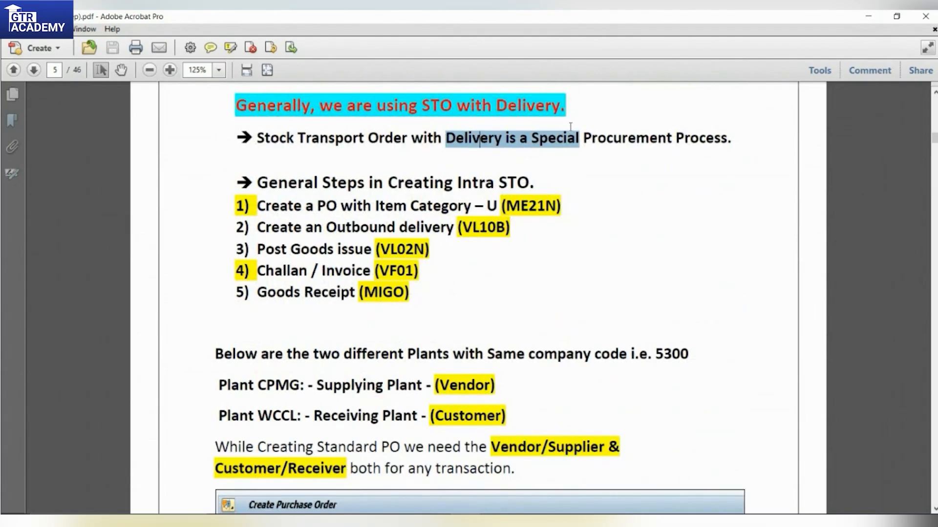
left_click(558, 162)
scroll(341, 333, "down", 5)
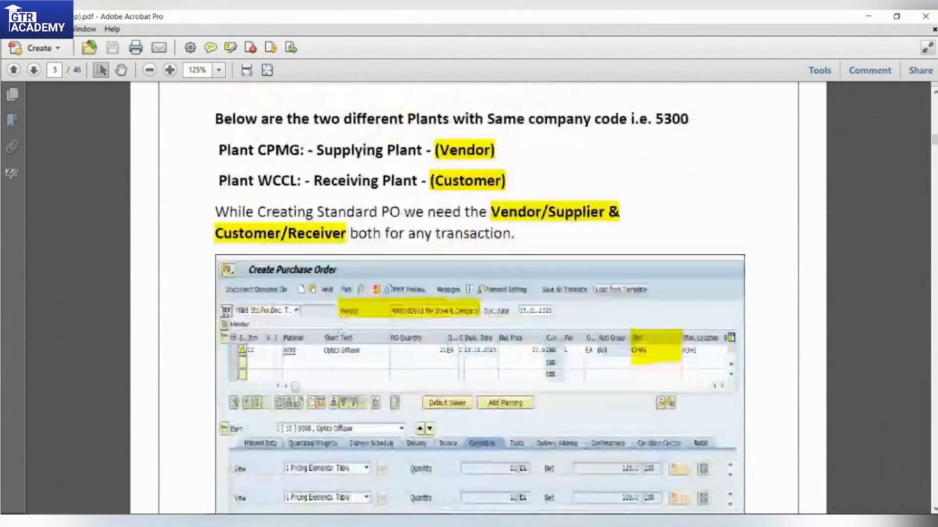
Step: Review the roles of supplying plant CPMG as vendor and receiving plant WCCL as customer on page 5
scroll(340, 333, "up", 2)
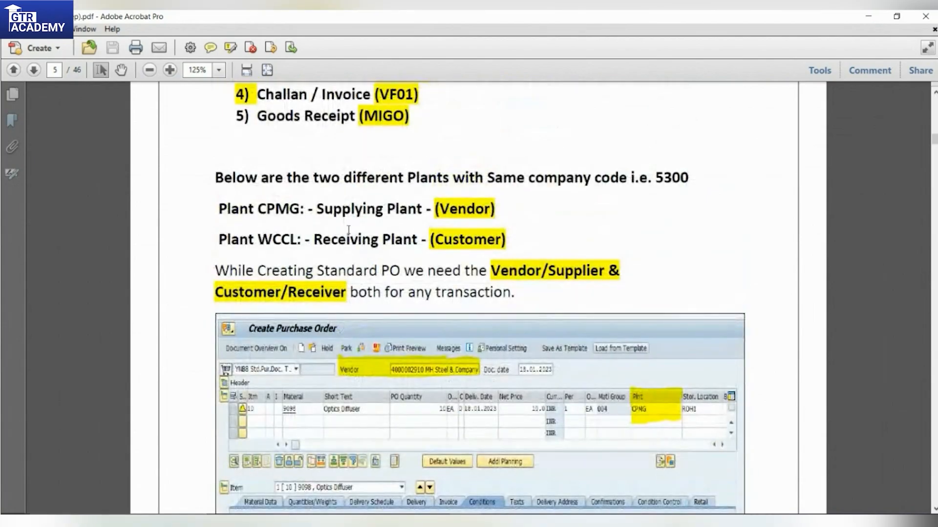
left_click_drag(299, 209, 412, 215)
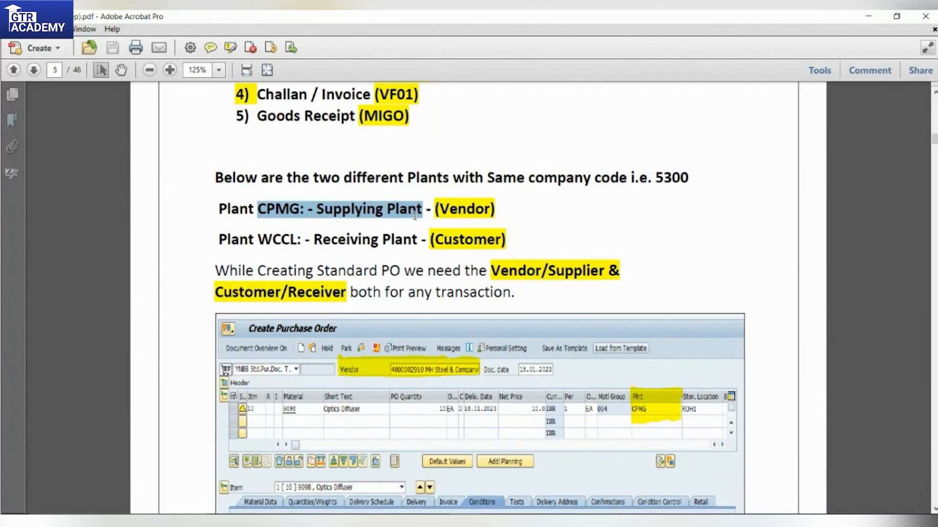
left_click_drag(314, 240, 418, 241)
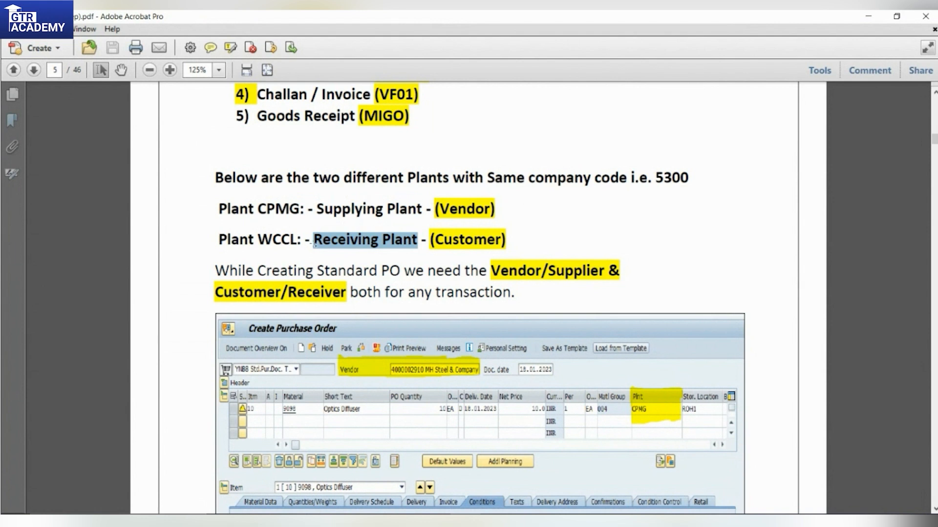
left_click_drag(431, 240, 505, 239)
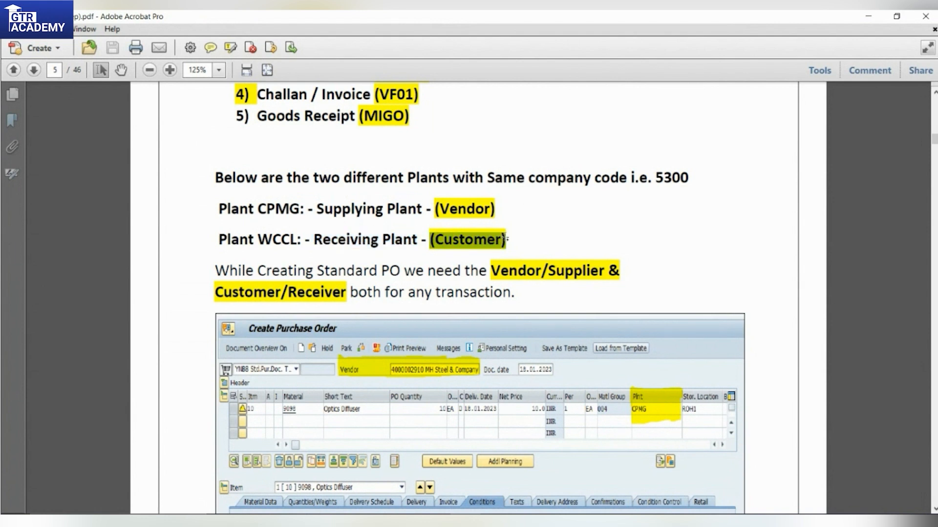
left_click(359, 253)
left_click_drag(318, 209, 487, 220)
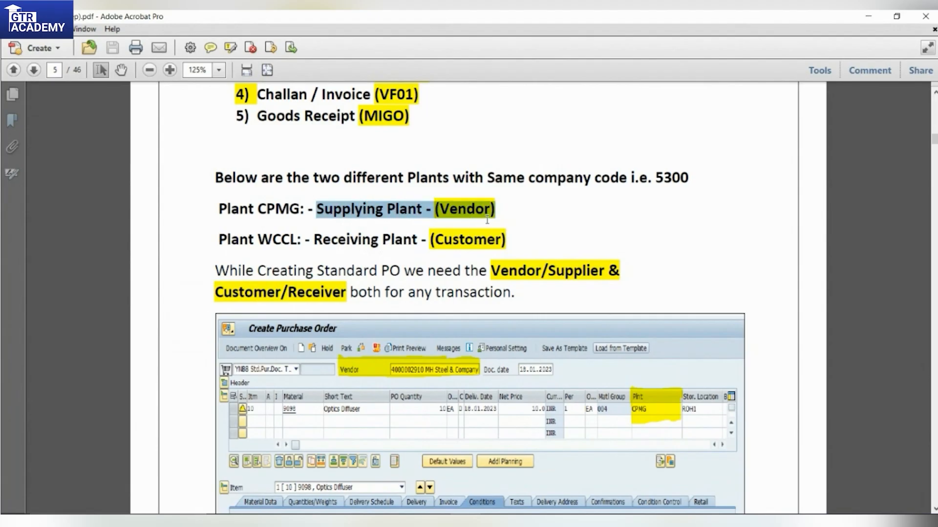
left_click(425, 224)
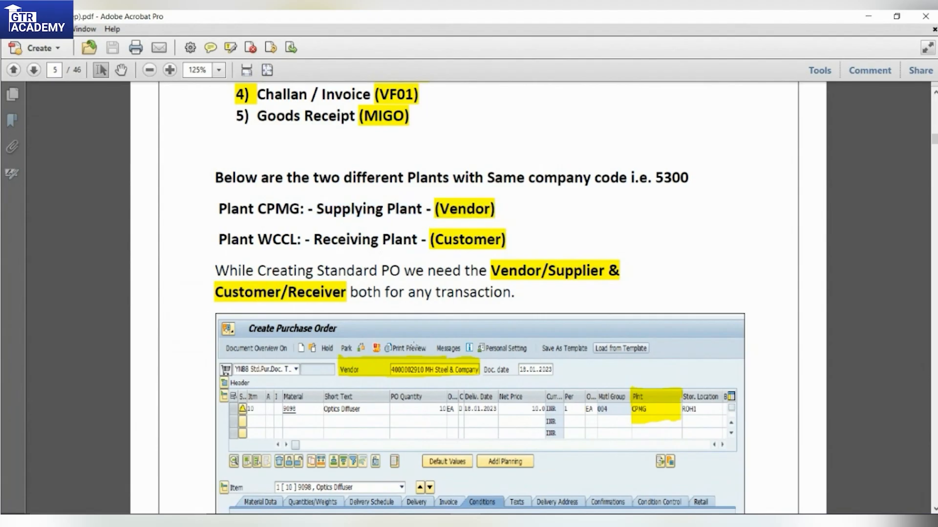
Step: Compare the vendor and plant in the Create Purchase Order example with the supplying and receiving plant definitions
scroll(414, 343, "down", 3)
scroll(488, 251, "down", 5)
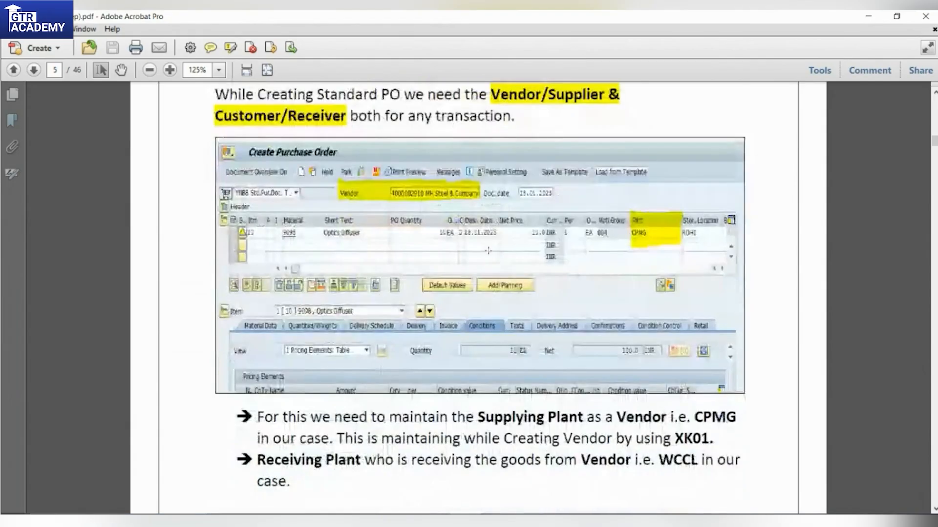
scroll(488, 251, "up", 1)
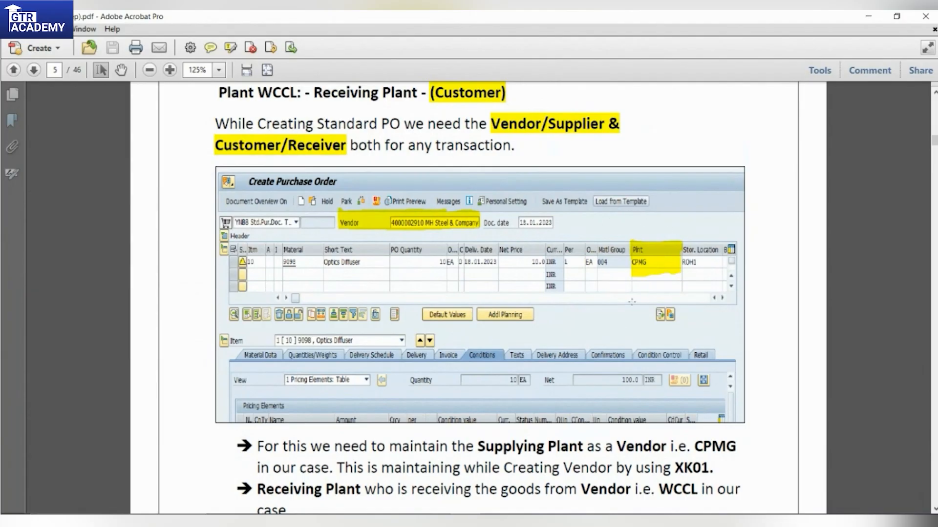
scroll(351, 187, "up", 1)
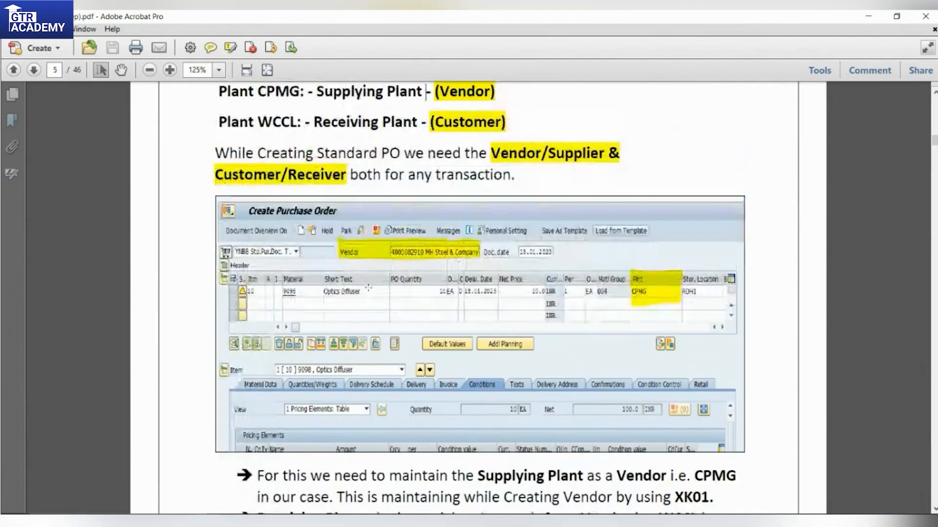
left_click_drag(316, 92, 437, 94)
left_click_drag(313, 122, 505, 123)
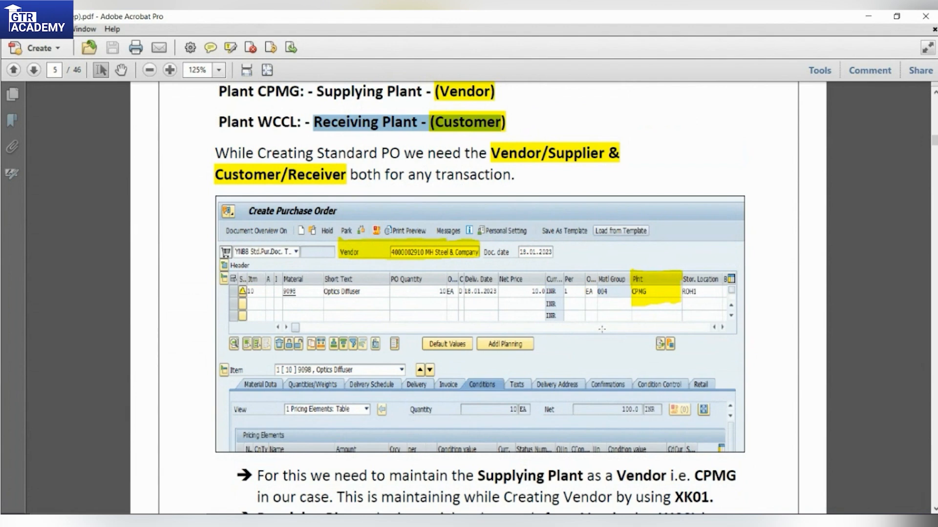
Step: Read the notes below the purchase order example on maintaining supplying plant CPMG as a vendor using XK01
scroll(424, 263, "down", 5)
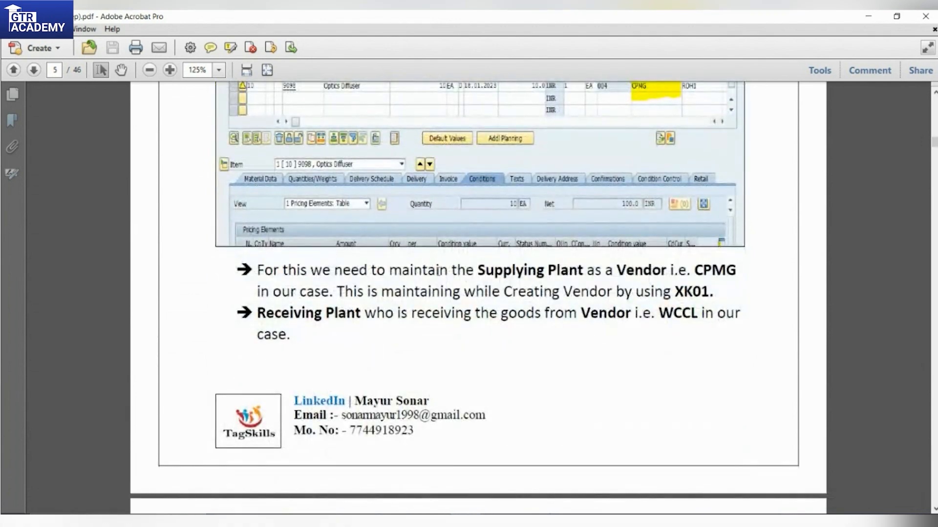
scroll(520, 314, "up", 1)
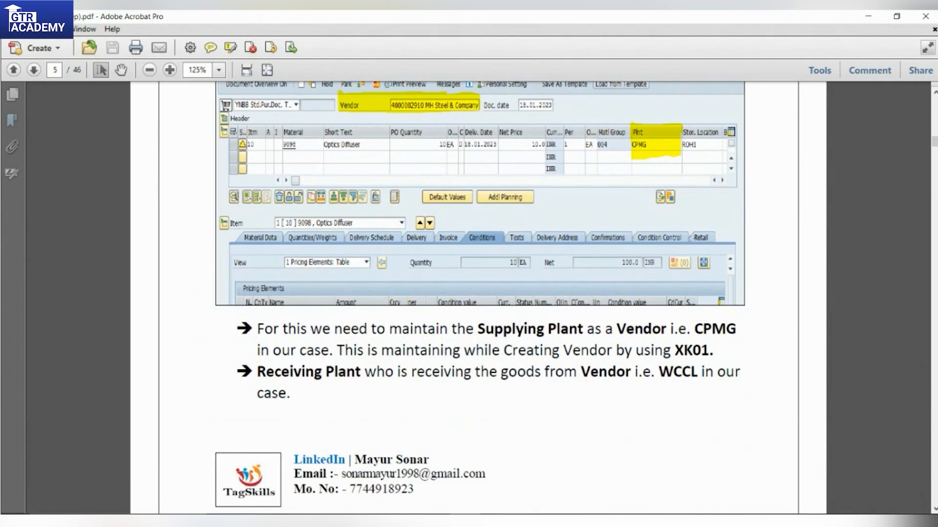
left_click_drag(368, 330, 695, 362)
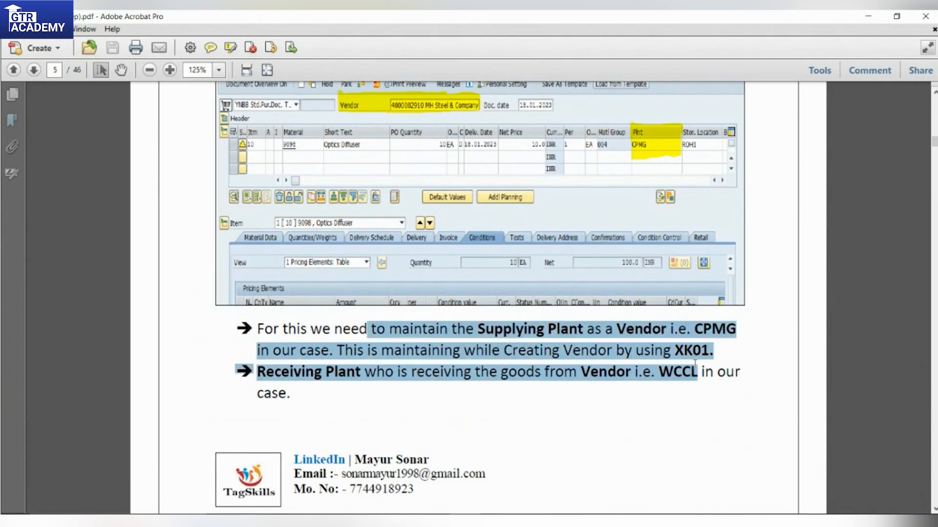
scroll(695, 362, "down", 3)
left_click_drag(674, 233, 709, 233)
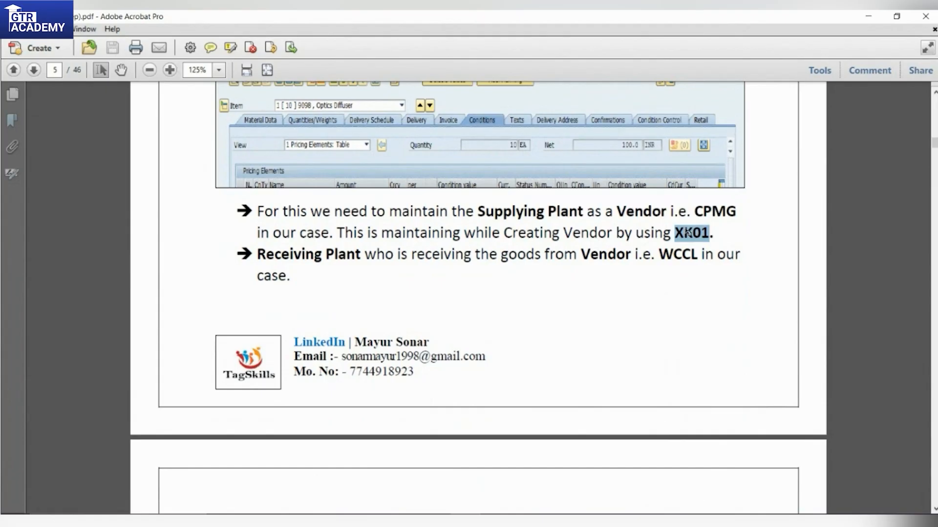
left_click_drag(488, 211, 572, 211)
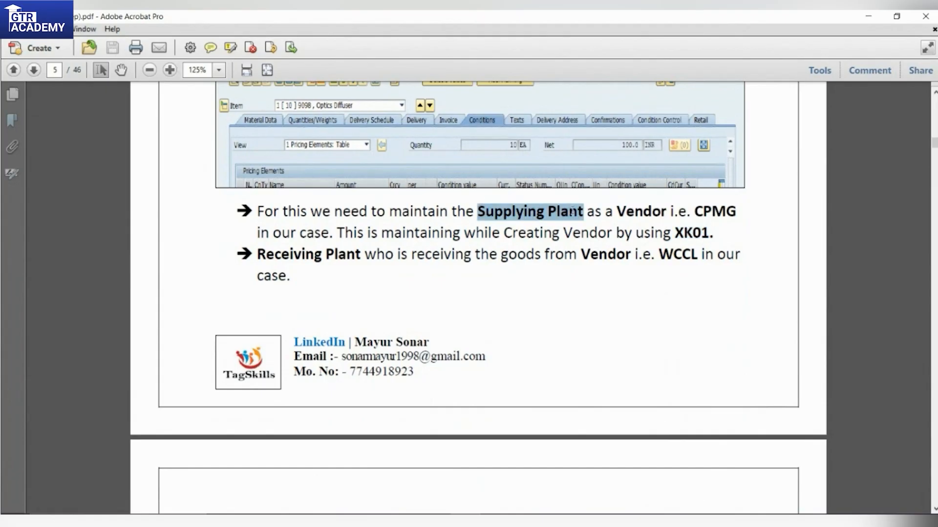
Step: Switch to the remote SAP desktop and review the SLCU, S4HA and S4H1 groupings and number ranges in the Intra - STO Setup notes
mouse_move(432, 520)
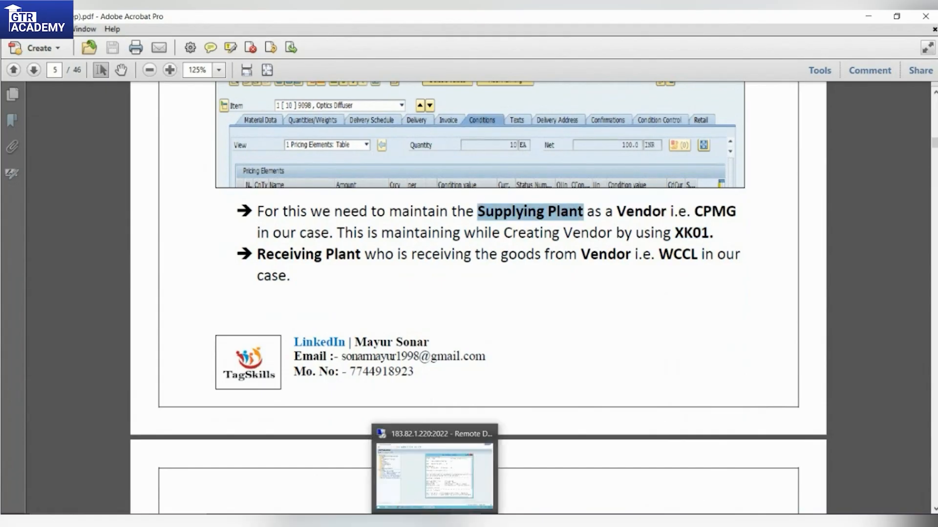
left_click(430, 491)
left_click(490, 176)
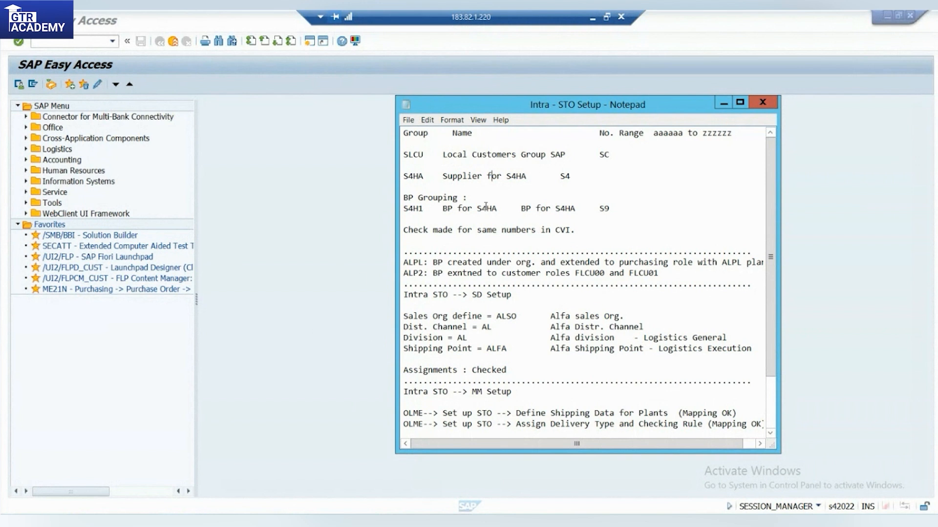
double_click(665, 133)
left_click_drag(704, 135, 747, 141)
left_click_drag(454, 154, 566, 155)
left_click_drag(460, 177, 517, 178)
left_click_drag(457, 209, 498, 210)
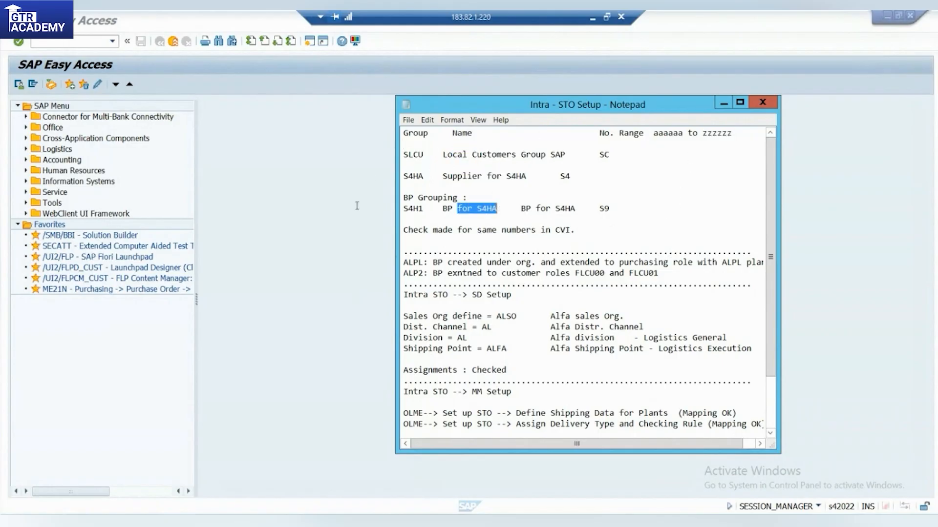
Step: Read the note about the same-numbers check in CVI and recheck the S4HA supplier group in the setup notes
left_click_drag(418, 235, 546, 237)
left_click_drag(411, 229, 580, 230)
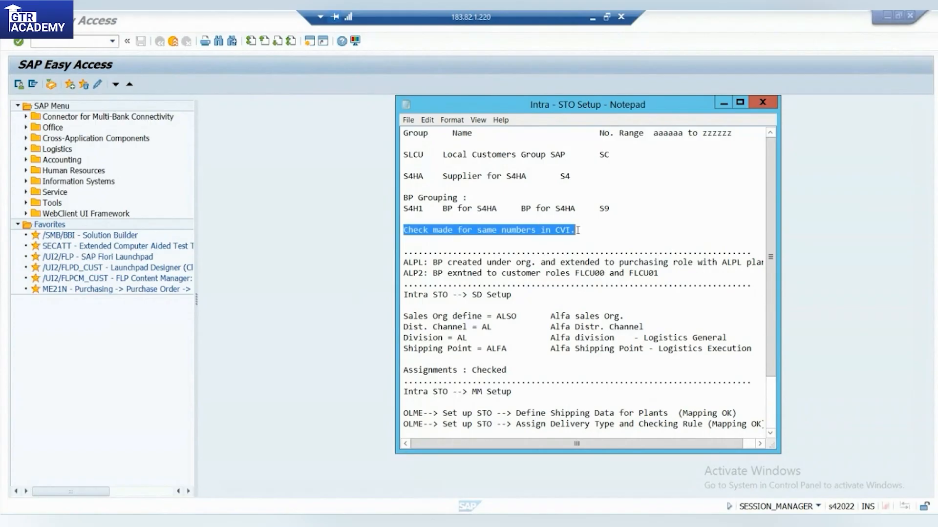
left_click(540, 230)
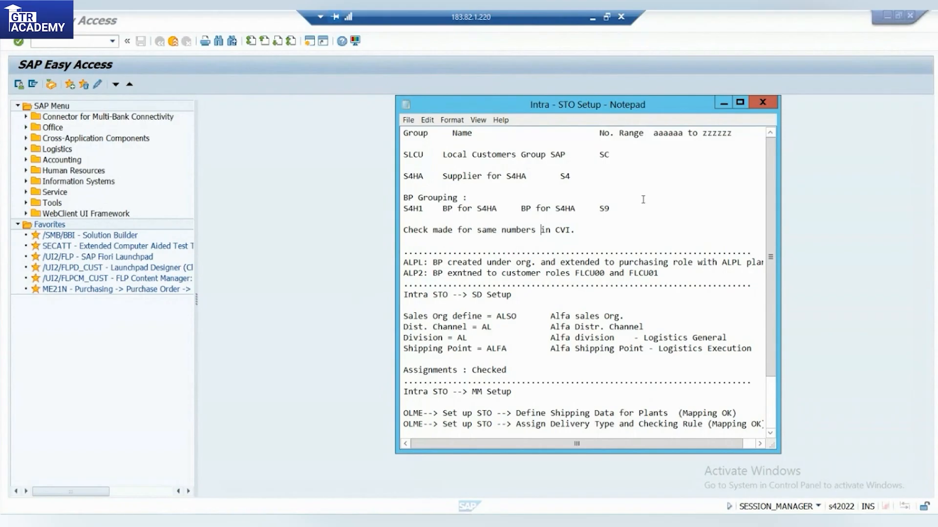
left_click(578, 174)
left_click(457, 178)
Step: Open transaction BP and display business partner ALPL
left_click(84, 43)
type("bp")
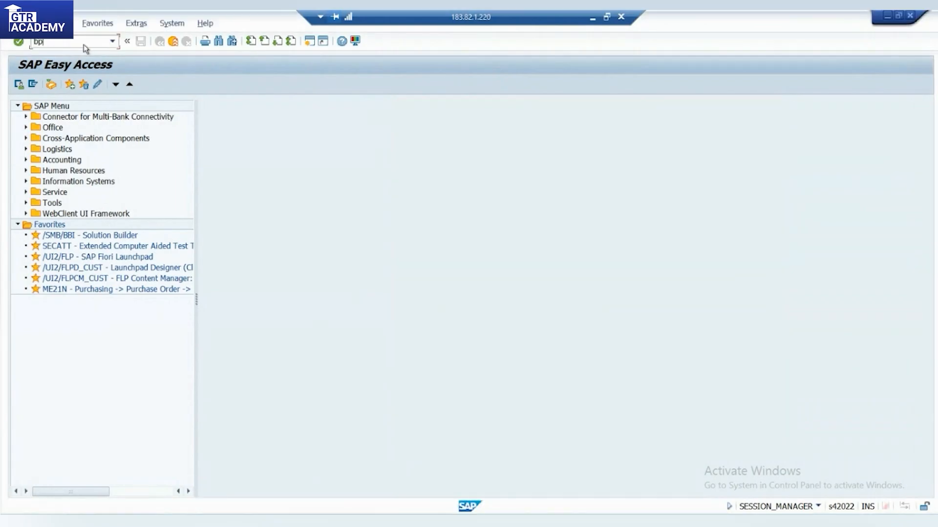
key("Return")
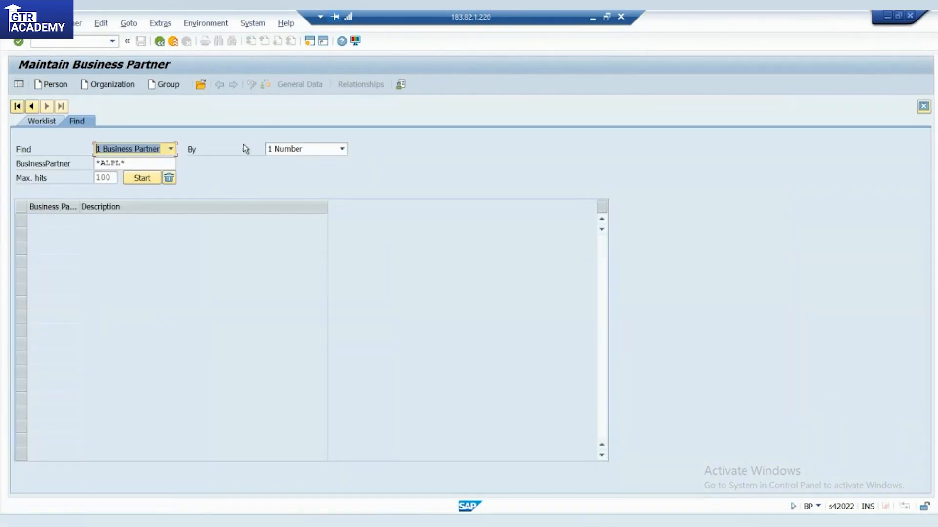
left_click(140, 177)
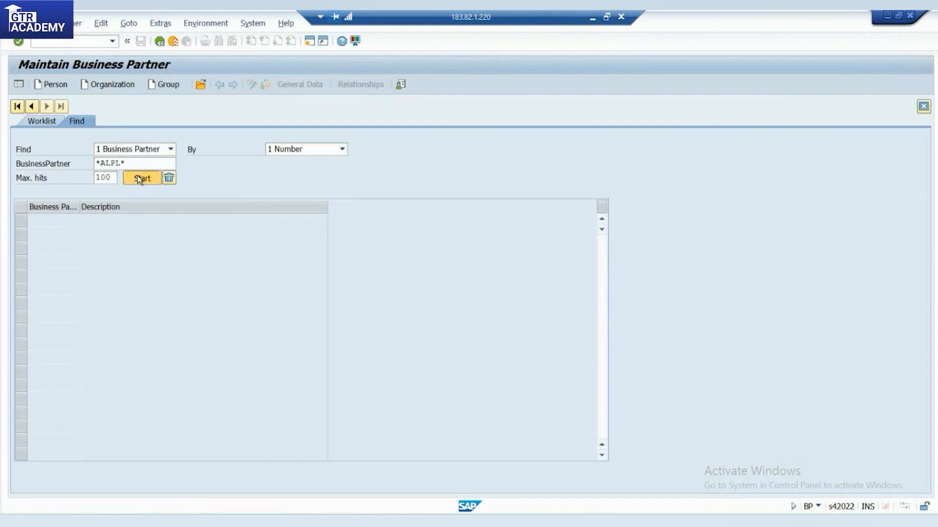
left_click(57, 225)
double_click(57, 225)
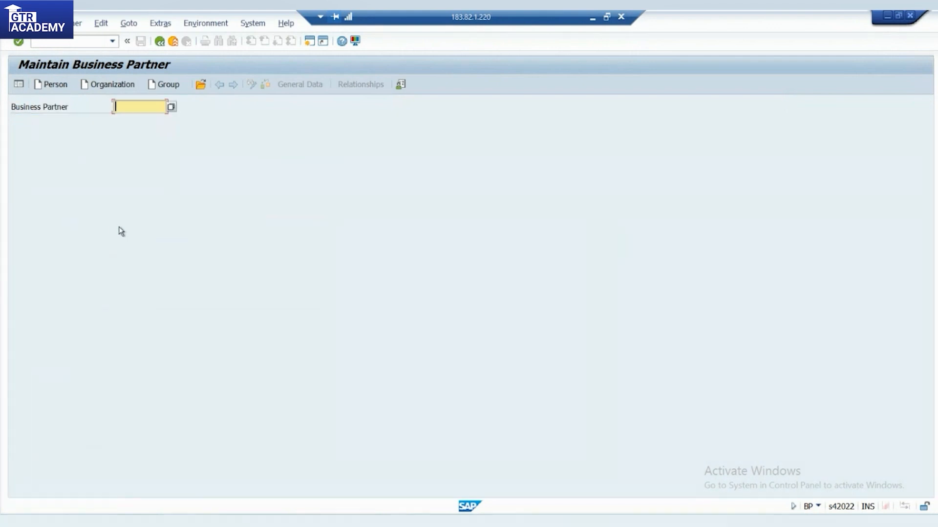
left_click(127, 109)
left_click(141, 119)
key("Return")
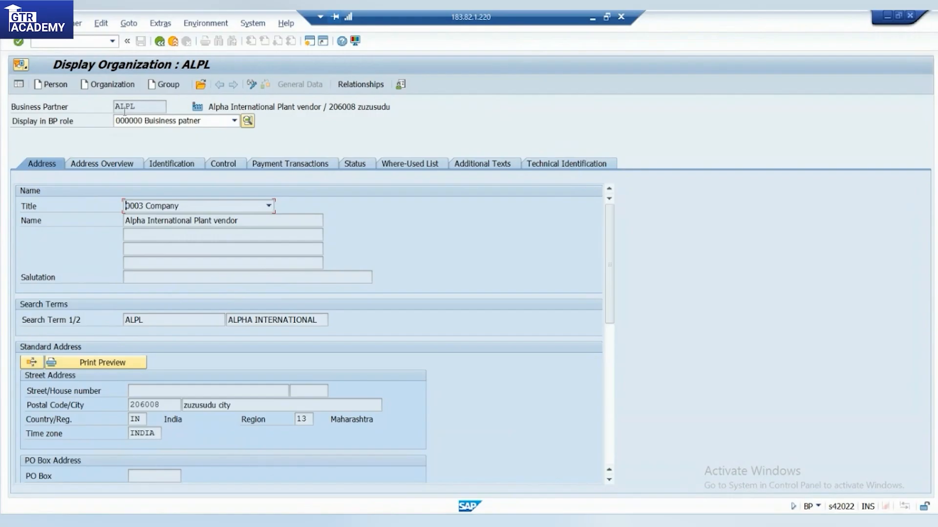
Step: Review ALPL's search terms and address details in the general BP role 000000
left_click(158, 124)
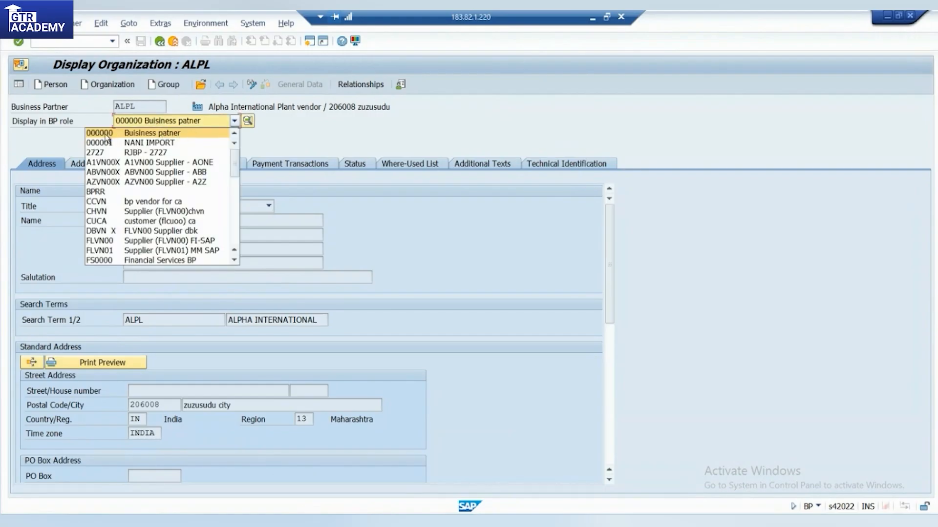
left_click(179, 134)
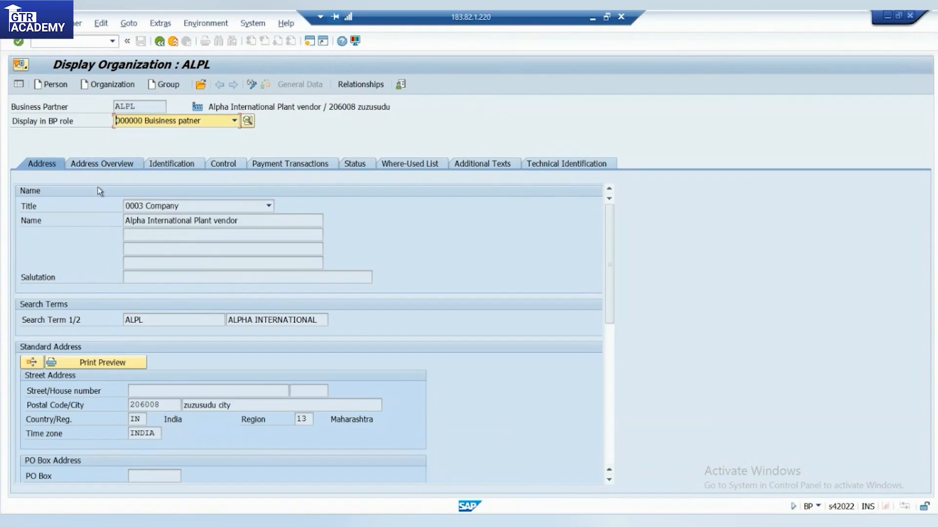
left_click(141, 320)
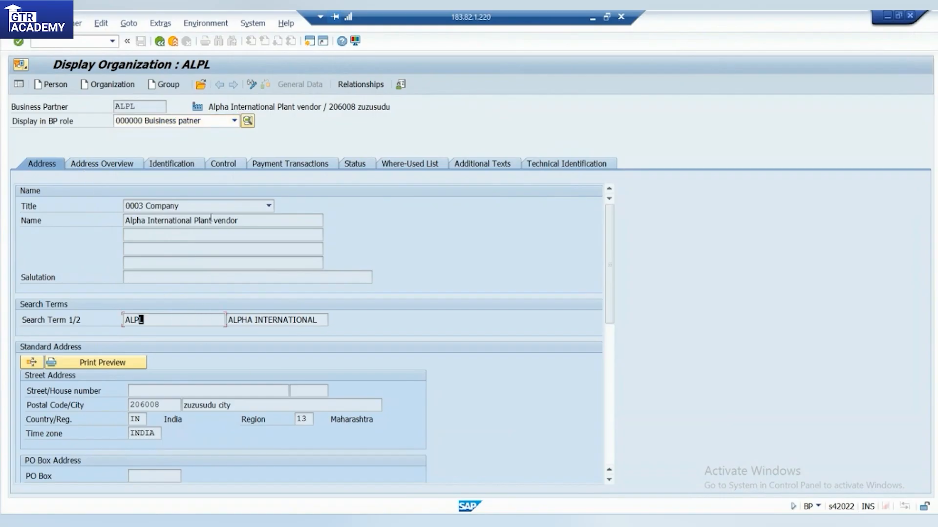
left_click_drag(132, 320, 152, 321)
left_click_drag(611, 260, 612, 292)
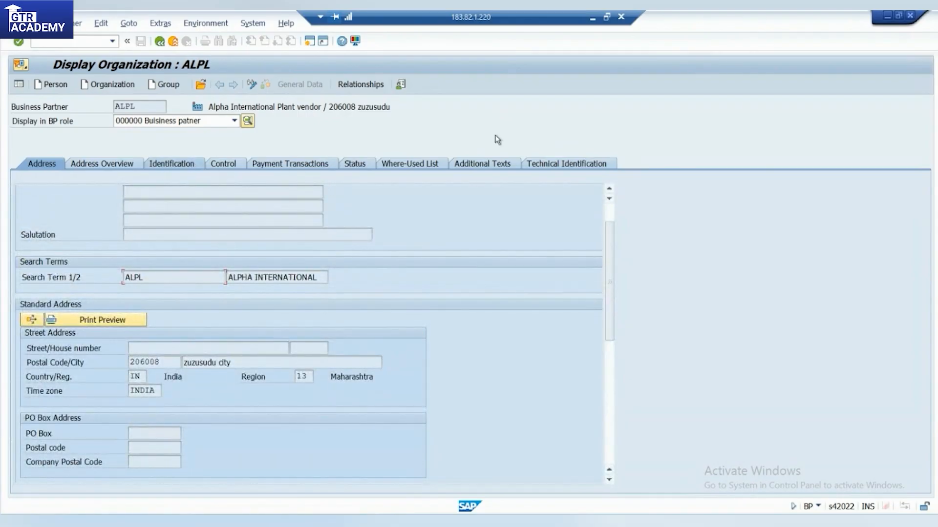
Step: Display business partner ALPL in the FLVN00 Supplier FI-SAP role
left_click(235, 121)
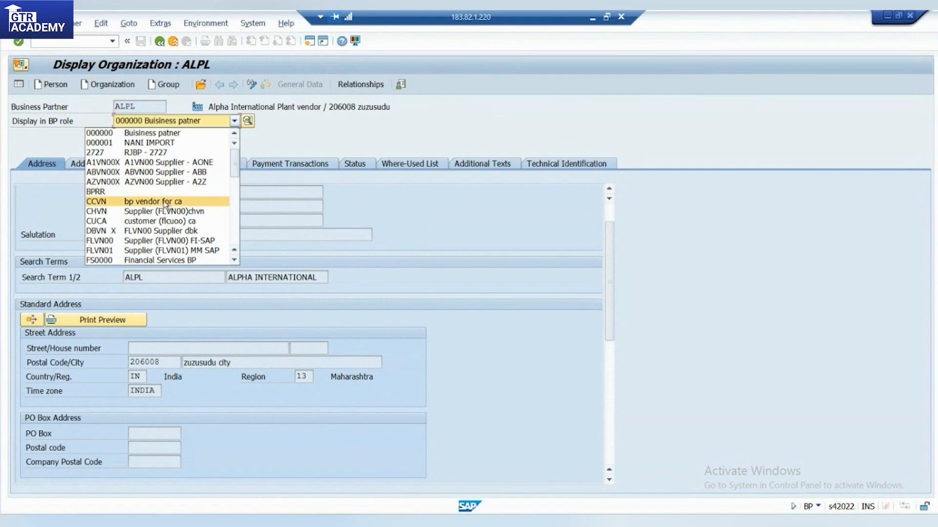
scroll(175, 208, "down", 12)
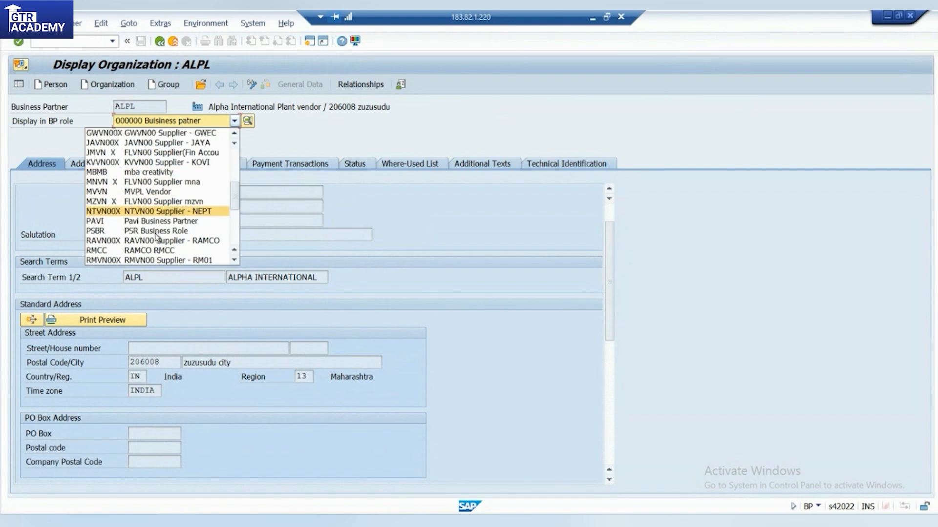
scroll(137, 219, "up", 10)
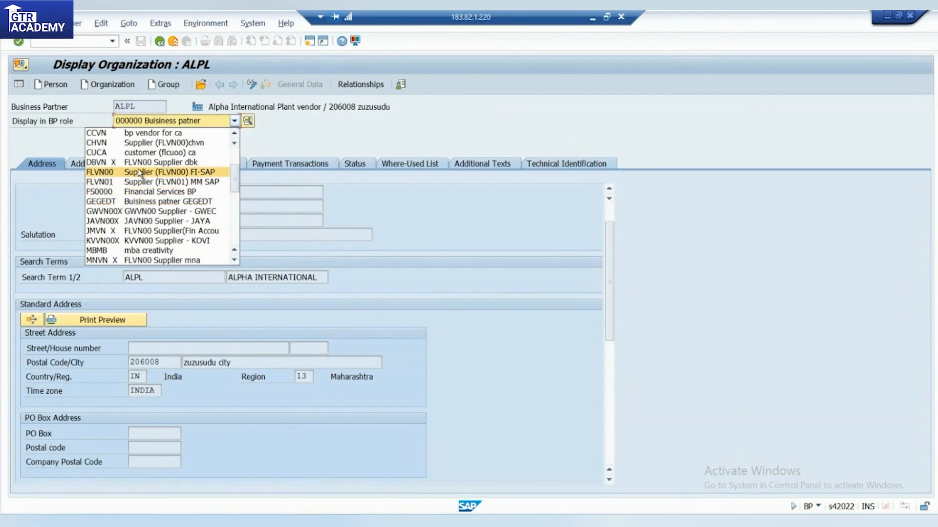
left_click(203, 174)
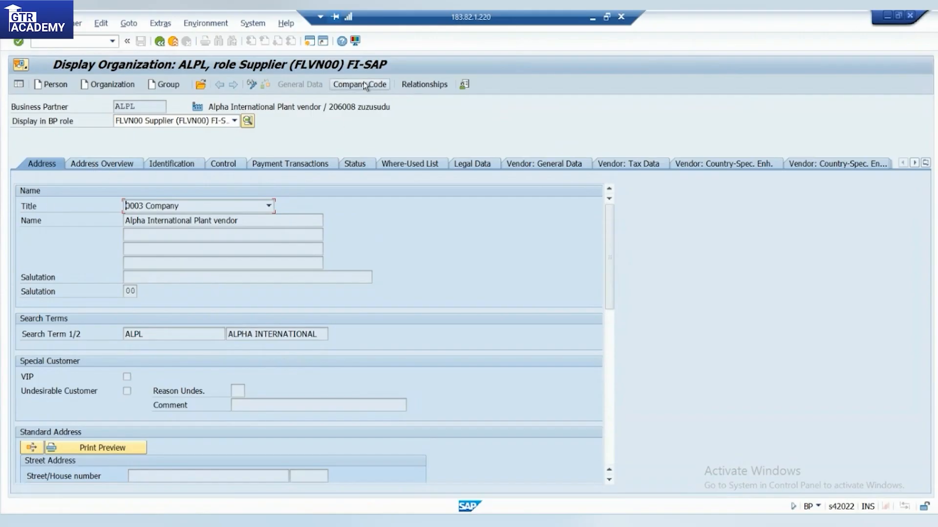
Step: Display business partner ALPL in the FLVN01 Supplier MM SAP role
left_click(206, 125)
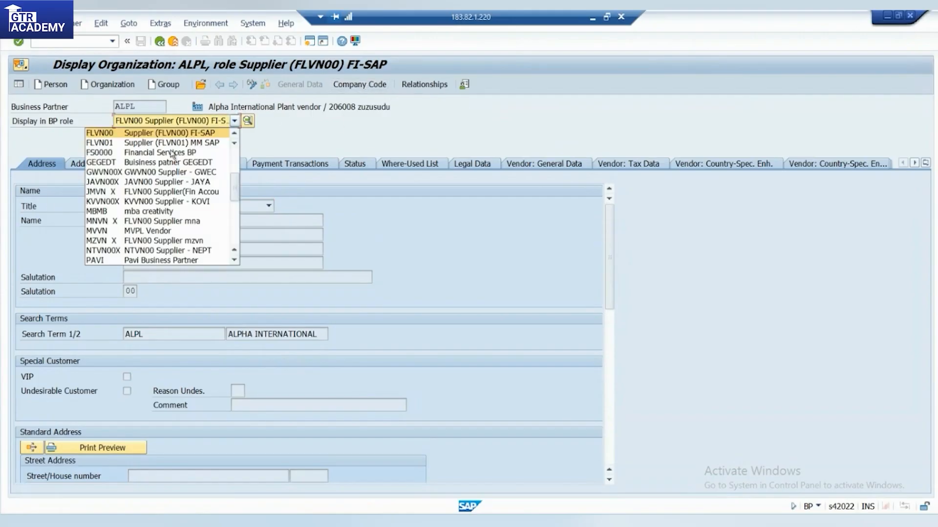
scroll(136, 229, "down", 5)
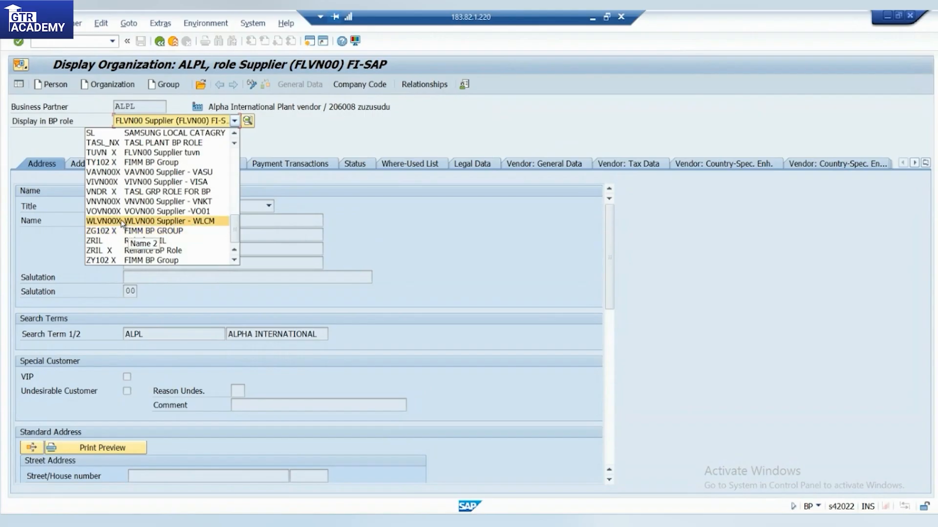
scroll(129, 166, "up", 1)
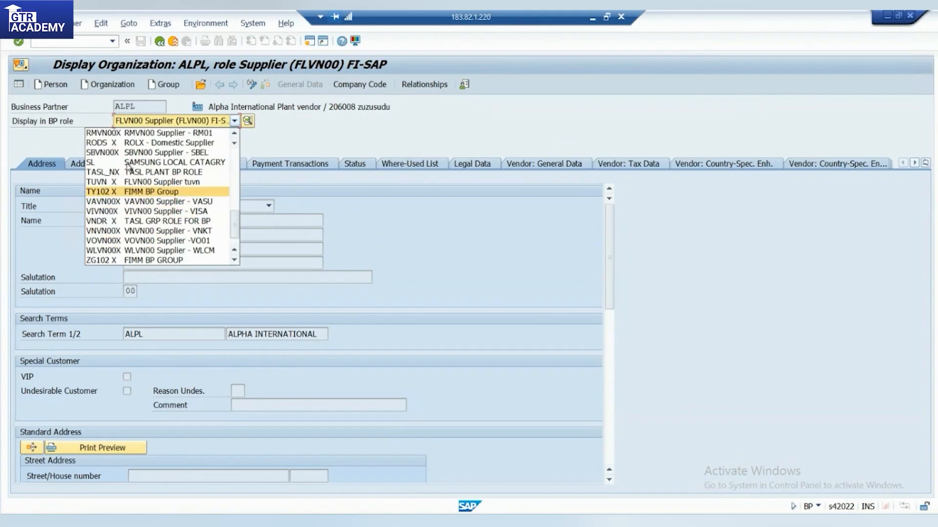
scroll(131, 191, "up", 5)
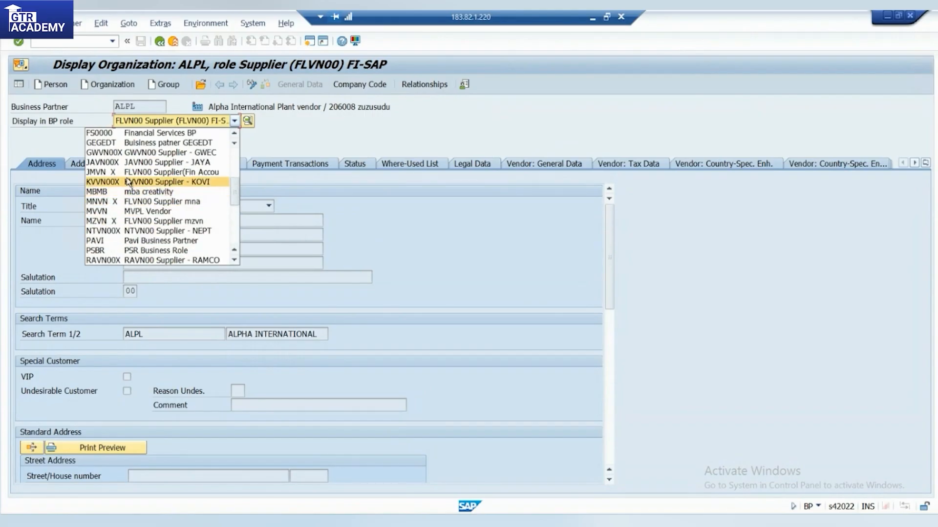
scroll(128, 178, "up", 3)
left_click(114, 216)
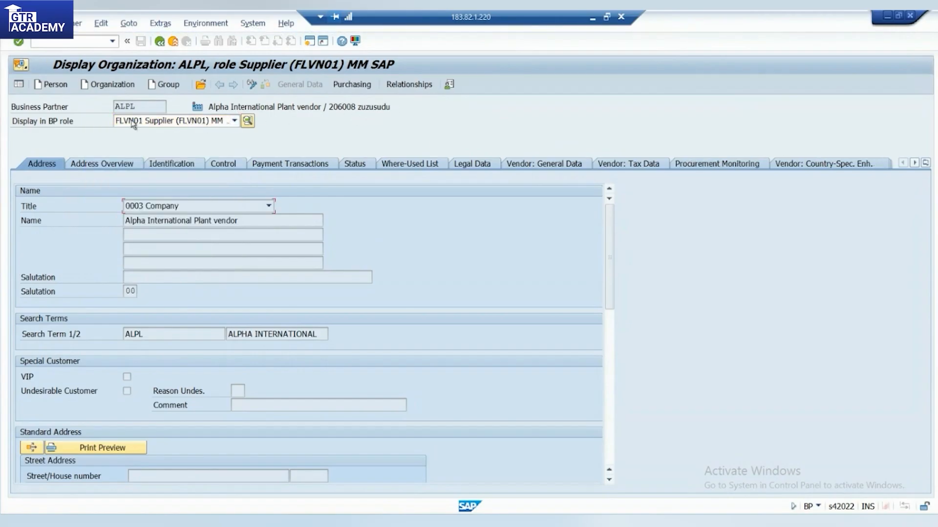
Step: Review ALPL's purchasing data, checking the purchasing organization and order currency
left_click(345, 86)
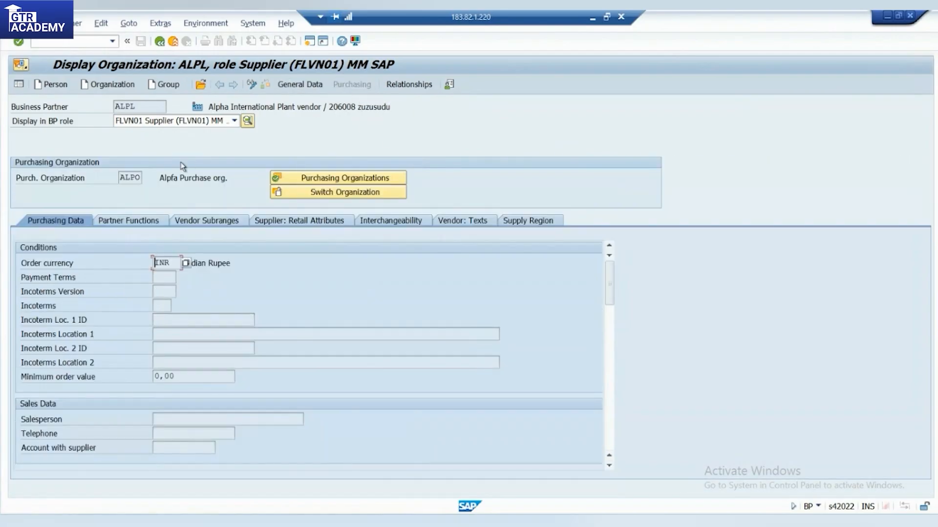
double_click(130, 178)
left_click(161, 267)
Step: Open ALPL's vendor general data and check the plant assigned in the additional general data
left_click(300, 85)
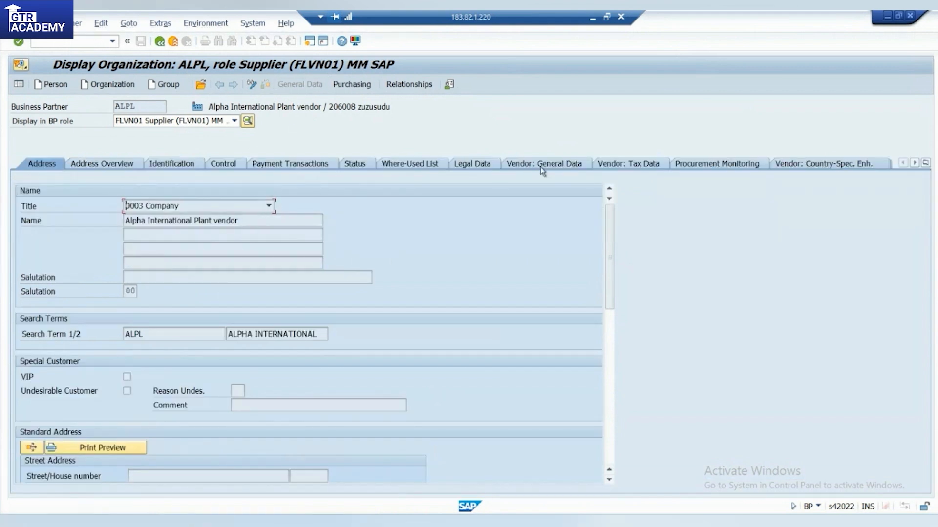
left_click(561, 164)
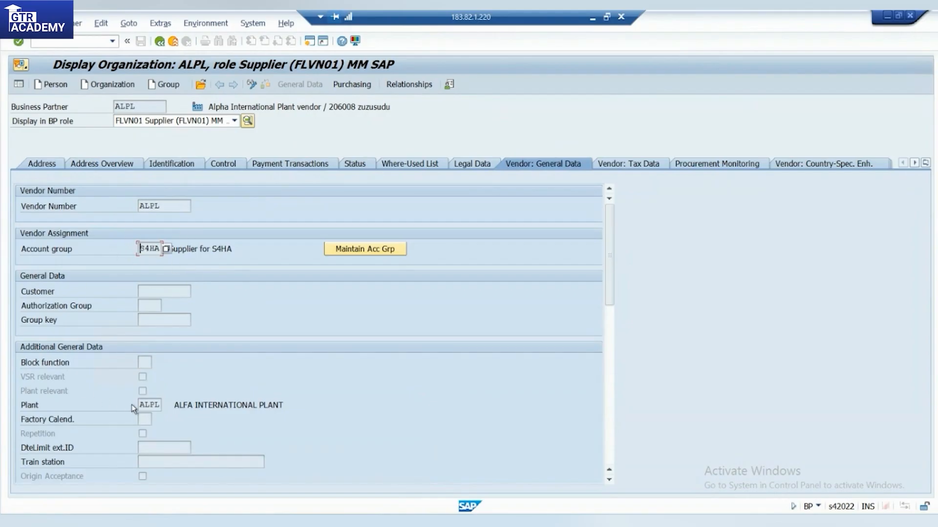
double_click(147, 405)
left_click(160, 405)
scroll(195, 391, "down", 4)
scroll(99, 407, "up", 1)
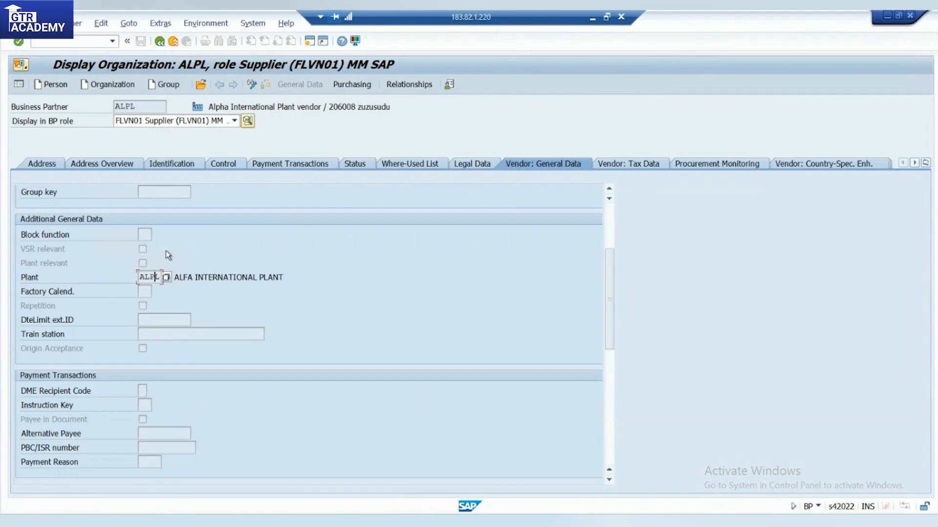
Step: Compare the business partner number with the plant code assigned to the vendor
double_click(113, 106)
left_click(157, 277)
left_click(146, 107)
left_click(146, 278)
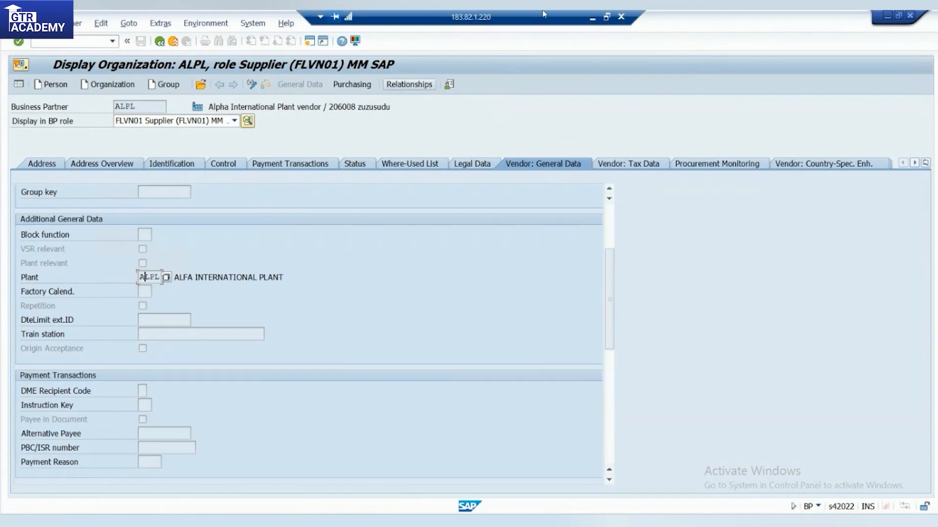
Step: Switch to the STO guide in Adobe Acrobat and read the two-plant example, the two-step note and the Intra and Inter STO definitions
left_click(592, 18)
scroll(408, 341, "up", 2)
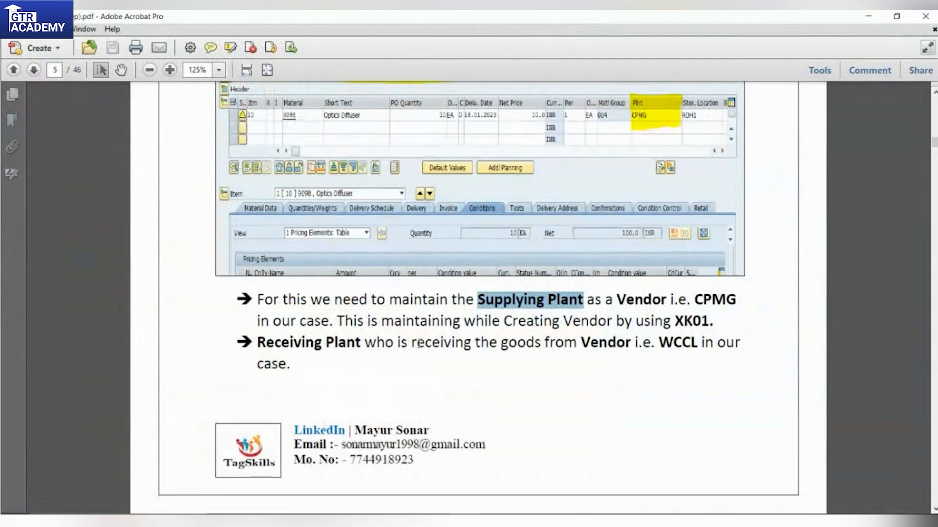
scroll(553, 351, "down", 8)
scroll(553, 351, "down", 10)
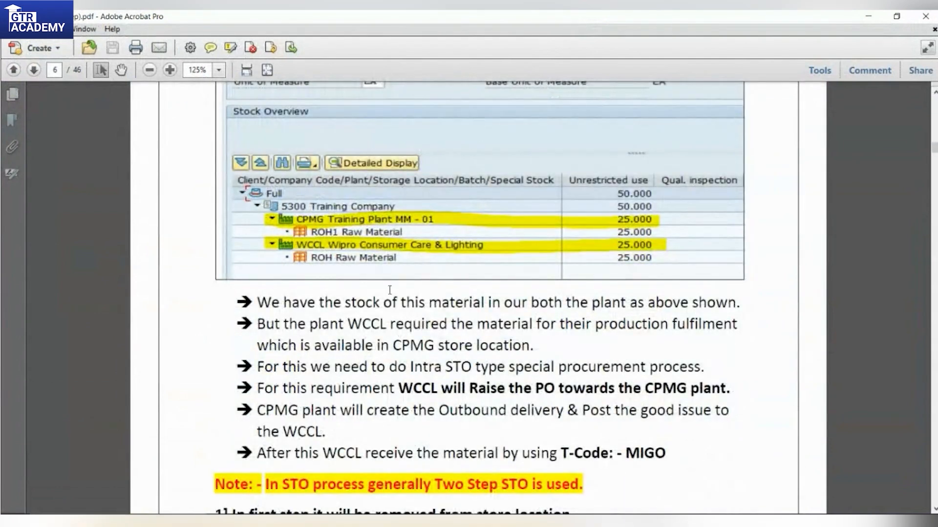
scroll(389, 289, "down", 3)
scroll(384, 225, "up", 2)
scroll(287, 328, "down", 5)
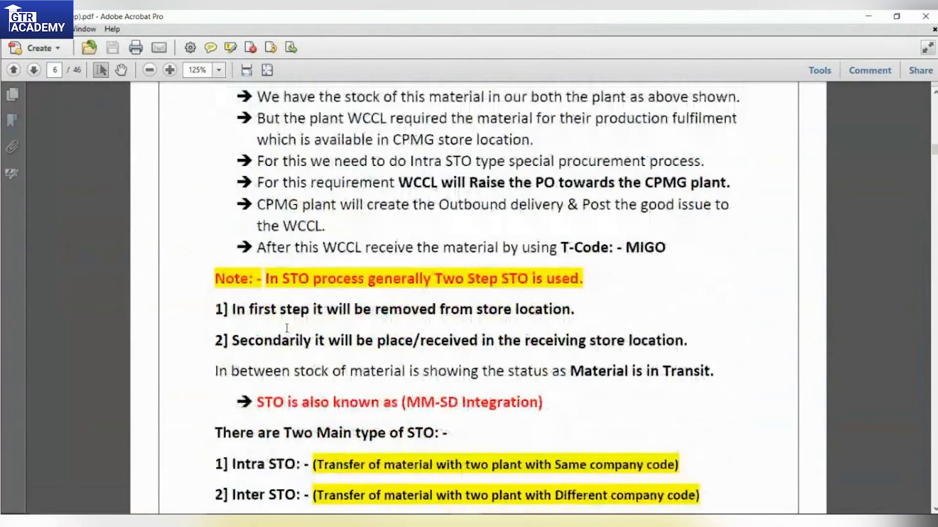
left_click_drag(249, 309, 478, 341)
scroll(381, 322, "down", 5)
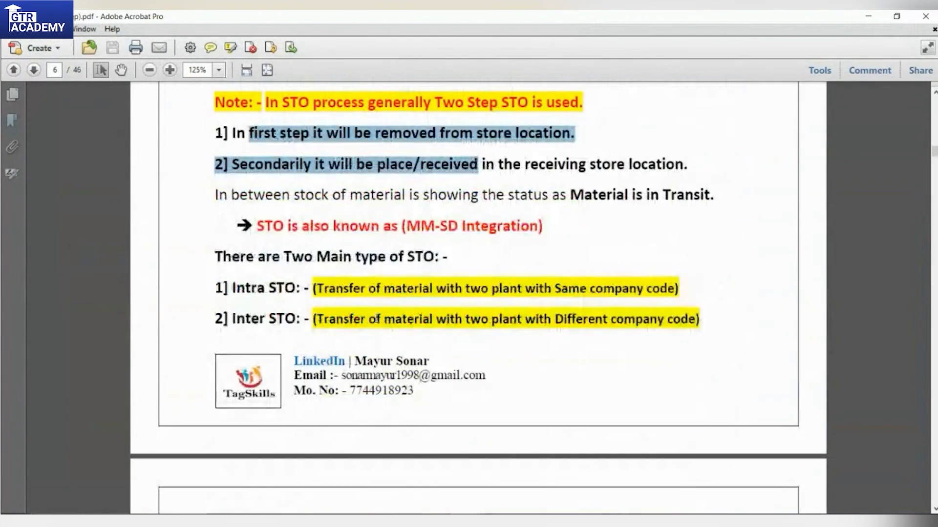
left_click_drag(316, 291, 646, 277)
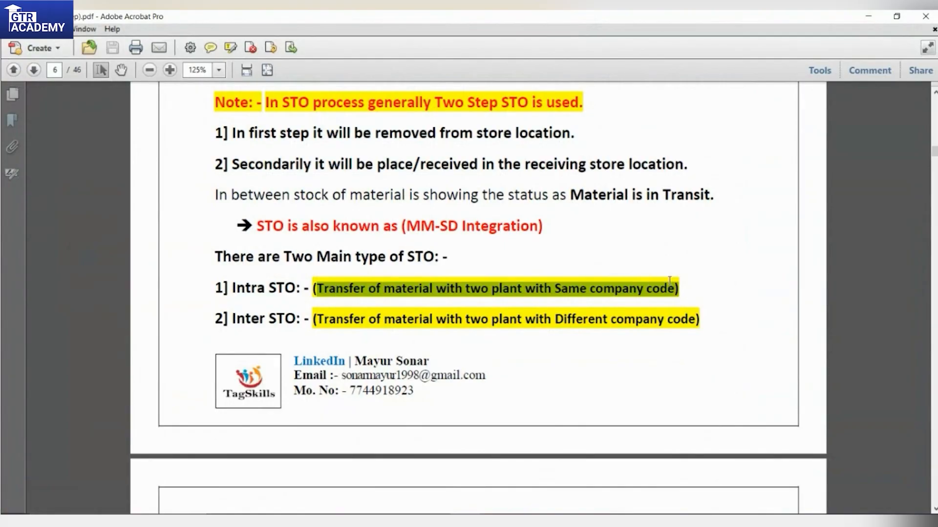
Step: Read Step 1 of the Intra STO guide on creating a vendor for supplying plant CPMG with XK01
scroll(511, 331, "down", 12)
scroll(485, 383, "down", 5)
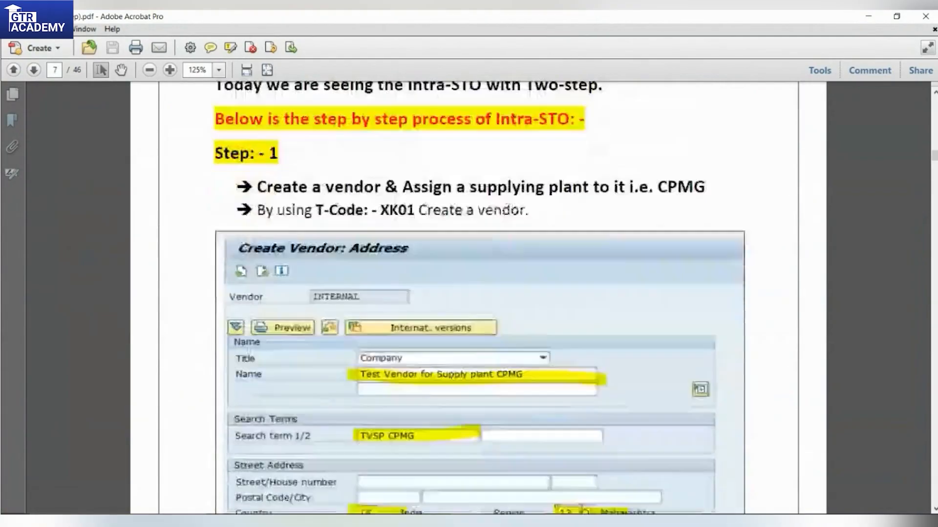
scroll(453, 367, "up", 4)
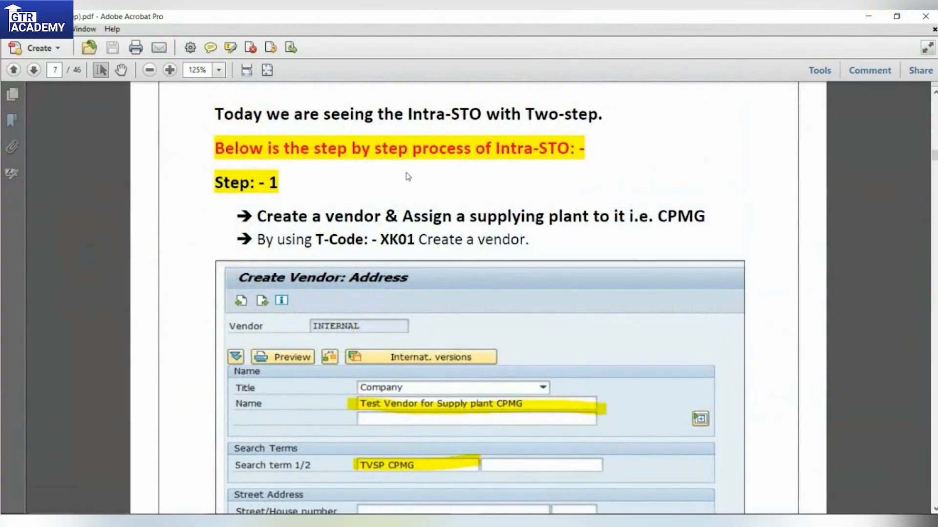
left_click_drag(381, 240, 525, 248)
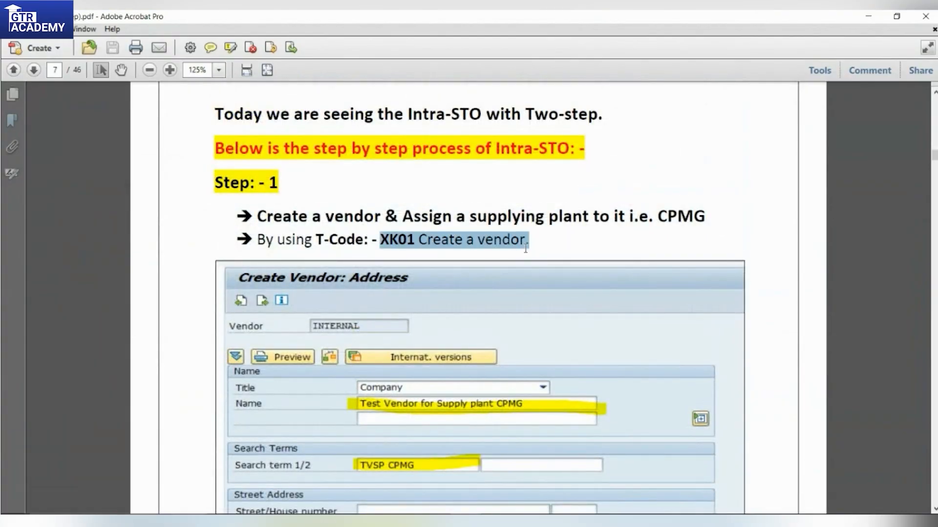
scroll(462, 249, "down", 8)
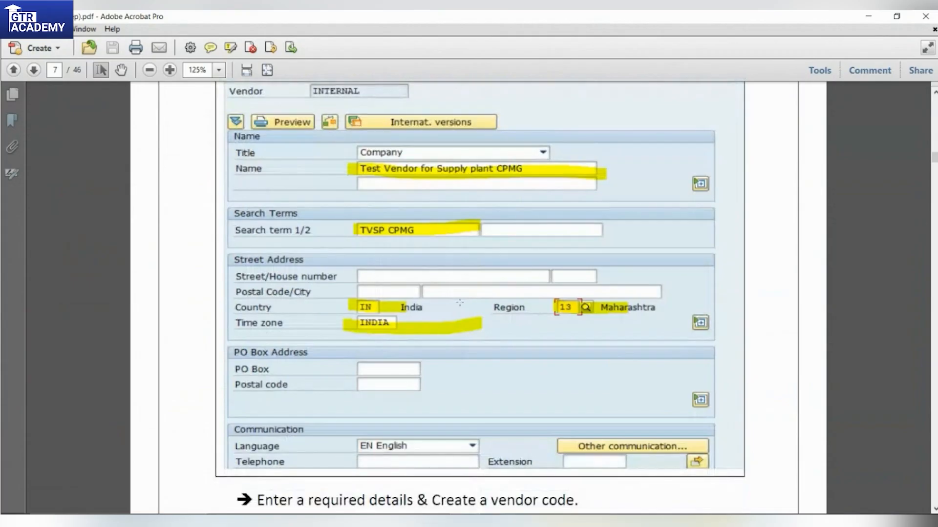
scroll(462, 305, "down", 9)
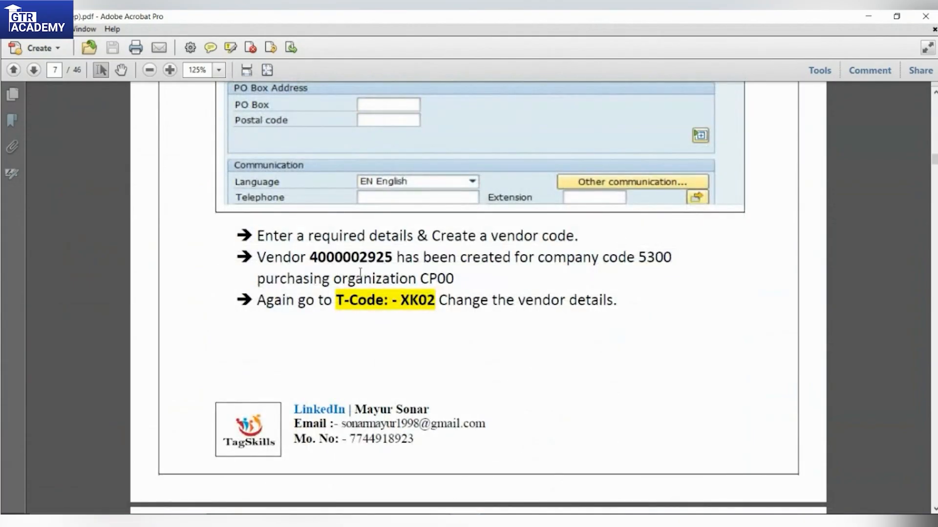
Step: Read how the guide changes the vendor in XK02 through Add Purchasing Data to assign plant CPMG and its data retention levels
scroll(350, 306, "down", 13)
scroll(328, 358, "down", 3)
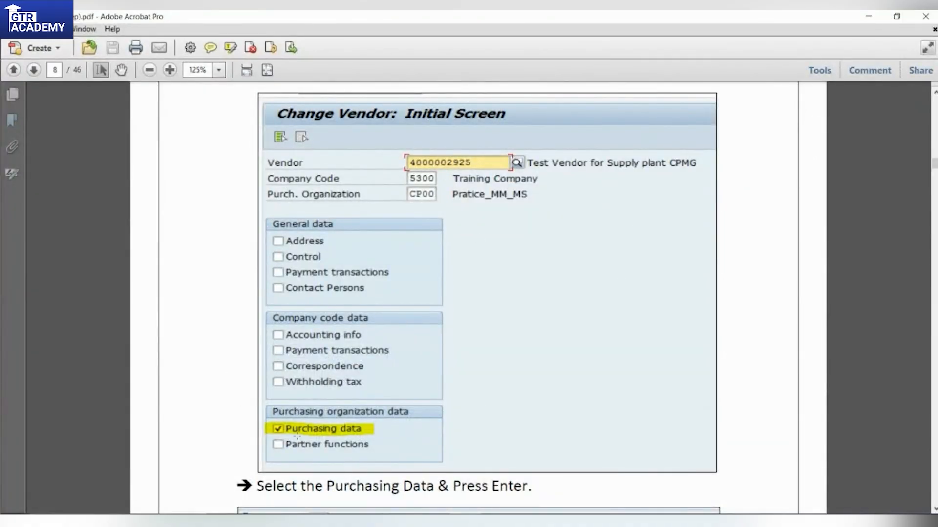
scroll(491, 207, "down", 10)
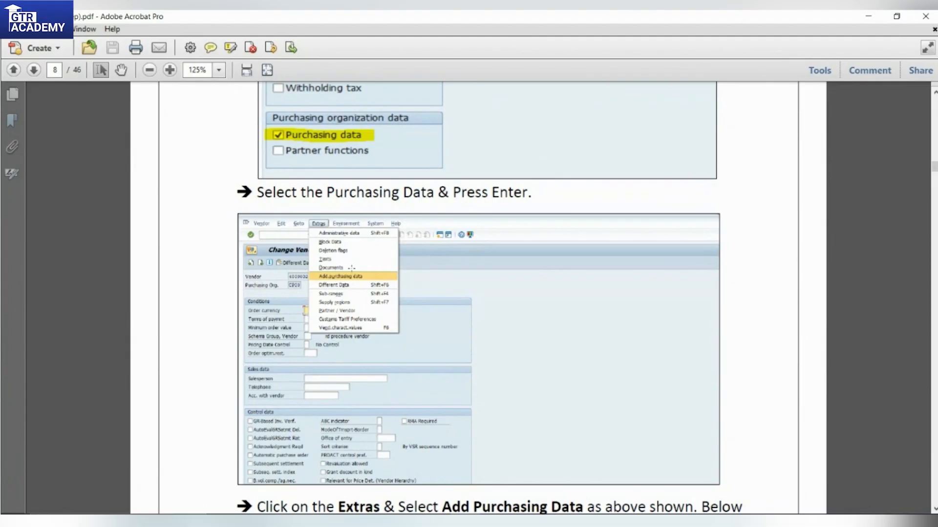
scroll(380, 274, "down", 10)
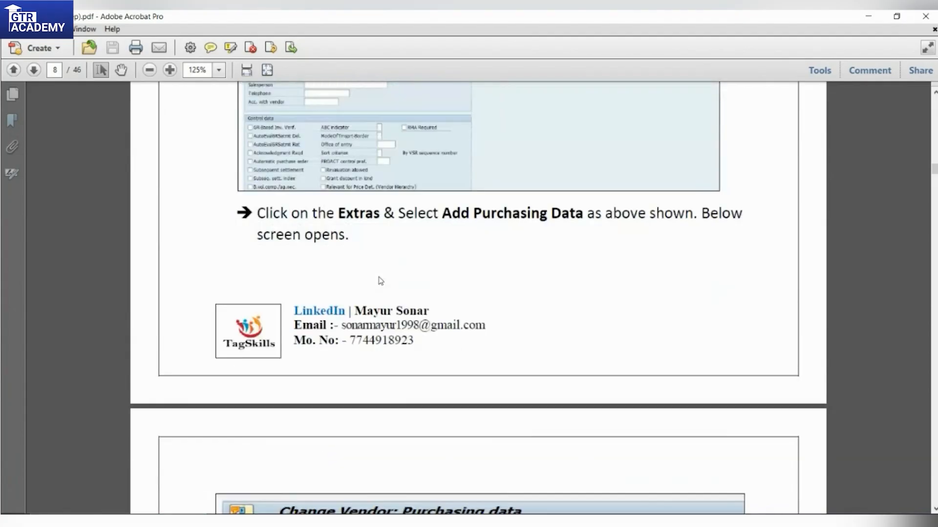
left_click_drag(443, 213, 547, 215)
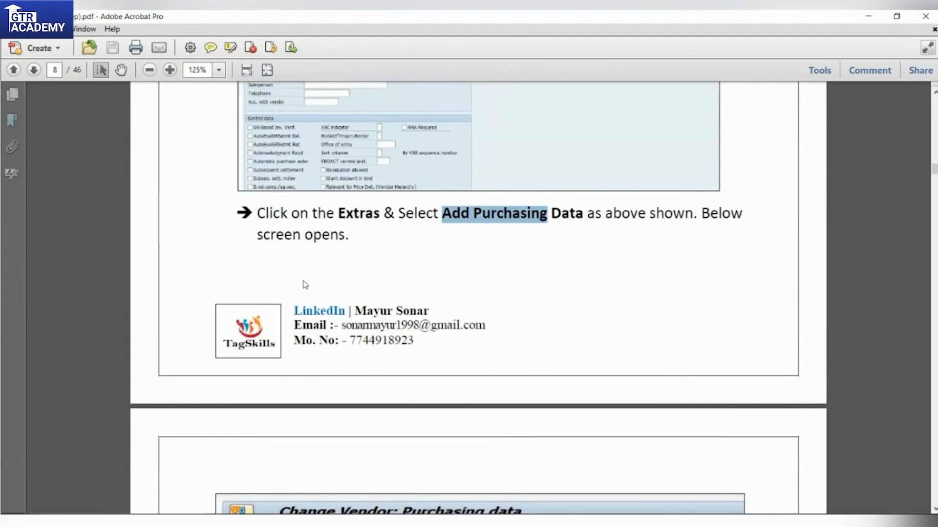
scroll(325, 279, "down", 10)
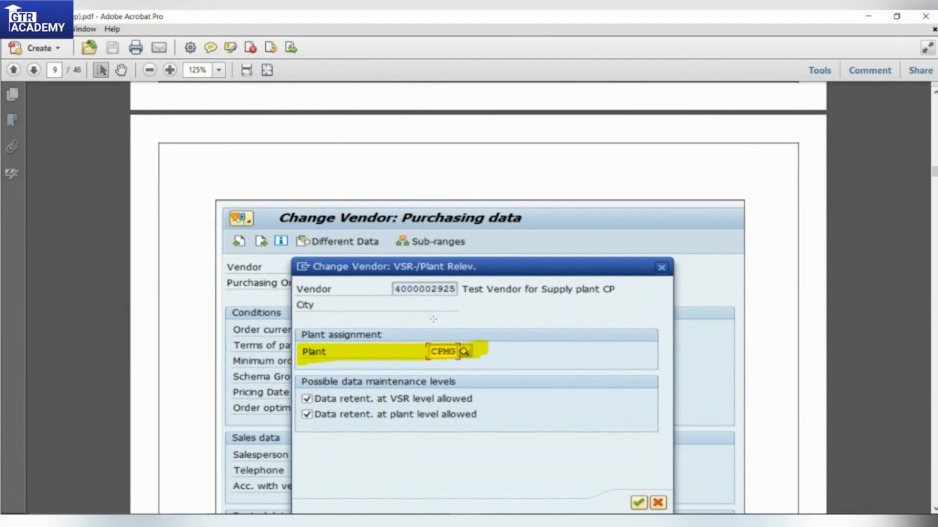
scroll(433, 319, "down", 3)
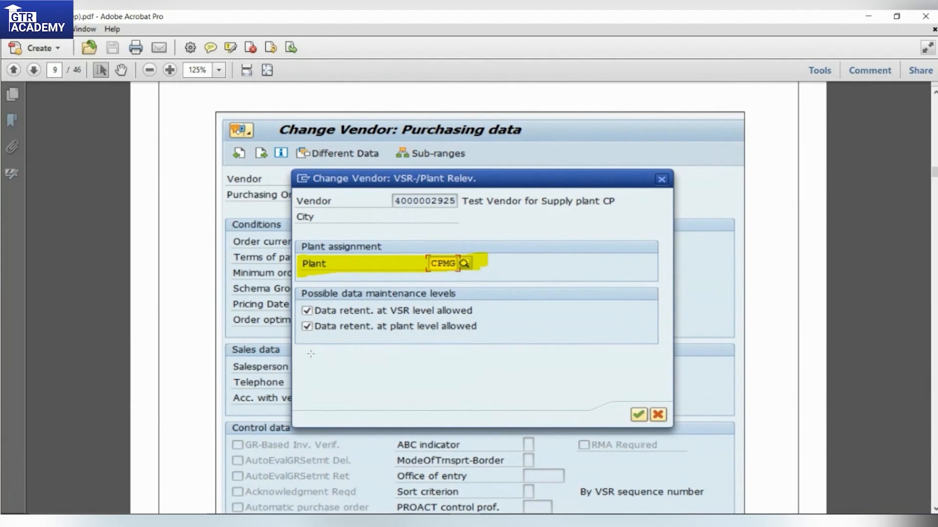
Step: Switch back to SAP and put business partner ALPL in change mode, rechecking the guide's data retention options
left_click(871, 16)
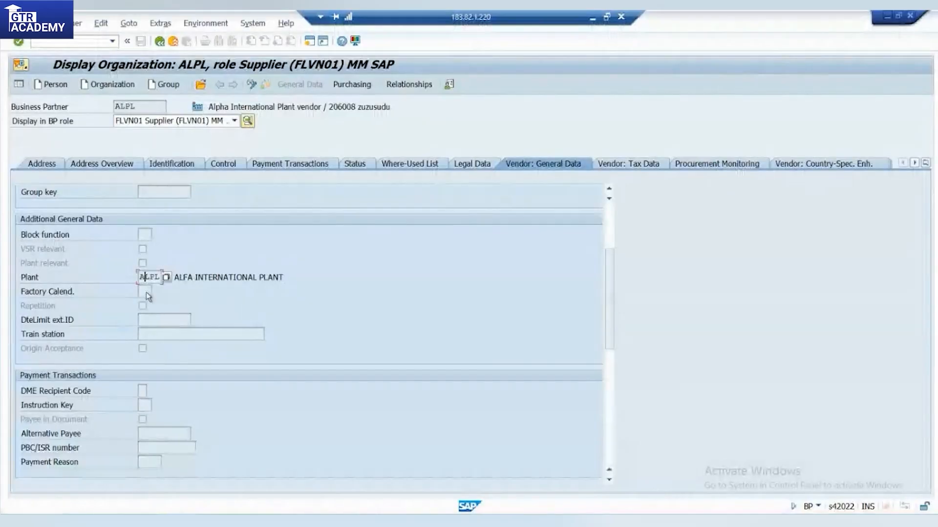
left_click(144, 262)
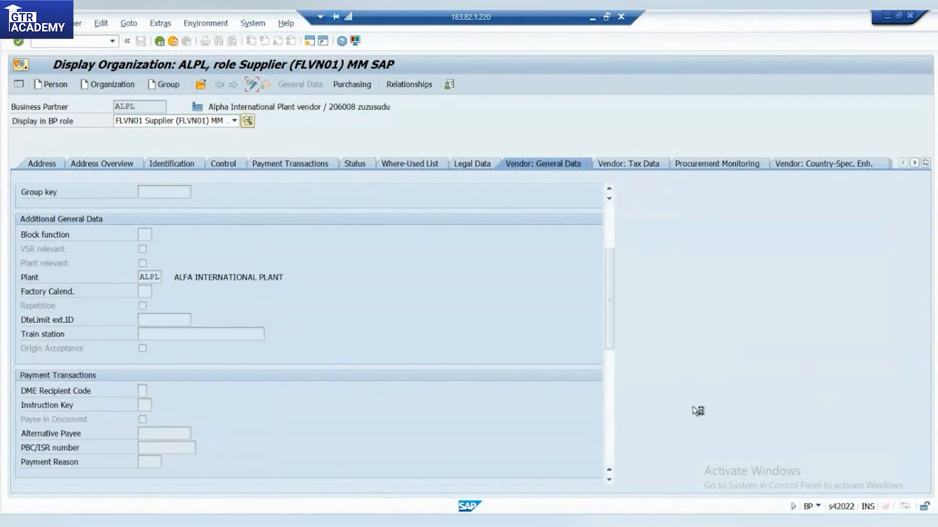
left_click(593, 18)
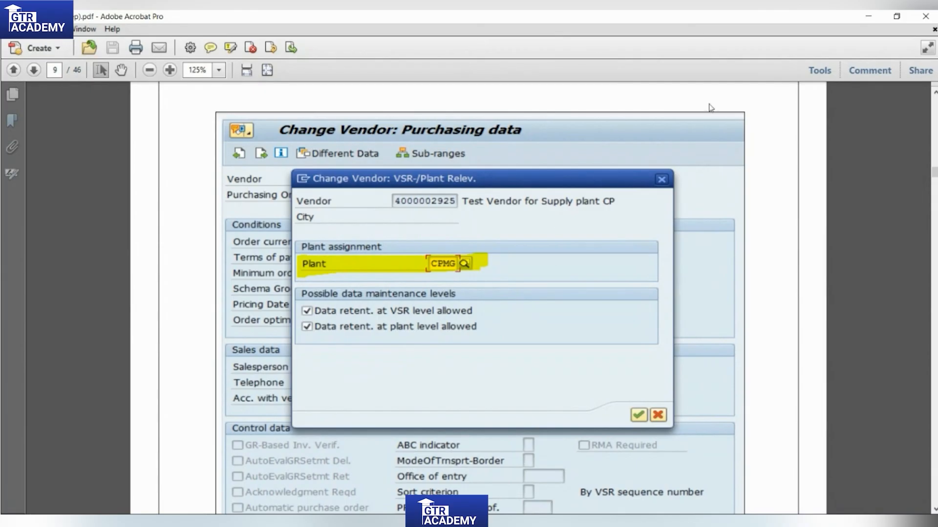
left_click(872, 17)
key("alt+Tab")
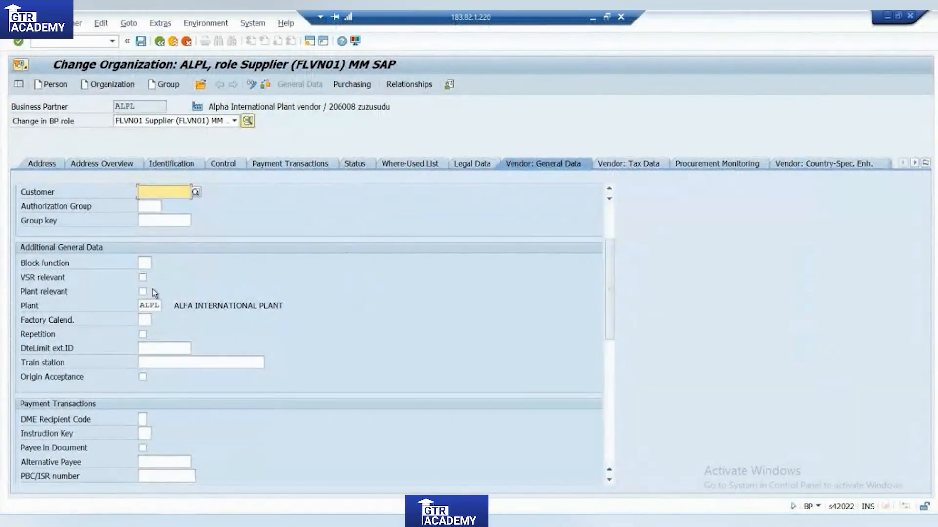
Step: Mark vendor ALPL as VSR relevant and plant relevant, and save the business partner
left_click(143, 278)
left_click(142, 292)
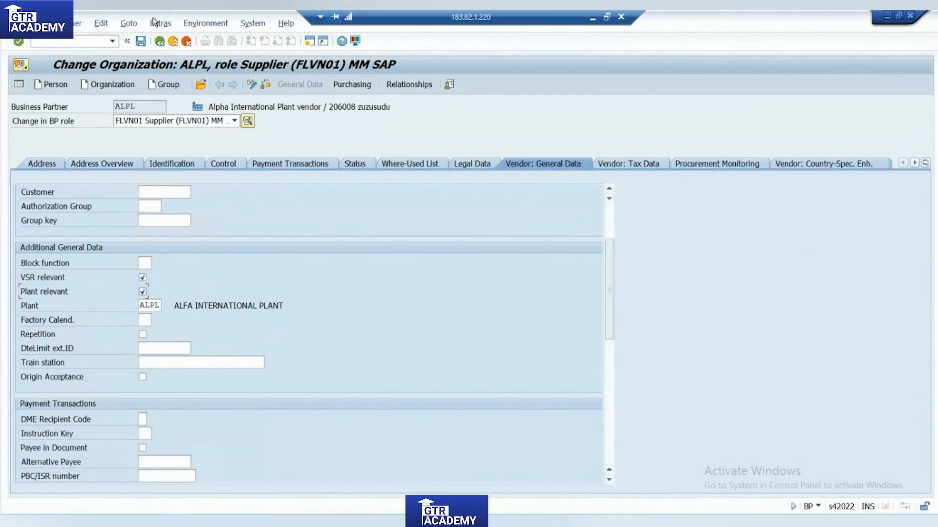
left_click(140, 40)
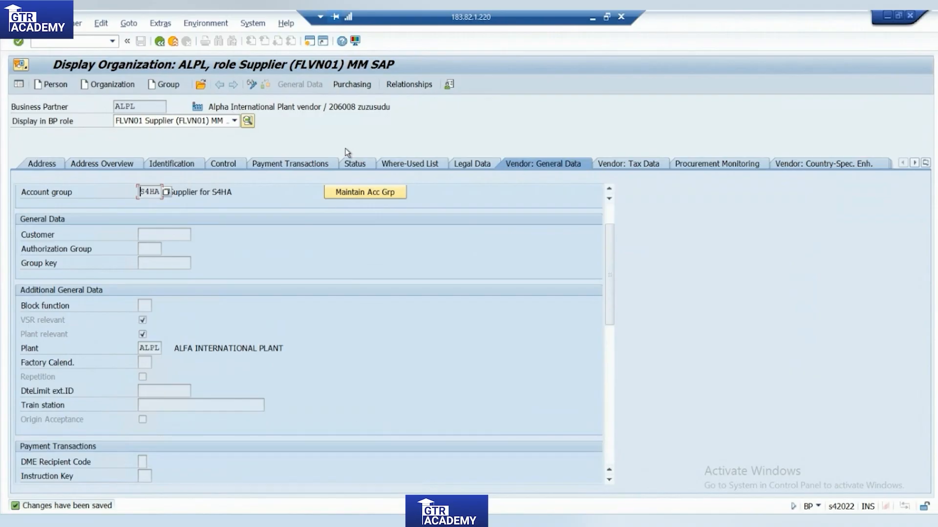
Step: Review the saved ALPL vendor record and open the field help for the VSR relevant indicator
left_click_drag(136, 106, 115, 107)
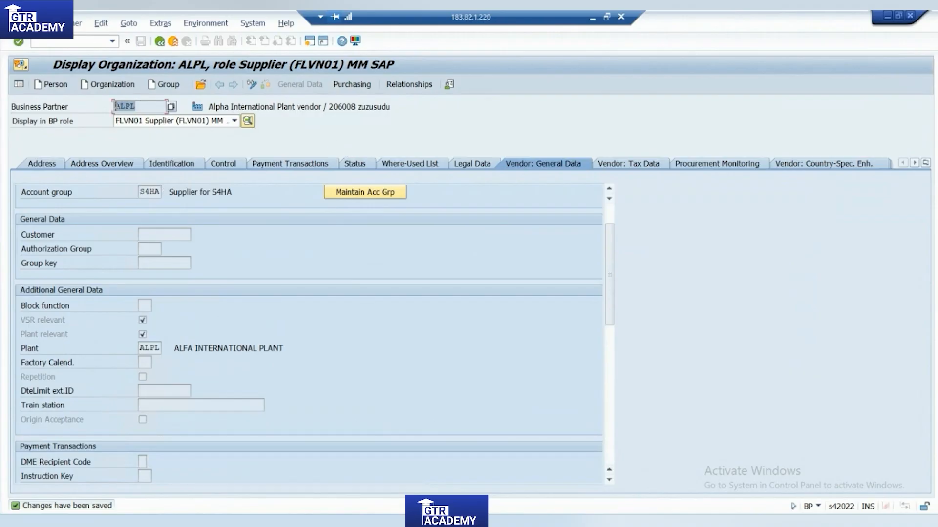
left_click(367, 229)
left_click(43, 321)
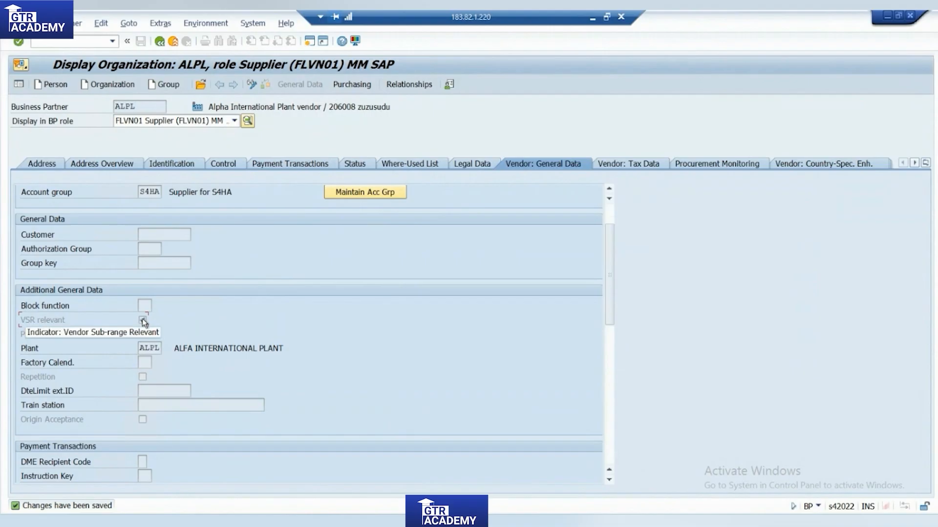
key("F1")
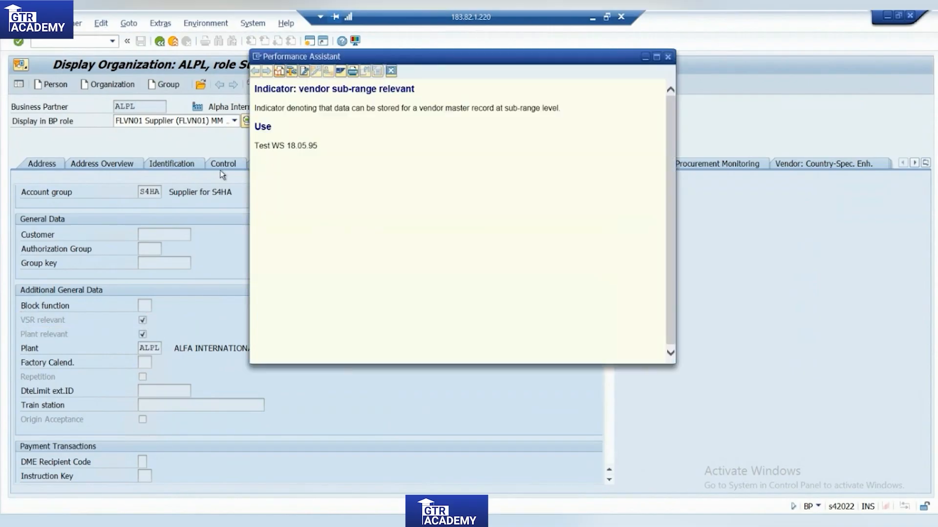
Step: Read the VSR relevant field help, and examine the vendor subranges in ALPL's purchasing data before leaving the business partner
left_click_drag(255, 108, 552, 111)
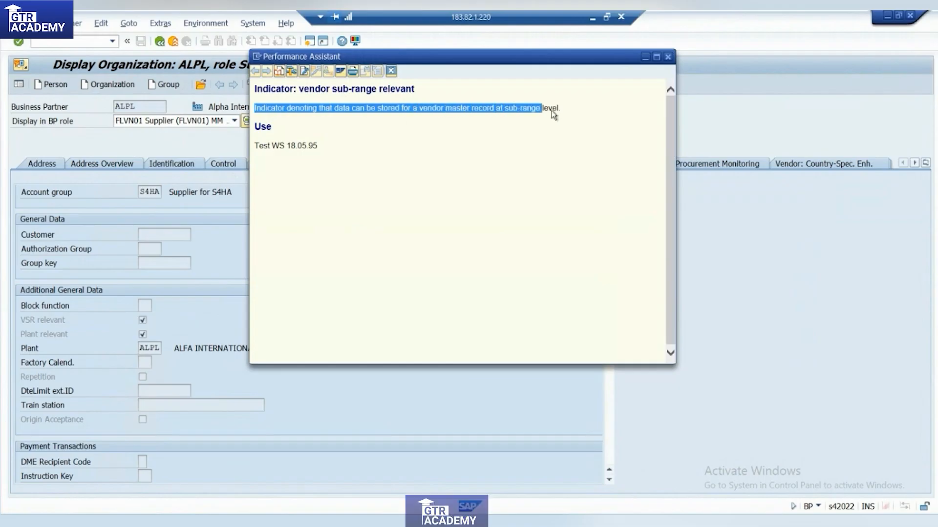
left_click(667, 56)
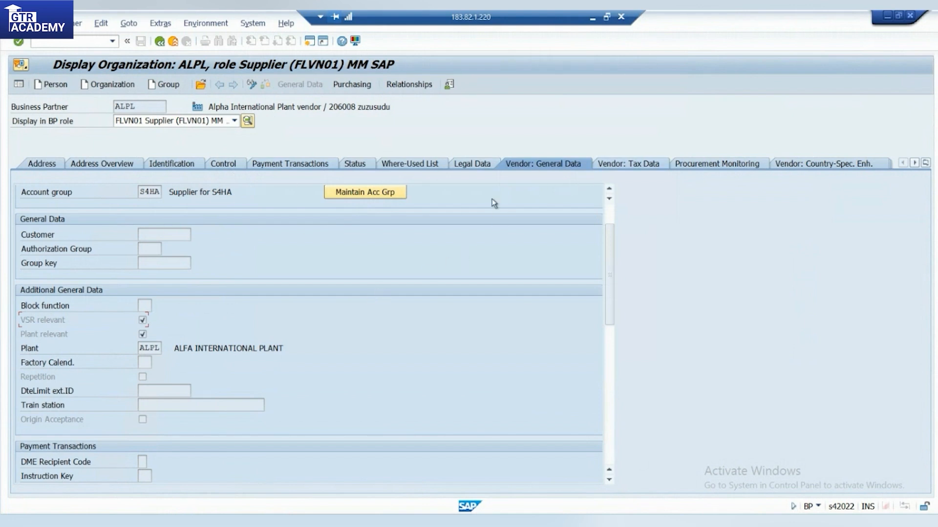
left_click(351, 87)
left_click(211, 222)
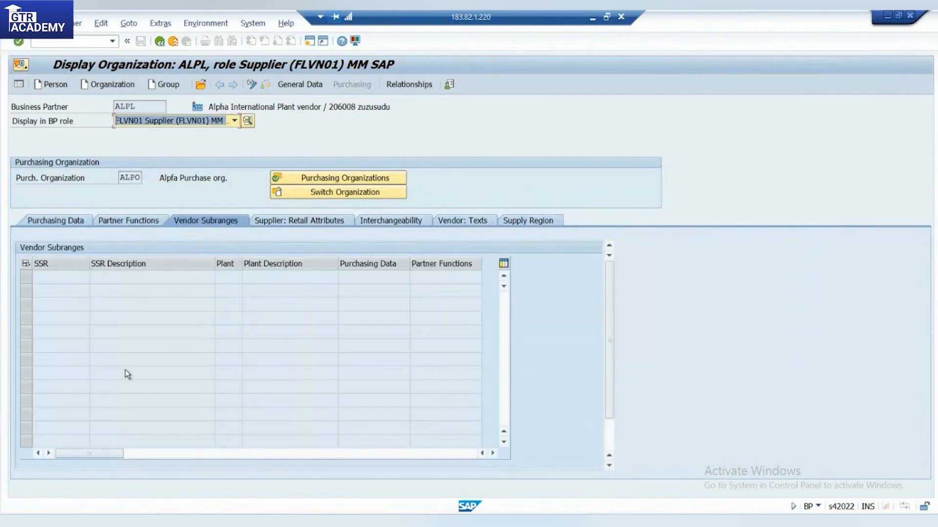
left_click_drag(611, 364, 610, 403)
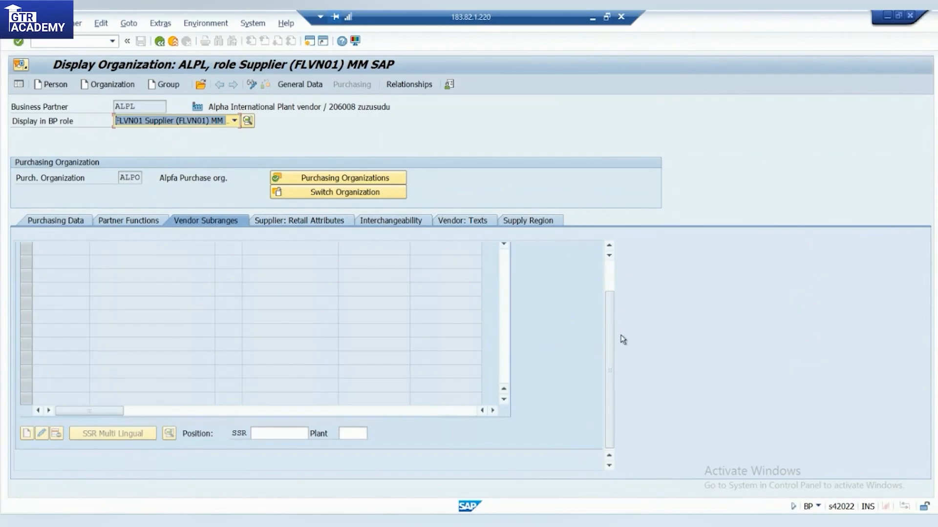
left_click_drag(610, 323, 610, 285)
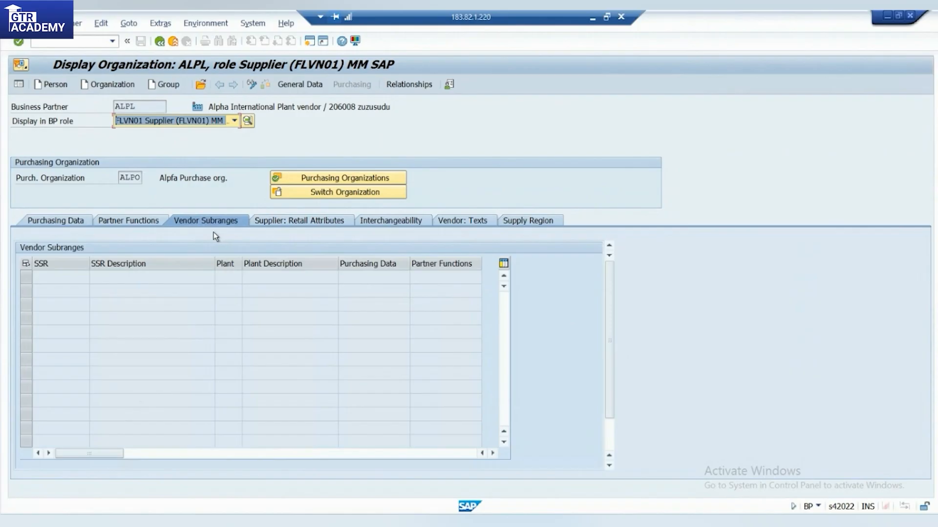
left_click(122, 275)
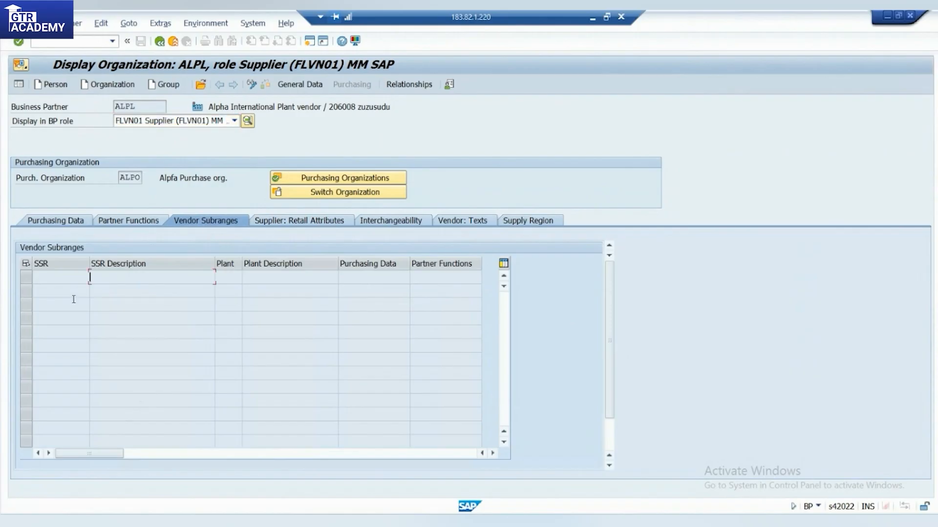
left_click(436, 276)
left_click(101, 276)
left_click(159, 41)
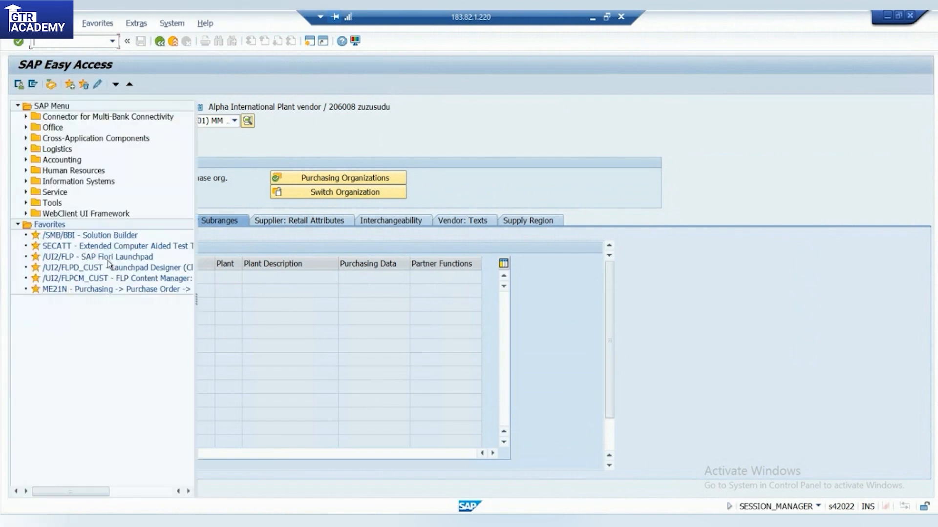
Step: Switch to the PDF guide and read the supplying plant entry and Step 2 on defining the Sales & Distribution structure
left_click(592, 18)
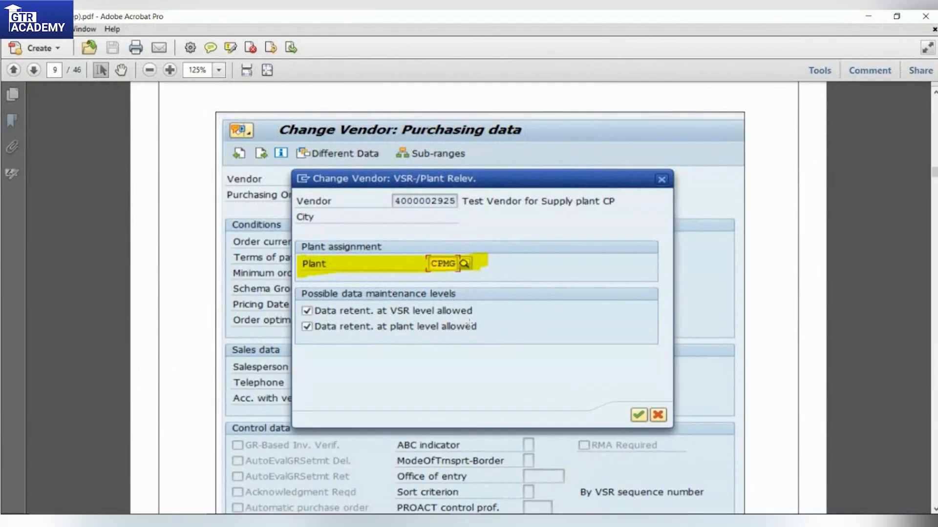
scroll(488, 341, "down", 3)
scroll(489, 340, "down", 2)
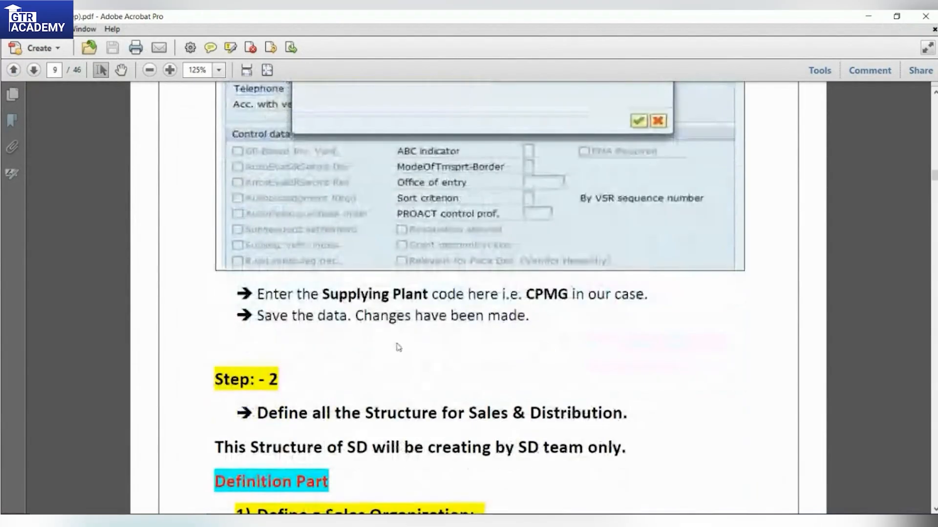
left_click_drag(317, 295, 641, 301)
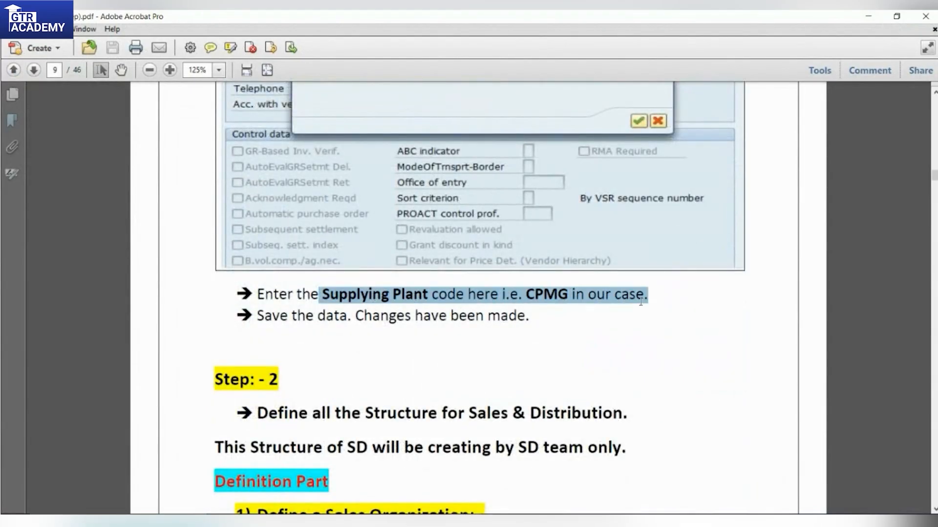
scroll(450, 373, "down", 2)
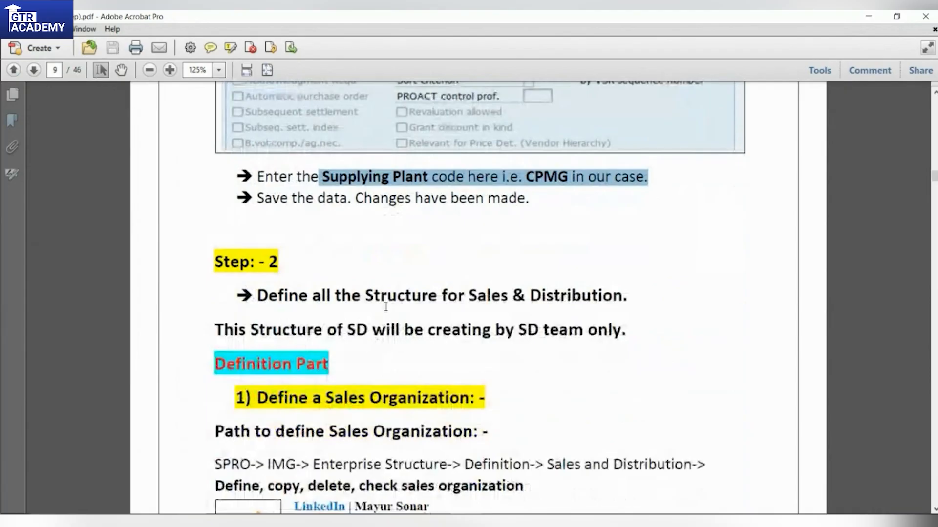
left_click_drag(257, 296, 601, 330)
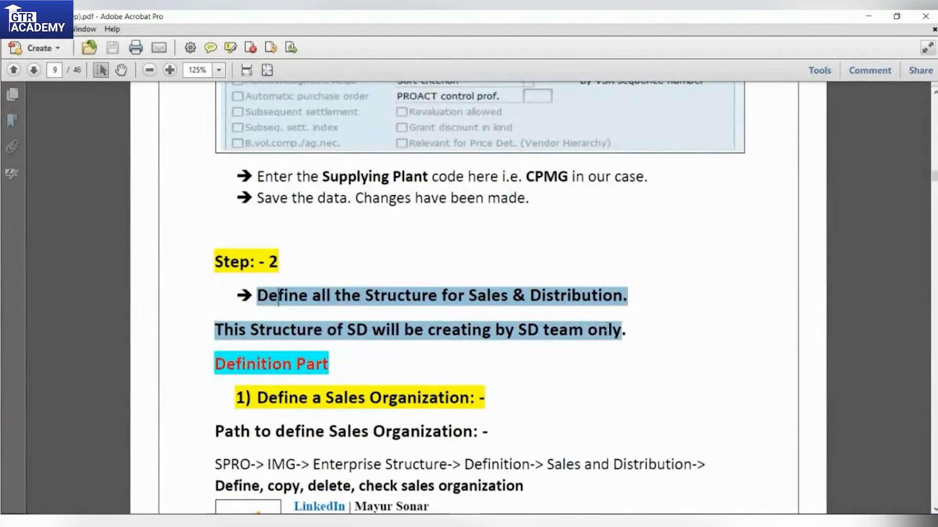
left_click(569, 341)
left_click_drag(482, 331, 614, 337)
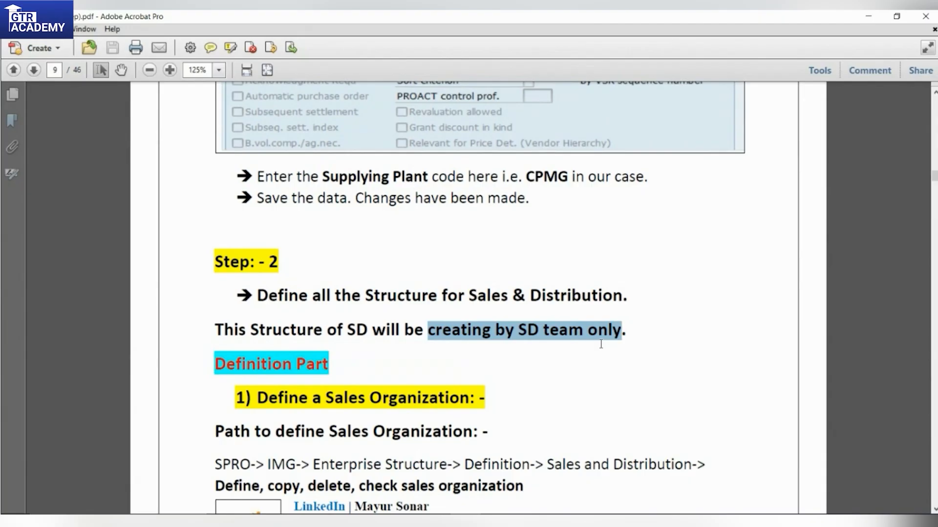
Step: Read the guide's customizing path for defining a sales organization under Enterprise Structure, Definition, Sales and Distribution
scroll(459, 366, "down", 3)
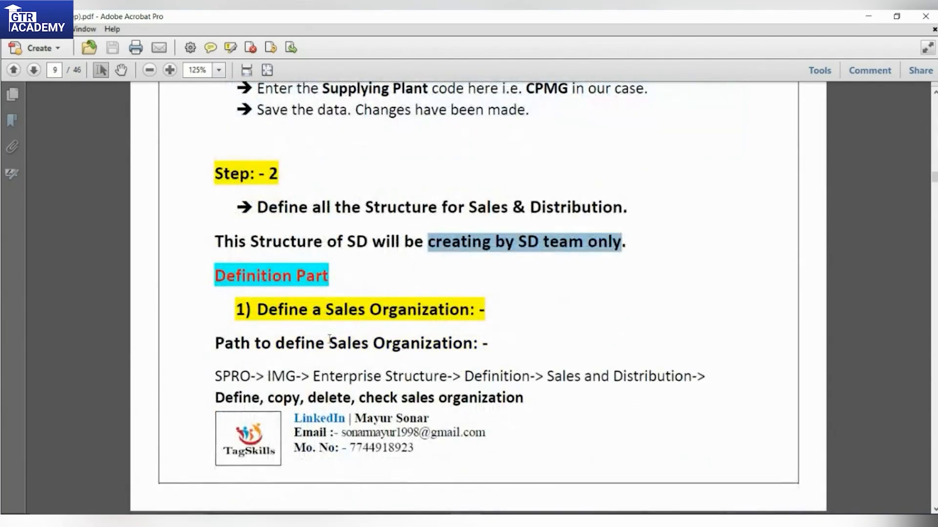
left_click_drag(215, 376, 707, 373)
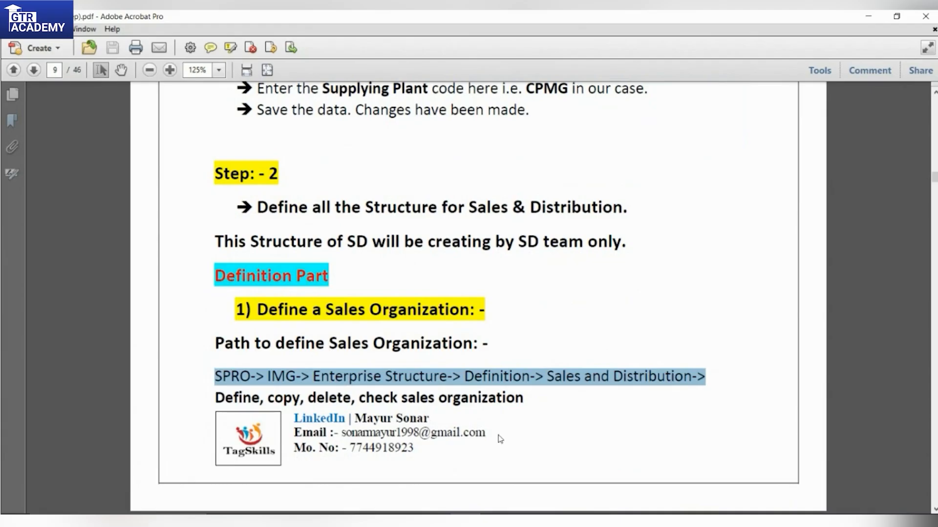
left_click(505, 382)
left_click_drag(464, 379, 541, 412)
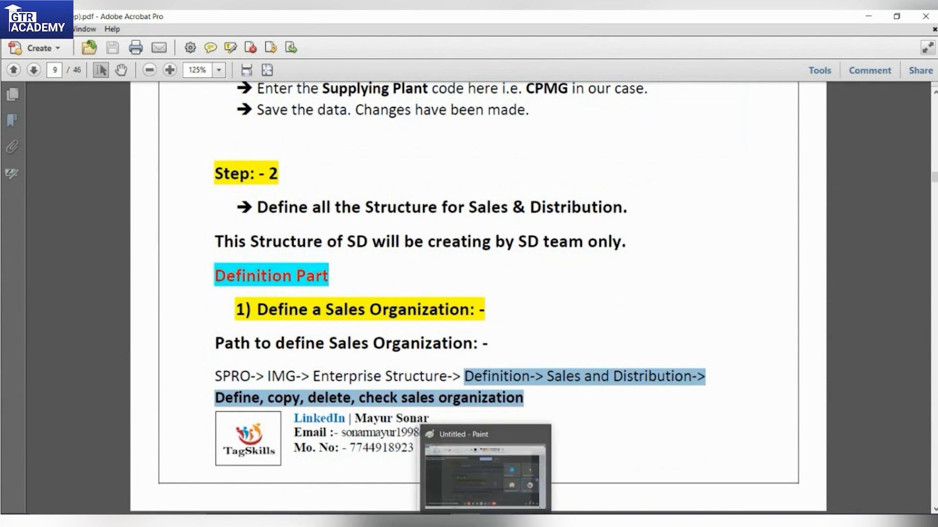
Step: Switch to SAP and open the Define Sales Organization activity in the SPRO reference IMG under Enterprise Structure, Definition, Sales and Distribution
left_click(413, 377)
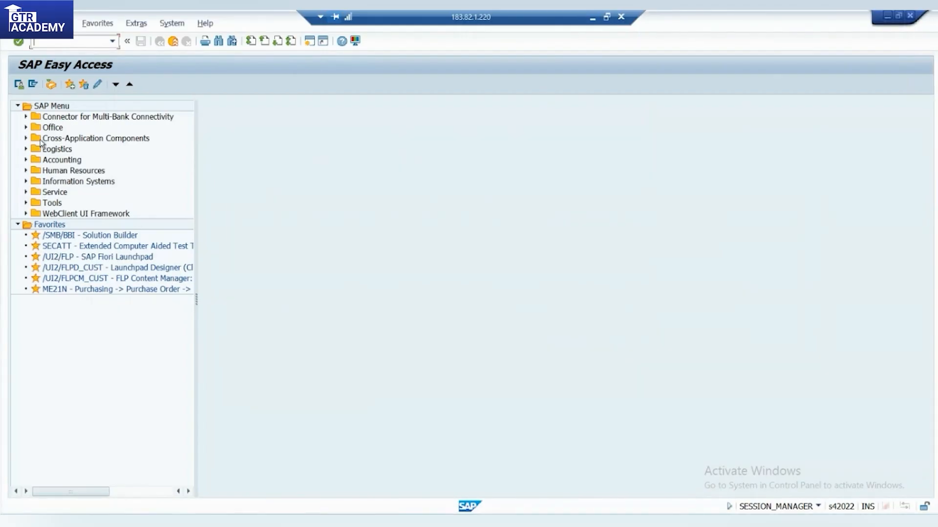
type("speo")
key("Return")
left_click(91, 84)
left_click(26, 171)
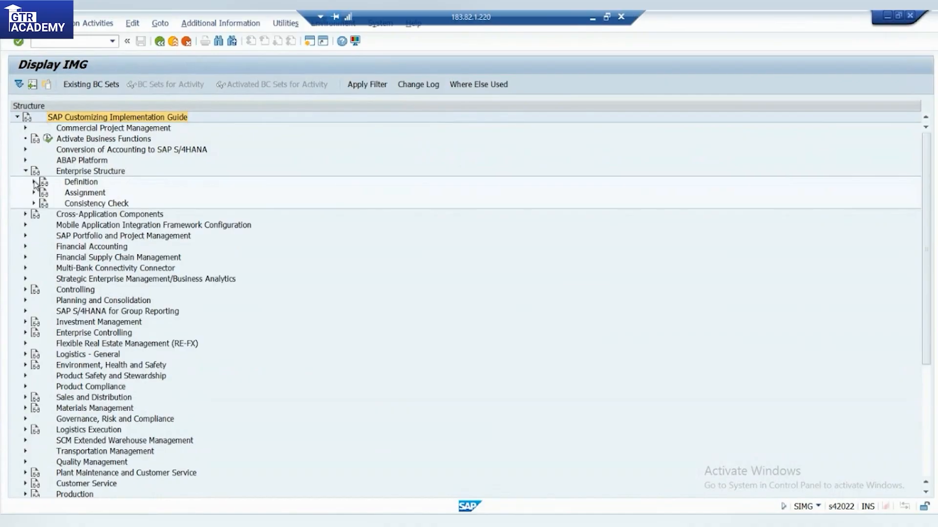
left_click(34, 182)
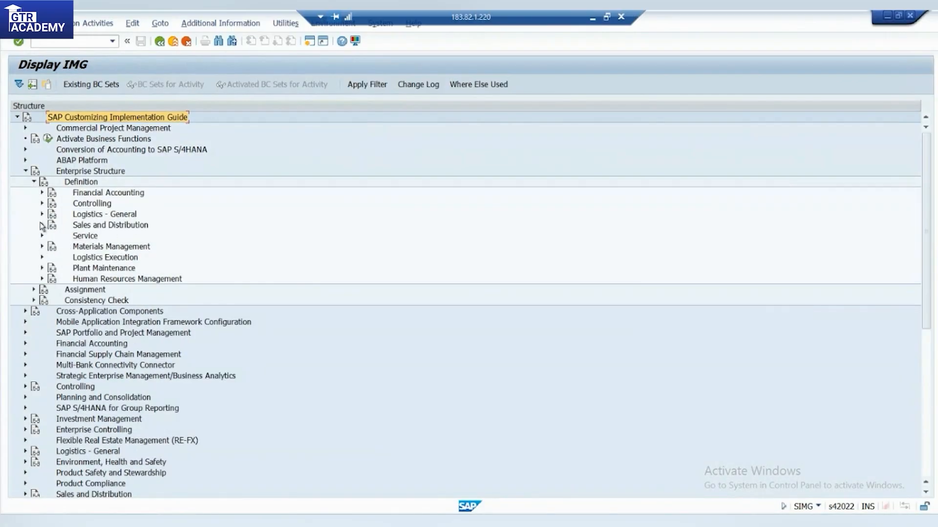
left_click(42, 225)
left_click(194, 237)
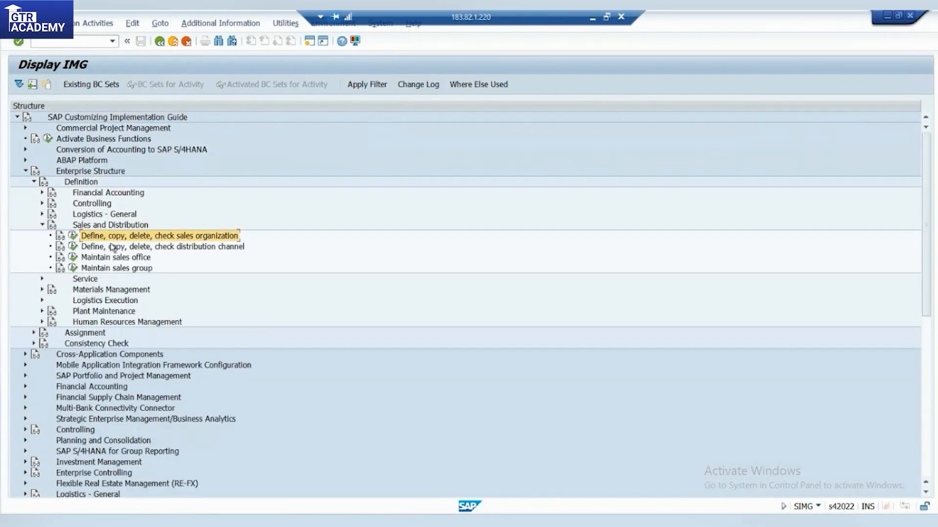
left_click(73, 236)
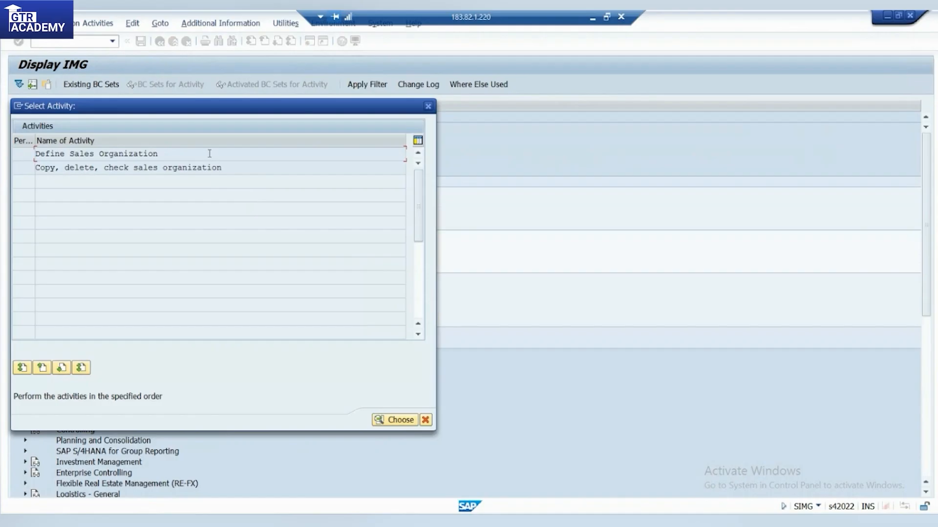
double_click(119, 156)
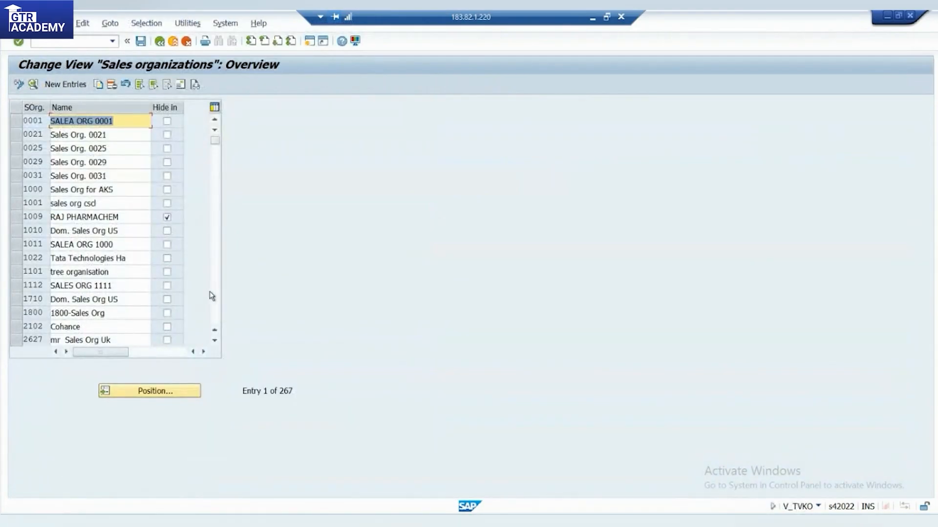
Step: Locate sales organization ALSO in the overview, check its entry, and return to the implementation guide structure
left_click(173, 392)
key("space")
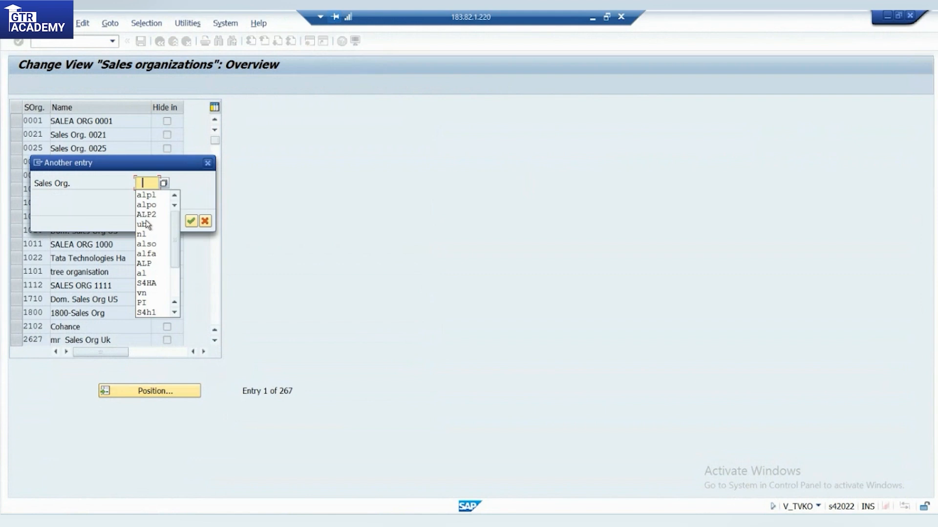
left_click(152, 247)
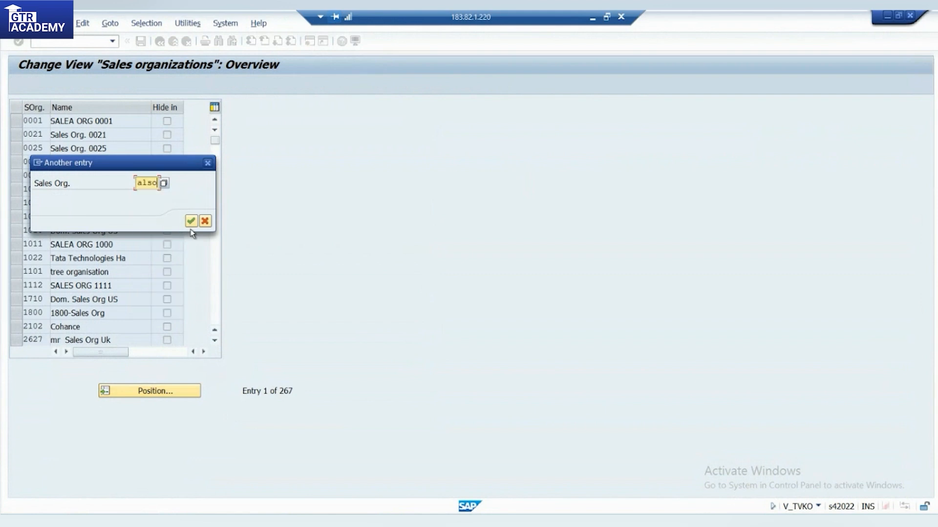
left_click(191, 221)
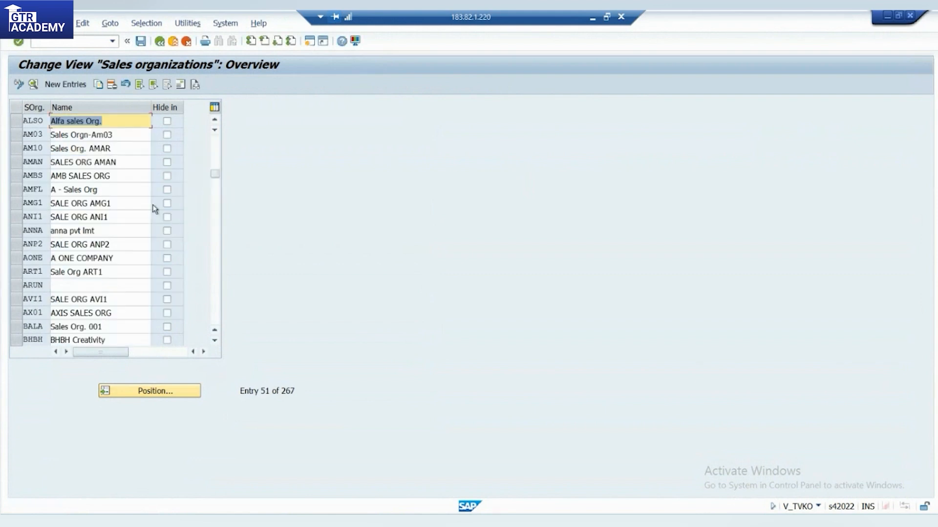
left_click(16, 121)
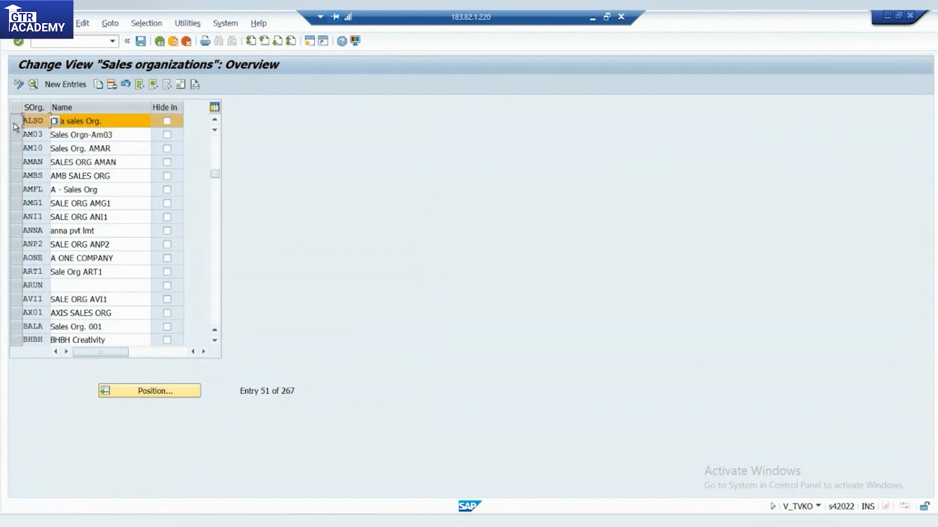
left_click(104, 121)
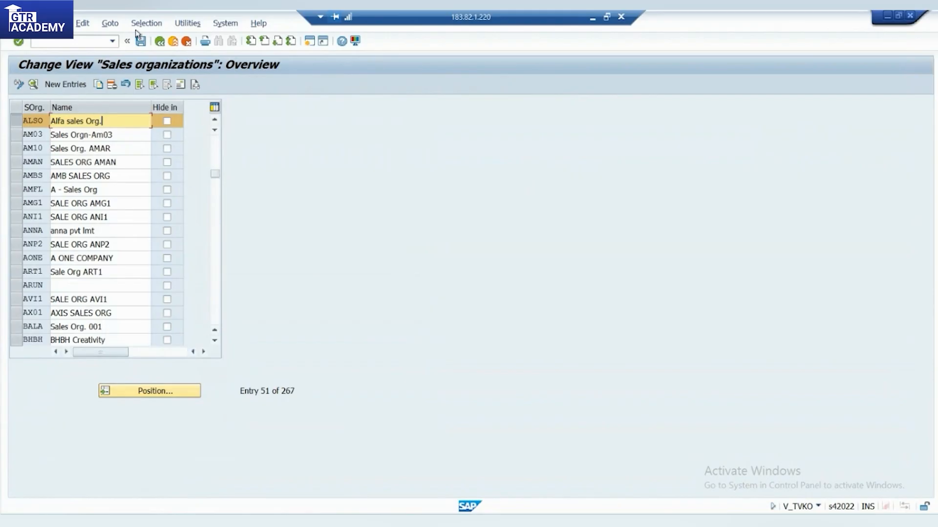
left_click(160, 42)
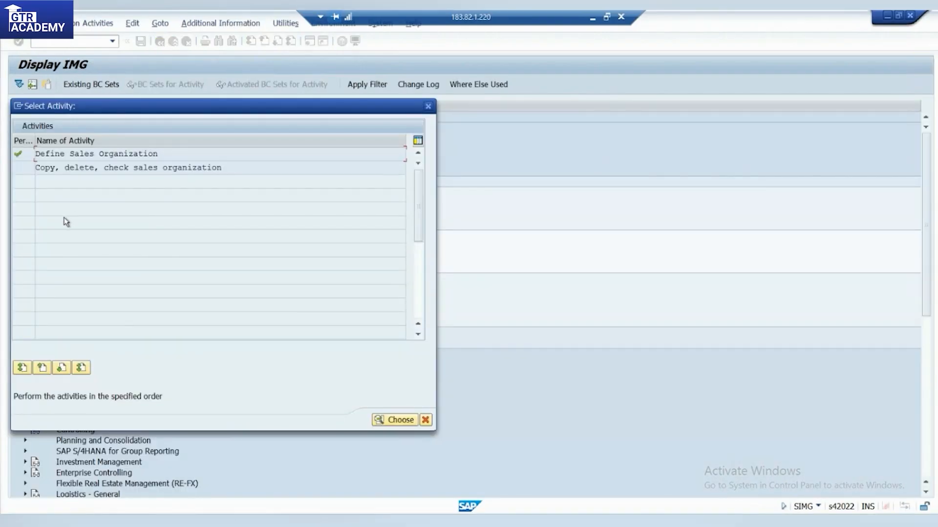
left_click(428, 106)
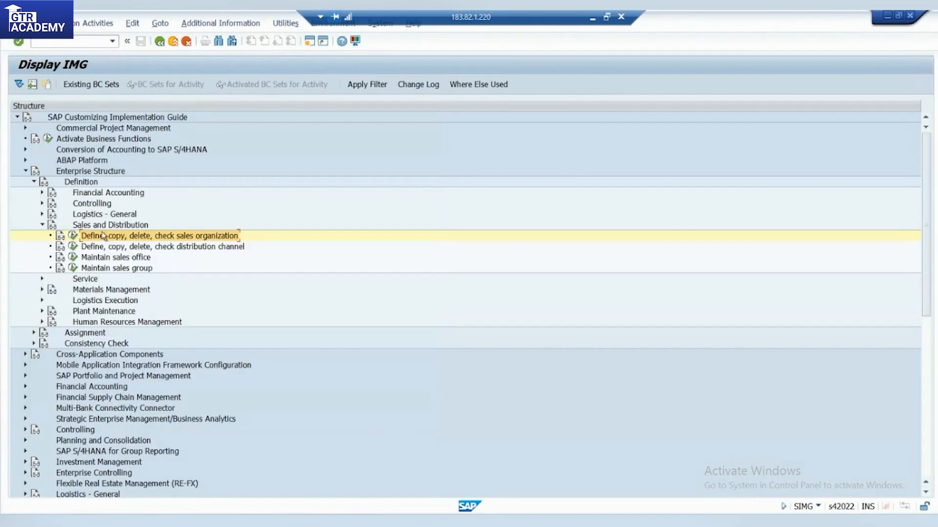
Step: Locate channel AL in the Define distribution channel activity and check it against the Intra - STO Setup note
left_click(72, 247)
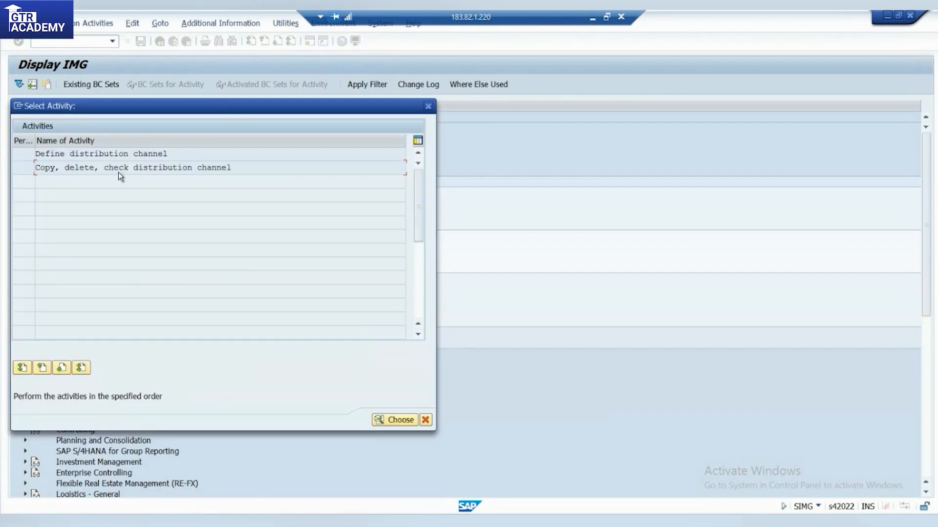
double_click(113, 154)
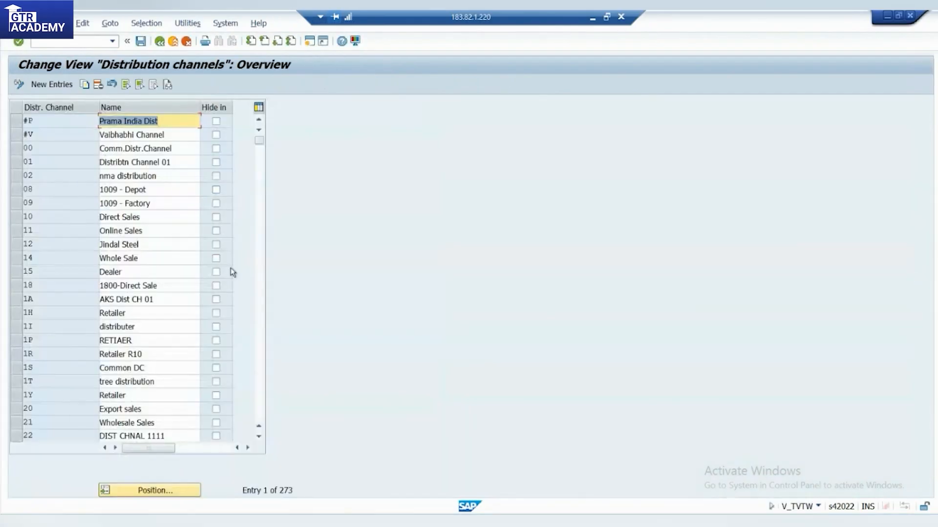
left_click(154, 491)
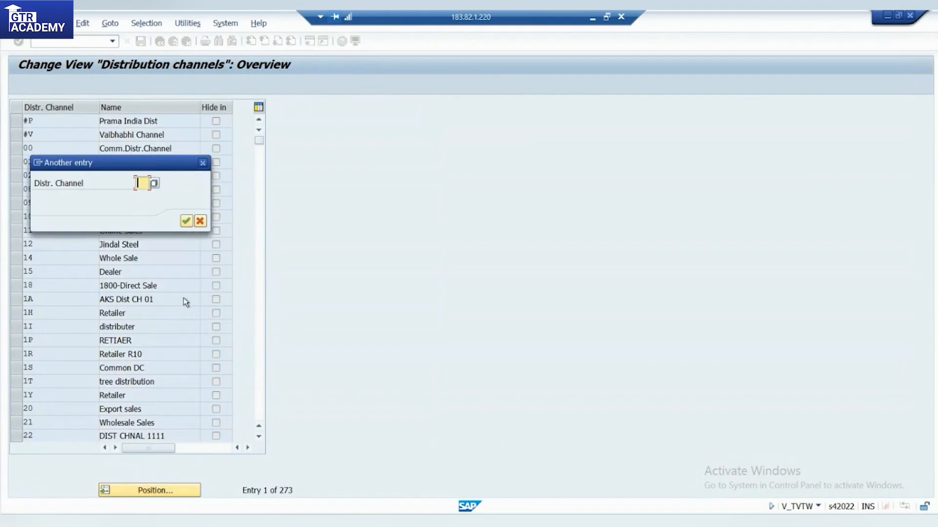
type("AL")
key("Return")
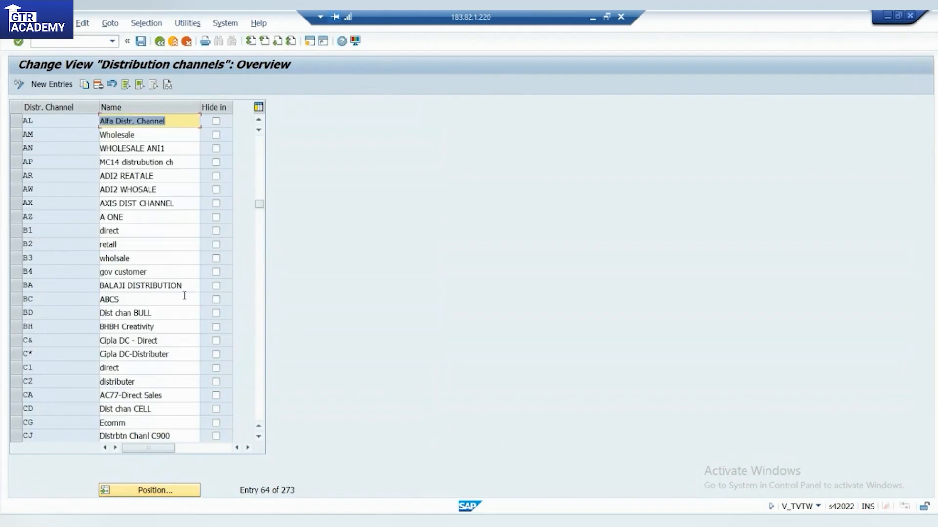
left_click(64, 121)
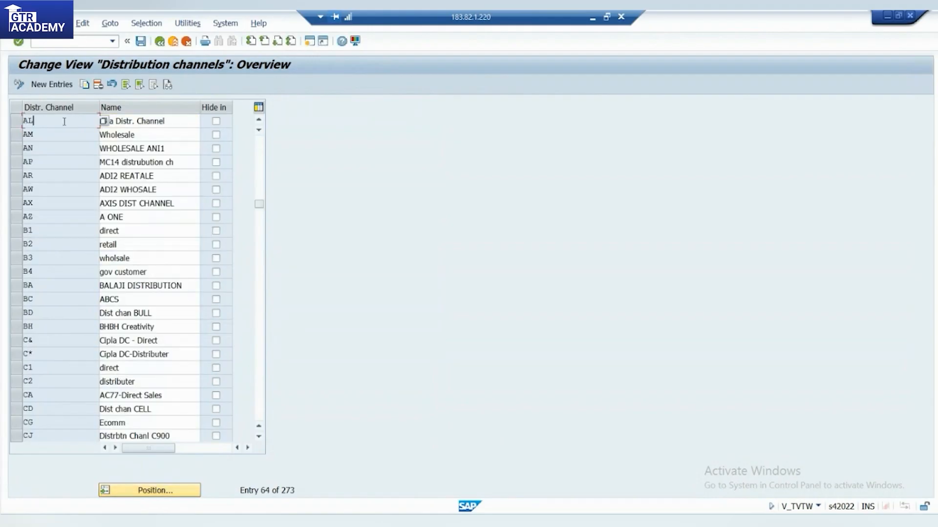
left_click(401, 521)
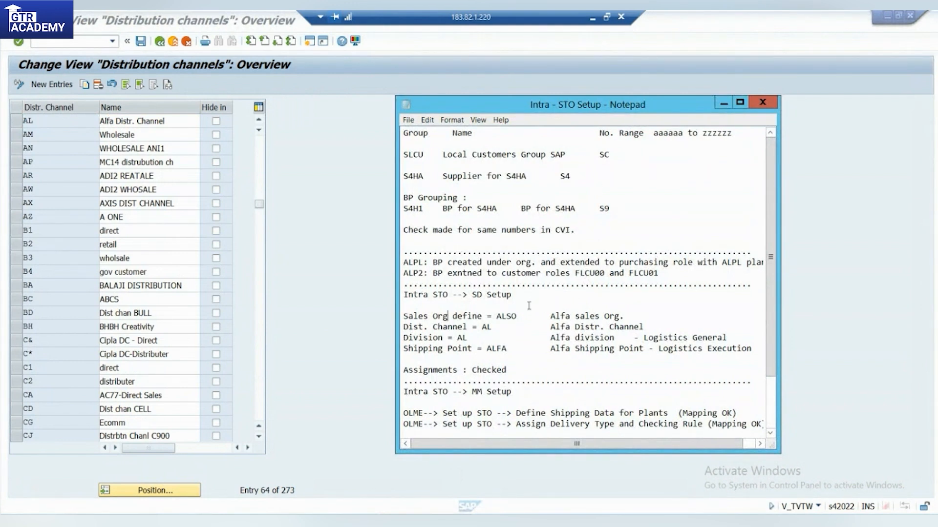
Step: Review the sales organization and distribution channel lines in the Intra - STO Setup note, and return to the implementation guide structure
scroll(708, 370, "down", 2)
scroll(643, 364, "up", 2)
scroll(635, 361, "down", 2)
scroll(561, 327, "up", 2)
left_click_drag(409, 316, 524, 315)
left_click_drag(408, 326, 502, 327)
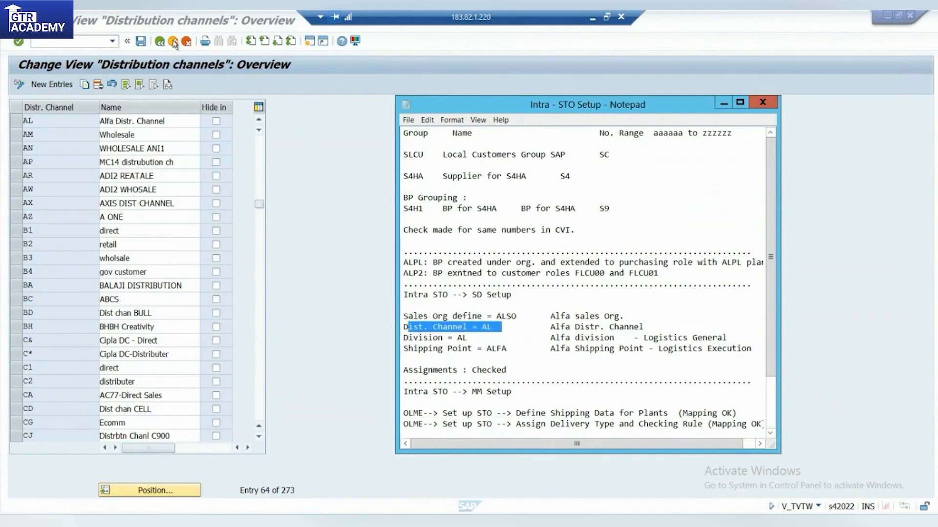
left_click(158, 42)
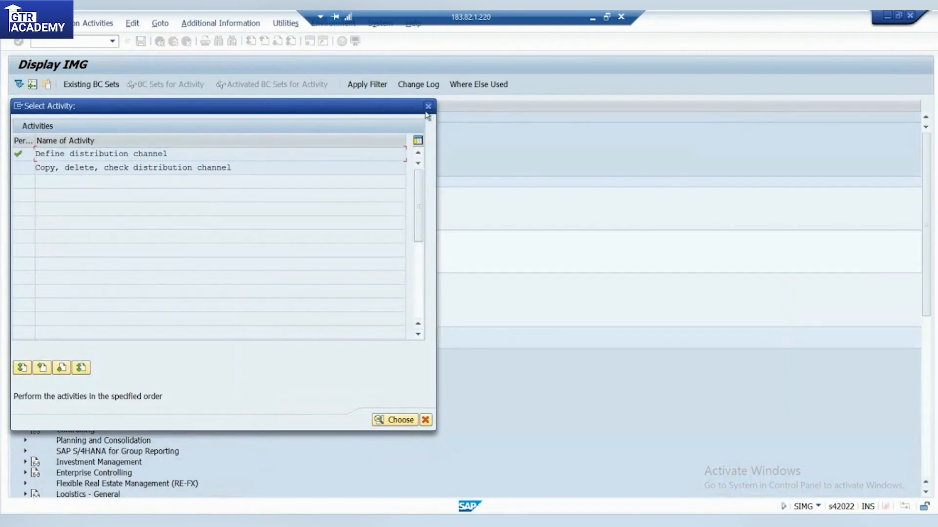
left_click(427, 107)
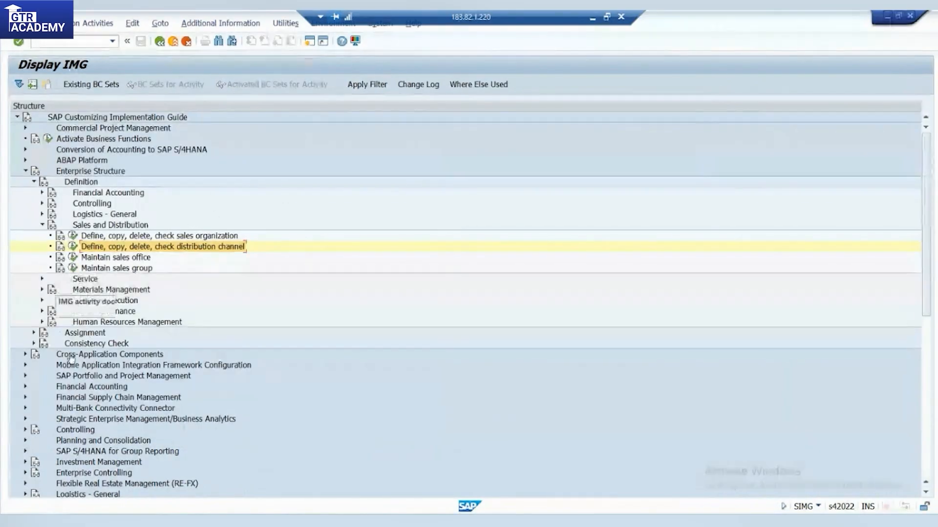
Step: Collapse the Definition branch of Enterprise Structure and expand Sales and Distribution under Assignment
left_click(43, 226)
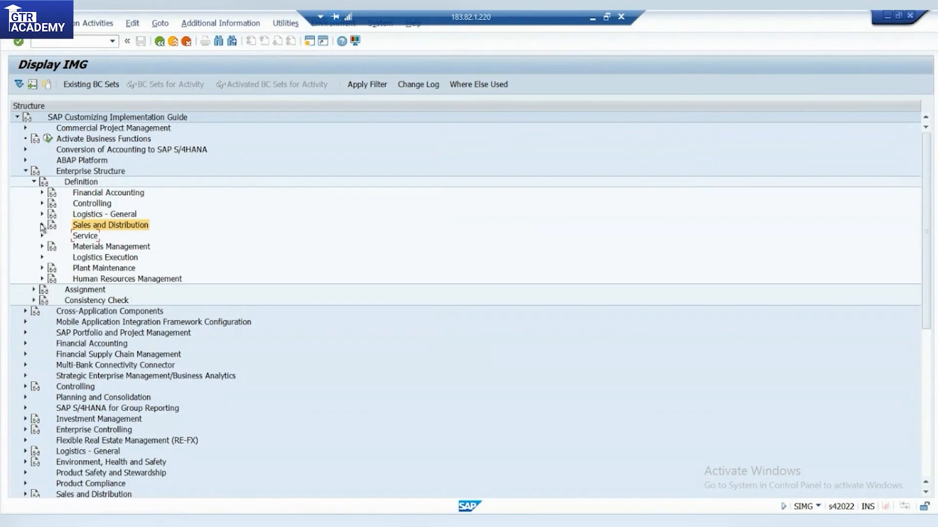
left_click(34, 182)
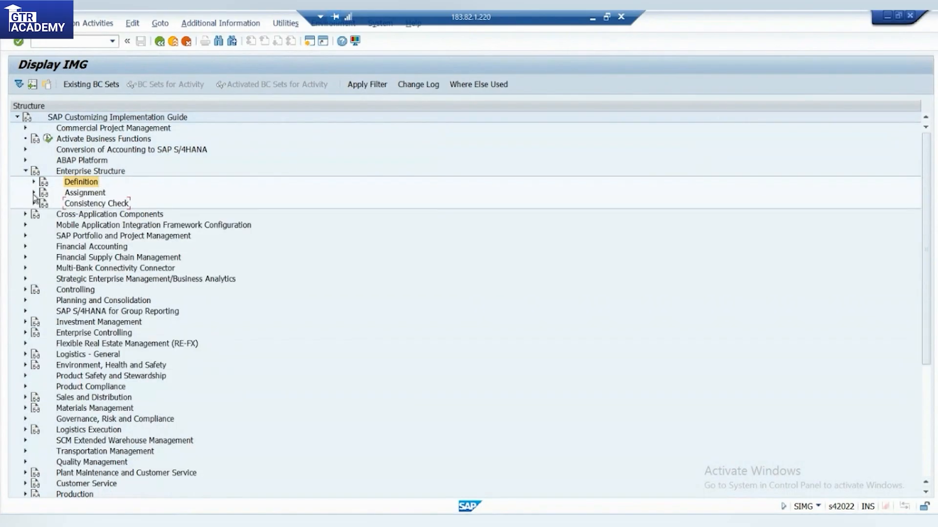
left_click(34, 193)
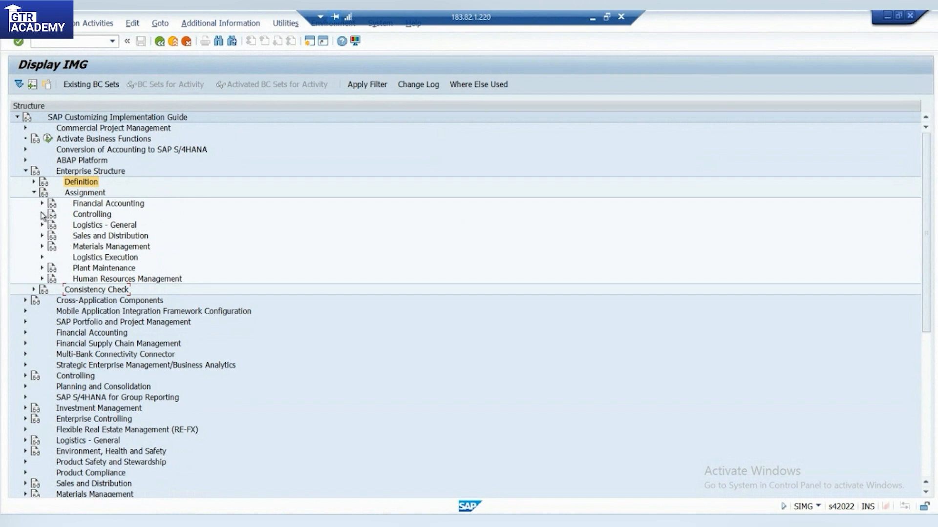
left_click(42, 236)
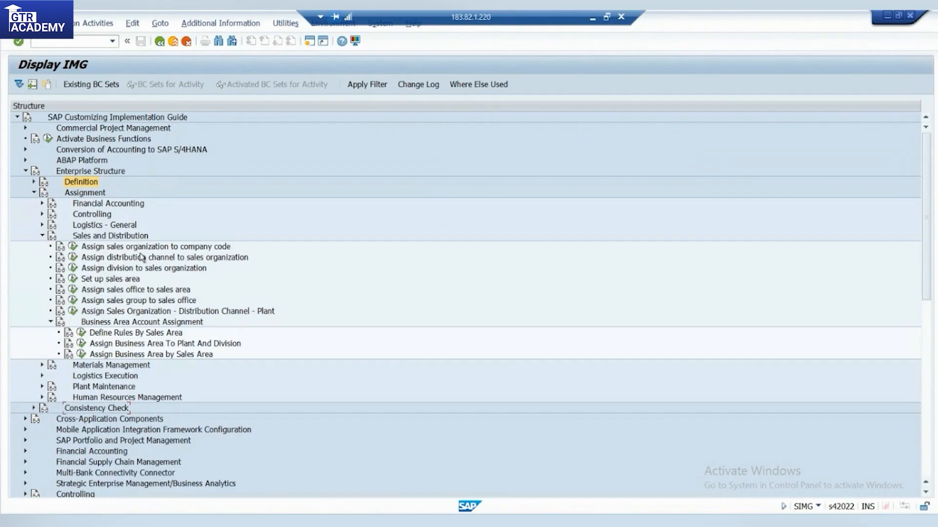
Step: Locate sales organization ALSO in the Assign sales organization to company code activity, check its company code, and return to the guide
left_click(157, 249)
left_click(73, 246)
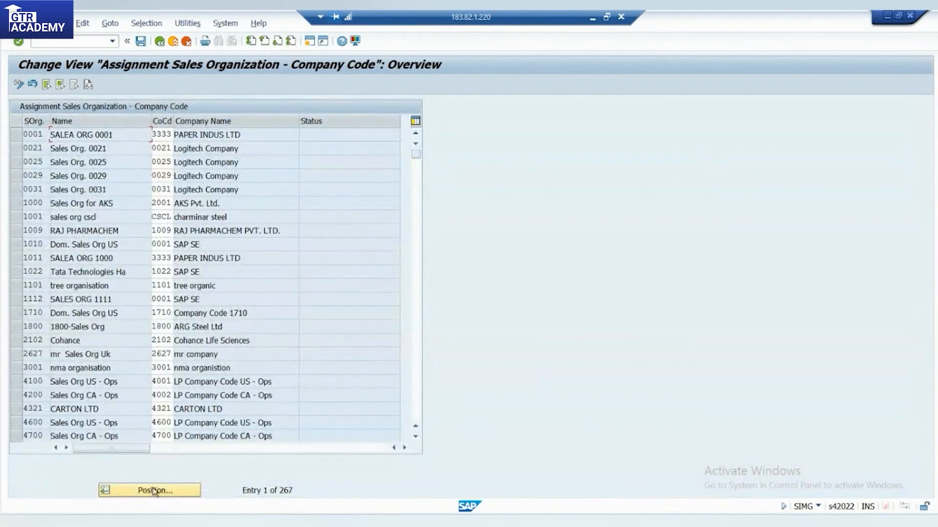
left_click(151, 489)
type("ALSO")
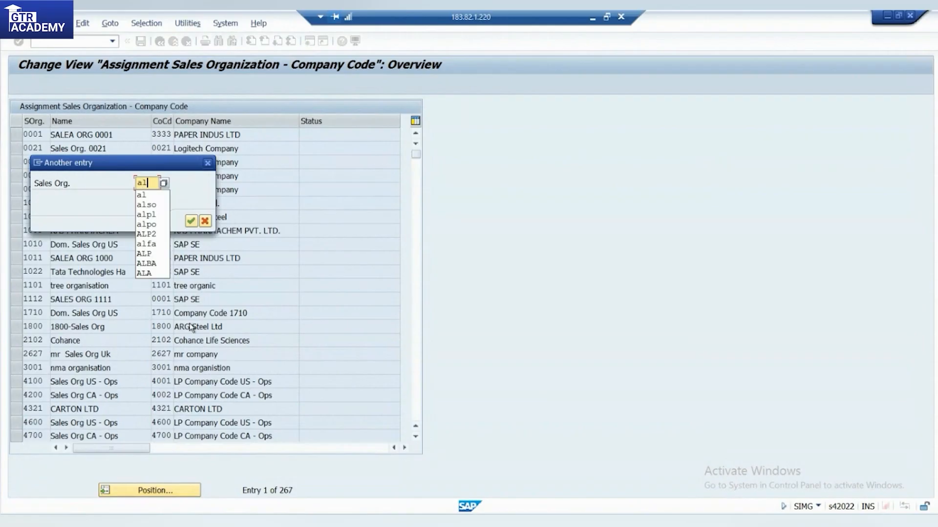
key("Return")
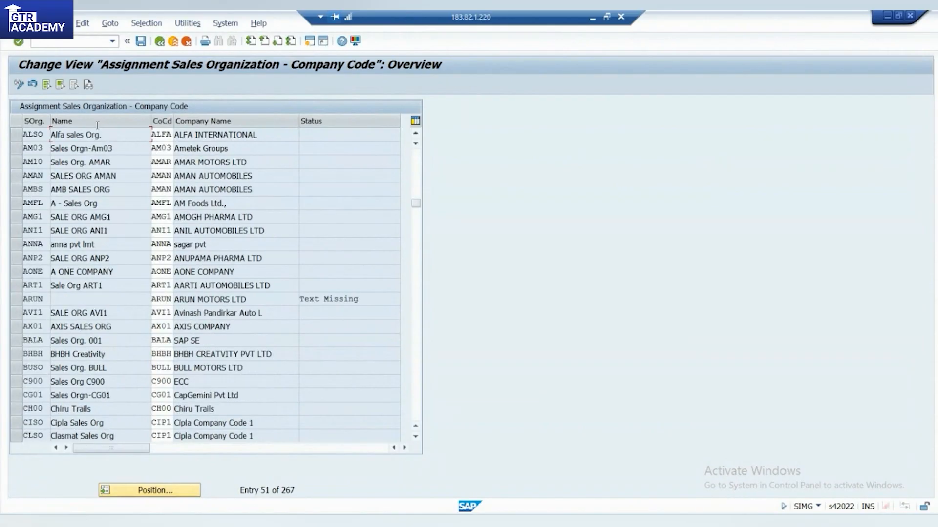
left_click(22, 134)
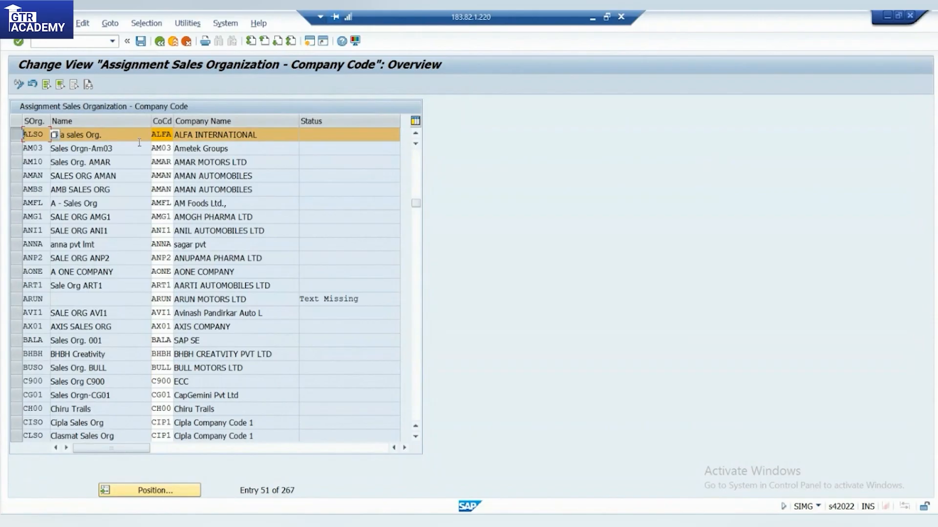
left_click(159, 41)
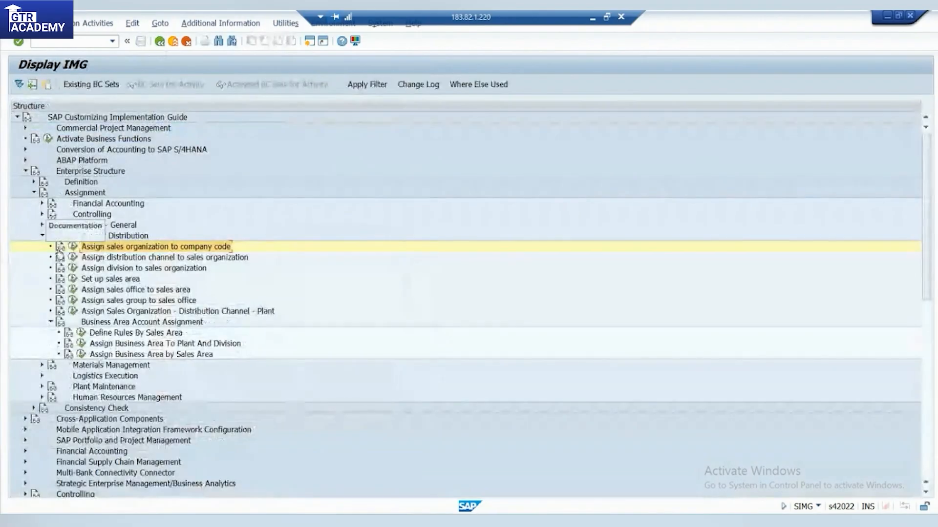
Step: Locate ALSO in the Assign distribution channel to sales organization activity, check its assignment to channel AL, and return to the guide
left_click(242, 261)
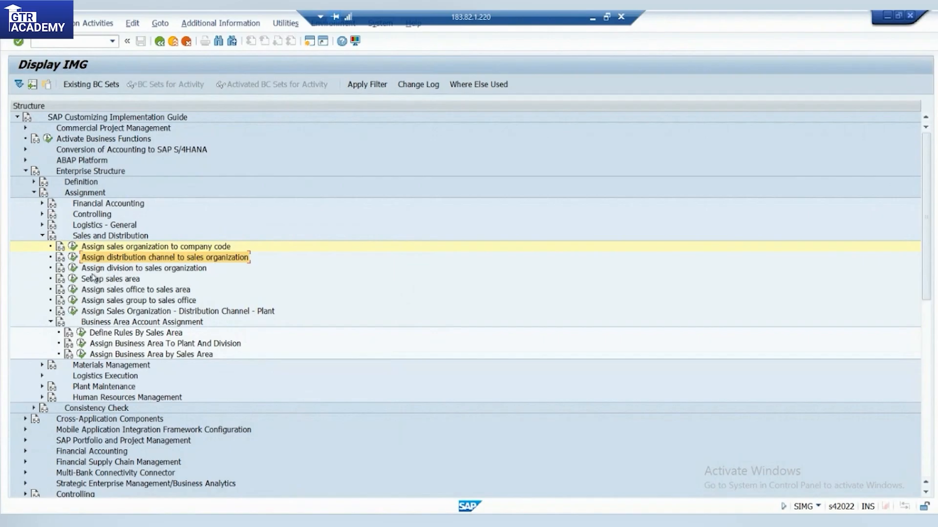
left_click(74, 259)
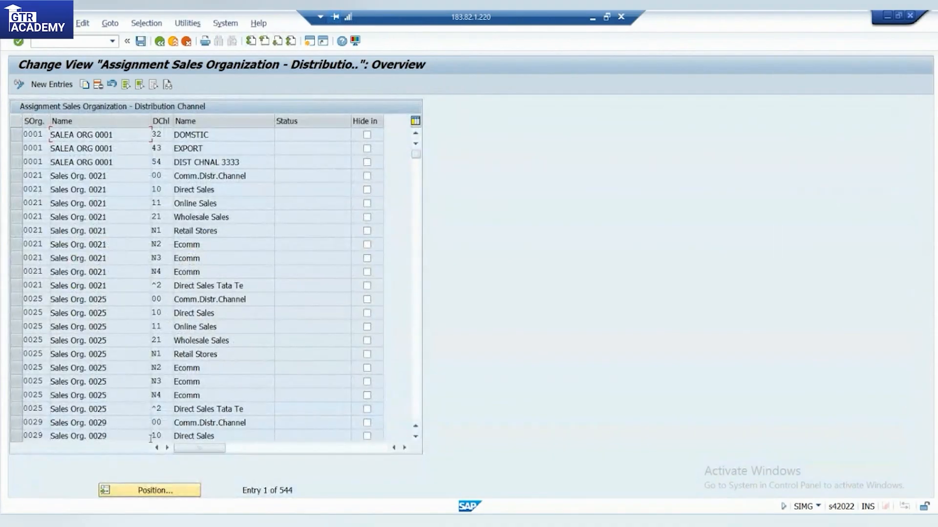
left_click(166, 491)
key("space")
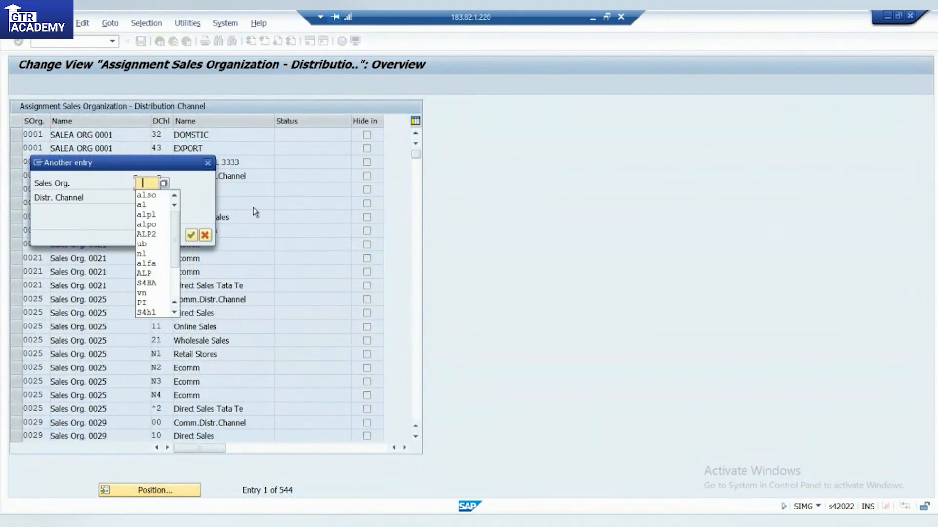
left_click(149, 197)
left_click(191, 235)
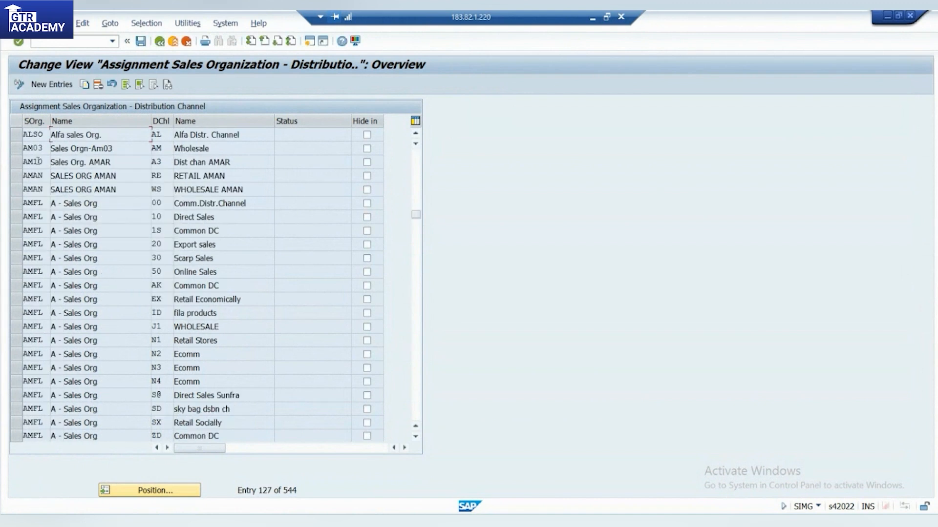
scroll(46, 167, "up", 1)
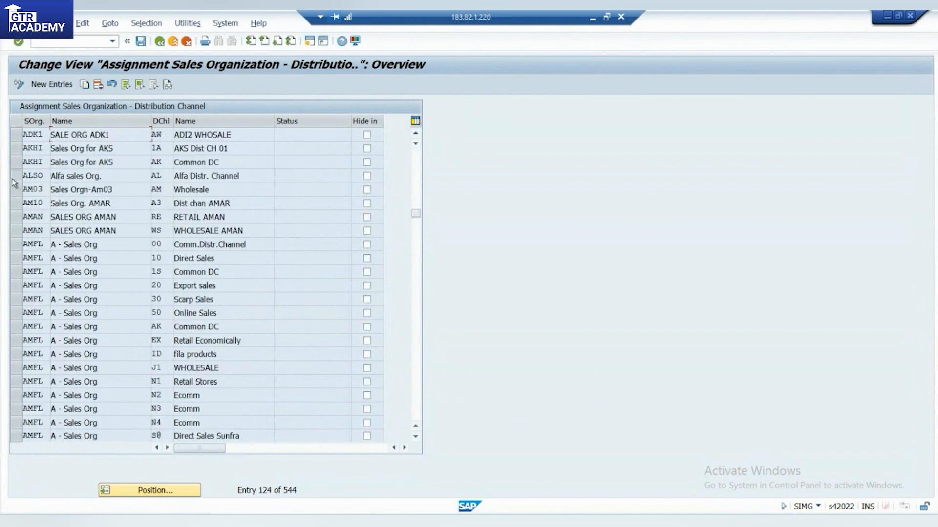
left_click(16, 176)
left_click(161, 176)
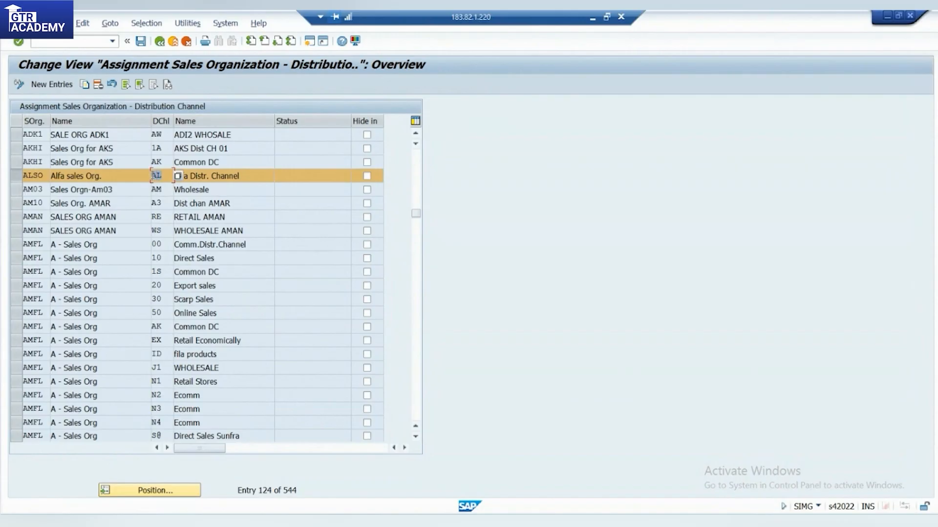
left_click(160, 41)
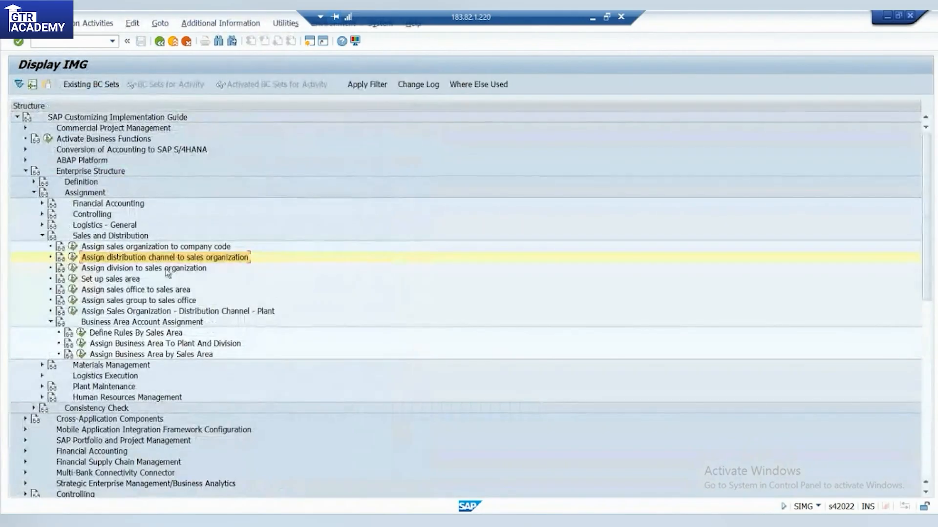
Step: Open the Assign division to sales organization activity and locate the entry for sales organization ALSO
left_click(73, 269)
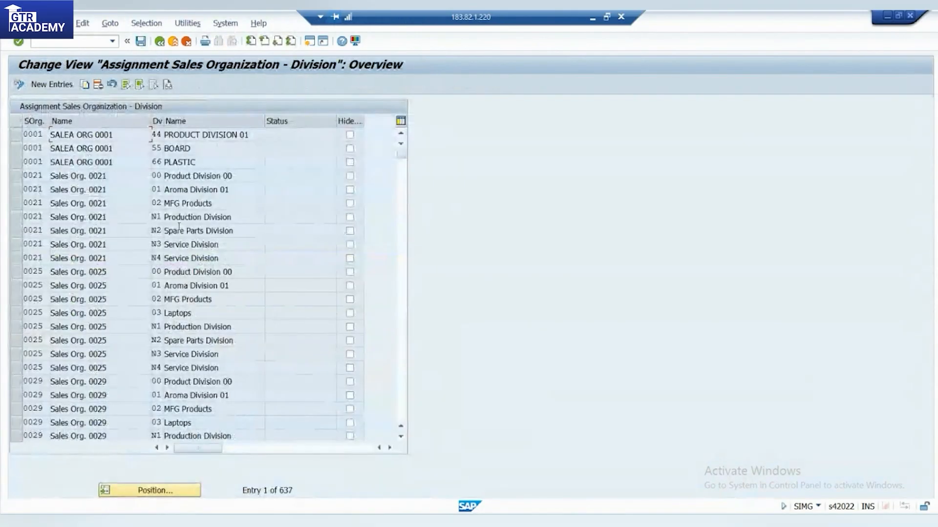
left_click(178, 490)
type("also")
key("Return")
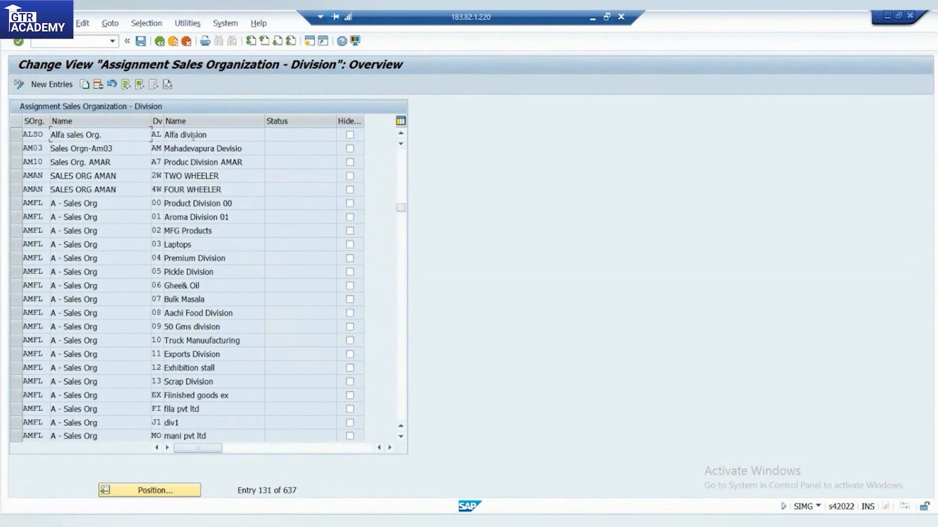
Step: Check the division assignment against the Division = AL line in the Intra - STO Setup note, and return to the implementation guide
left_click(455, 521)
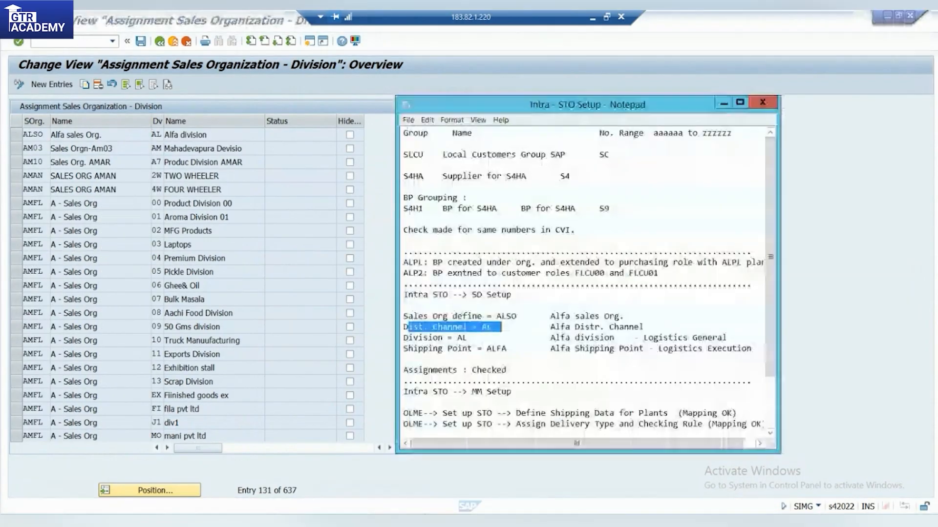
left_click(473, 338)
left_click_drag(625, 338, 397, 341)
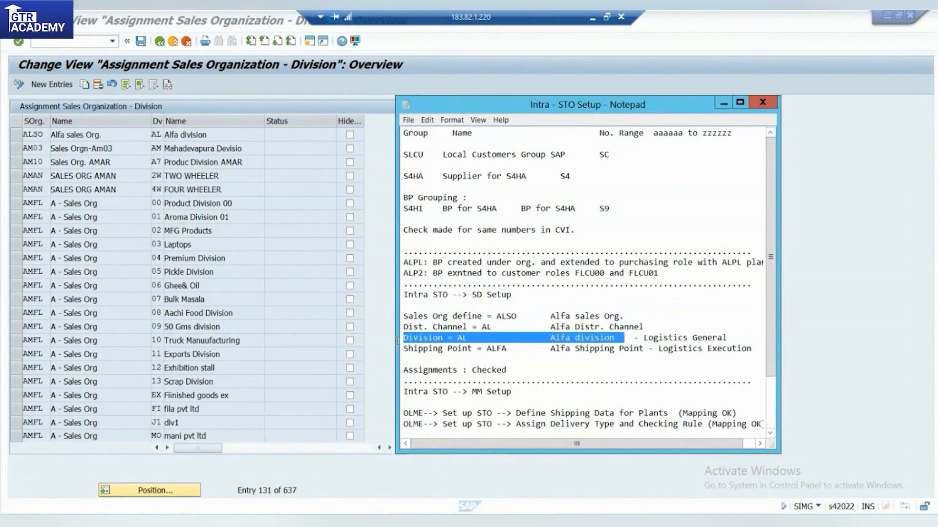
left_click_drag(730, 338, 405, 338)
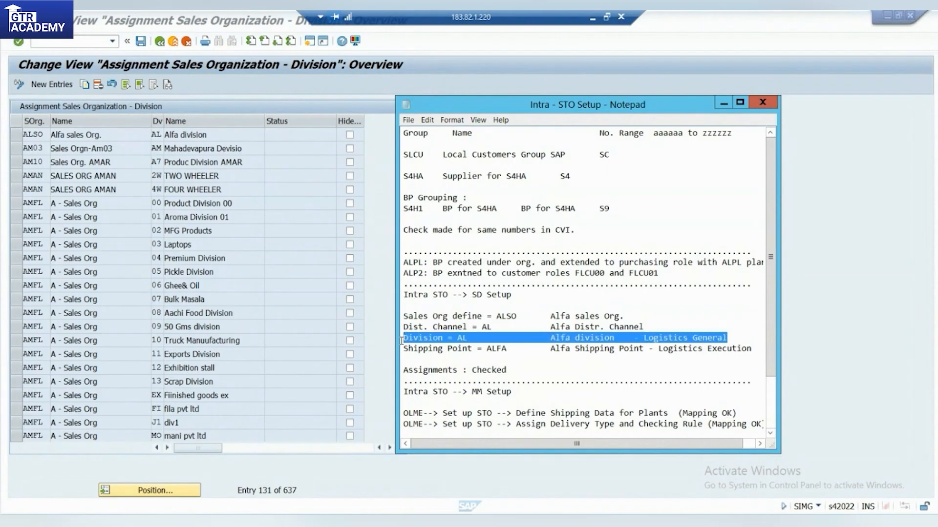
left_click(628, 340)
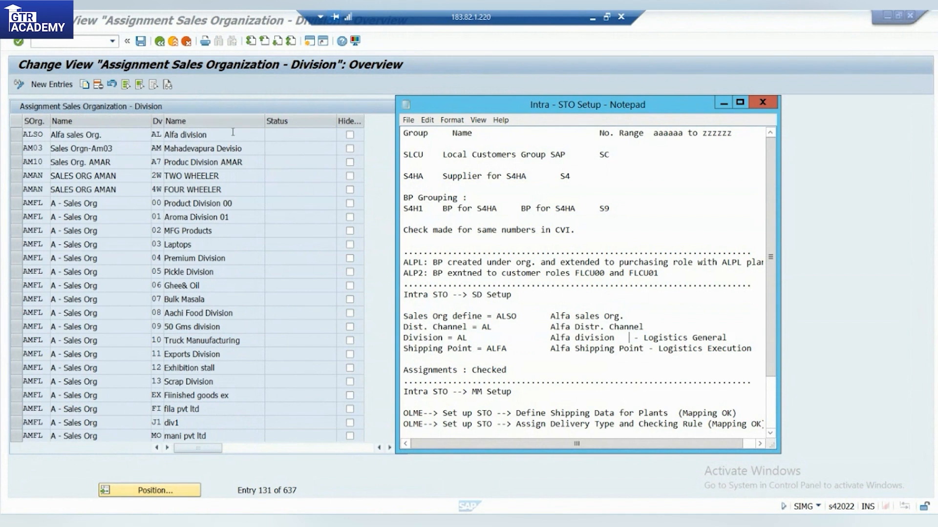
left_click(161, 42)
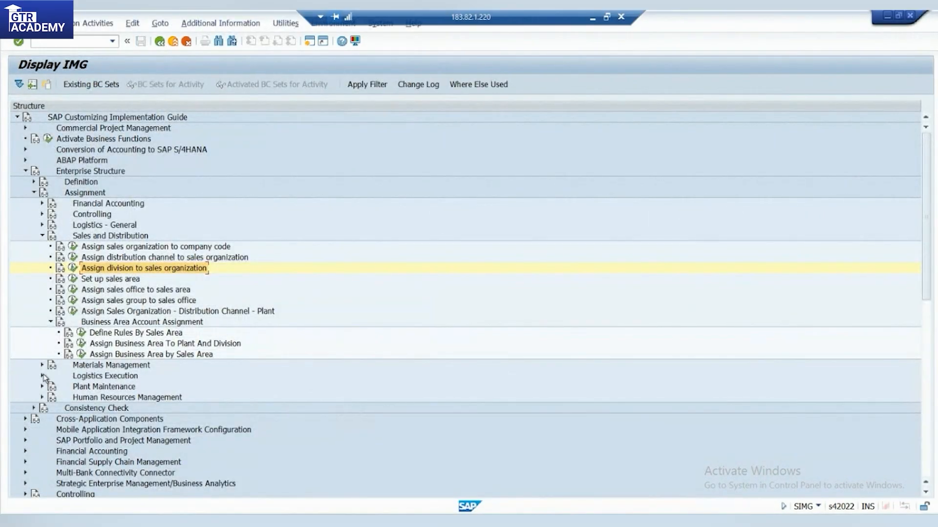
Step: Open the Define Division activity under Enterprise Structure, Definition, Logistics - General
left_click(42, 226)
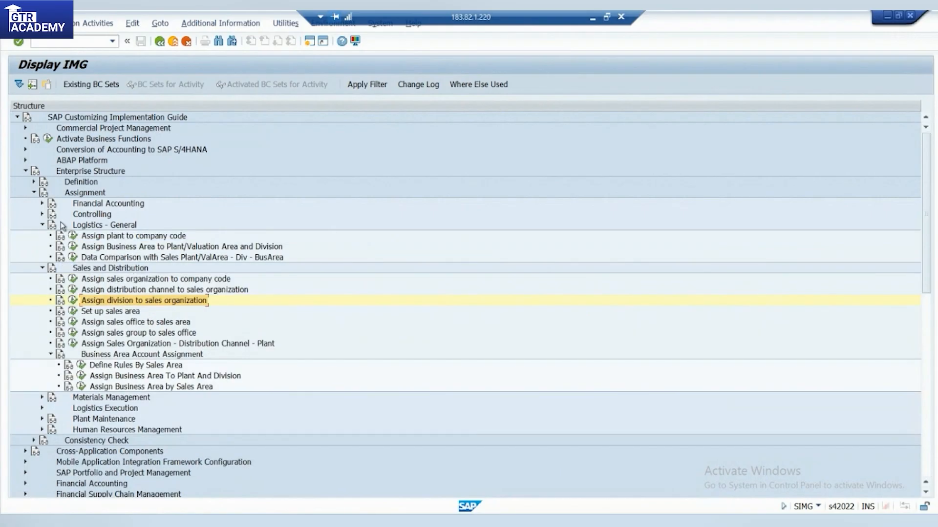
left_click(42, 225)
left_click(33, 182)
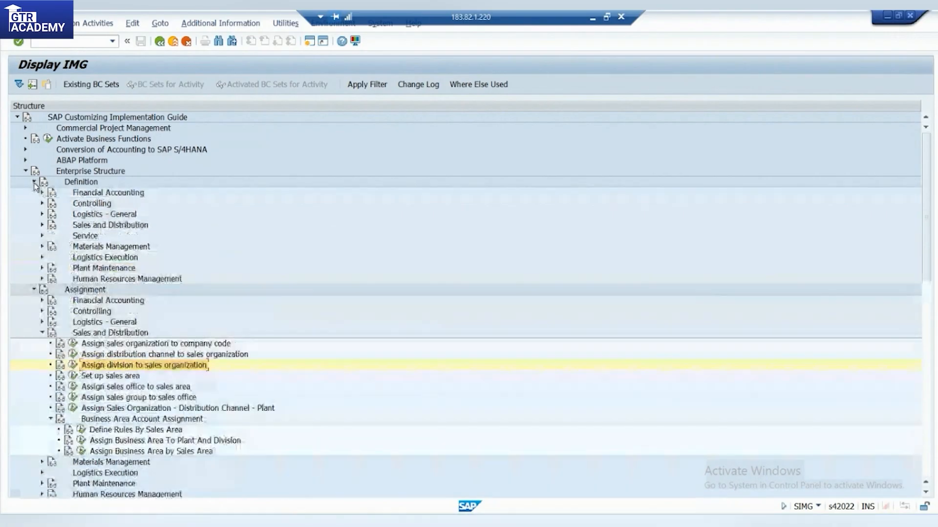
left_click(42, 214)
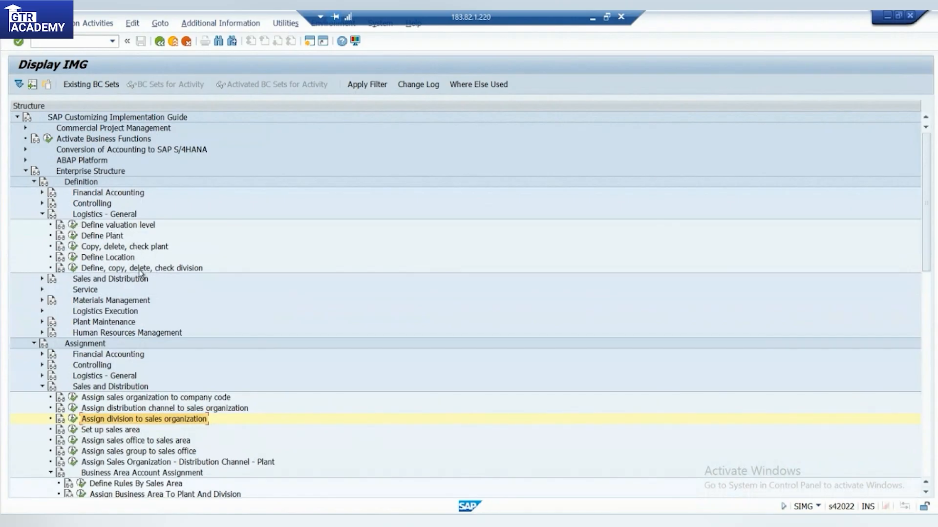
left_click(90, 268)
left_click(73, 268)
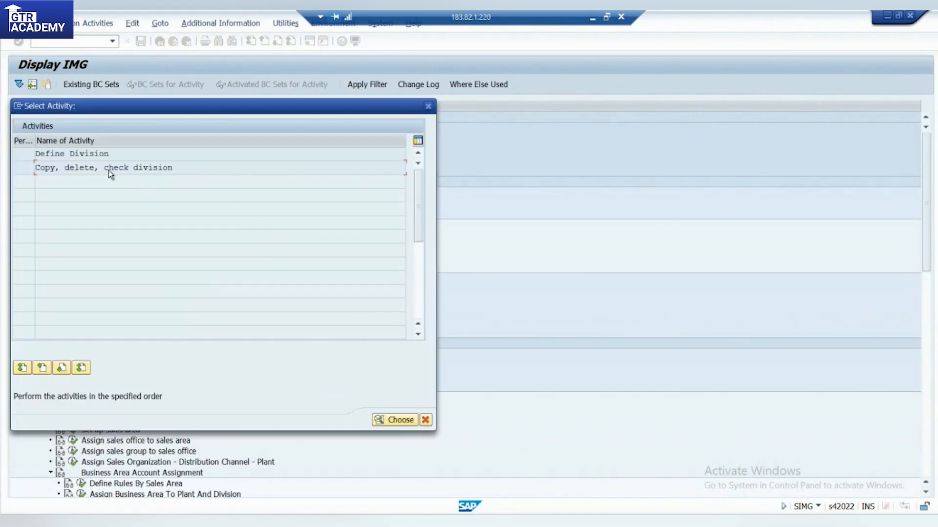
double_click(89, 154)
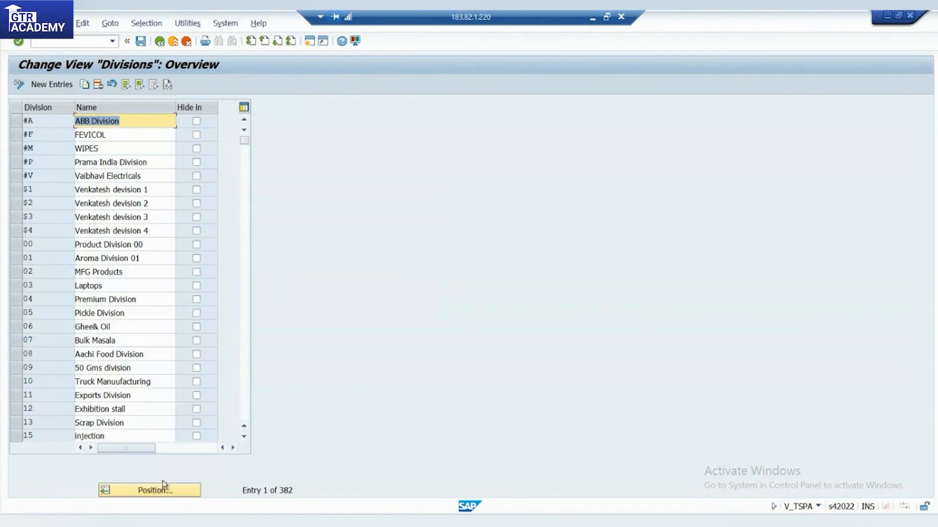
Step: Locate division AL in the divisions overview, select its entry to check it, and return to the implementation guide structure
left_click(165, 490)
type("AL")
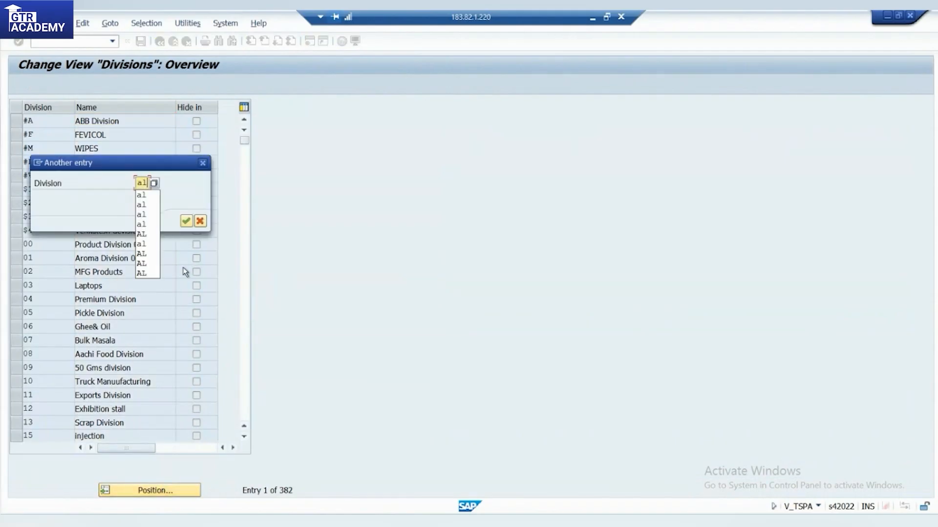
key("Return")
left_click(15, 122)
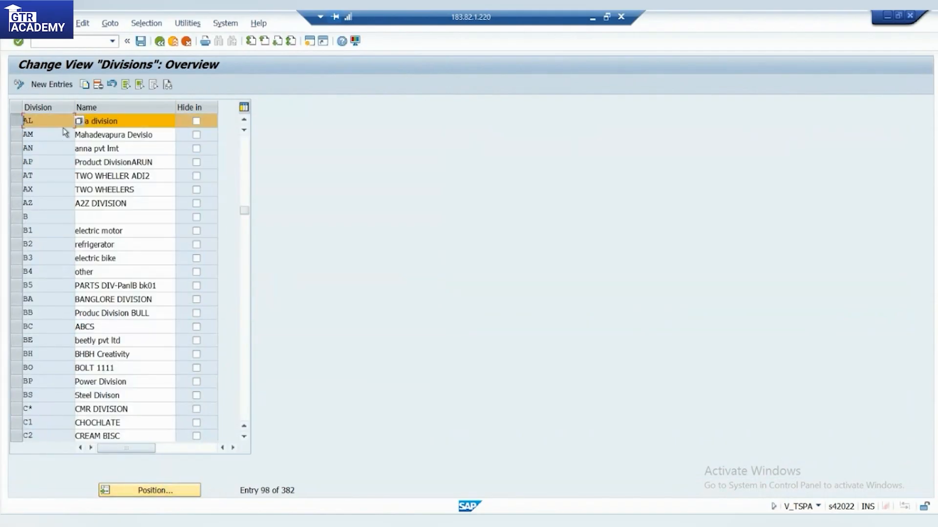
left_click(159, 42)
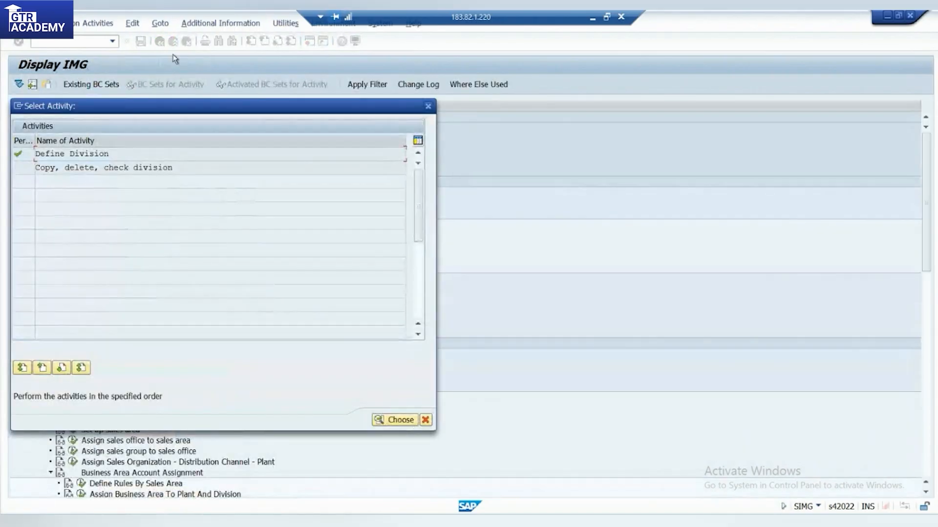
left_click(428, 106)
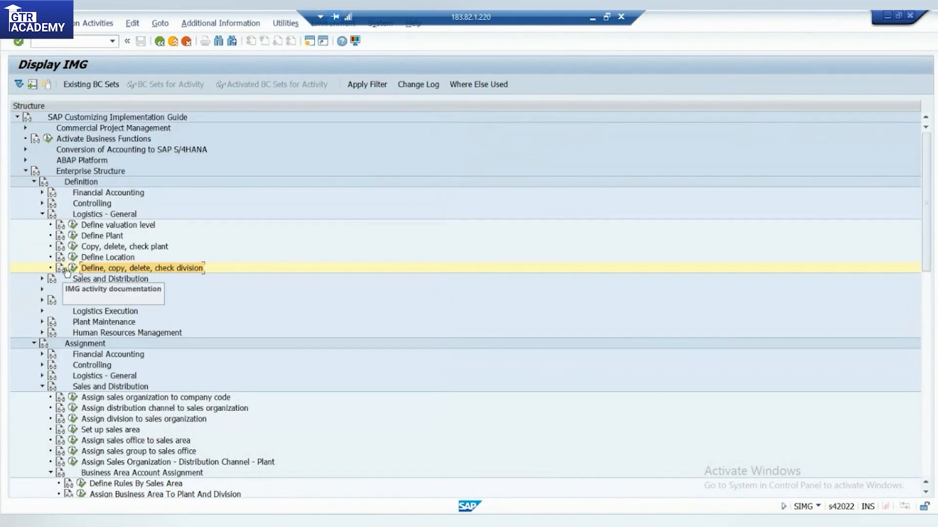
Step: Reopen the Assign division to sales organization activity, check the division assigned to ALSO, and return to the implementation guide
left_click(42, 214)
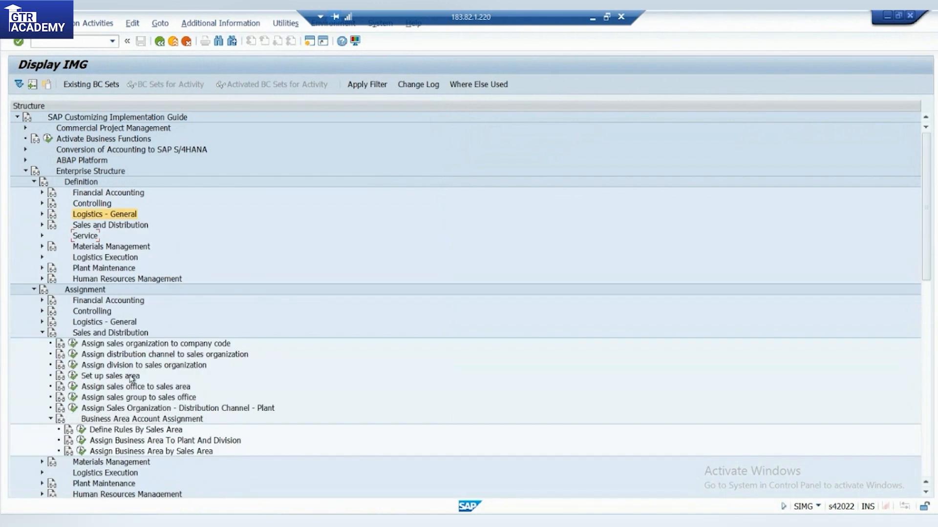
left_click(153, 367)
left_click(73, 366)
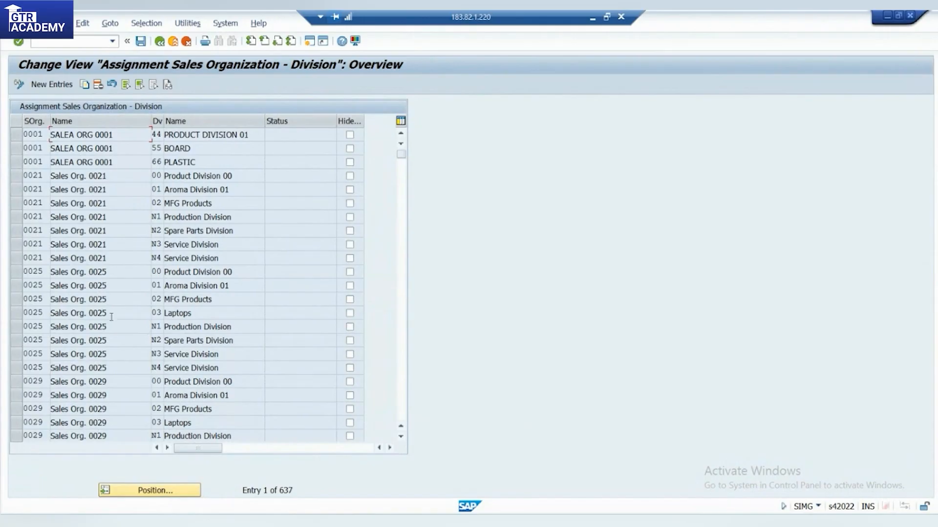
left_click(164, 491)
key("space")
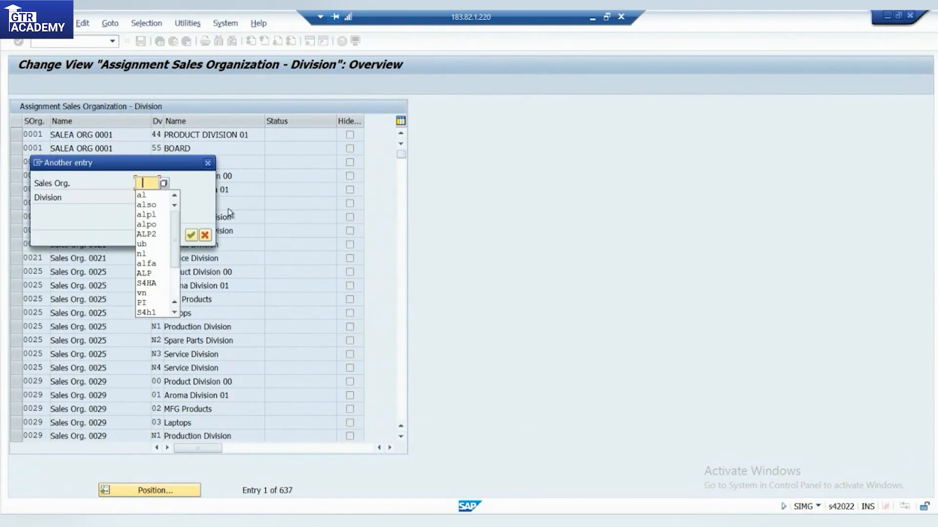
left_click(153, 207)
key("Return")
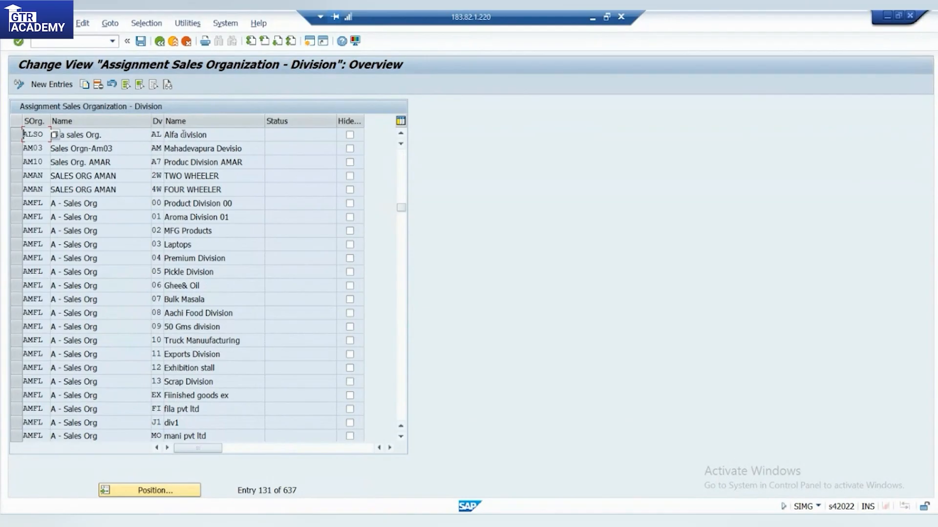
left_click(159, 41)
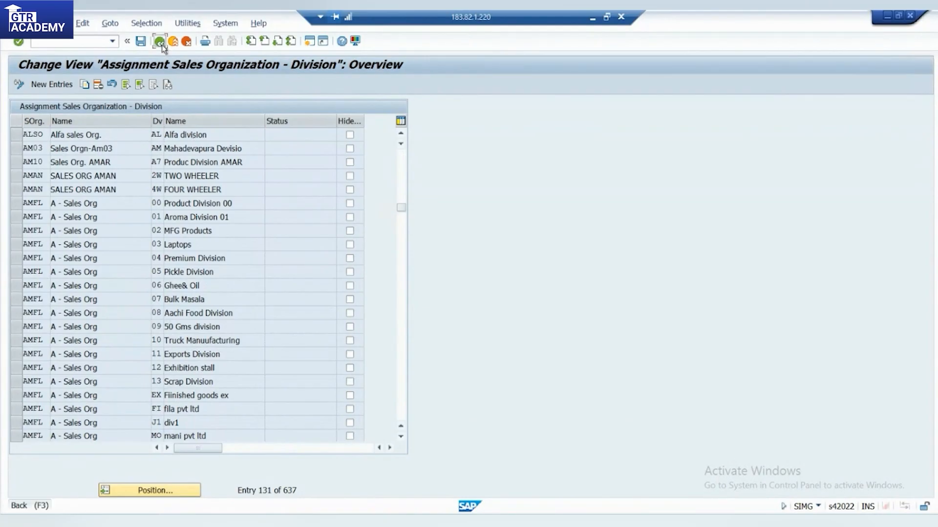
Step: Switch to the PDF guide in Adobe Acrobat and read the Define a Sales Organization section, from its path to checking the copied organization
left_click(593, 17)
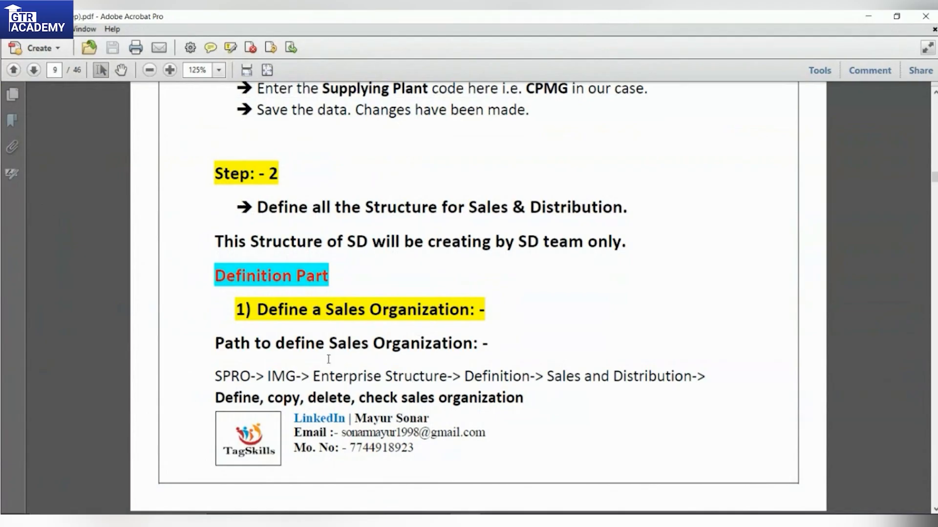
left_click_drag(271, 348, 701, 393)
scroll(587, 406, "down", 15)
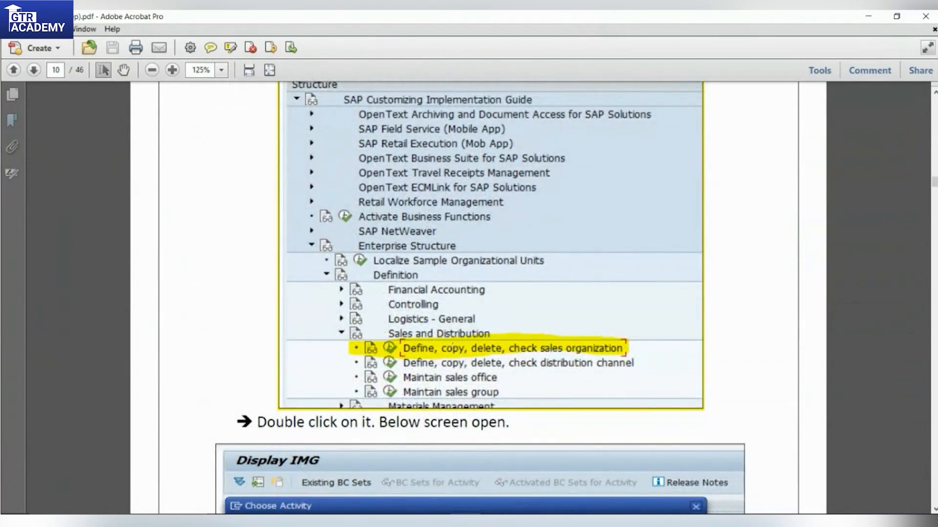
scroll(575, 236, "down", 5)
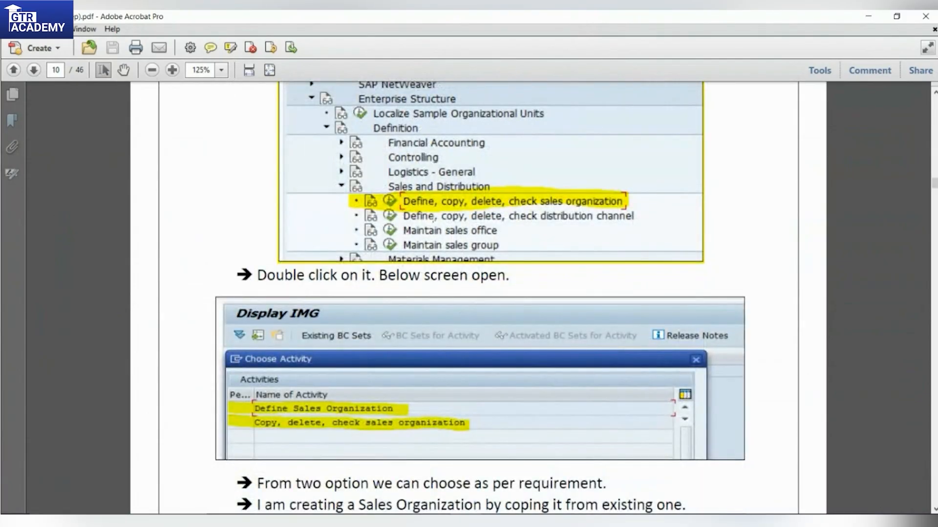
scroll(430, 279, "down", 17)
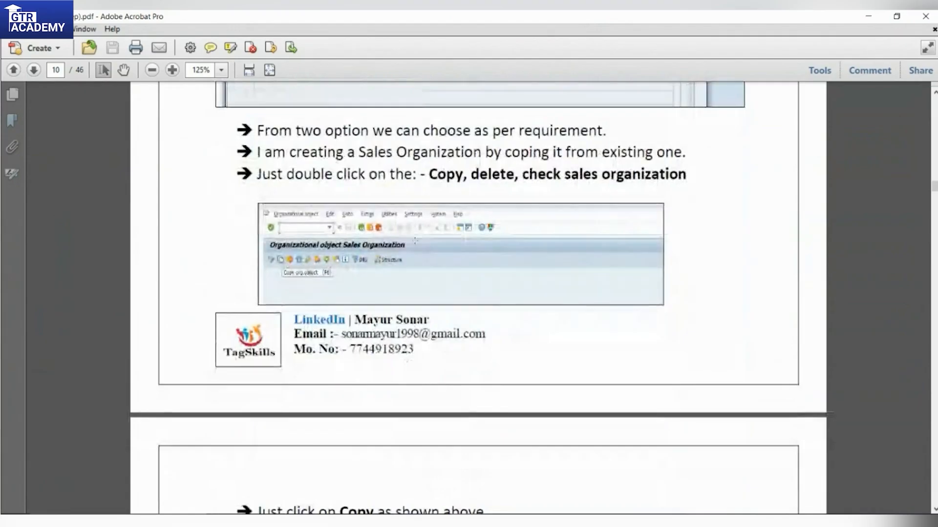
scroll(412, 288, "down", 10)
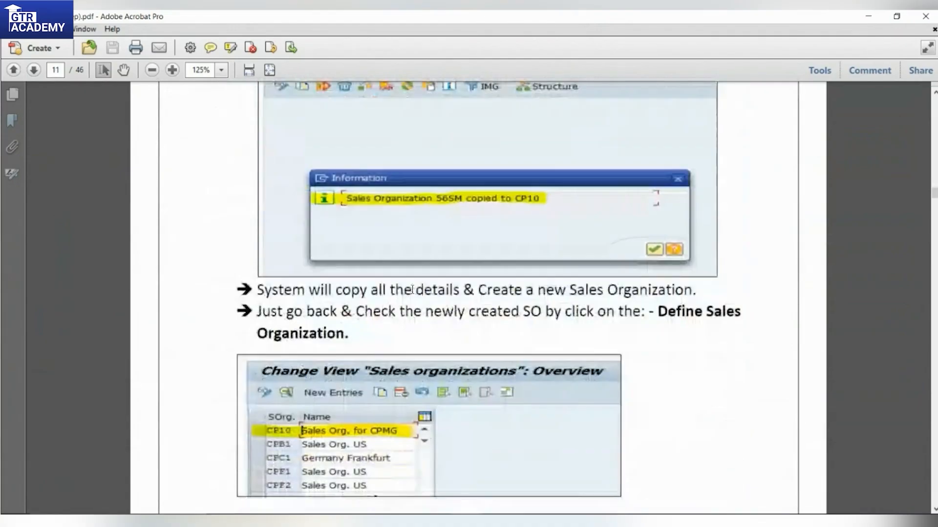
left_click_drag(372, 291, 653, 311)
scroll(683, 332, "down", 20)
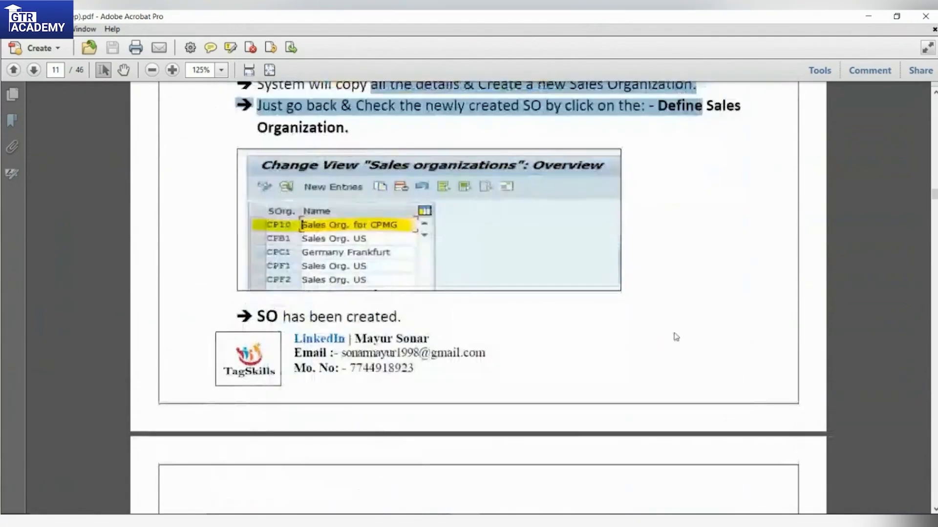
Step: Read the guide's distribution channel and Define Division sections, up to the instruction on checking the newly created division
scroll(411, 356, "down", 20)
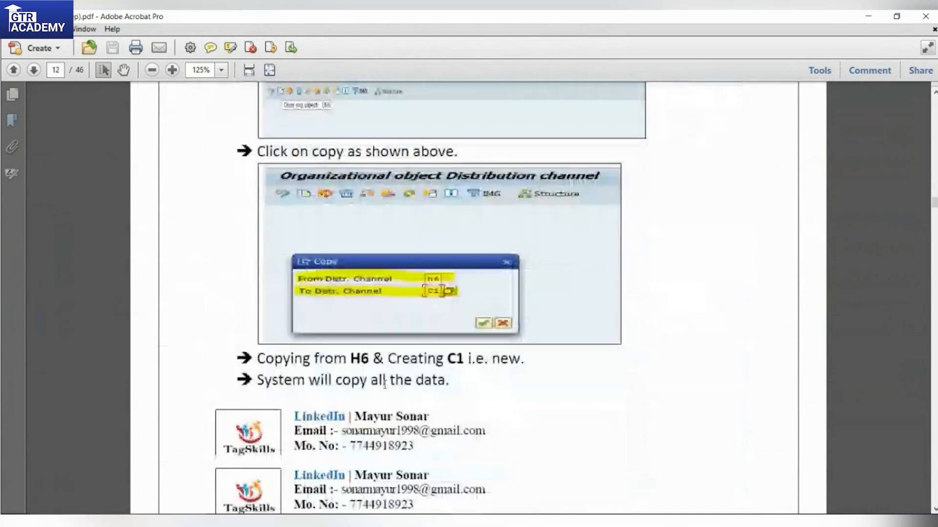
scroll(380, 370, "down", 6)
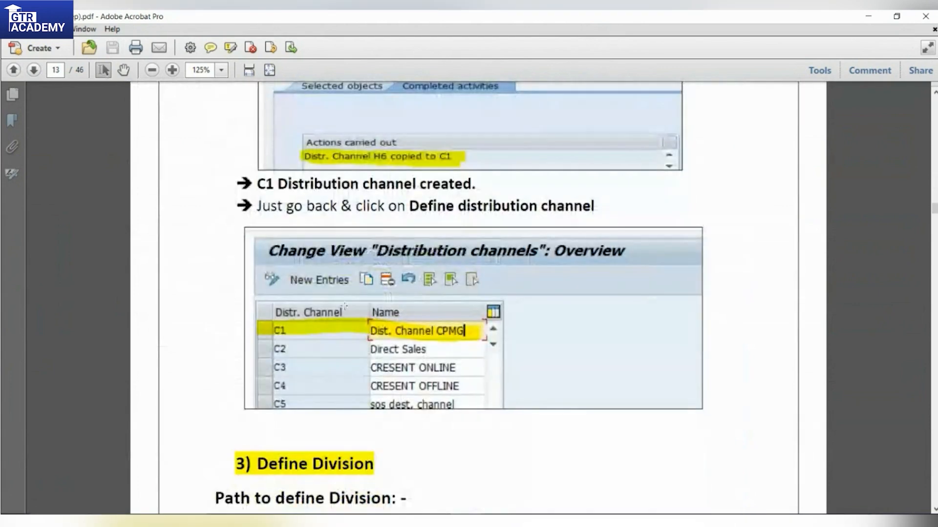
scroll(297, 336, "down", 6)
scroll(297, 336, "down", 3)
left_click_drag(329, 289, 534, 268)
scroll(529, 296, "down", 6)
scroll(528, 296, "down", 20)
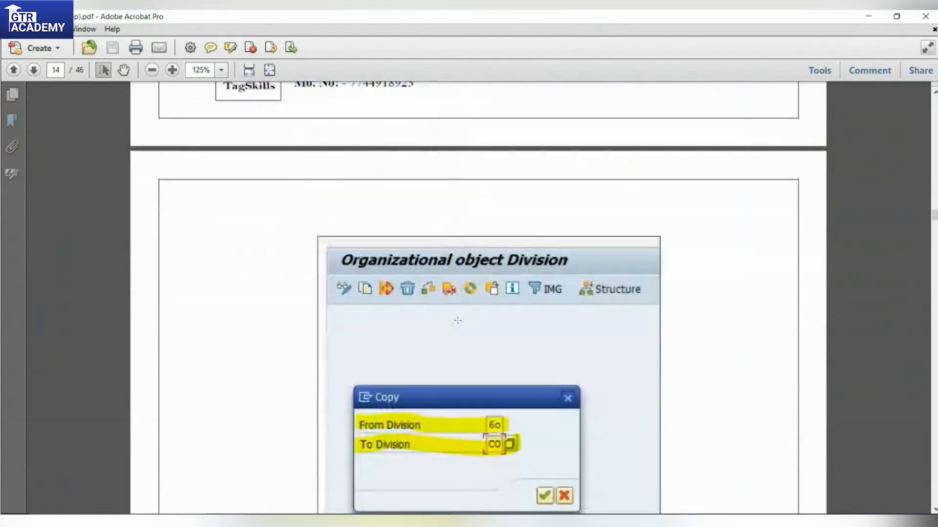
scroll(532, 273, "down", 6)
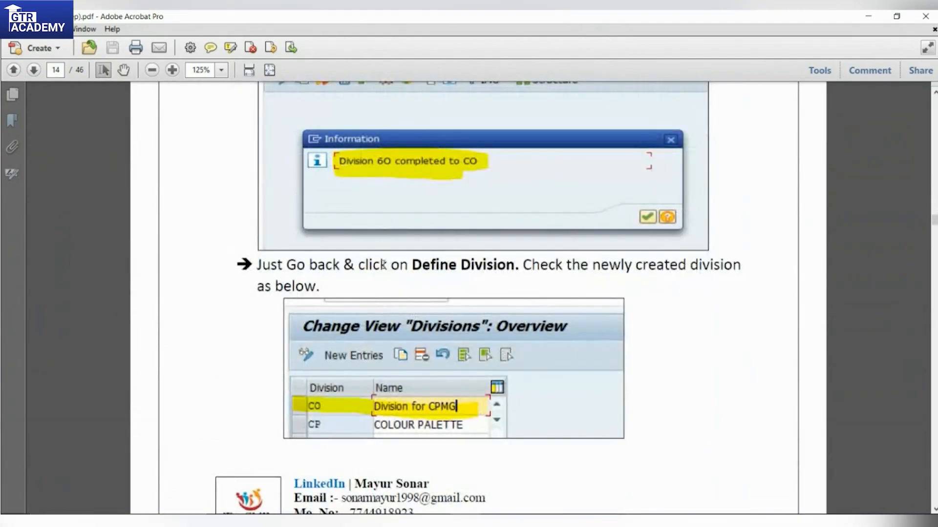
left_click_drag(387, 264, 536, 265)
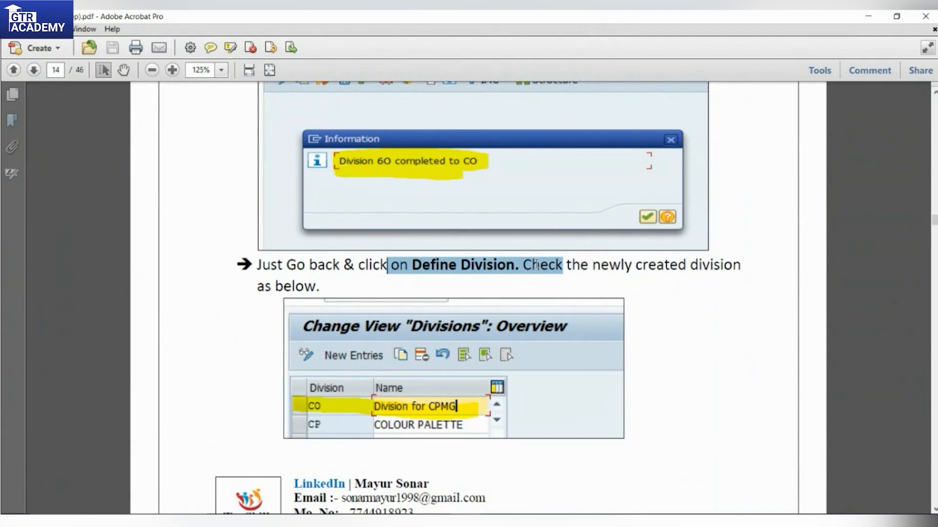
Step: Examine the guide's Define Shipping Point section, covering the Logistics Execution path and the copy from L9 to S1
scroll(535, 264, "down", 20)
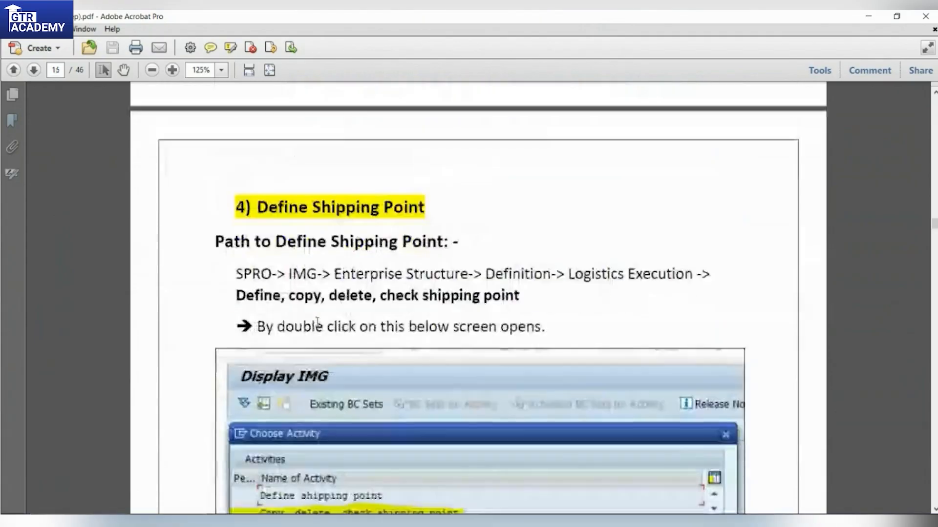
scroll(347, 398, "down", 2)
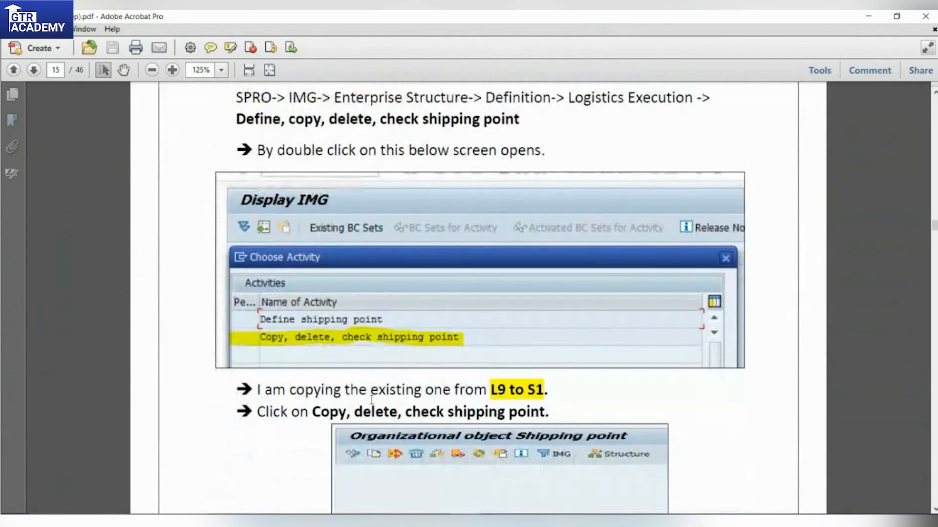
left_click_drag(343, 393, 554, 420)
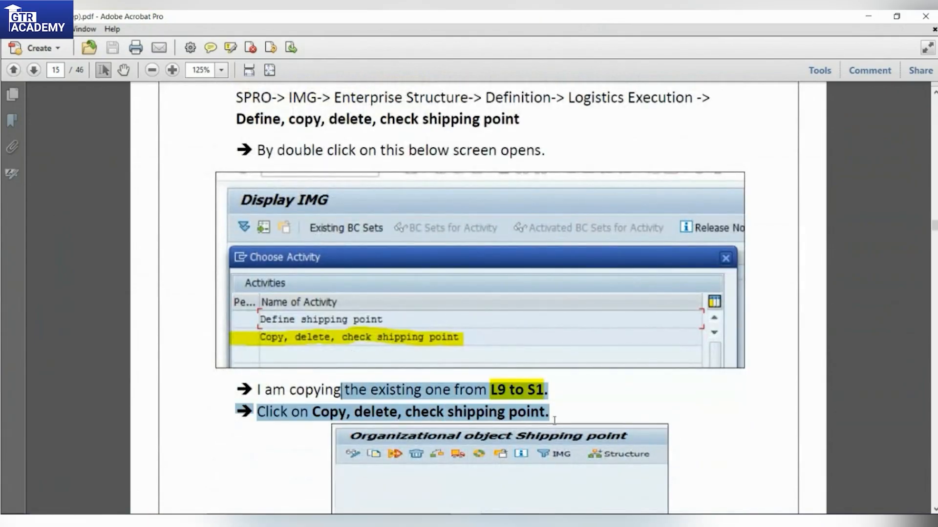
left_click(521, 399)
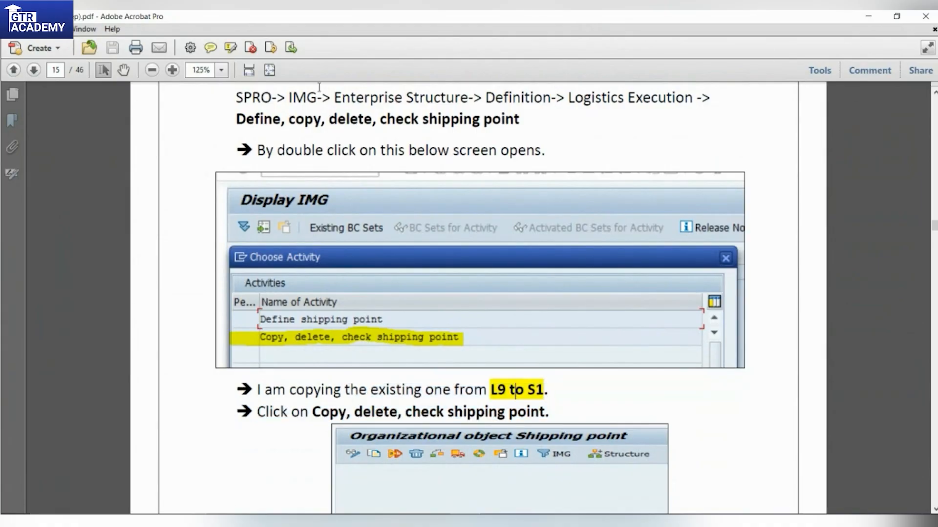
left_click_drag(525, 97, 528, 123)
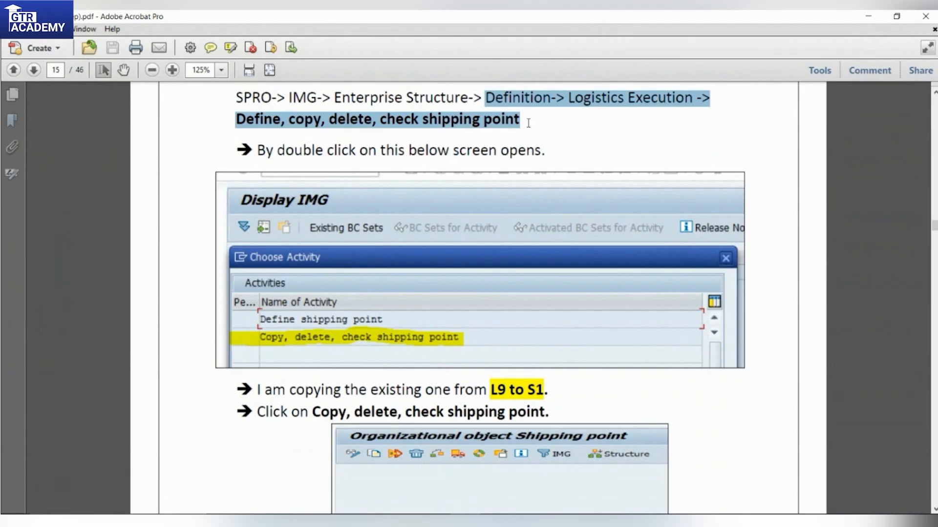
scroll(498, 131, "up", 3)
left_click(494, 189)
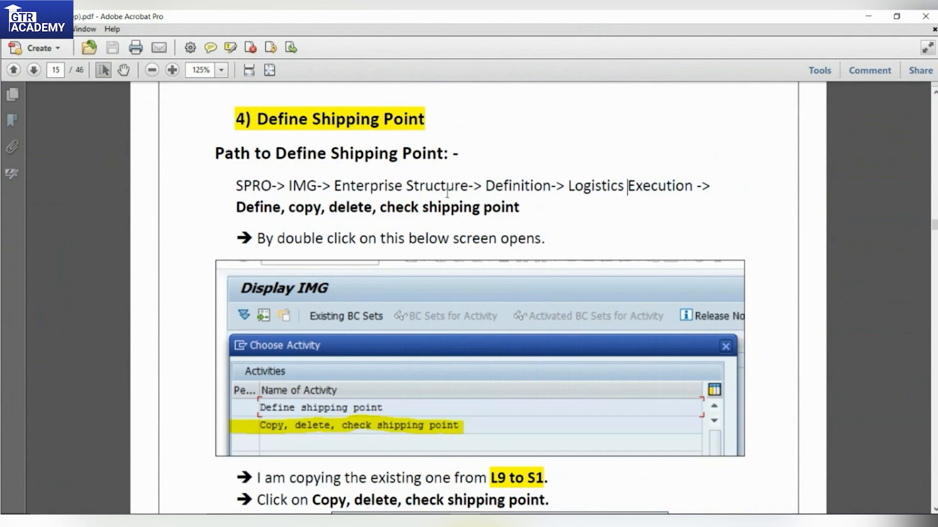
Step: Switch back to SAP and open the Define Shipping Point activity under Enterprise Structure, Definition, Logistics Execution
key("alt+Tab")
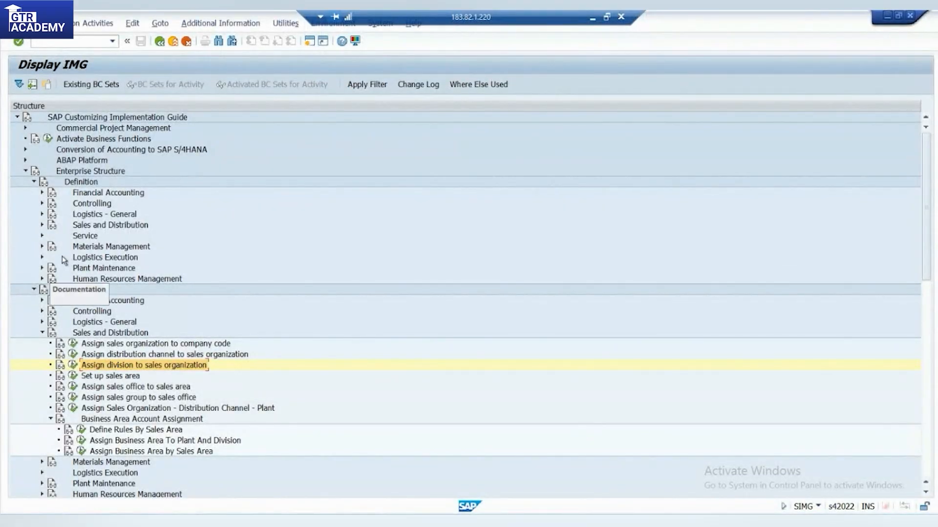
left_click(42, 257)
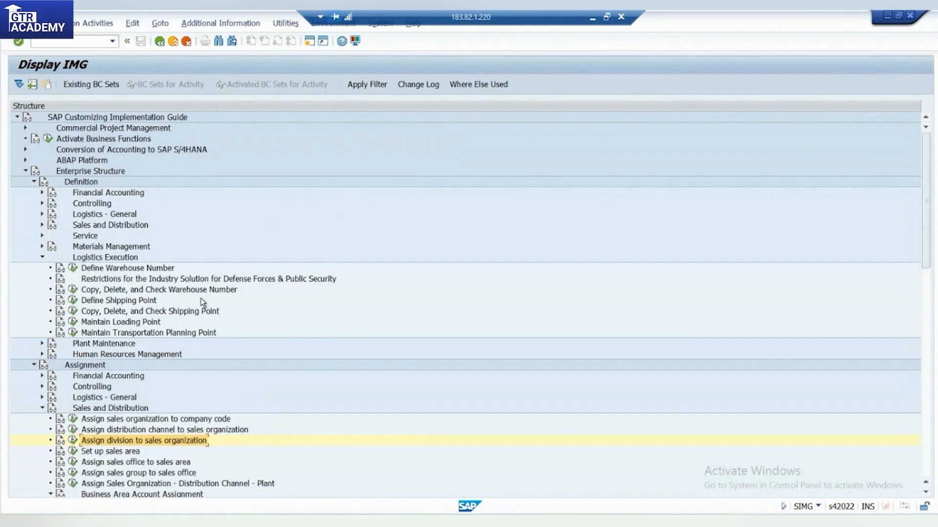
left_click(73, 300)
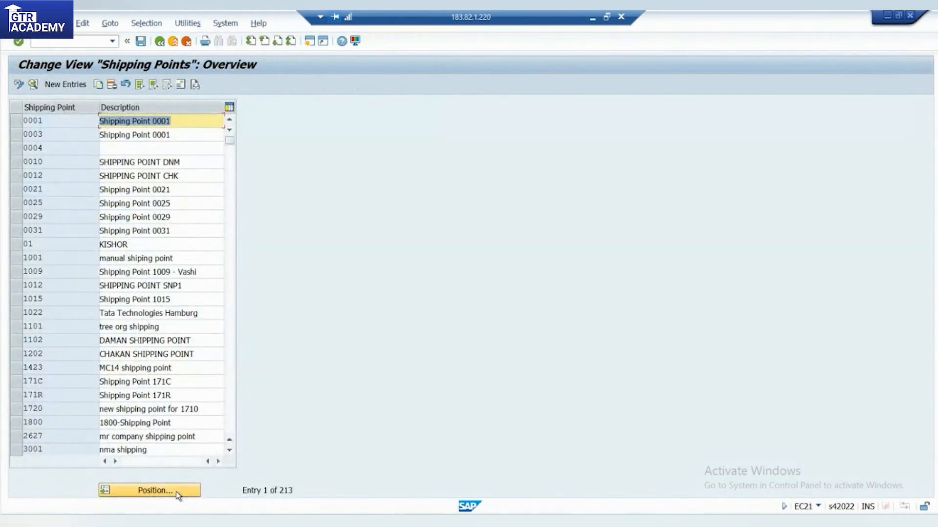
Step: Search the shipping points overview from ALPL, select the ALFA entry to check it, and return to the collapsed implementation guide structure
left_click(176, 492)
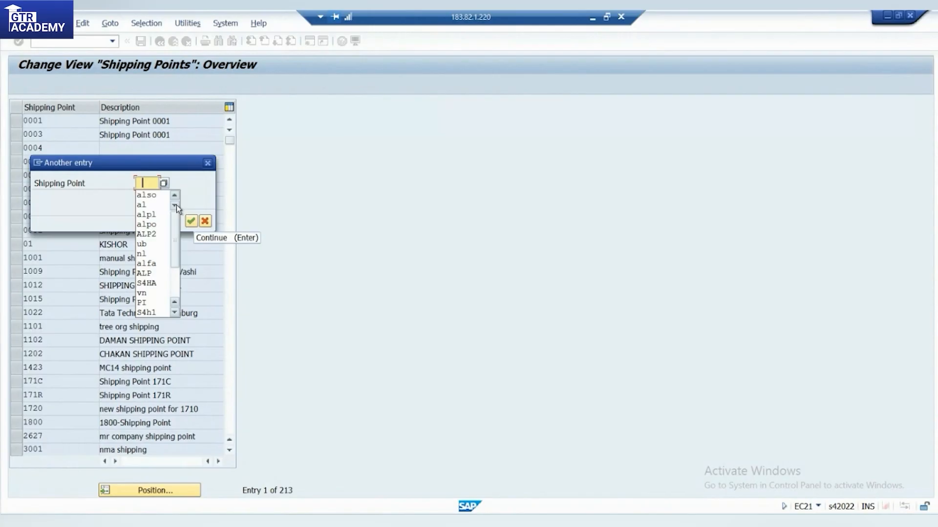
left_click(161, 216)
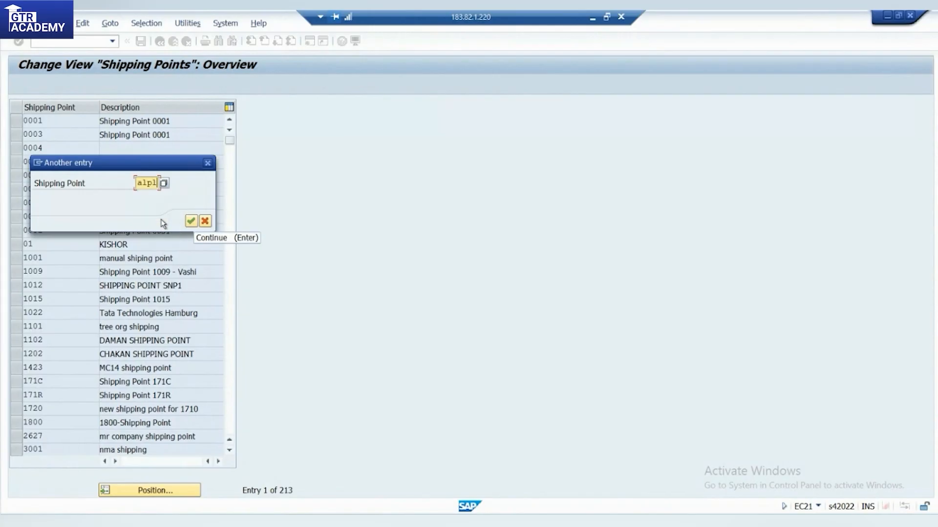
key("Return")
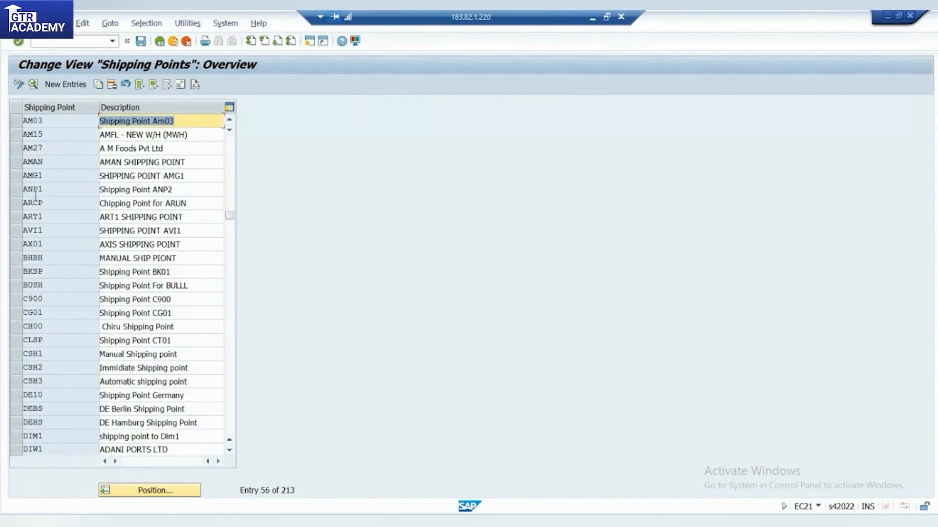
scroll(50, 161, "up", 2)
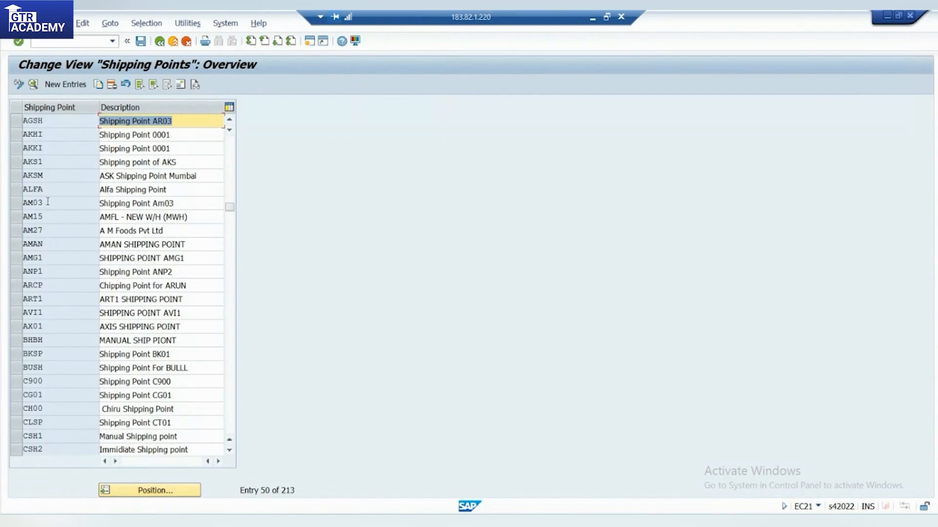
left_click(11, 190)
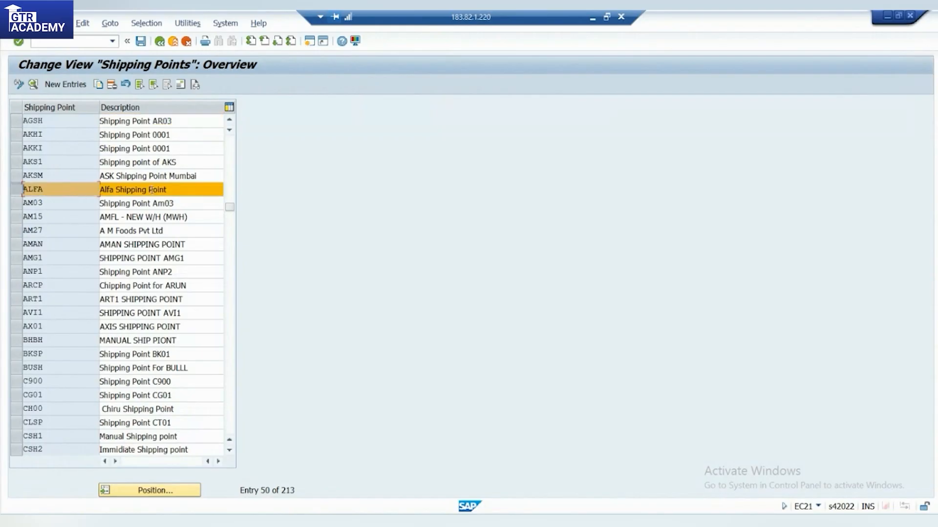
left_click_drag(176, 192, 99, 191)
left_click(97, 190)
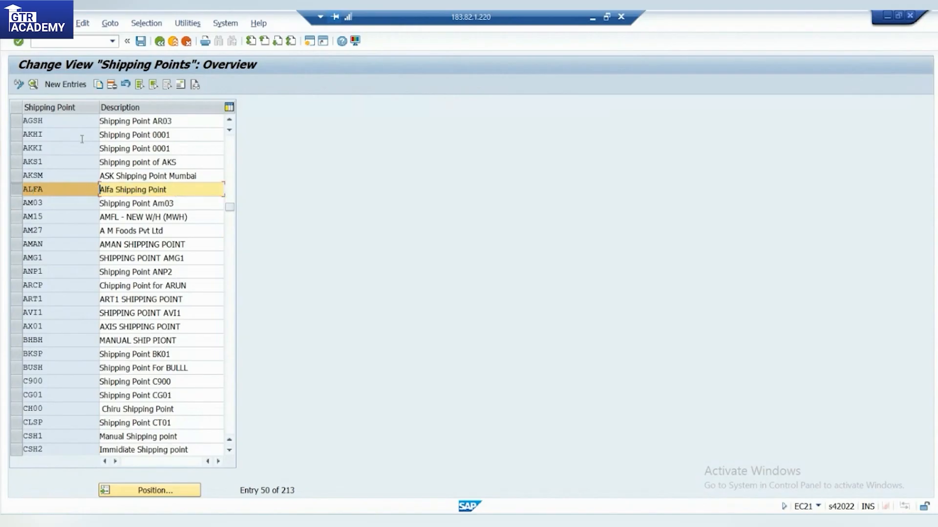
left_click(168, 43)
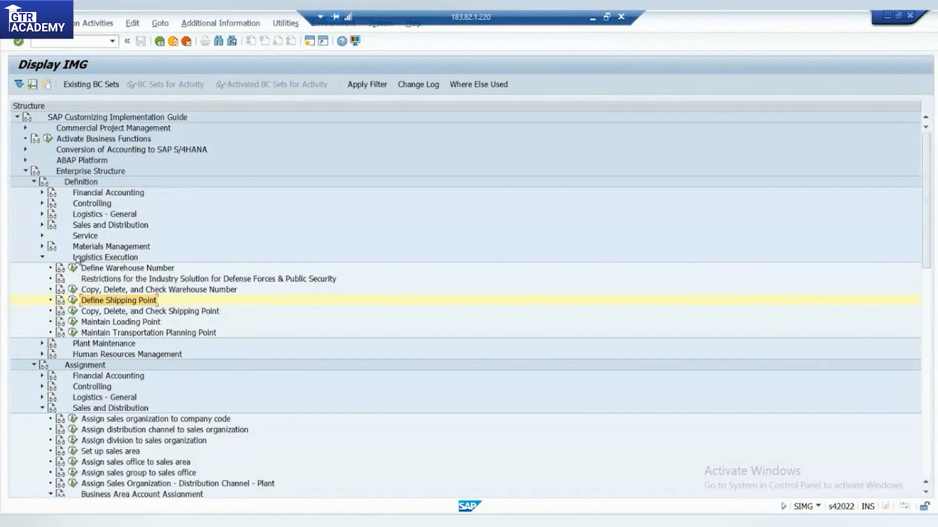
left_click(42, 258)
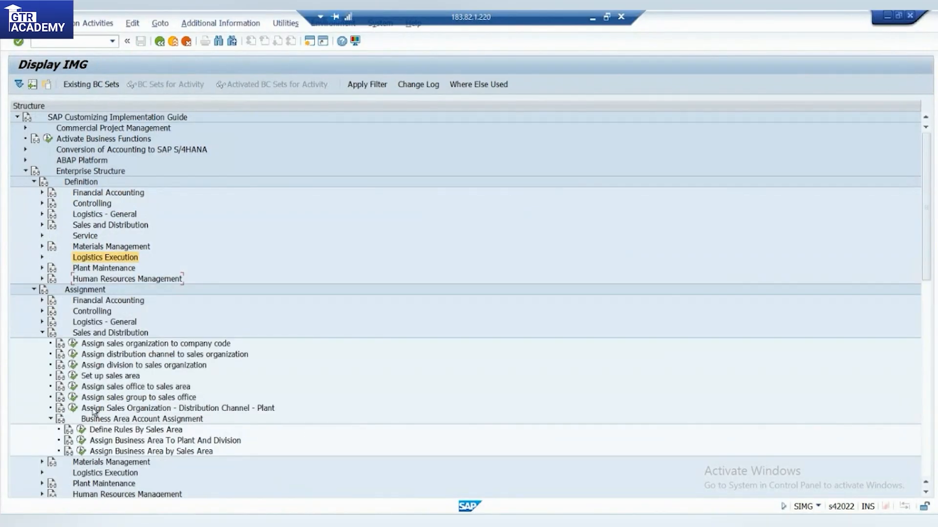
Step: Switch to the Intra - STO Setup note in Notepad and check its Shipping Point = ALFA line
key("alt+Tab")
left_click_drag(487, 348, 776, 348)
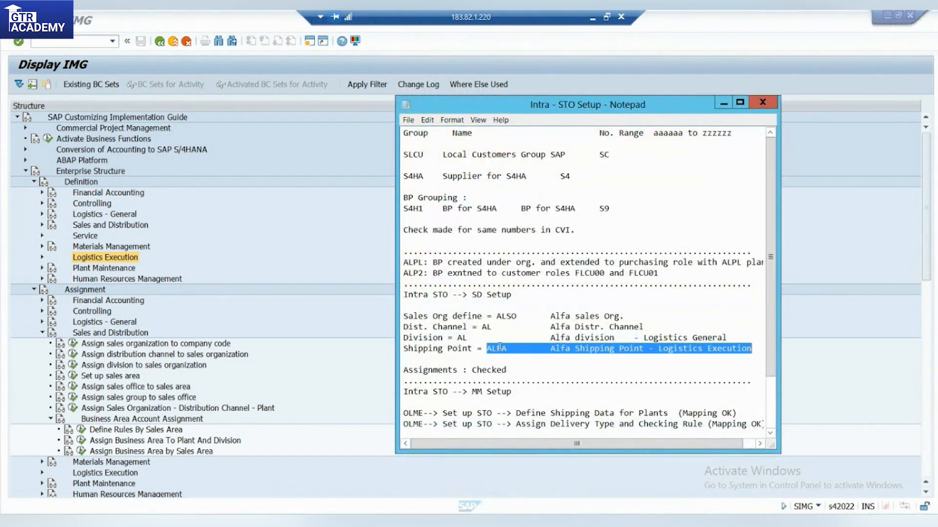
left_click(499, 348)
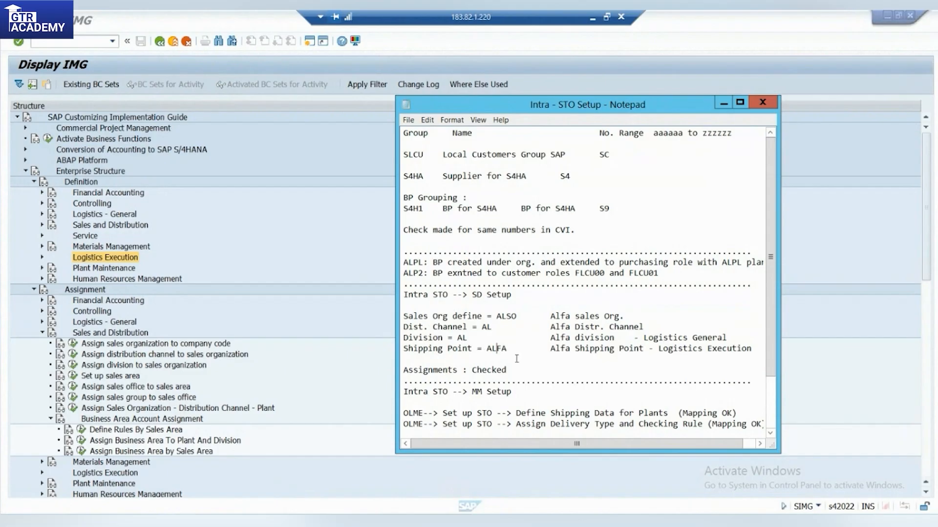
Step: Switch back to SAP and go through the Sales and Distribution assignment activities, up to Assign Sales Organization - Distribution Channel - Plant
left_click(111, 333)
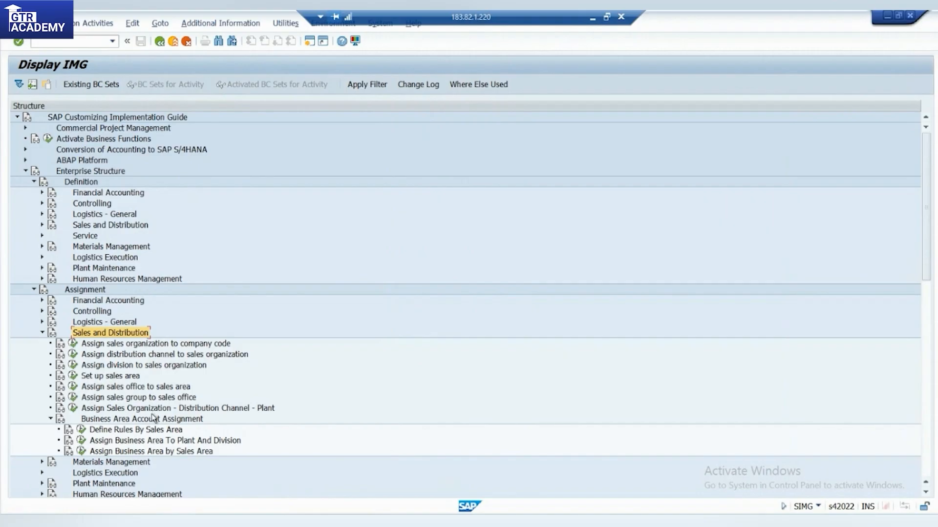
left_click(135, 366)
left_click(145, 408)
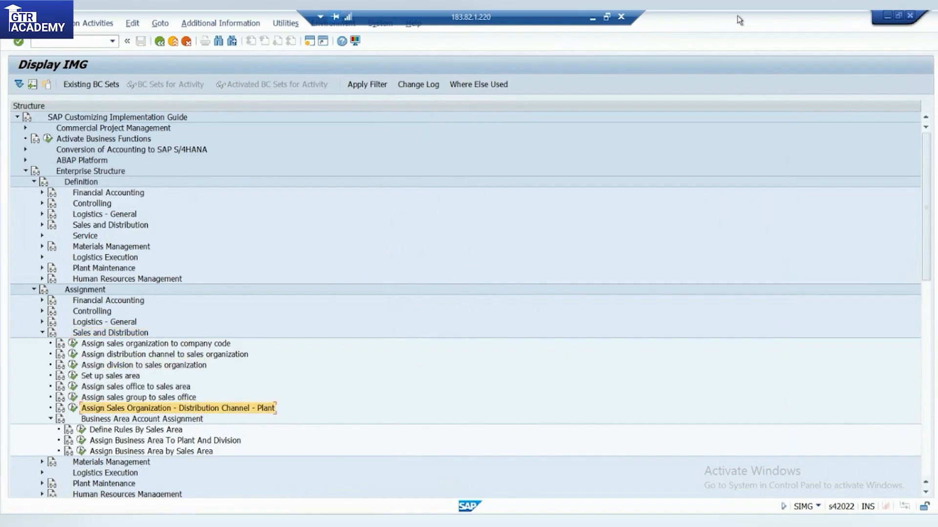
Step: Switch to the PDF guide and read the rest of Define Shipping Point, covering the copy, delete, check activity and the definition overview
left_click(595, 20)
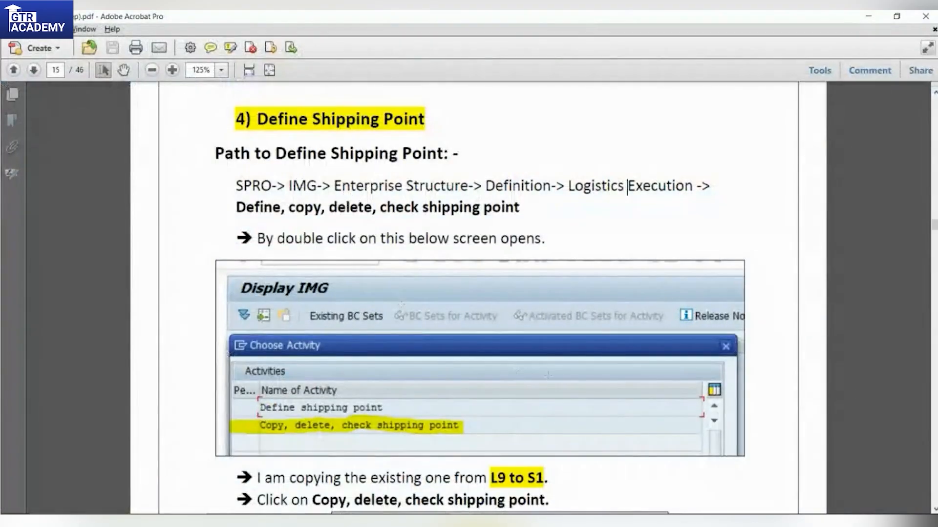
scroll(394, 357, "down", 3)
left_click_drag(353, 382, 533, 386)
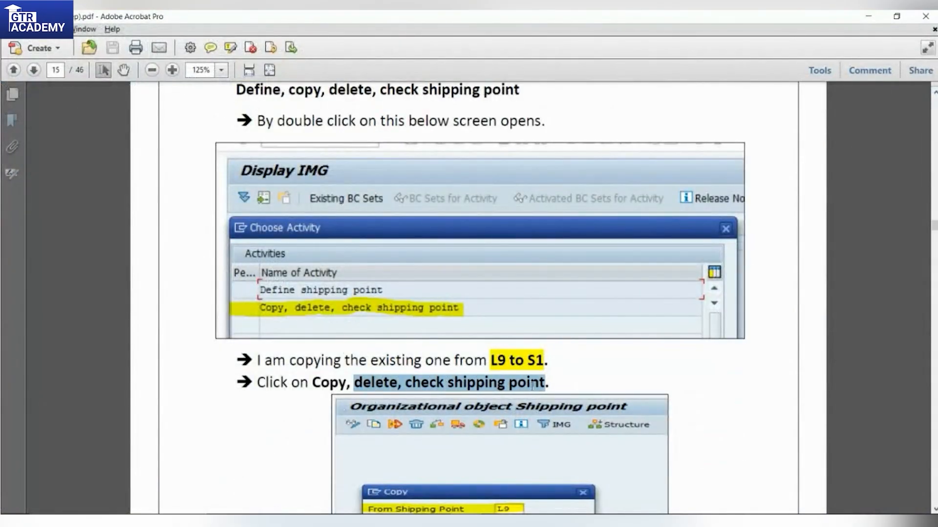
scroll(351, 362, "down", 5)
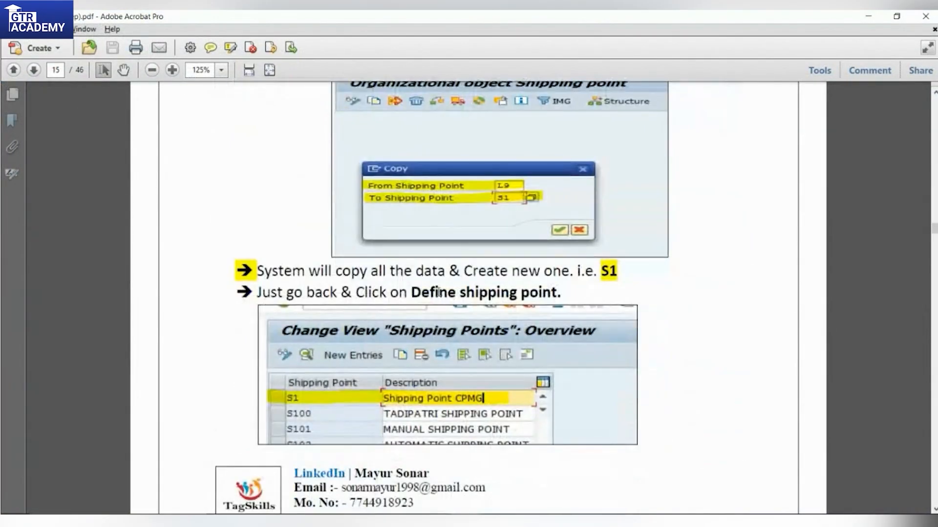
left_click_drag(411, 292, 559, 294)
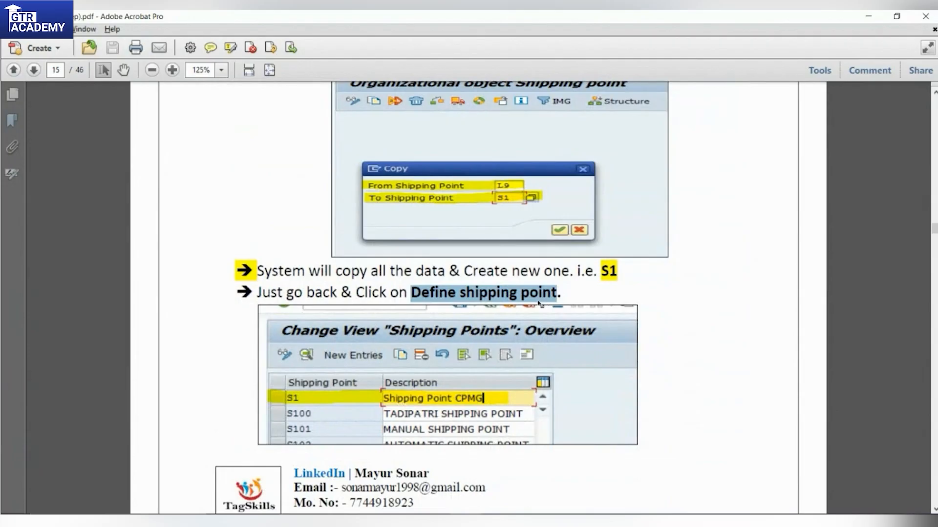
scroll(449, 324, "down", 7)
scroll(449, 323, "down", 3)
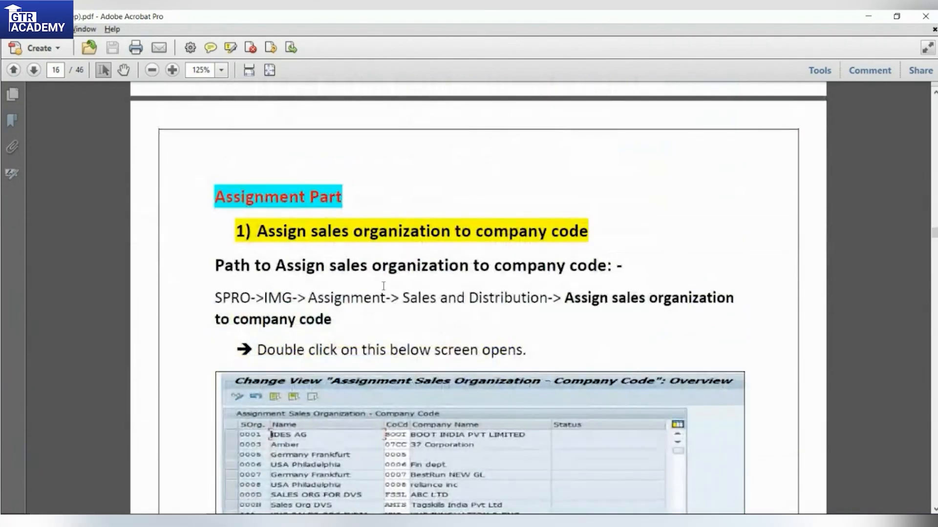
Step: Examine the guide's section on assigning the sales organization to the company code, including its path and the positioning and entry steps
left_click_drag(278, 215, 692, 298)
left_click_drag(298, 320, 498, 302)
scroll(379, 338, "down", 4)
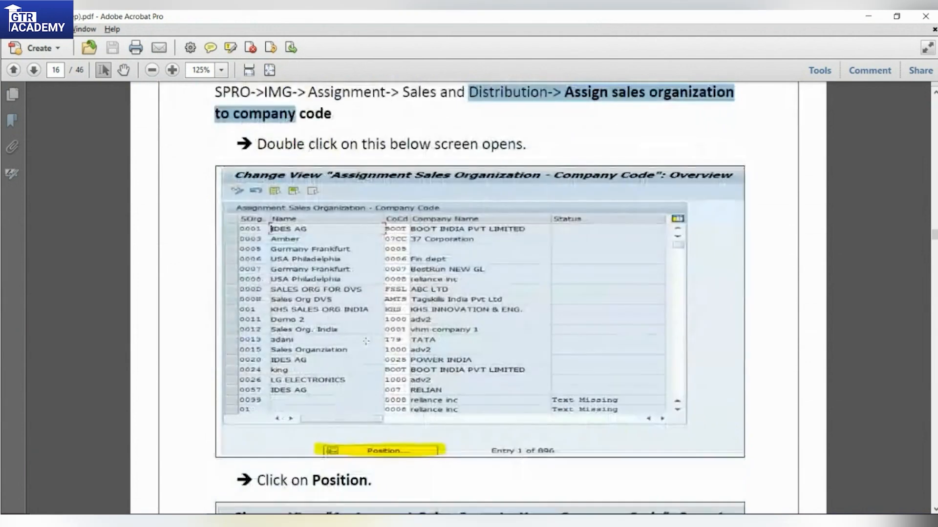
scroll(380, 332, "down", 16)
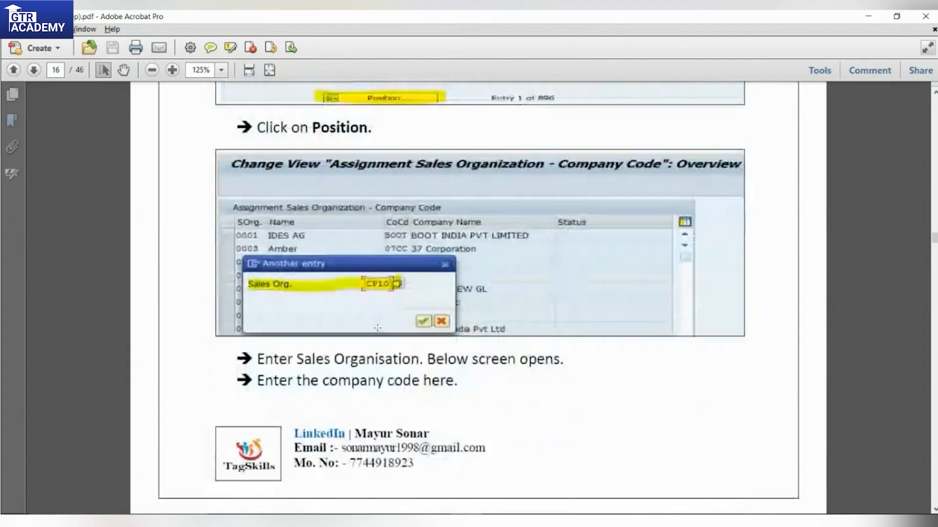
scroll(377, 329, "down", 3)
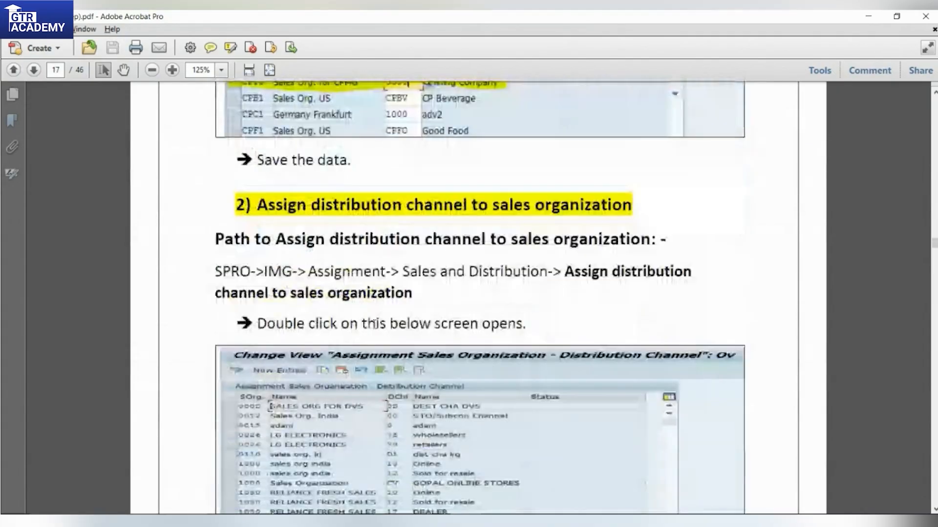
Step: Examine the guide's section on assigning the distribution channel to the sales organization, including its path and overview entries
left_click_drag(313, 205, 606, 204)
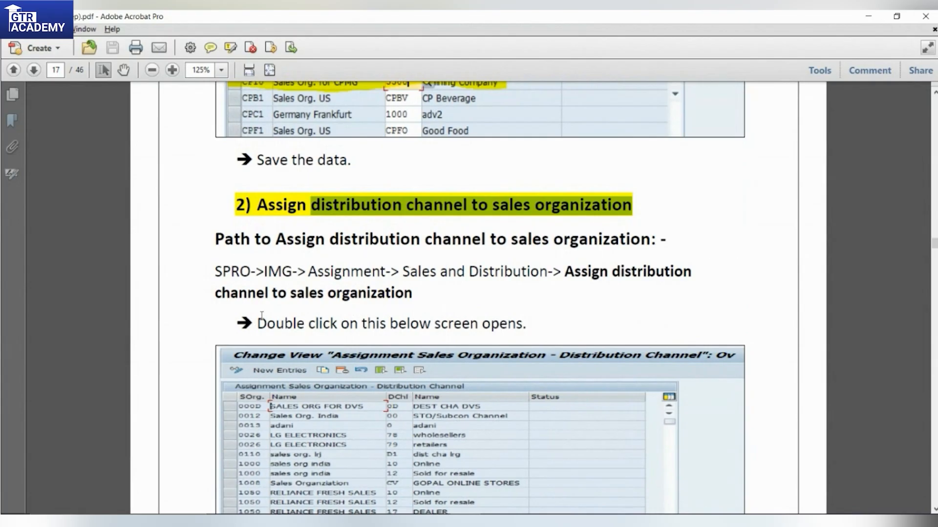
left_click_drag(286, 293, 553, 271)
scroll(300, 324, "down", 15)
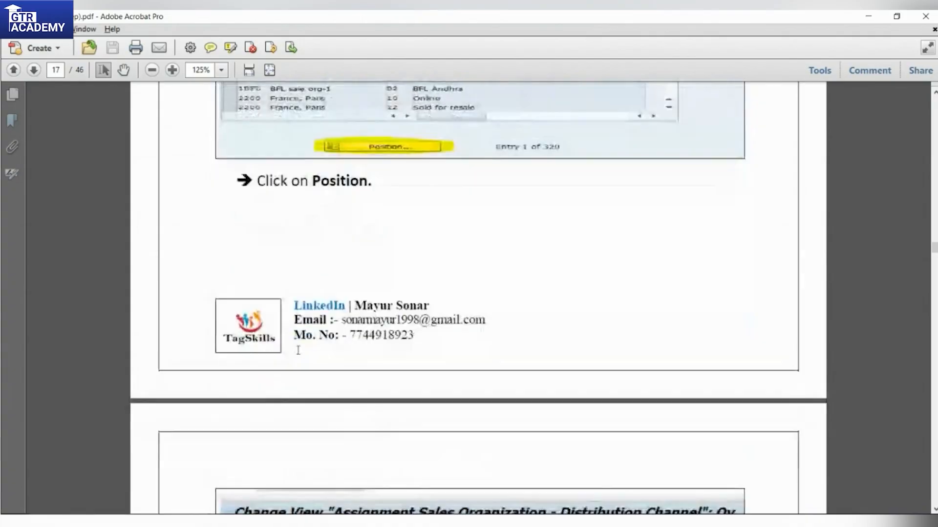
scroll(294, 346, "down", 10)
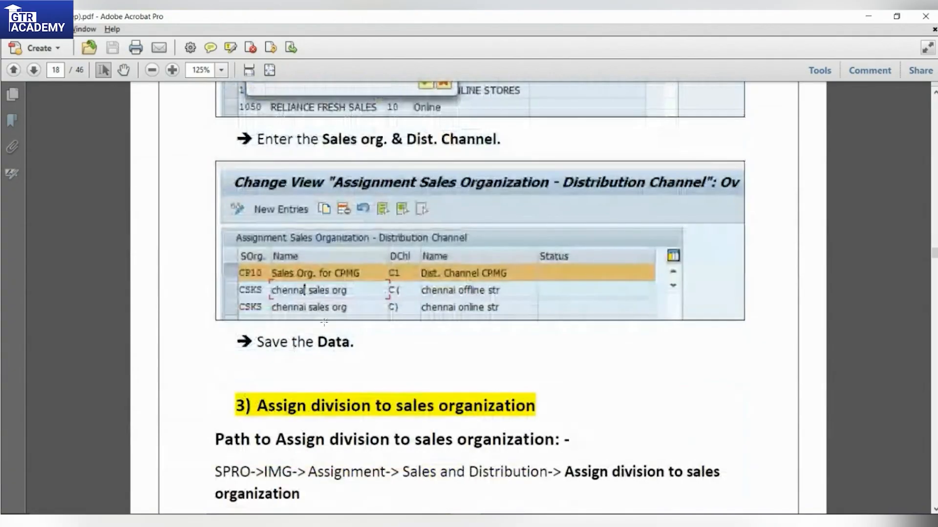
Step: Examine the guide's sections on assigning the division to the sales organization and setting up the sales area
left_click_drag(264, 380, 553, 431)
scroll(358, 413, "down", 20)
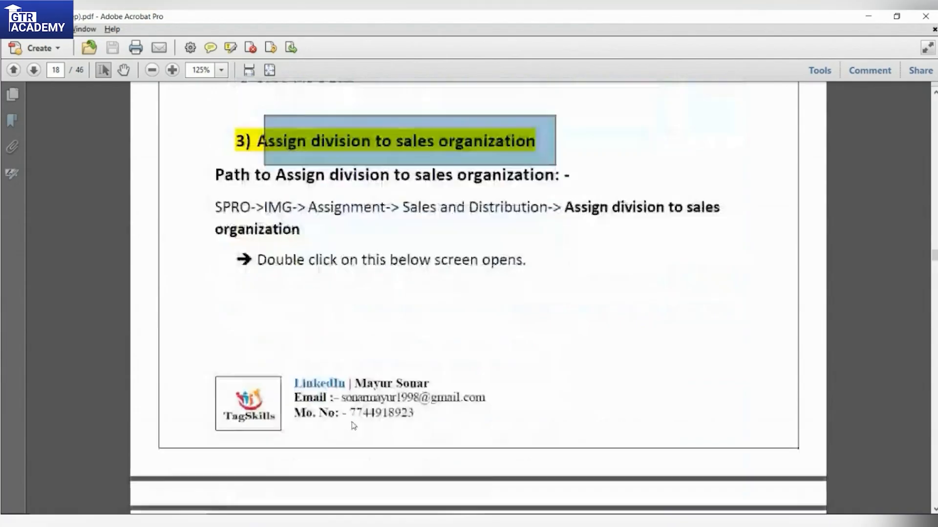
scroll(344, 423, "down", 20)
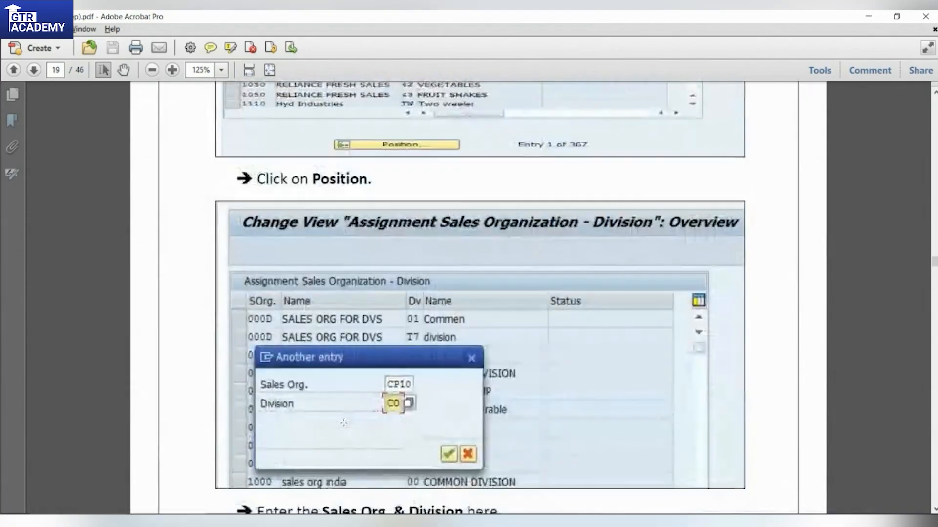
scroll(357, 427, "down", 12)
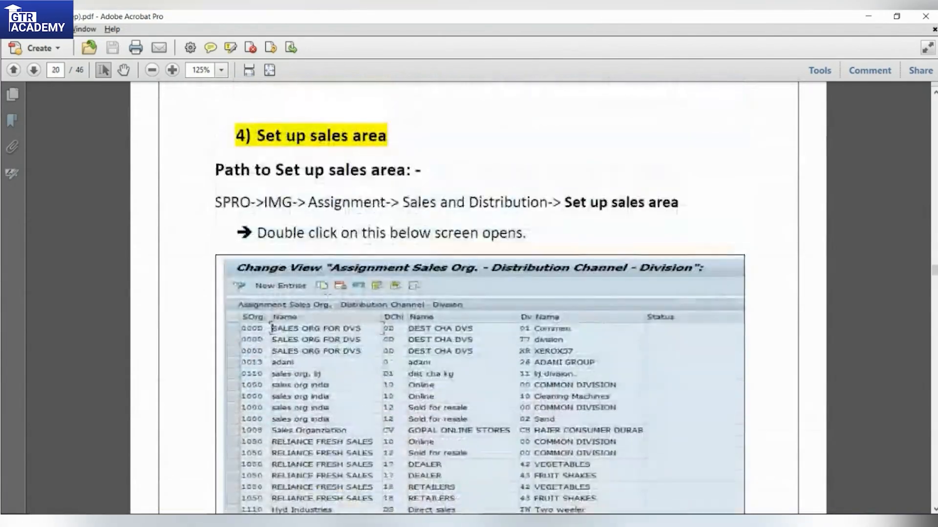
left_click_drag(258, 177, 675, 224)
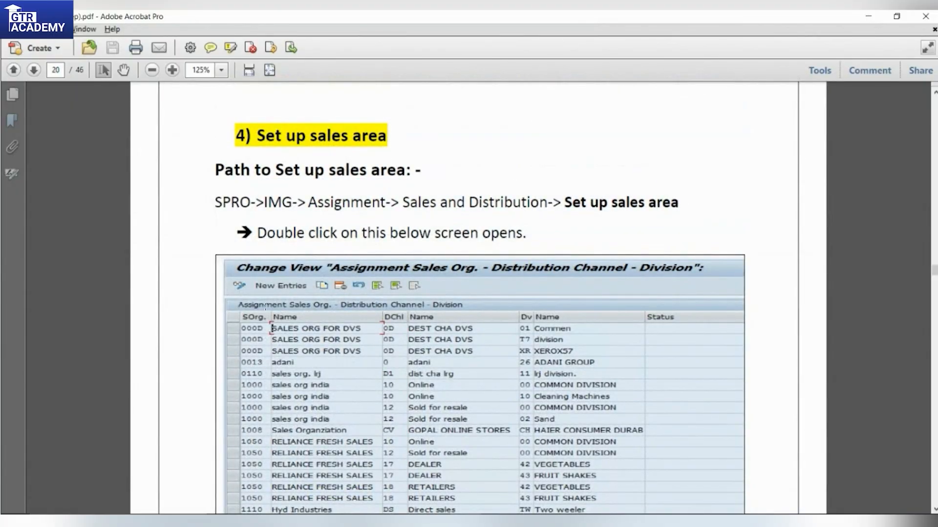
scroll(221, 280, "down", 3)
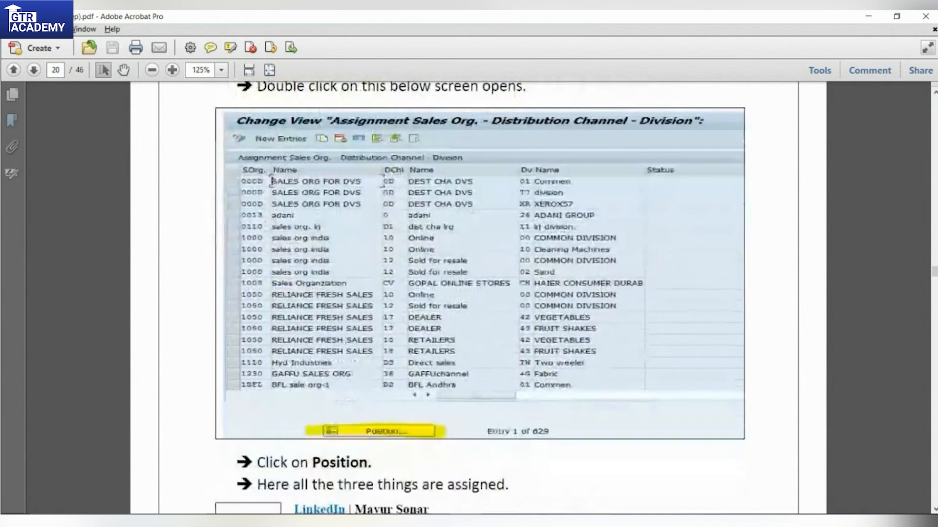
scroll(220, 280, "down", 1)
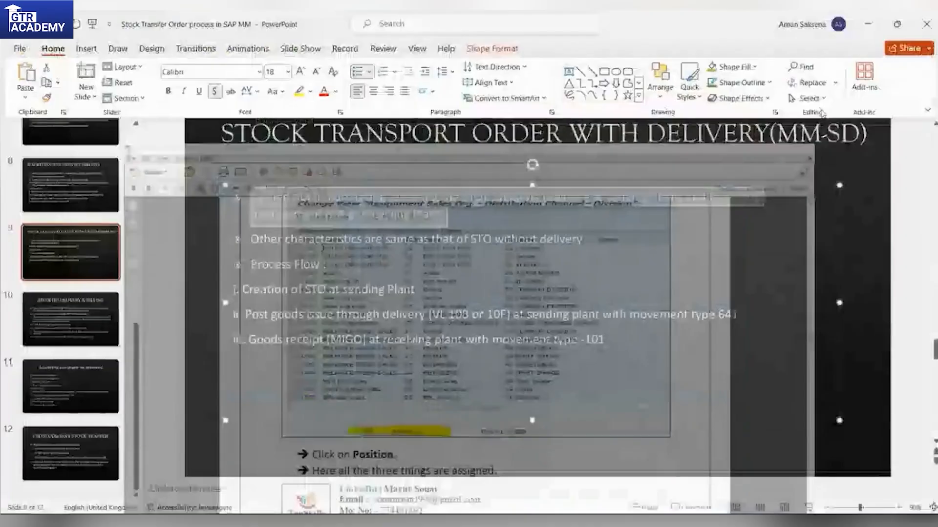
Step: Switch back to SAP and open the Assign sales office to sales area activity under Assignment, Sales and Distribution
key("alt+Tab")
key("alt+Tab")
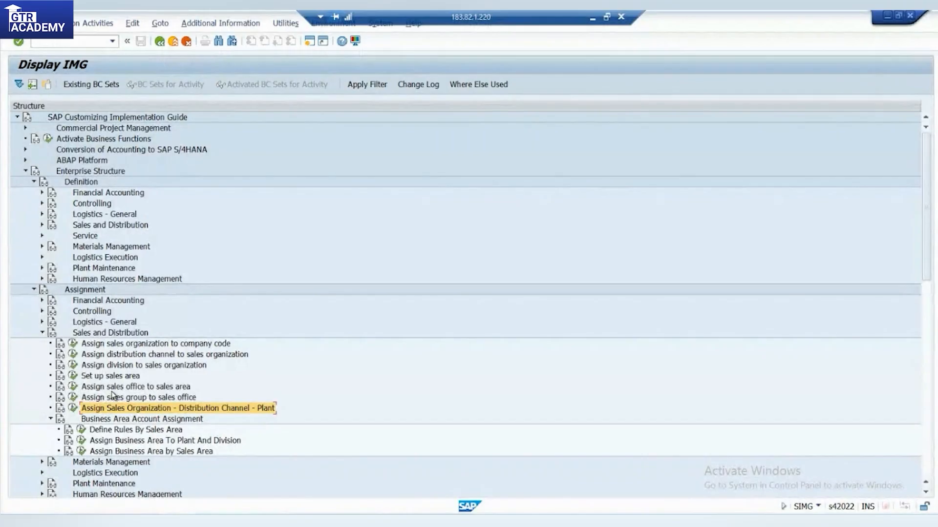
left_click(116, 390)
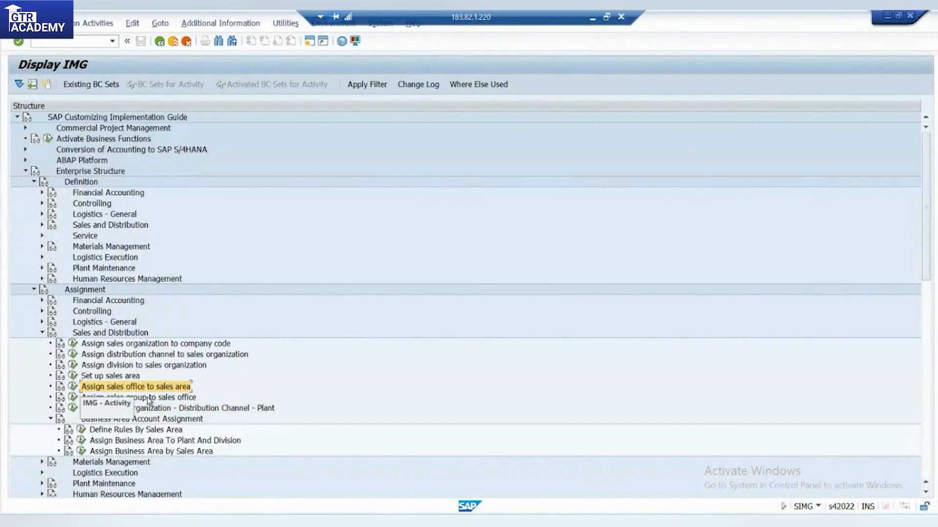
left_click(73, 387)
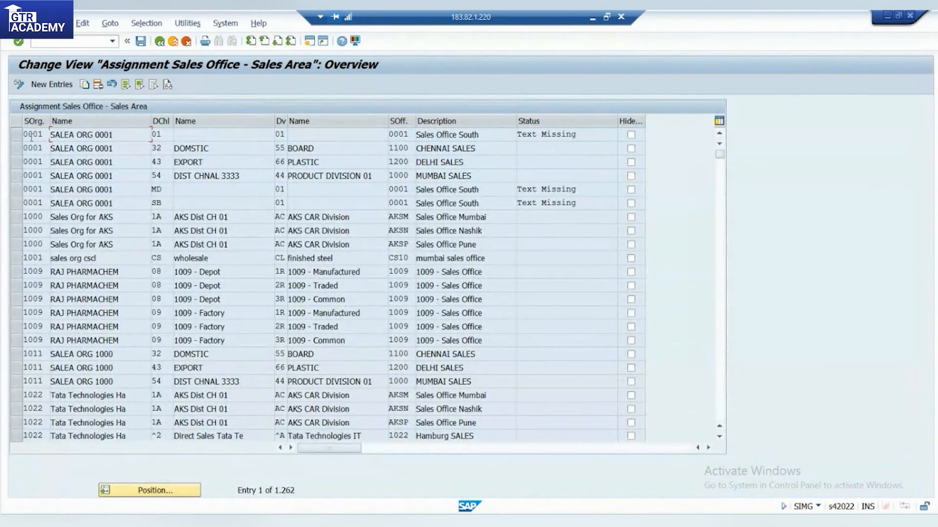
Step: Position the sales office assignments on sales organization ALSO, distribution channel AL and division AL, and select that entry
left_click(166, 490)
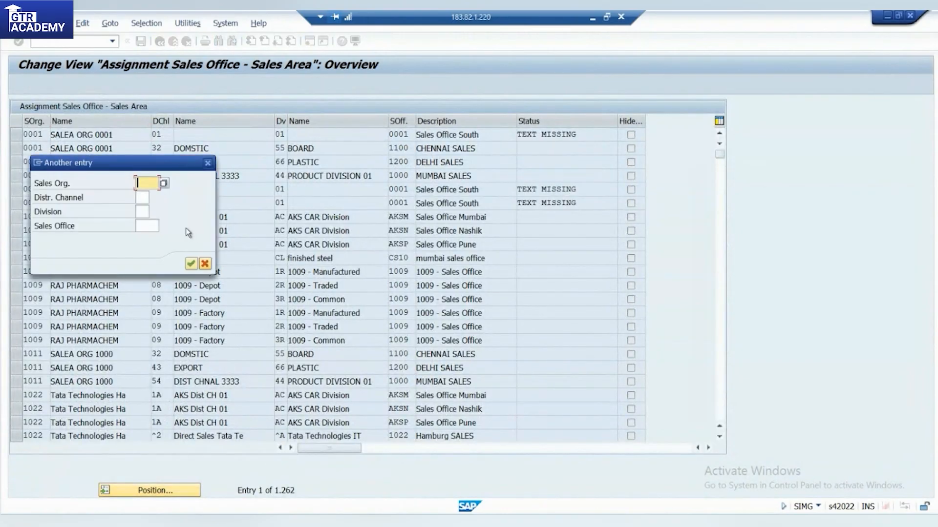
left_click(150, 184)
left_click(156, 205)
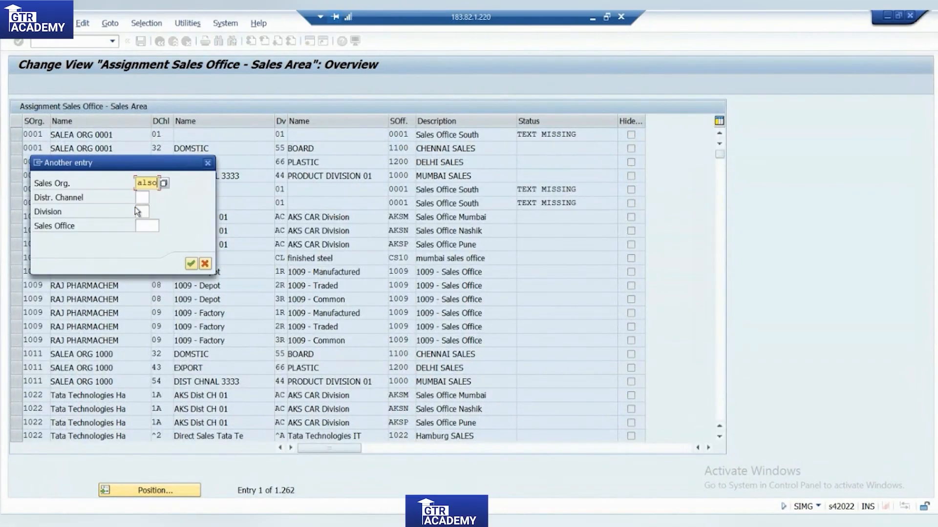
left_click(143, 198)
left_click(141, 209)
left_click(143, 211)
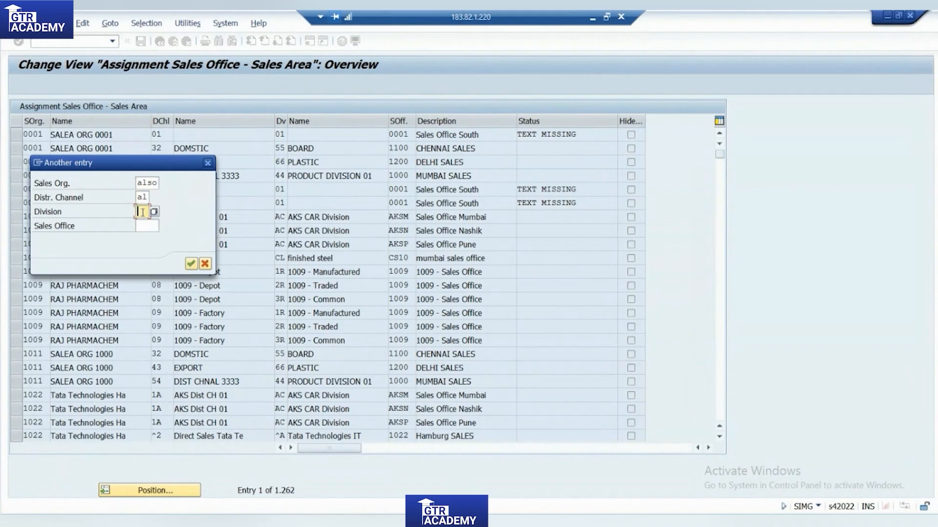
left_click(146, 224)
left_click(191, 264)
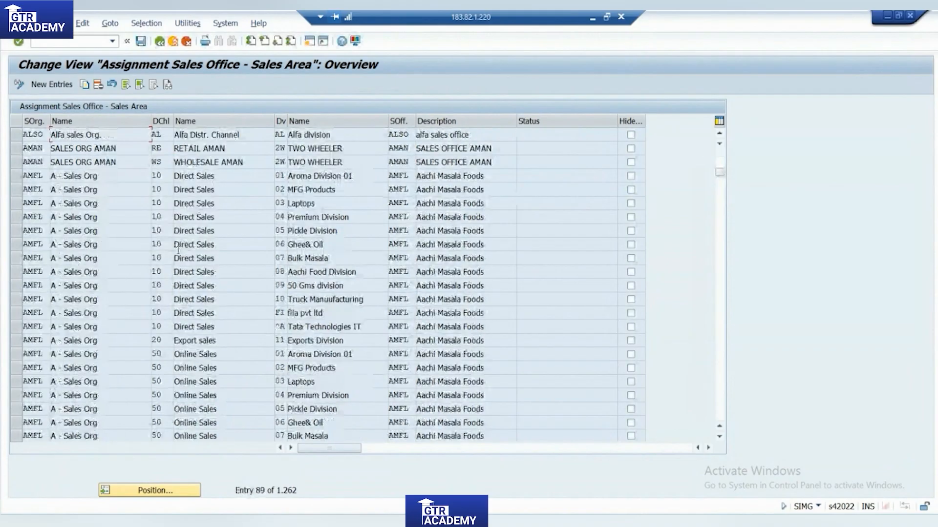
left_click(20, 153)
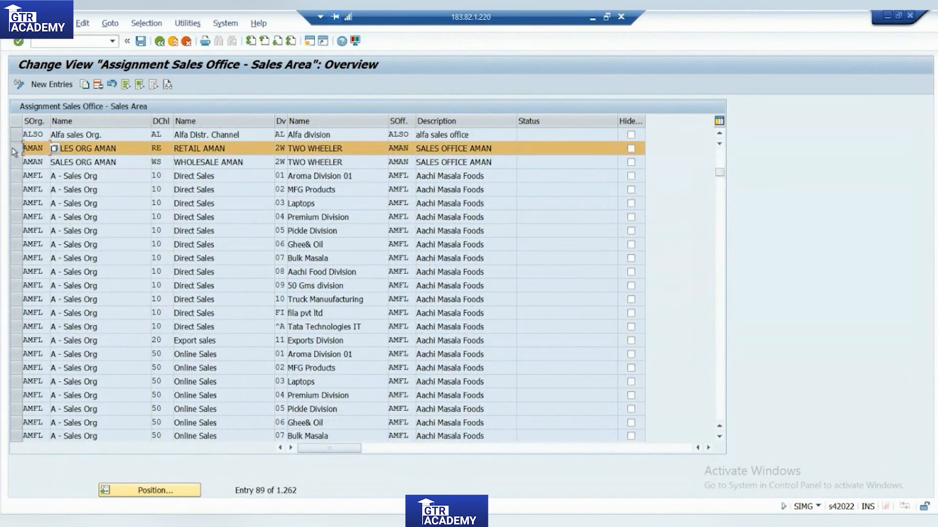
left_click(16, 135)
left_click(235, 138)
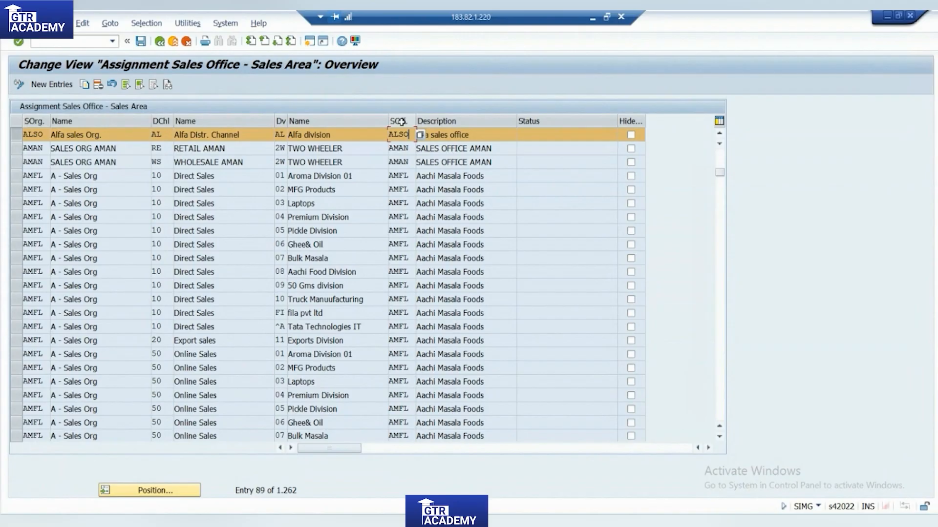
Step: Read the documentation on assigning sales offices to sales areas, marking the sentence about belonging to several areas, and close it
left_click(167, 85)
left_click_drag(262, 108, 648, 110)
left_click_drag(574, 108, 384, 117)
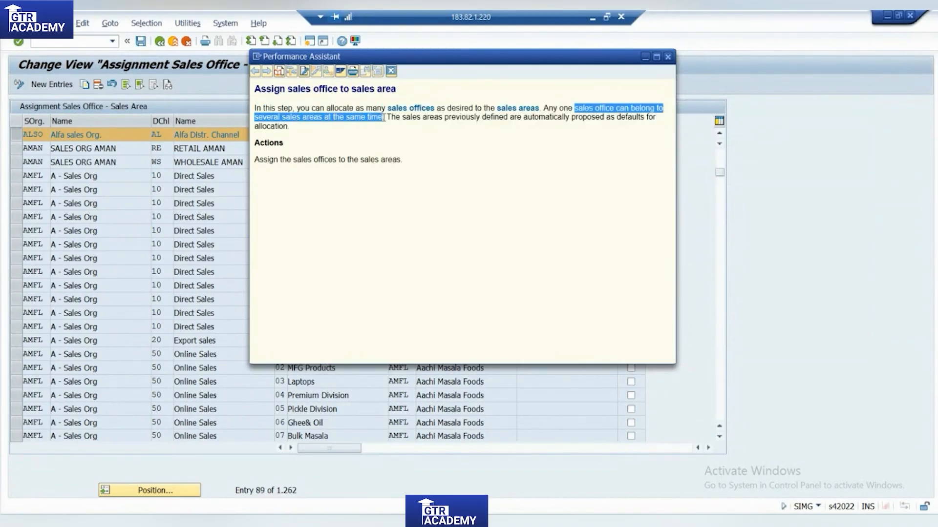
left_click(668, 57)
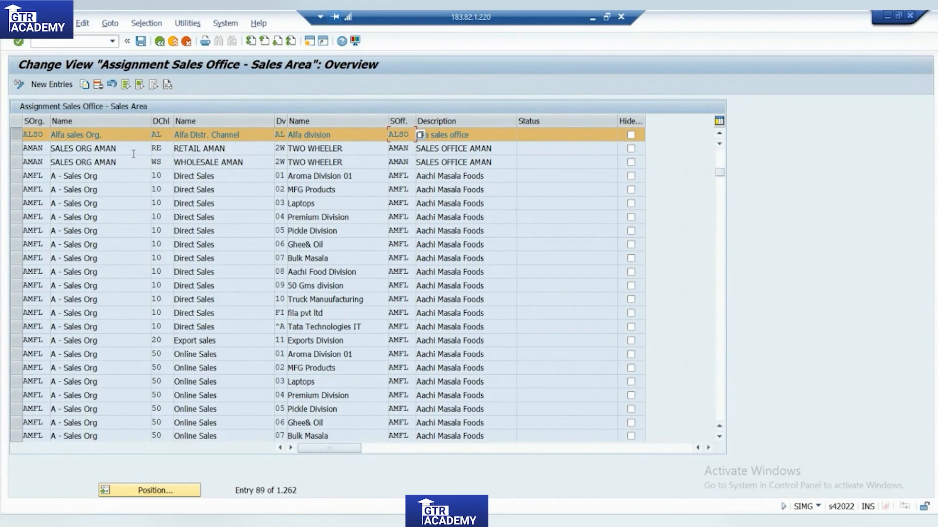
Step: Check the ALSO entry's sales organization, distribution channel, division and sales office fields in the assignment overview
left_click(280, 135)
left_click(358, 138)
left_click(158, 136)
left_click(44, 134)
left_click(59, 140)
left_click_drag(407, 135, 390, 134)
left_click(41, 135)
left_click_drag(336, 134, 287, 134)
left_click(65, 148)
left_click_drag(24, 135, 43, 135)
left_click(86, 134)
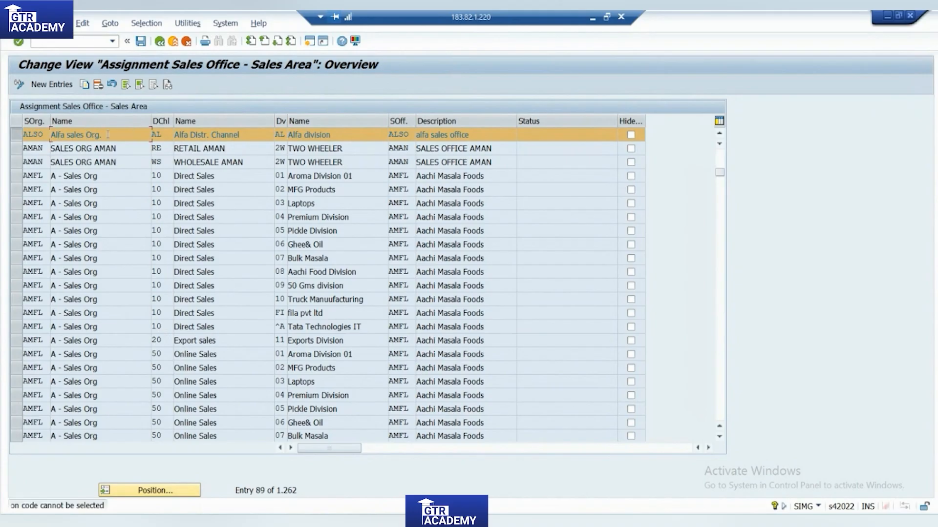
Step: Return to the implementation guide structure and review the assignments of sales organization to company code, and distribution channel and division to sales organization
left_click(159, 41)
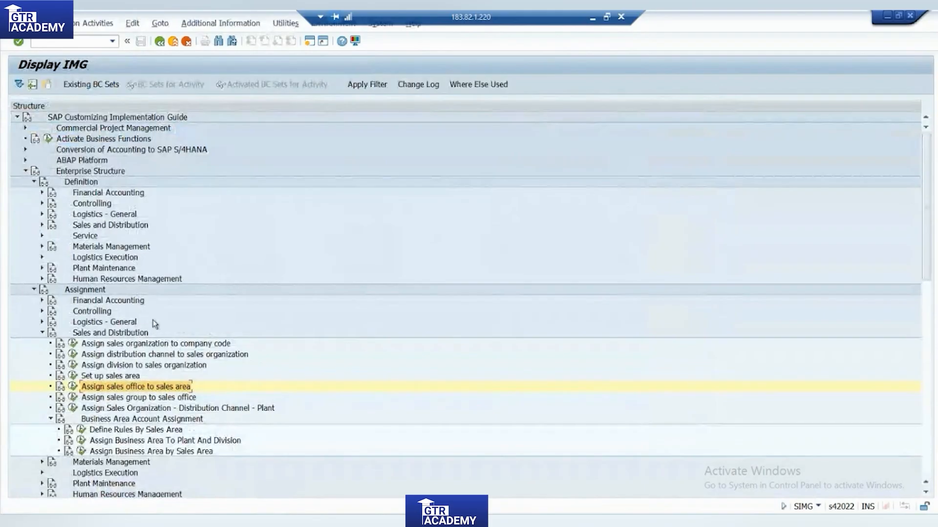
left_click(155, 345)
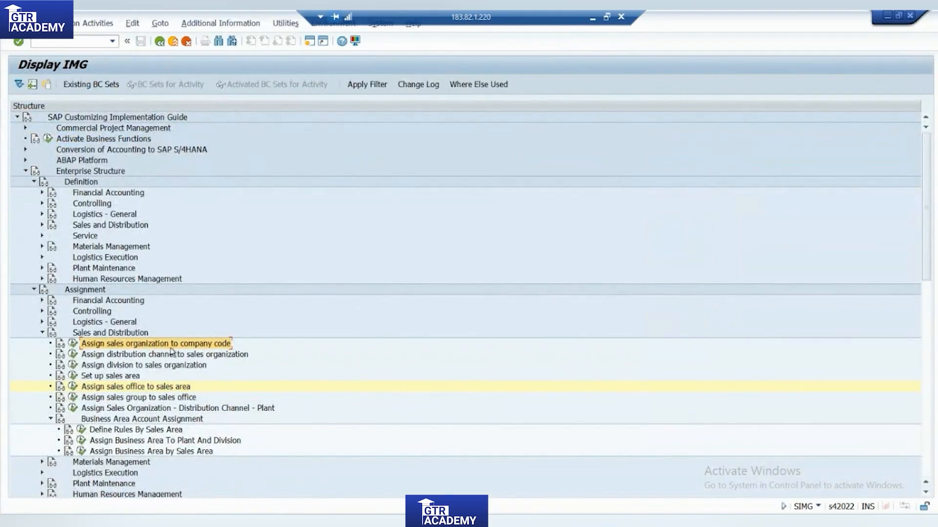
left_click(195, 355)
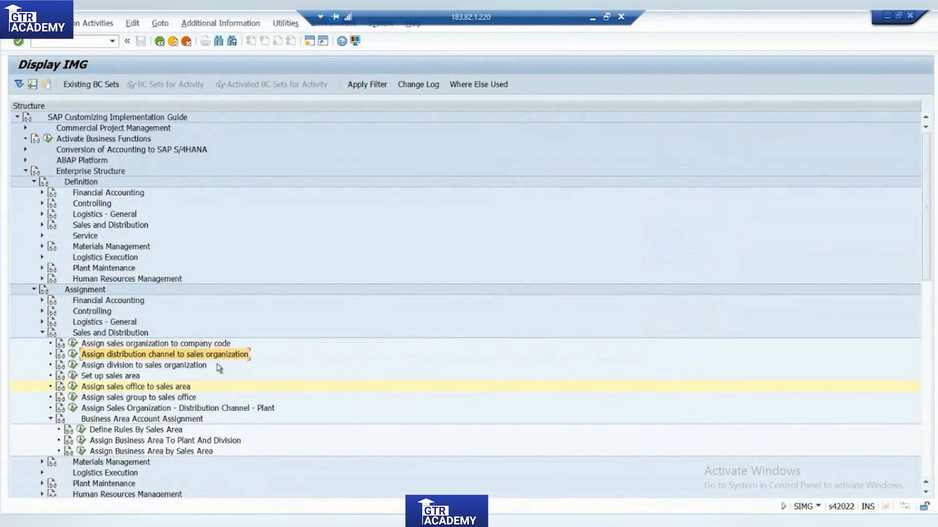
left_click(173, 366)
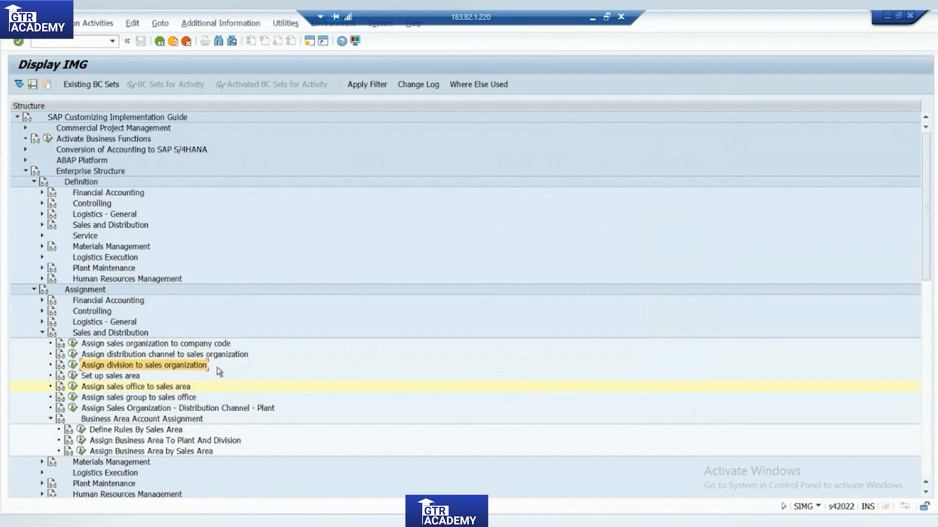
Step: Open the sales office to sales area assignments, position on the ALSO entry to check it, and return to the guide structure
left_click(126, 379)
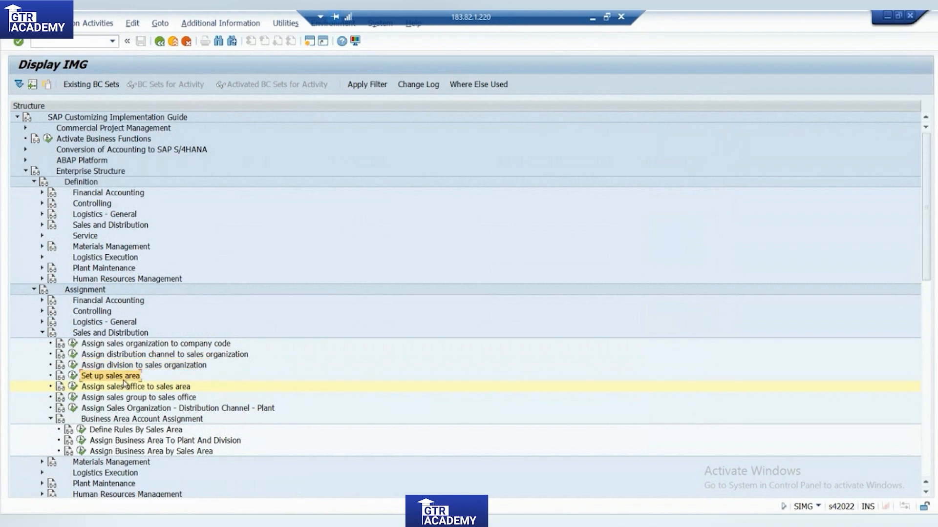
left_click(72, 386)
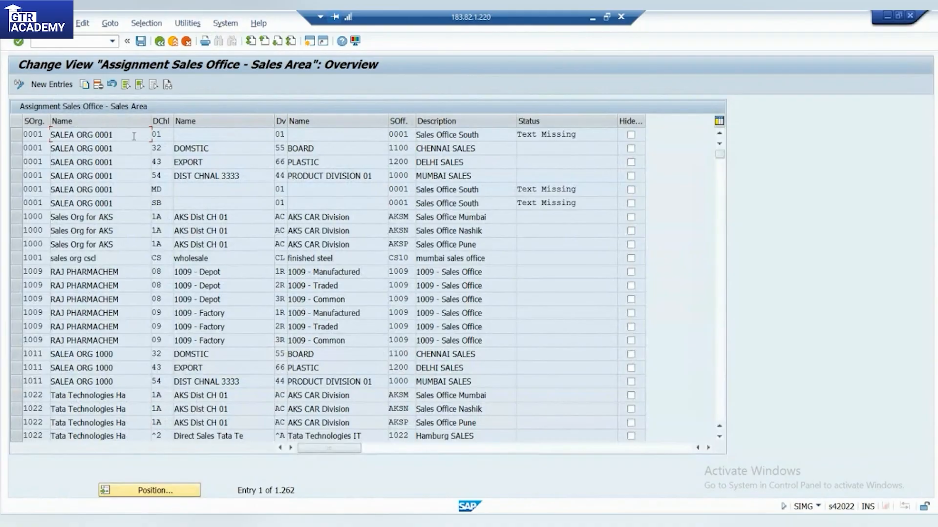
left_click(38, 135)
left_click(176, 492)
left_click(148, 183)
left_click(152, 205)
key("Return")
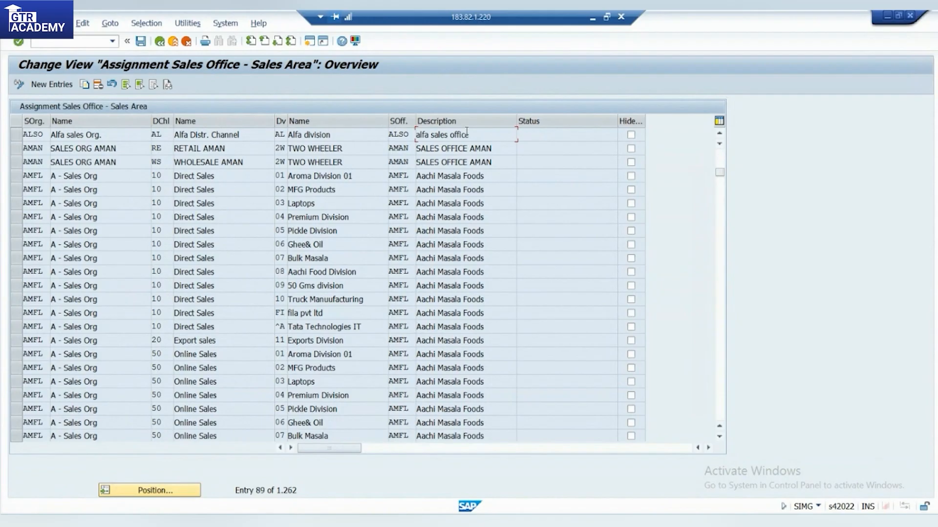
left_click(160, 41)
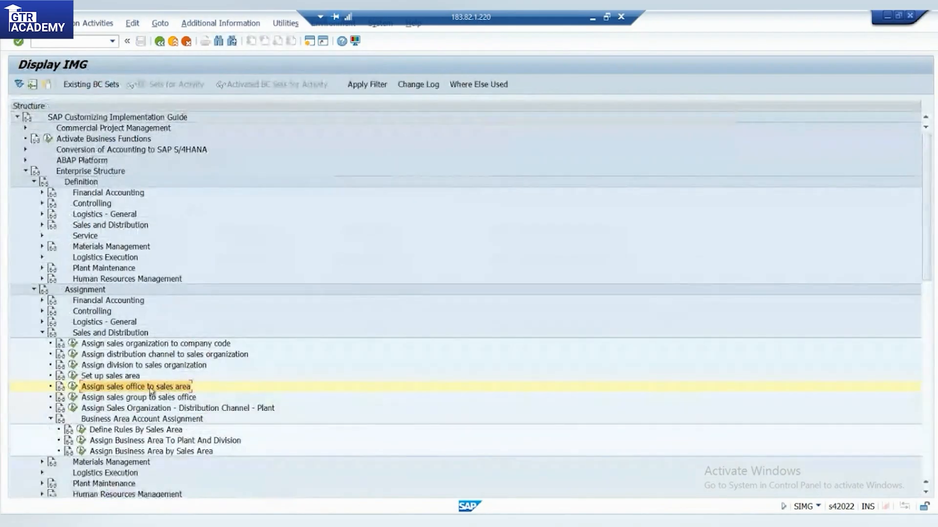
Step: Open the assignment of sales organization, distribution channel and plant, and position the list on sales organization ALSO
left_click(116, 398)
left_click(138, 408)
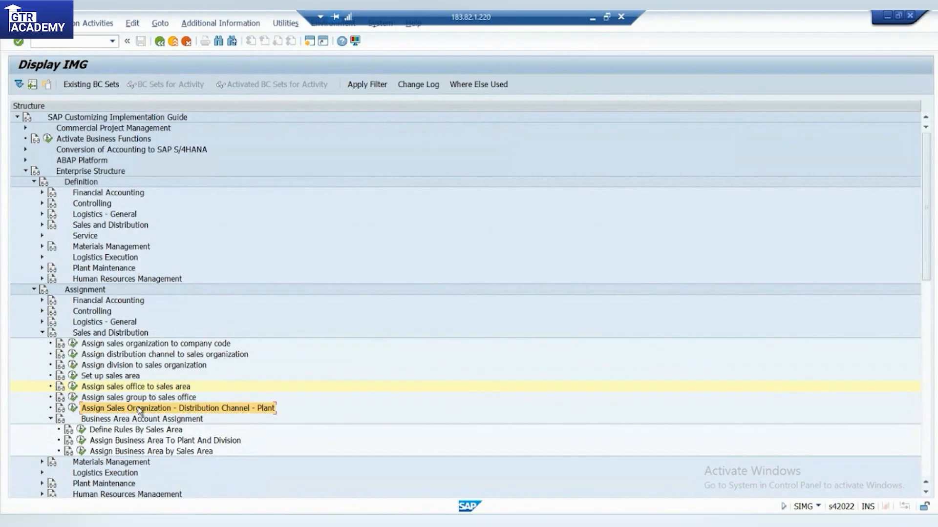
left_click(73, 411)
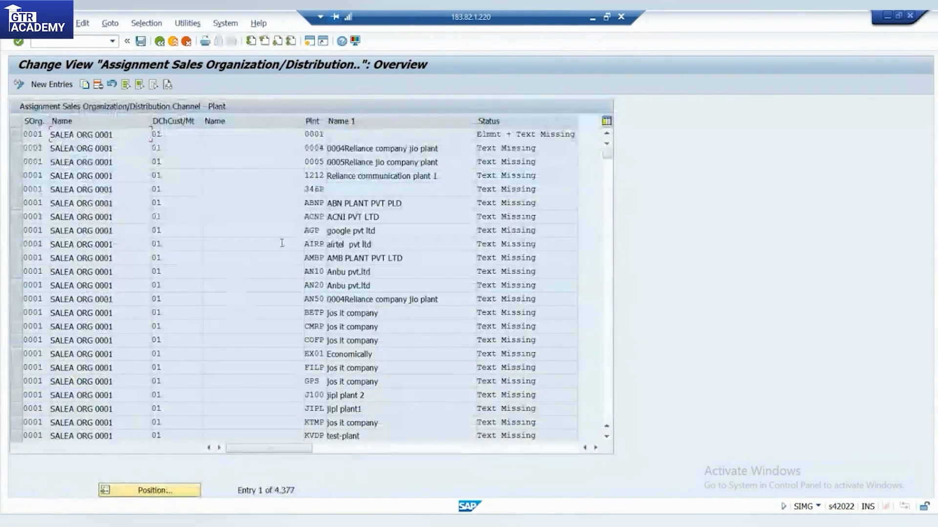
left_click(162, 494)
type("also")
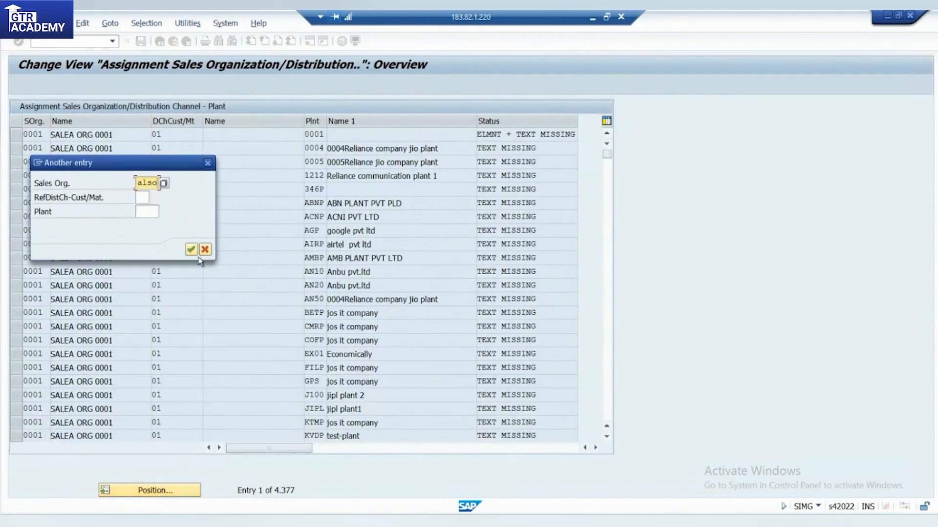
left_click(192, 250)
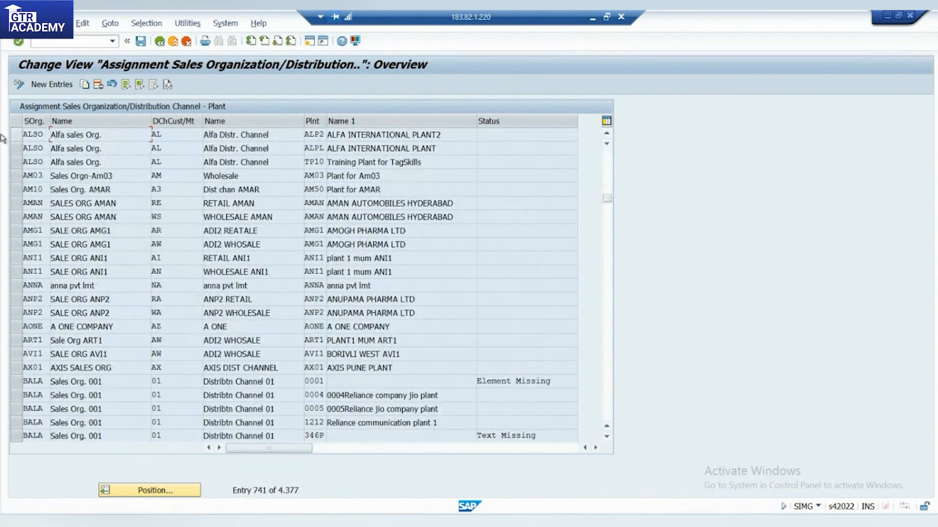
left_click(28, 135)
left_click(395, 135)
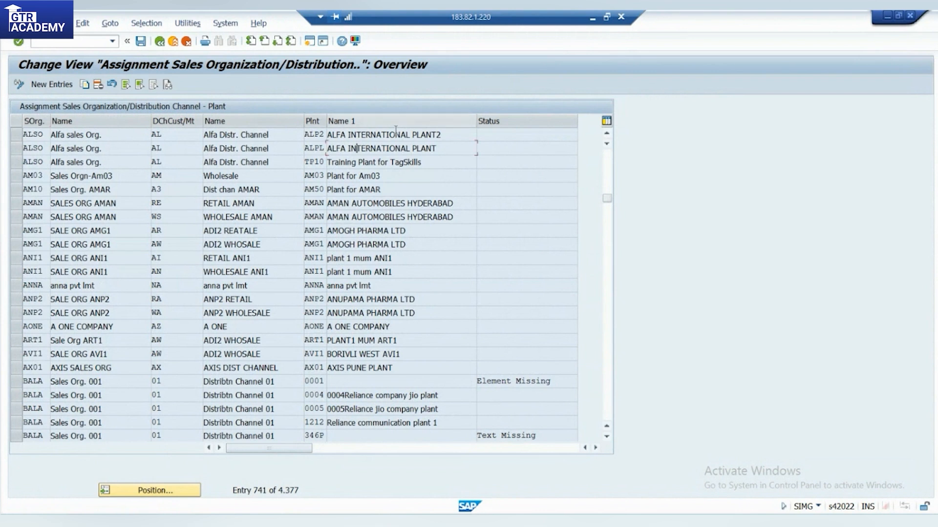
Step: Delete the ALSO assignment for distribution channel AL and plant ALP2, and save it under customizing request WALK905422
left_click(14, 137)
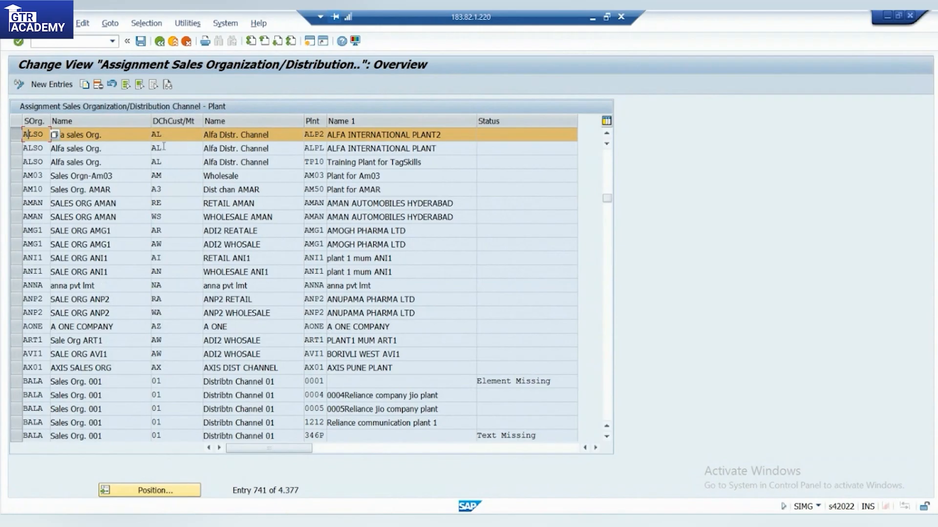
left_click(98, 85)
scroll(122, 188, "up", 1)
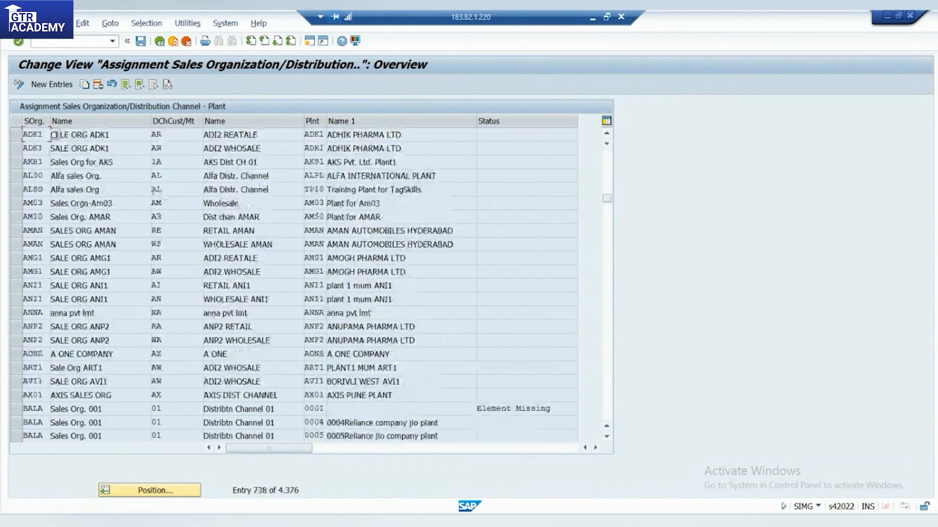
left_click(38, 179)
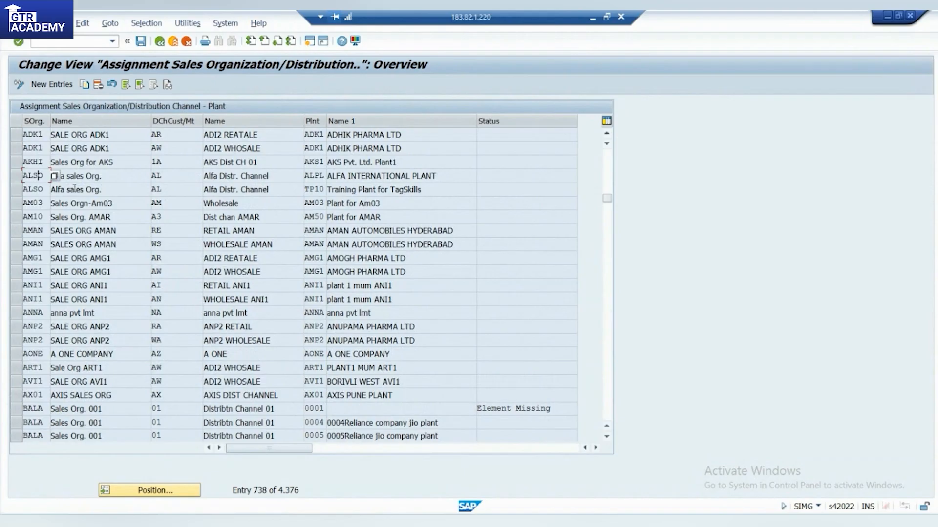
left_click(16, 190)
left_click(395, 189)
left_click(16, 190)
left_click(141, 41)
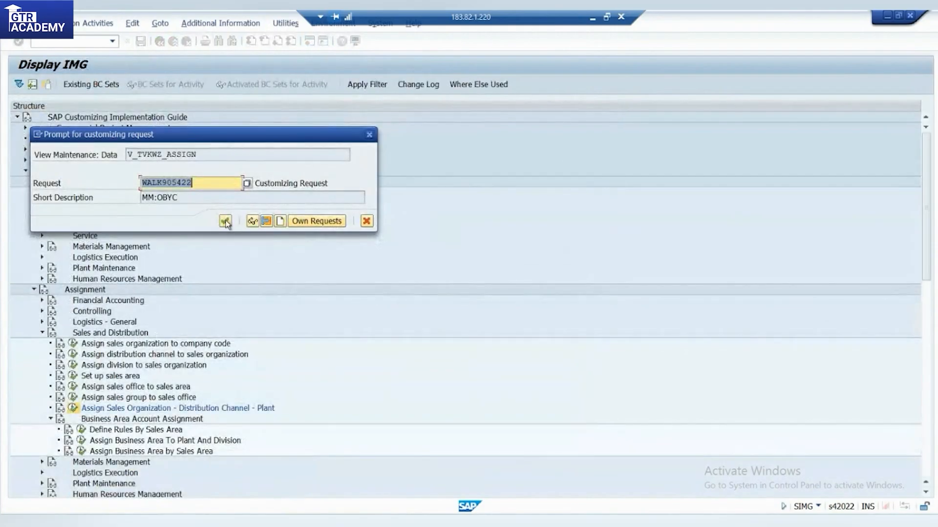
left_click(226, 225)
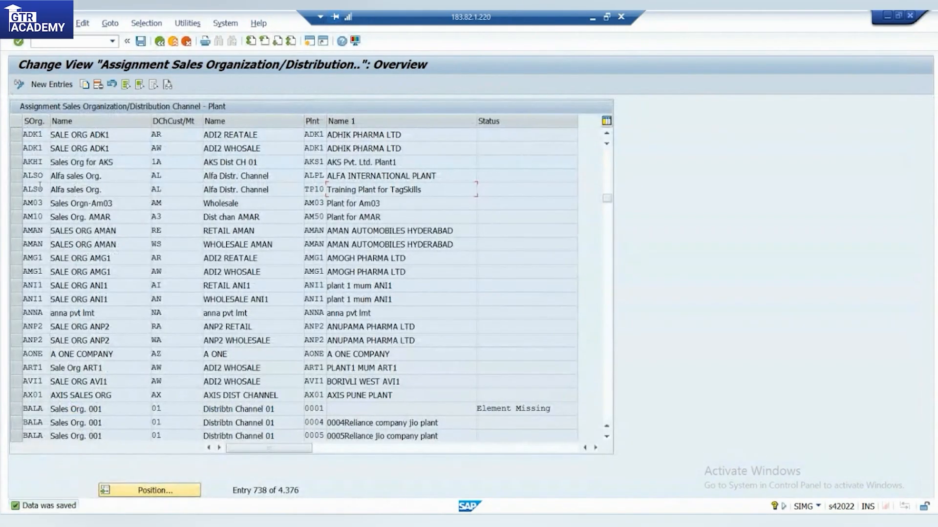
Step: Select the ALSO assignment with plant ALPL and check its sales organization, reference distribution channel and plant fields
left_click(18, 177)
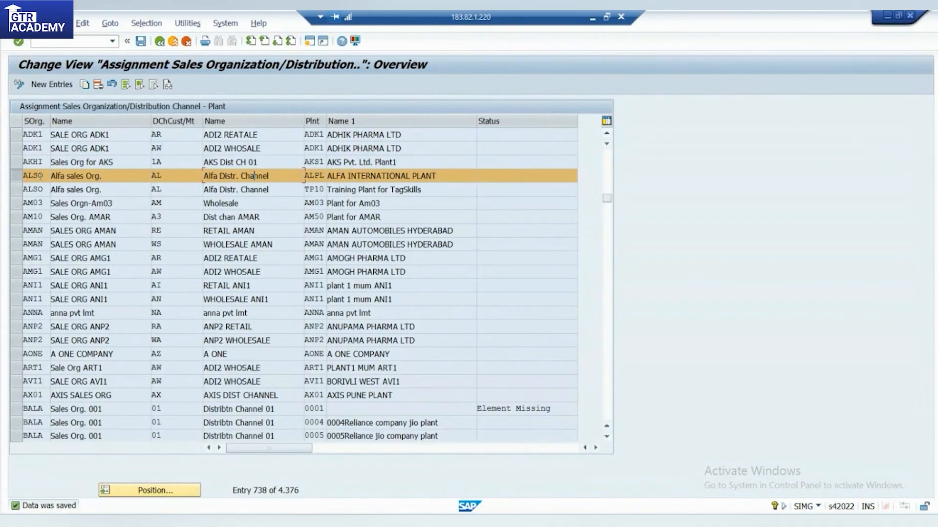
left_click(81, 175)
left_click(181, 182)
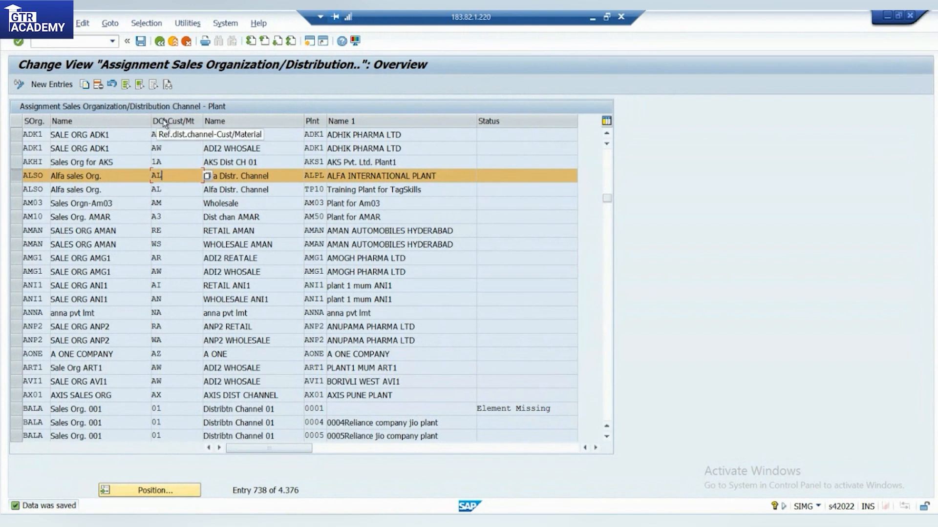
left_click(323, 179)
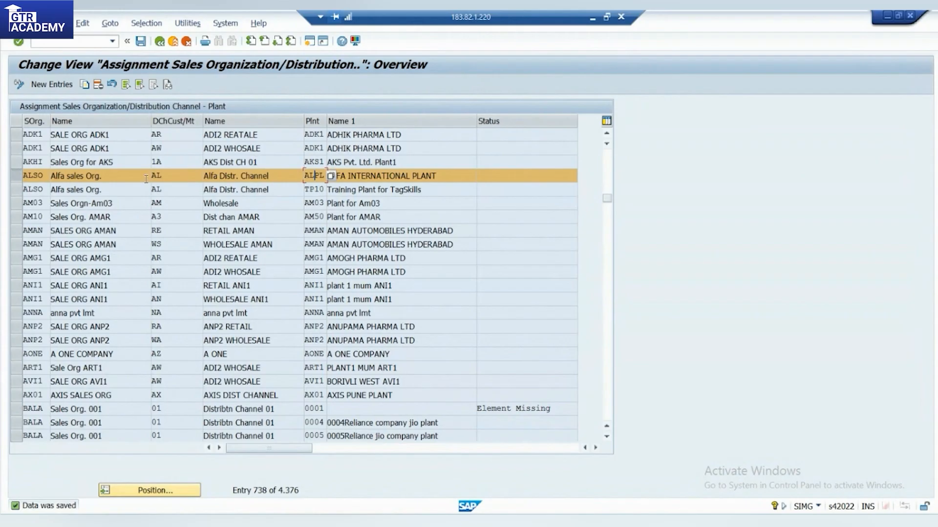
left_click(72, 176)
left_click(33, 175)
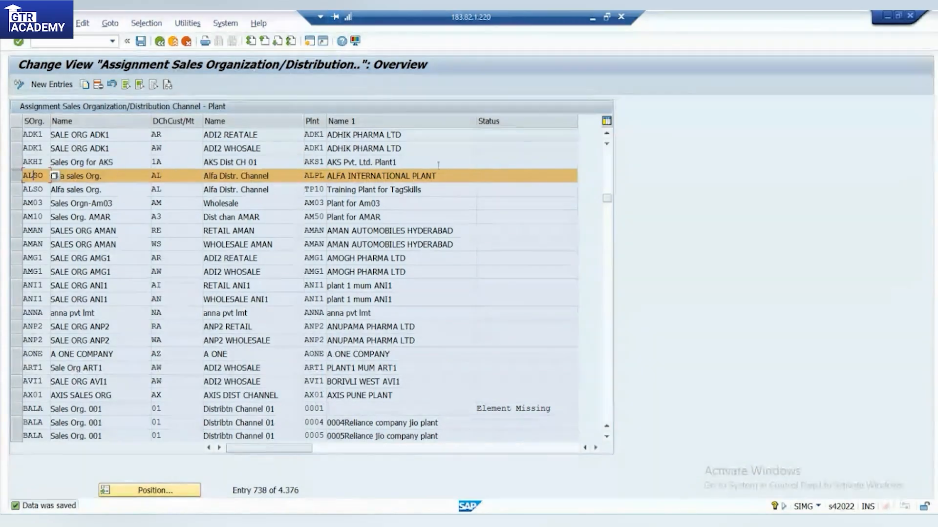
left_click(376, 177)
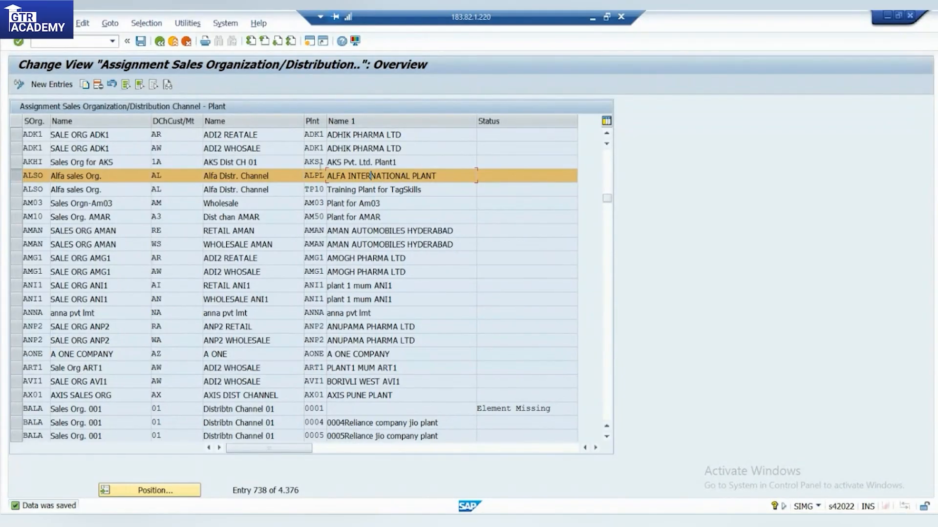
left_click(314, 177)
Step: Switch to the PDF guide in Acrobat and read the instructions for assigning sales organization, distribution channel and division, marking the entry instruction
left_click(592, 19)
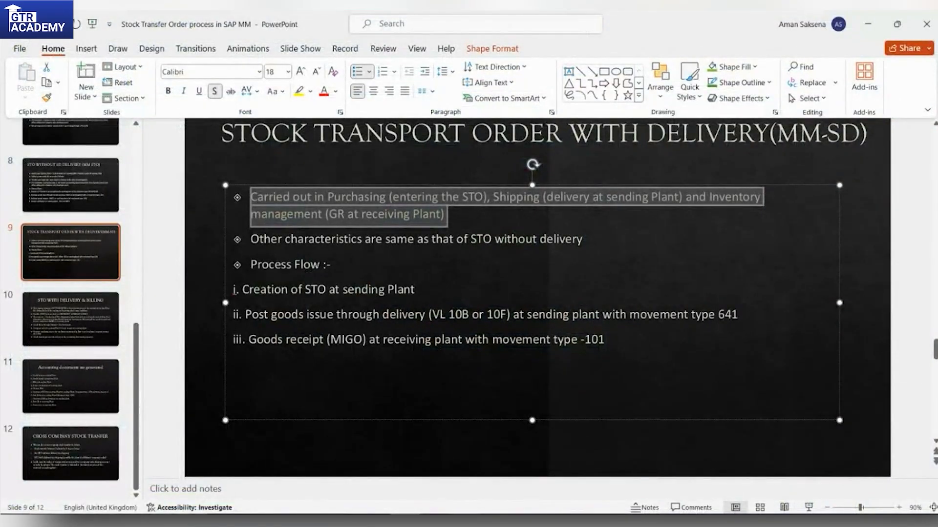
key("alt+Tab")
scroll(475, 346, "down", 8)
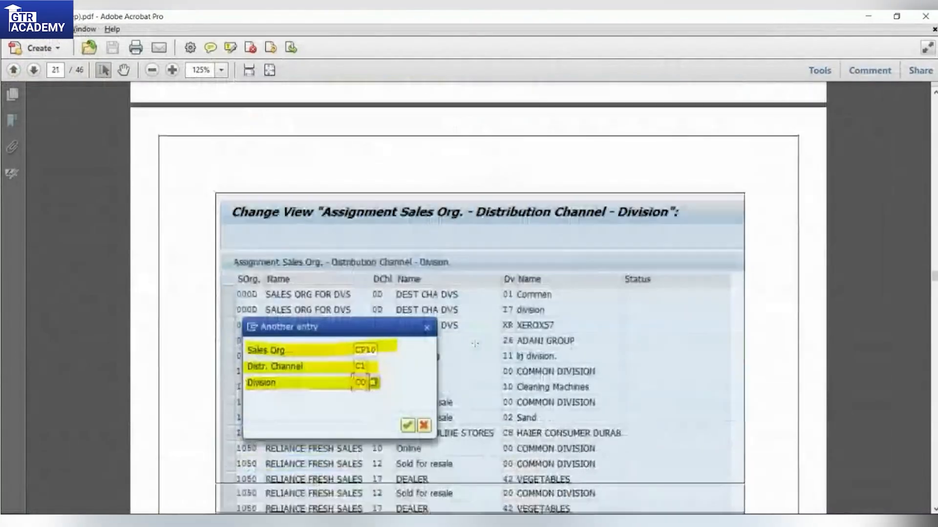
scroll(320, 392, "down", 5)
left_click_drag(297, 391, 593, 400)
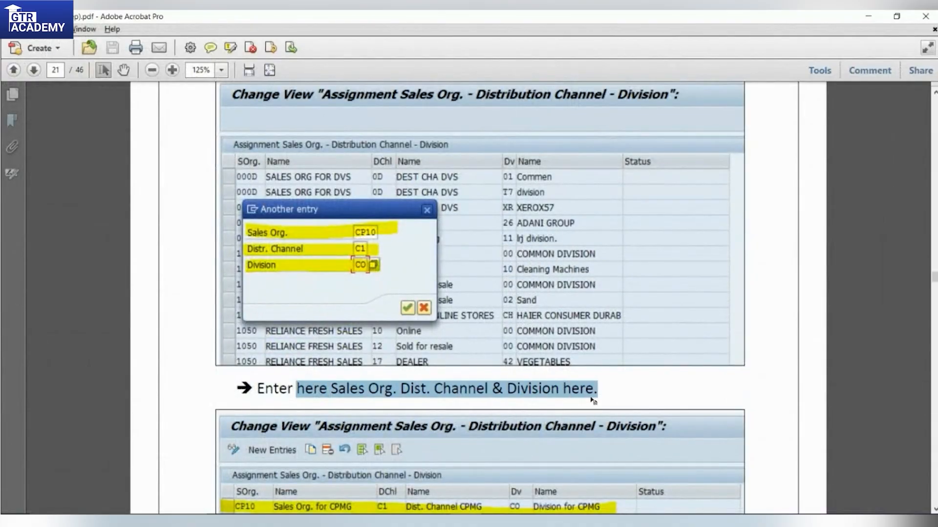
scroll(593, 400, "down", 7)
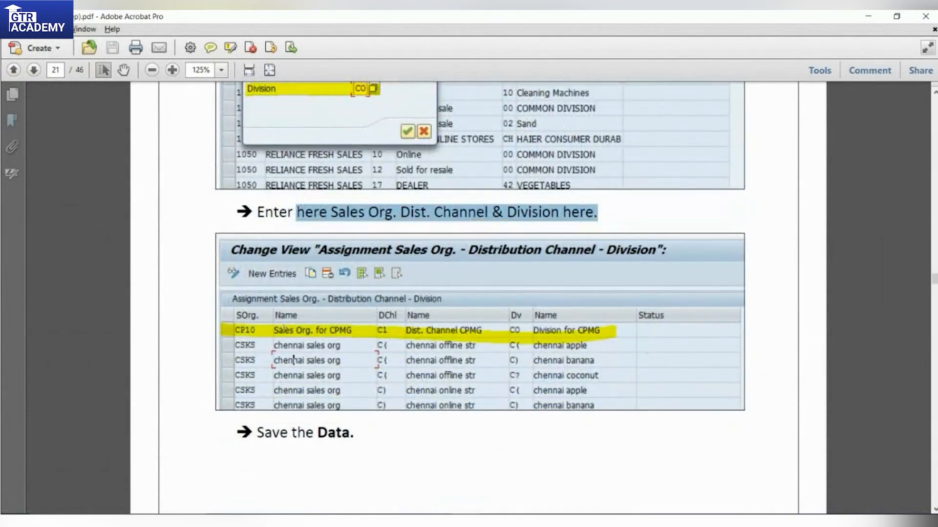
Step: Read section 5 on assigning sales organization, distribution channel and plant, marking its heading and customizing path and reviewing the example screens
scroll(294, 360, "down", 12)
left_click_drag(253, 237, 656, 234)
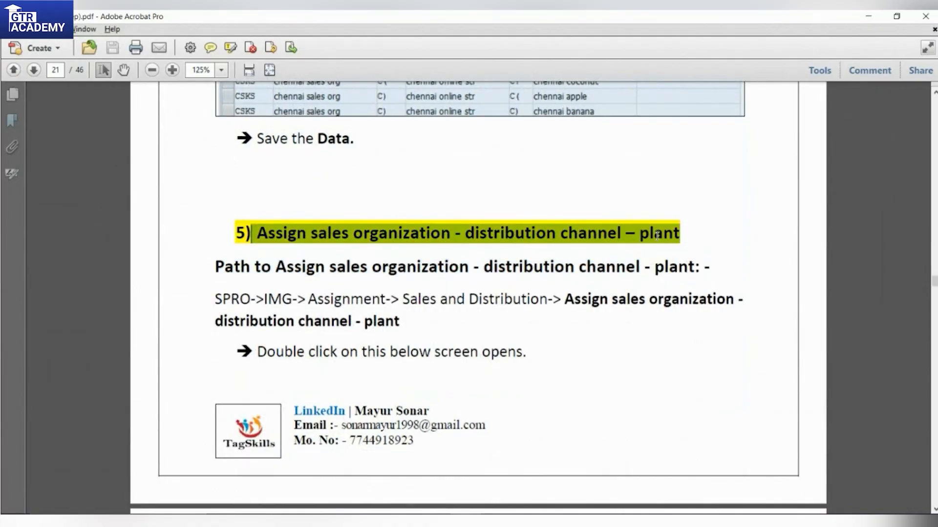
left_click_drag(470, 300, 400, 327)
scroll(400, 327, "down", 10)
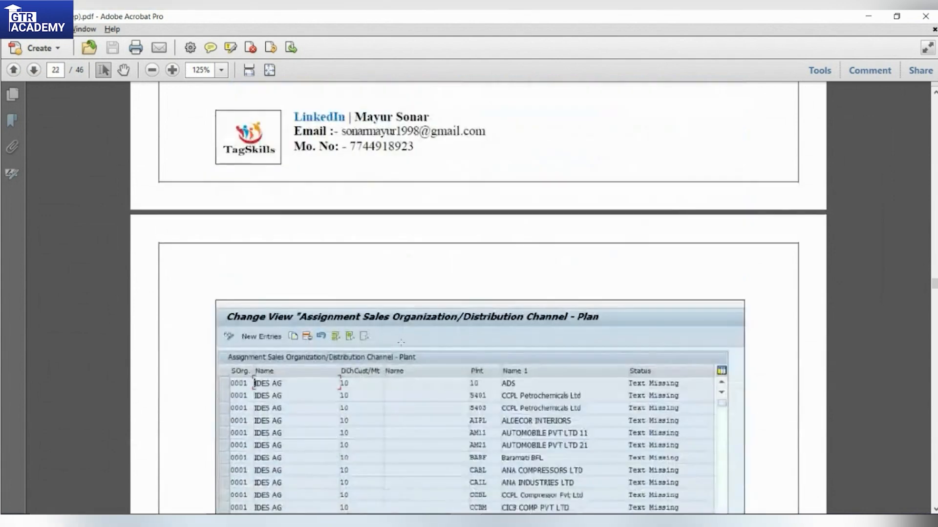
scroll(537, 263, "up", 5)
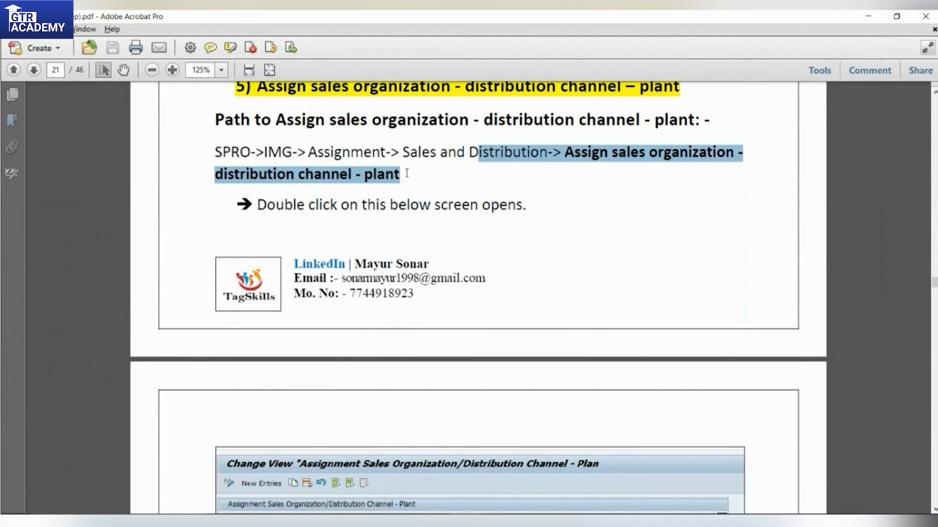
scroll(483, 325, "down", 5)
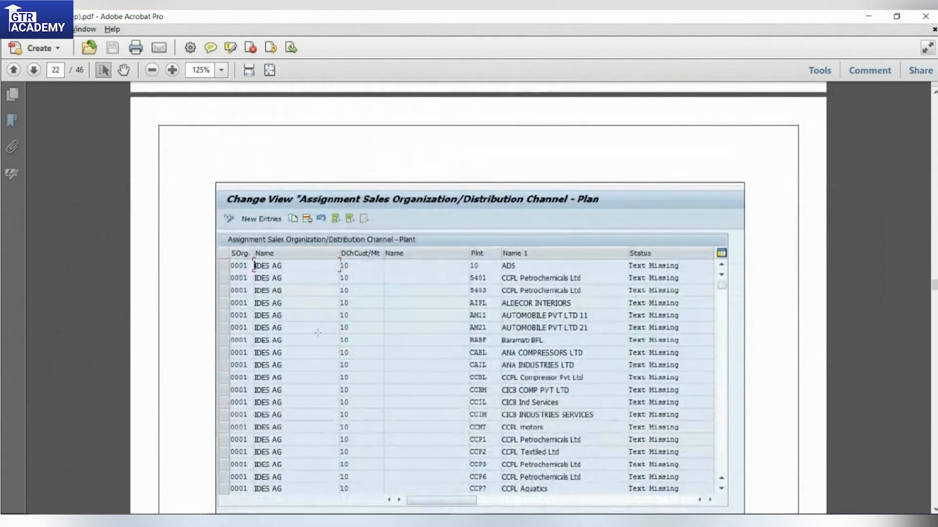
scroll(387, 272, "down", 10)
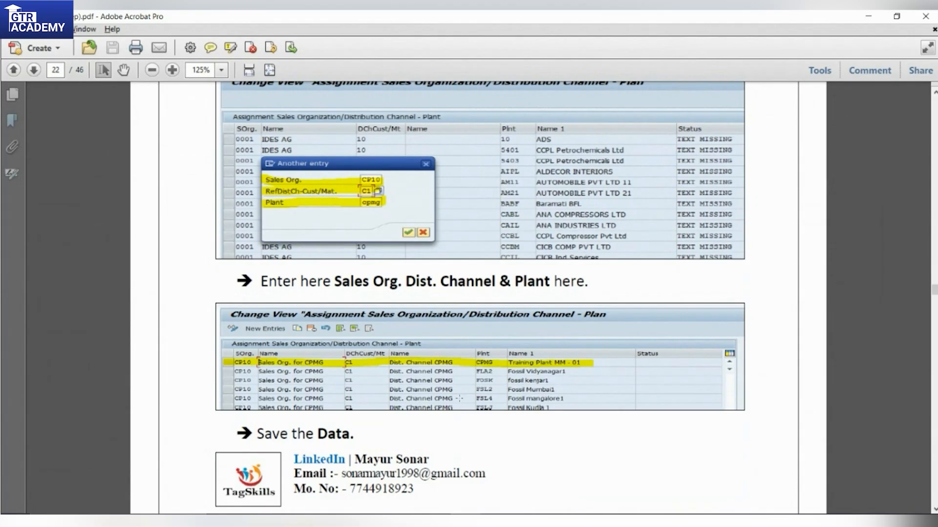
scroll(419, 390, "down", 8)
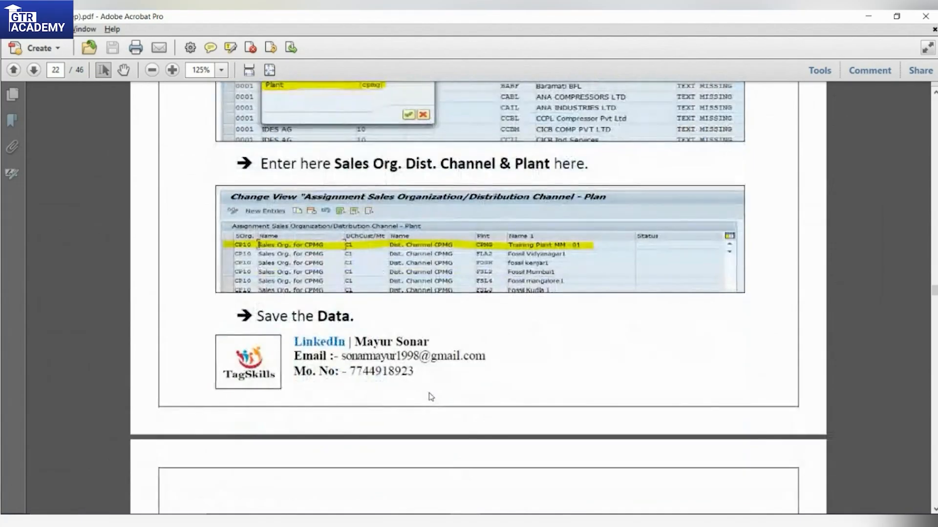
scroll(427, 389, "up", 4)
scroll(429, 398, "down", 6)
scroll(431, 410, "up", 7)
scroll(431, 410, "up", 3)
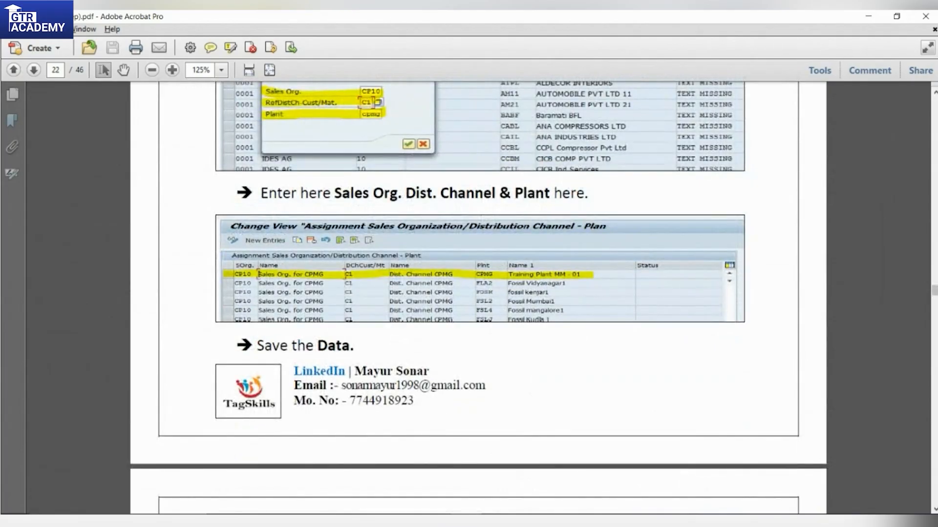
Step: Go back to the Intra STO overview on page 5 and mark plant CPMG as the supplying plant
scroll(479, 298, "up", 15)
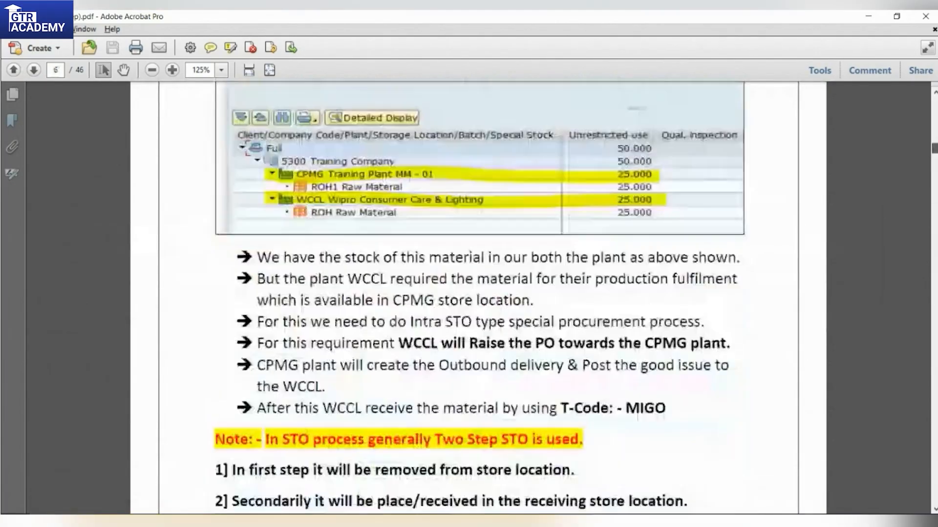
scroll(508, 376, "up", 10)
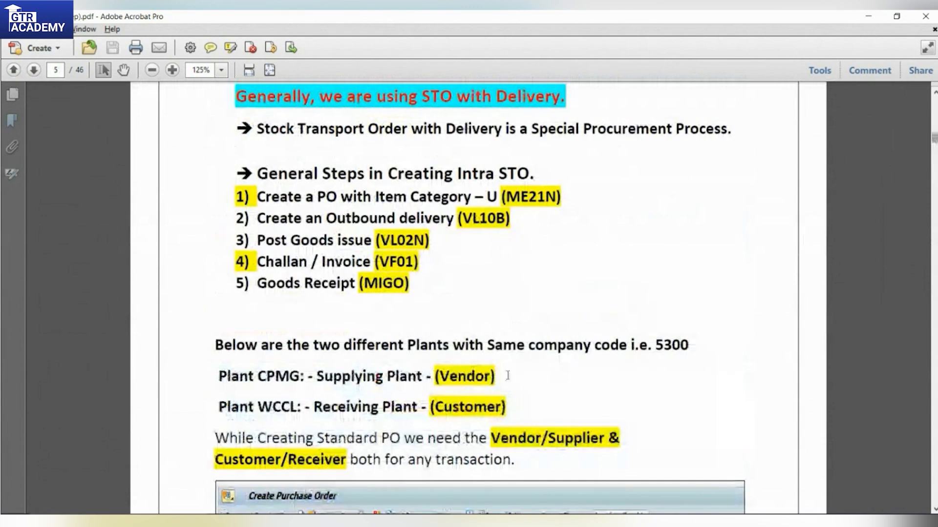
left_click_drag(254, 376, 410, 374)
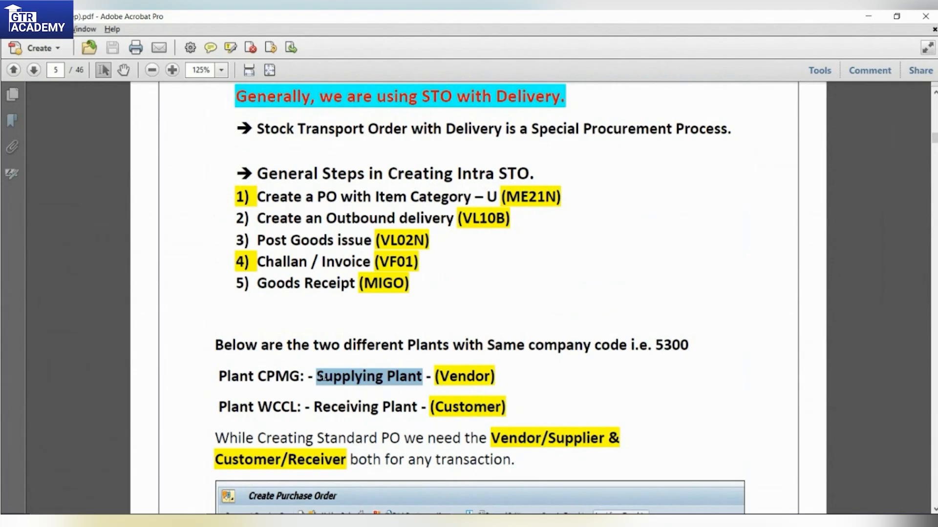
left_click(320, 376)
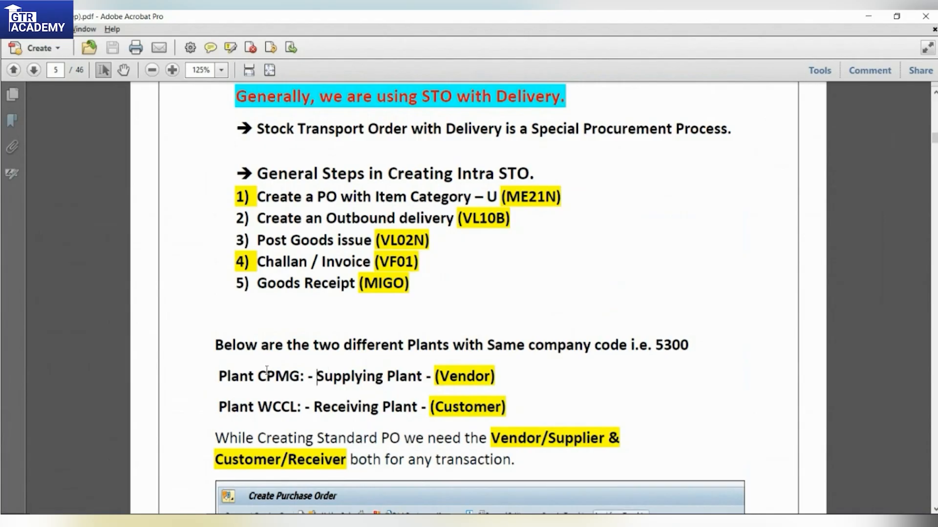
left_click_drag(257, 377, 423, 376)
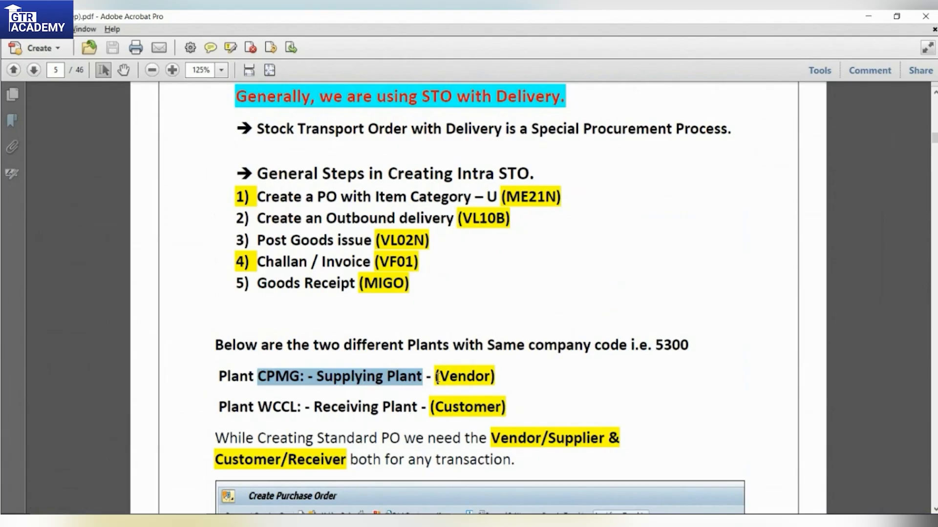
Step: Mark the receiving plant WCCL line in the Intra STO overview, and go forward to section 4 on setting up the sales area
left_click_drag(436, 376, 424, 469)
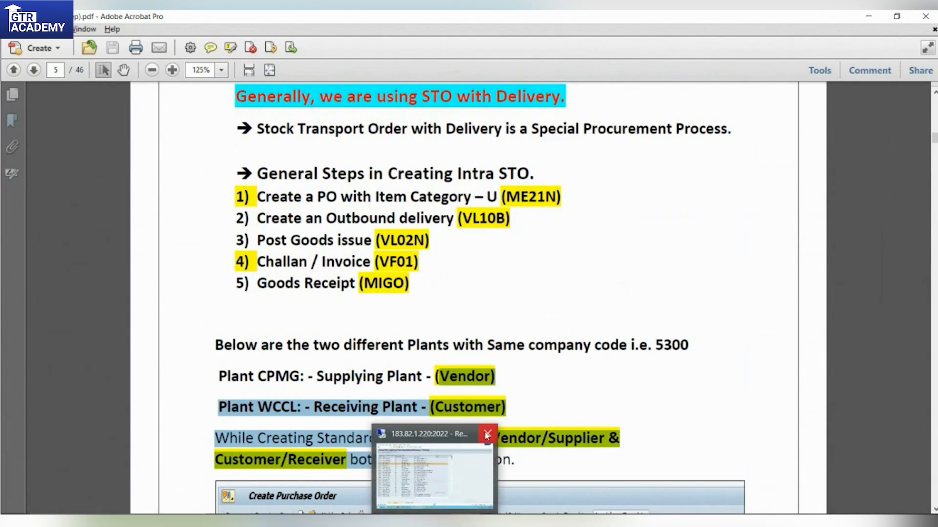
scroll(582, 324, "down", 20)
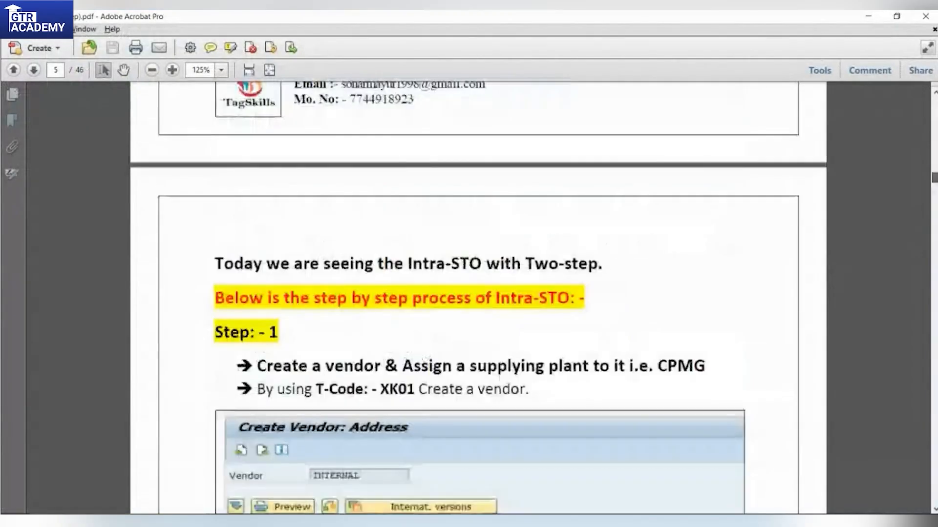
scroll(583, 324, "up", 3)
scroll(573, 332, "down", 15)
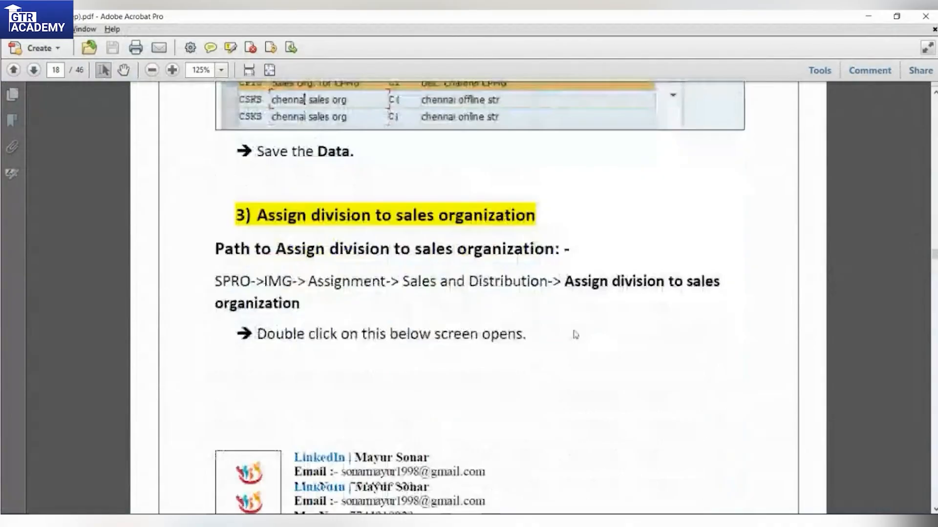
scroll(573, 333, "down", 20)
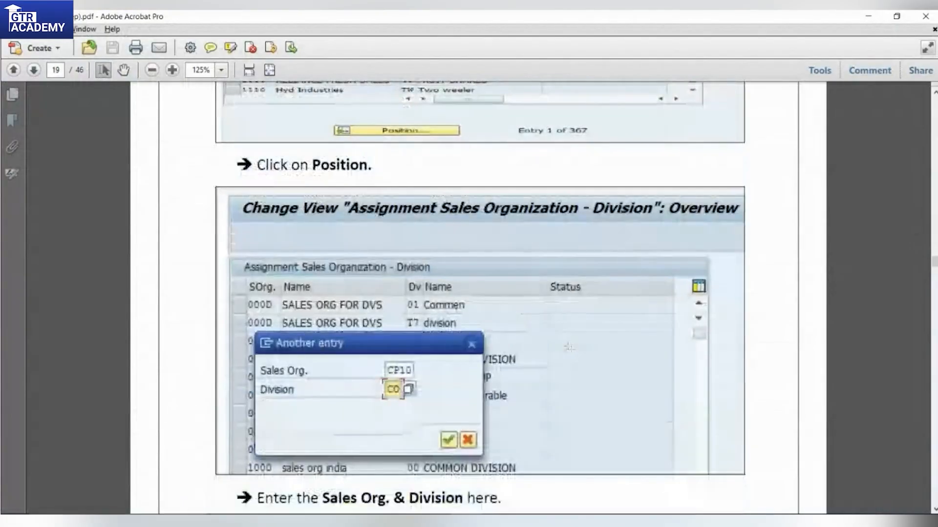
scroll(568, 358, "down", 8)
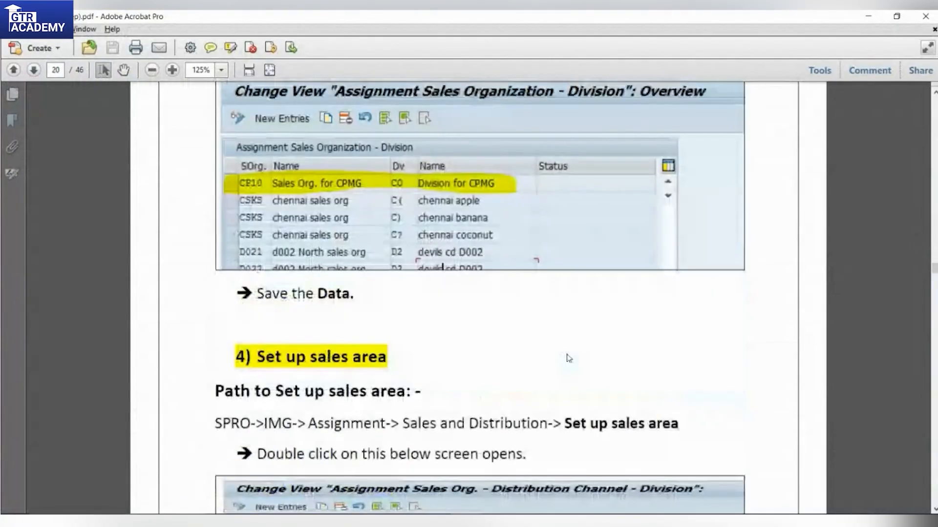
scroll(566, 355, "down", 2)
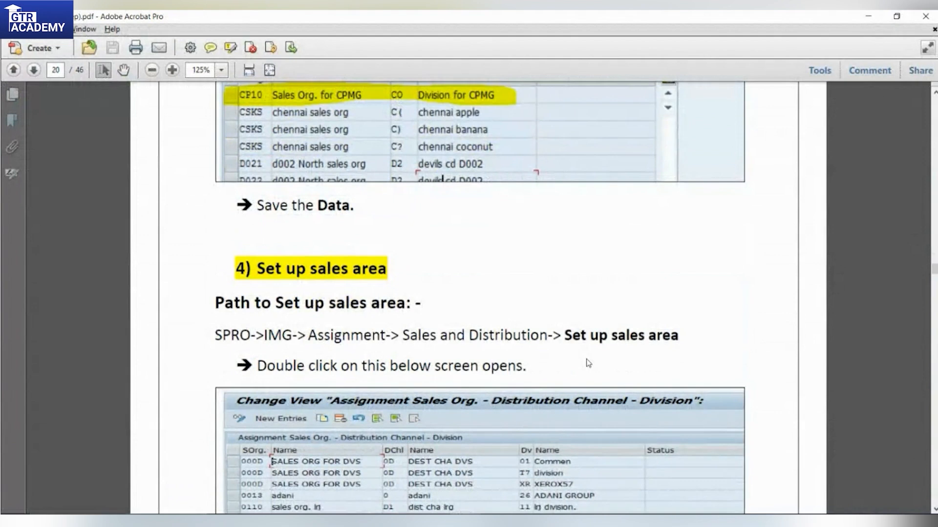
Step: Dismiss the Chrome presenting notification and review section 4's example screens for assigning sales organization, distribution channel and division
left_click(374, 523)
left_click(327, 473)
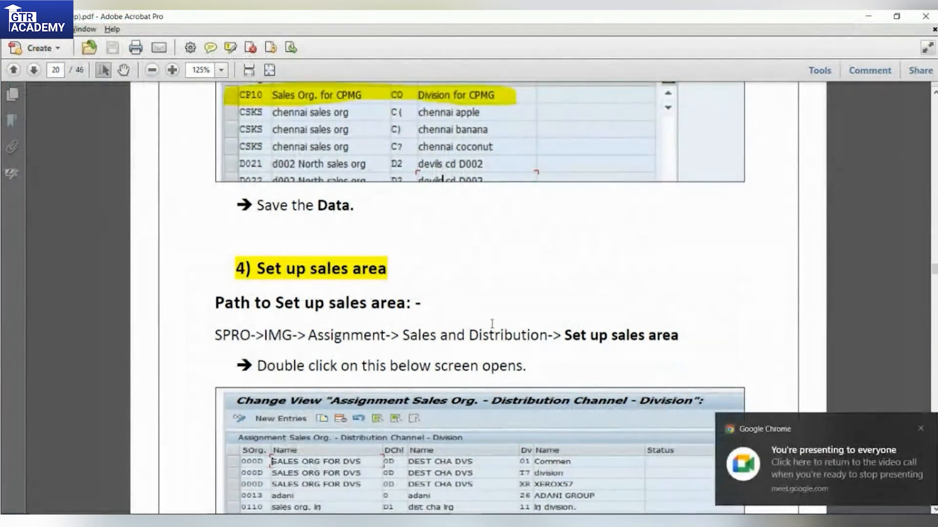
left_click(914, 429)
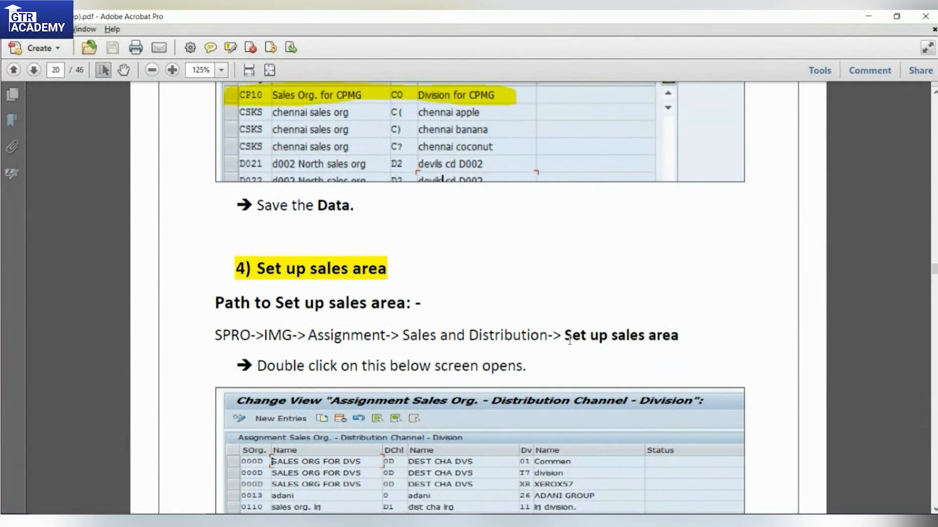
scroll(398, 319, "down", 10)
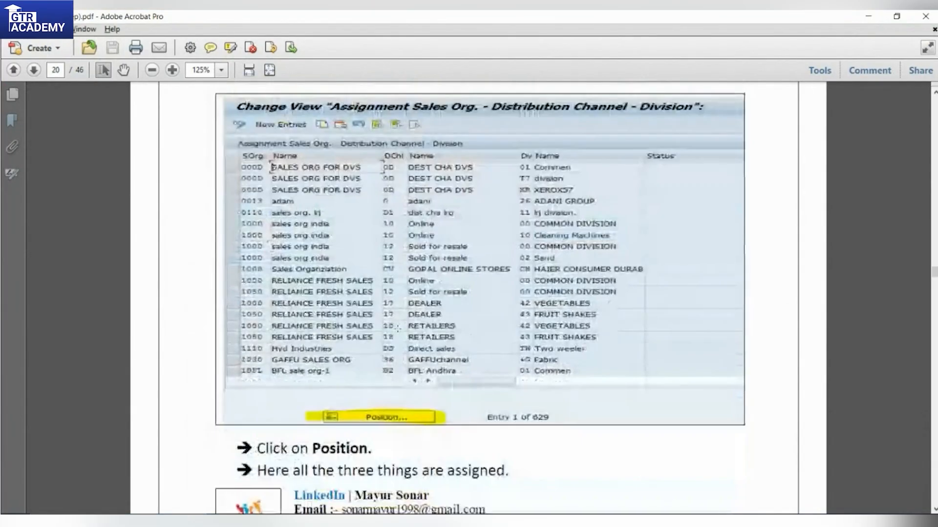
scroll(375, 340, "down", 5)
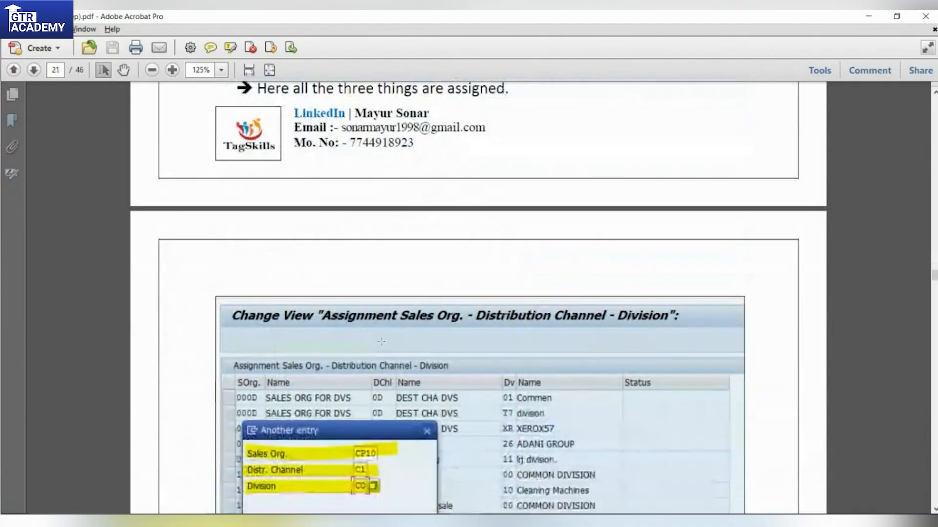
scroll(264, 264, "down", 10)
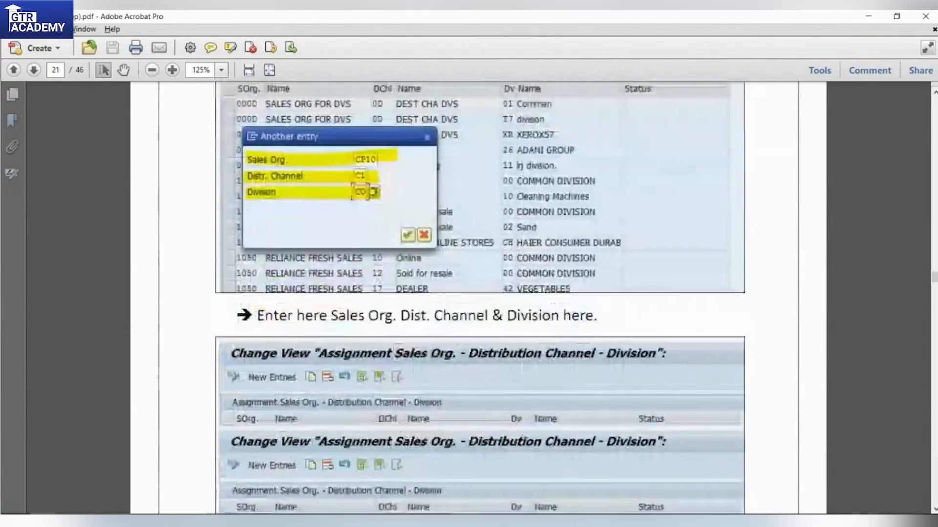
scroll(412, 400, "down", 9)
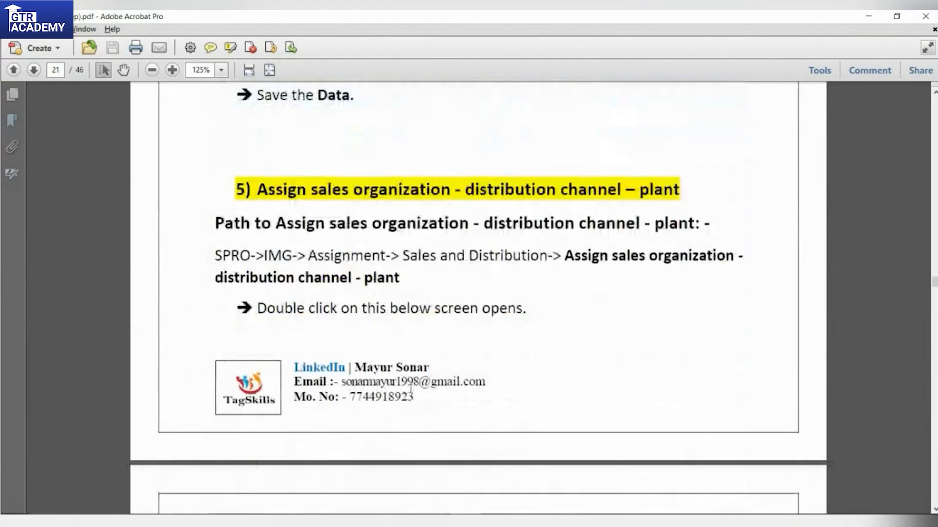
Step: Review section 5's customizing path and example screens for assigning sales organization, distribution channel and plant, continuing to section 6
scroll(490, 356, "up", 3)
left_click_drag(398, 223, 714, 283)
scroll(622, 377, "down", 15)
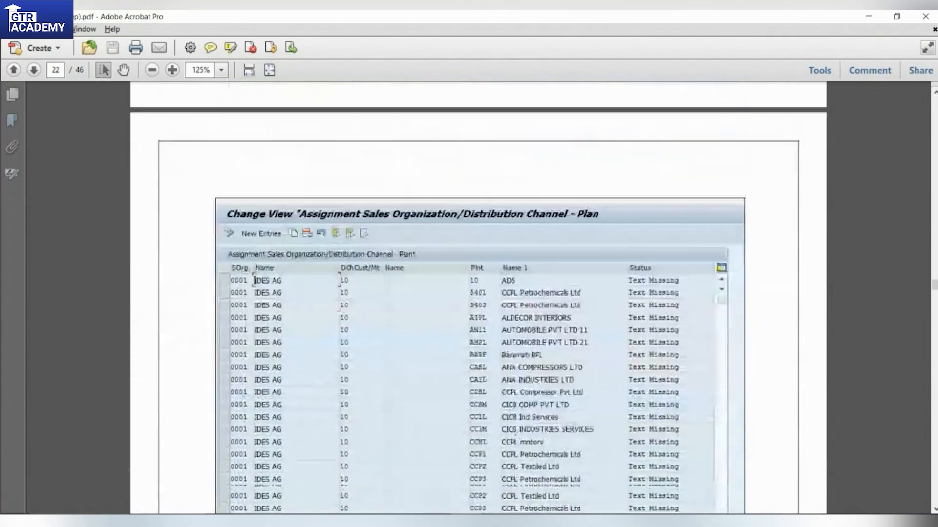
scroll(313, 381, "down", 10)
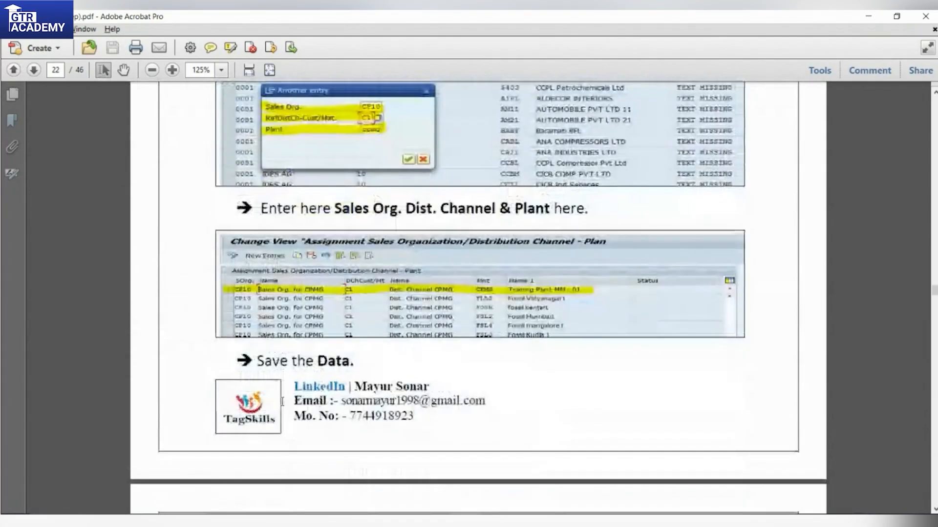
scroll(328, 383, "down", 4)
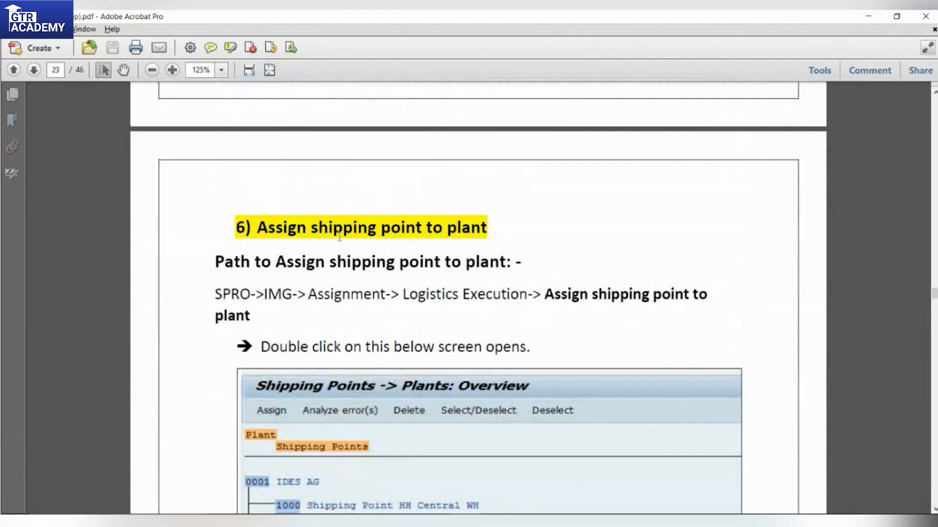
Step: Read section 6, marking its heading "Assign shipping point to plant" and its Logistics Execution customizing path, and return to the SAP session
left_click_drag(257, 223, 491, 241)
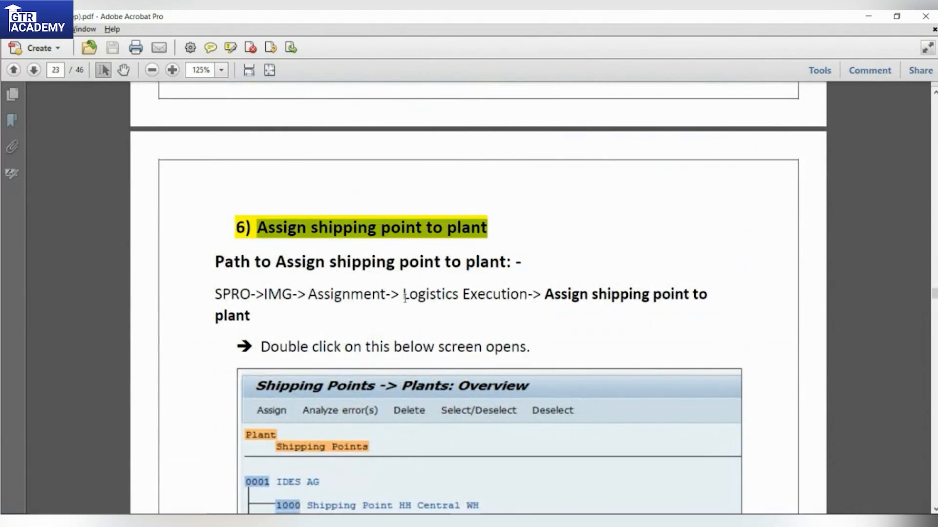
left_click(380, 232)
left_click_drag(312, 228, 419, 240)
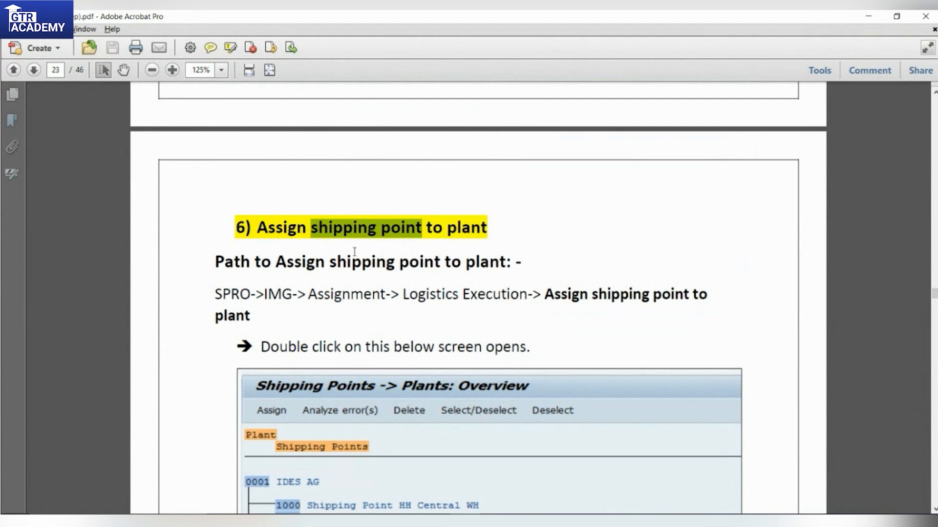
left_click_drag(296, 295, 528, 296)
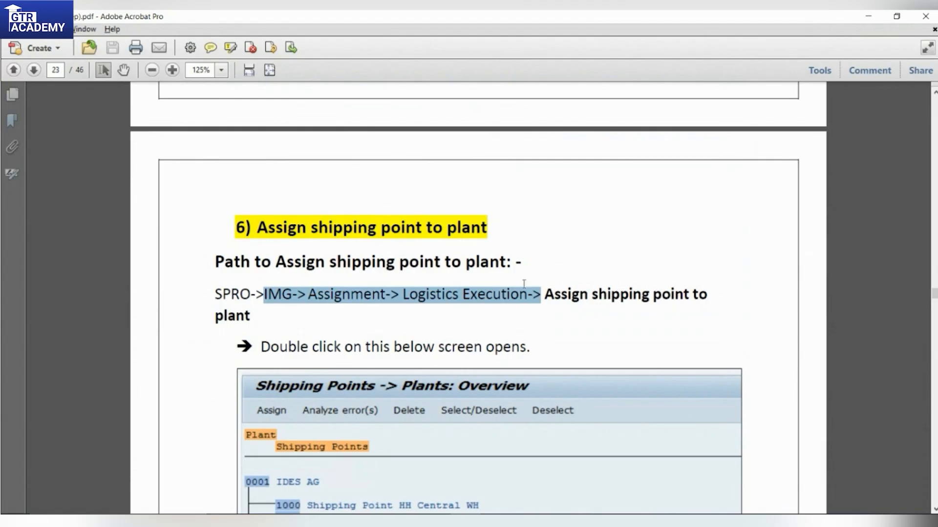
left_click(430, 302)
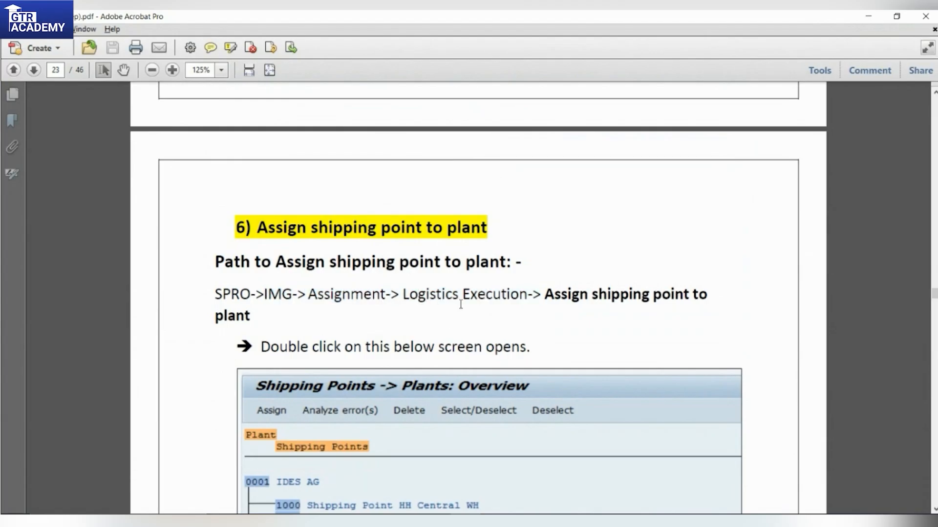
left_click(870, 17)
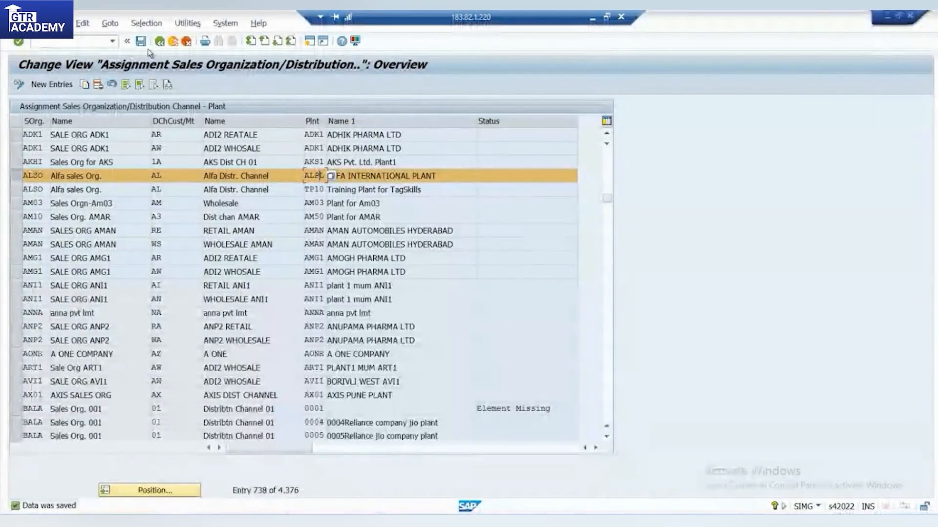
Step: Return to the IMG structure and open the Assign shipping point to plant activity under Assignment, Logistics Execution
left_click(160, 42)
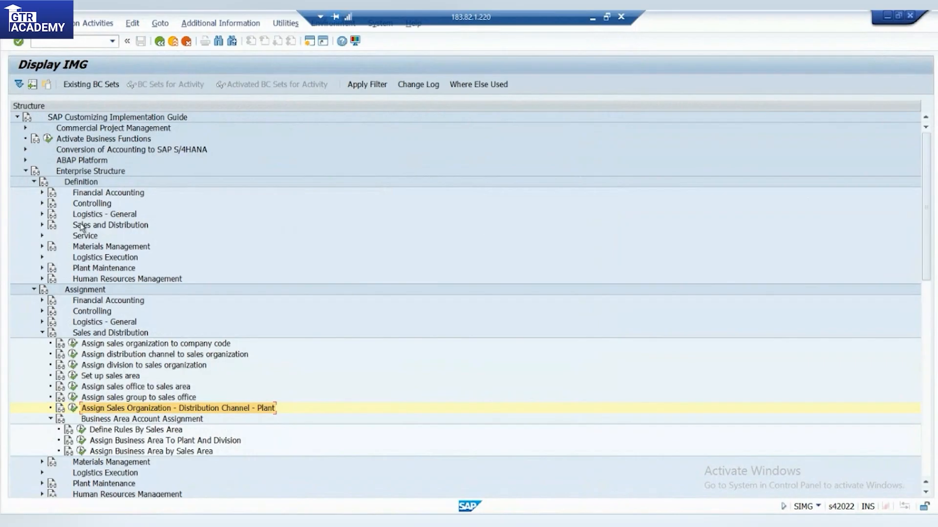
left_click(102, 259)
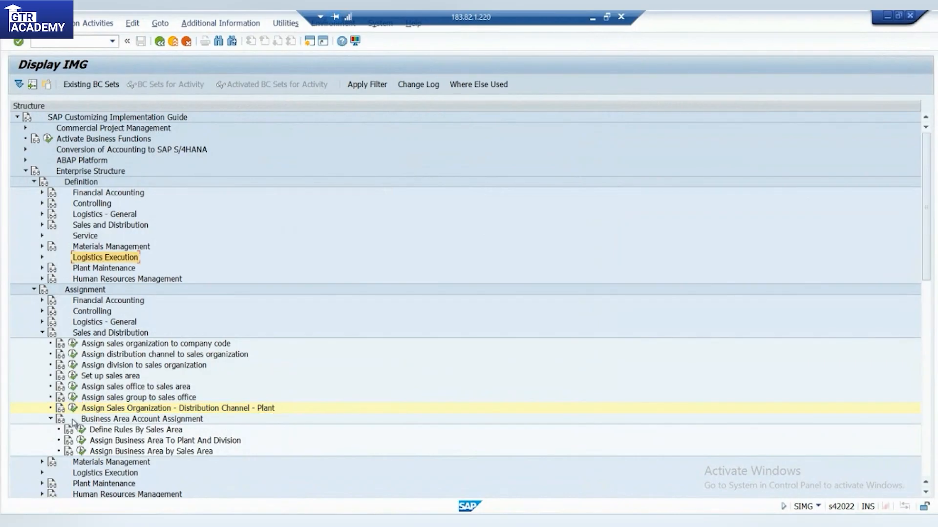
left_click(42, 333)
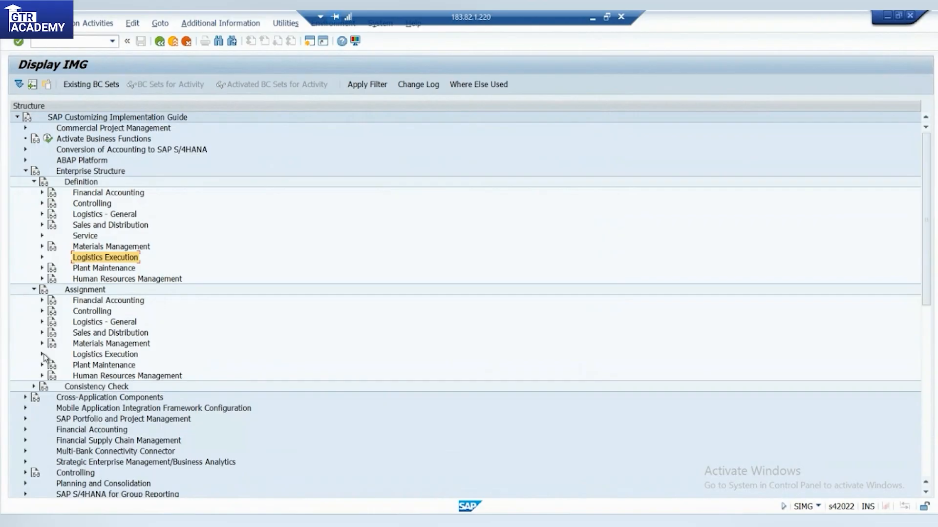
left_click(42, 355)
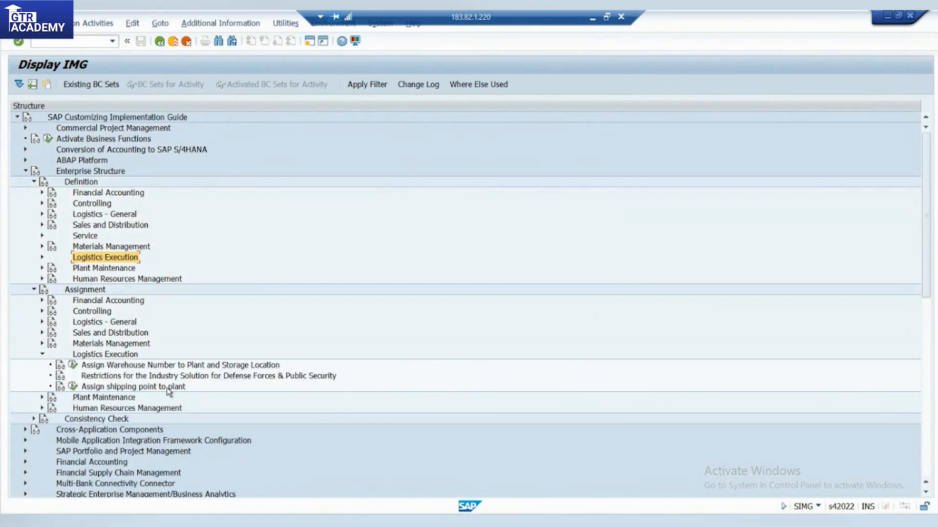
left_click(88, 388)
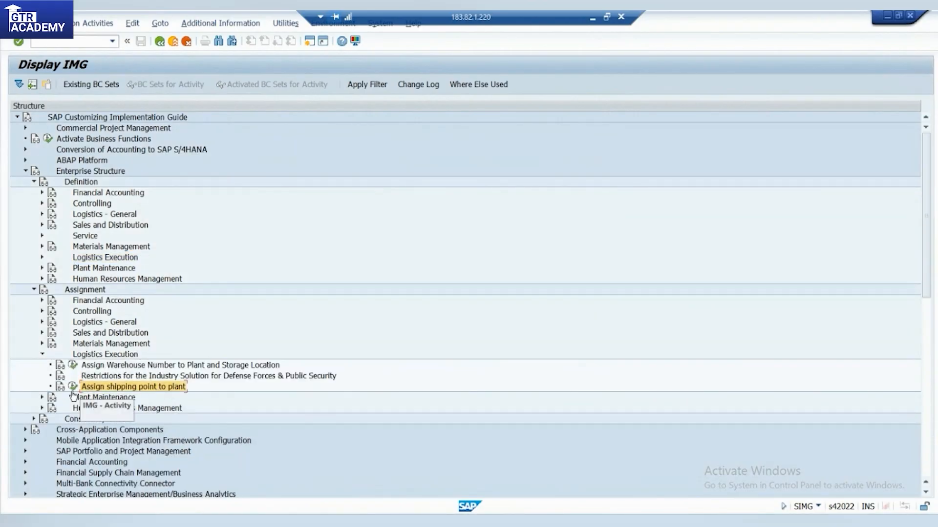
left_click(72, 387)
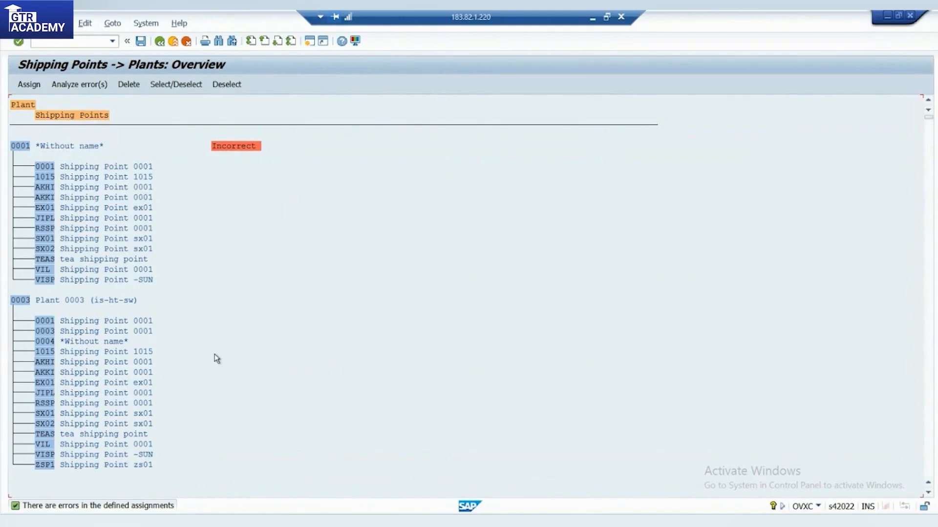
Step: Search the shipping point overview for ALFA and go to the ALFA INTERNATIONAL PLANT entry
key("ctrl+f")
type("ALFA")
key("Return")
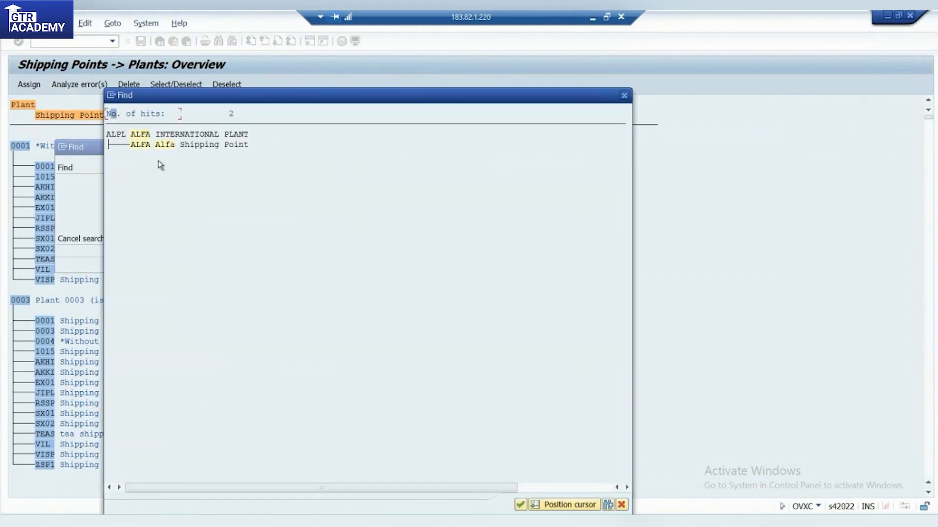
double_click(141, 134)
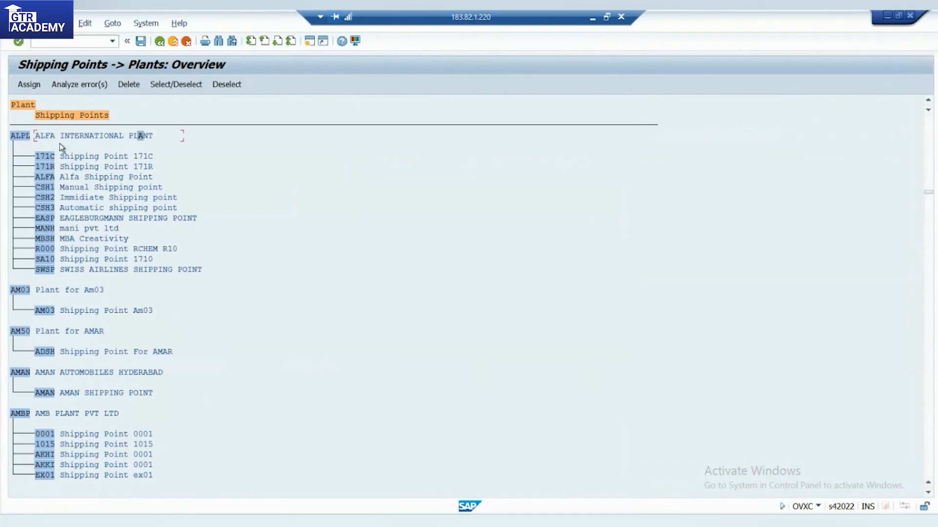
left_click(73, 135)
key("ctrl+f")
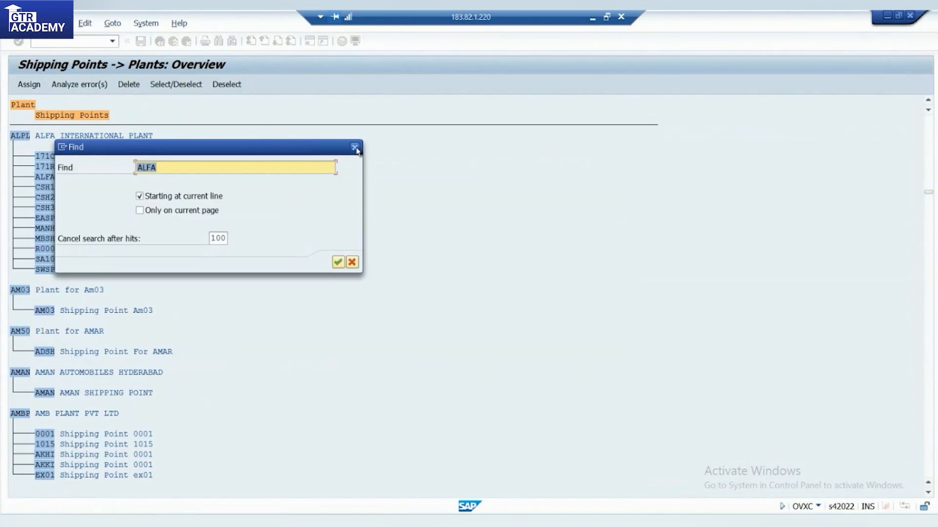
left_click(355, 148)
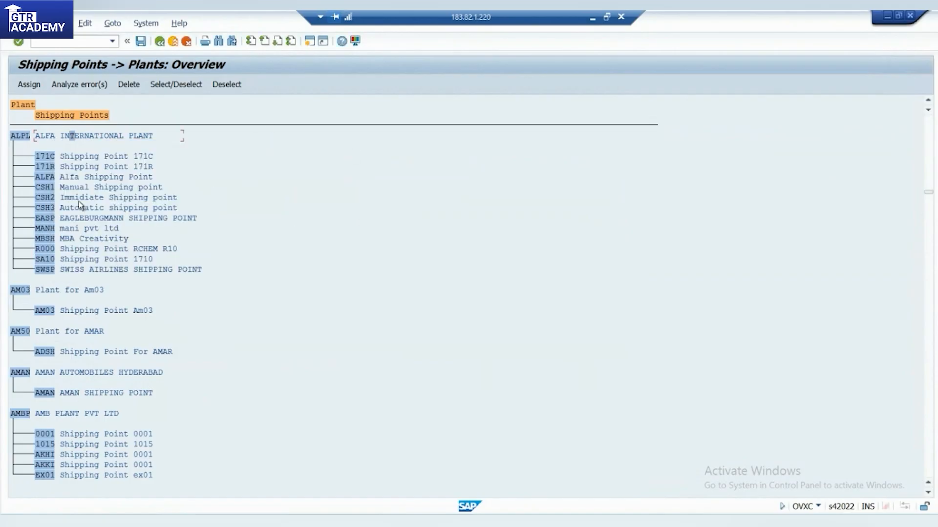
Step: Try to assign shipping point 1102 DAMAN SHIPPING POINT to plant ALPL
left_click(53, 177)
left_click(29, 85)
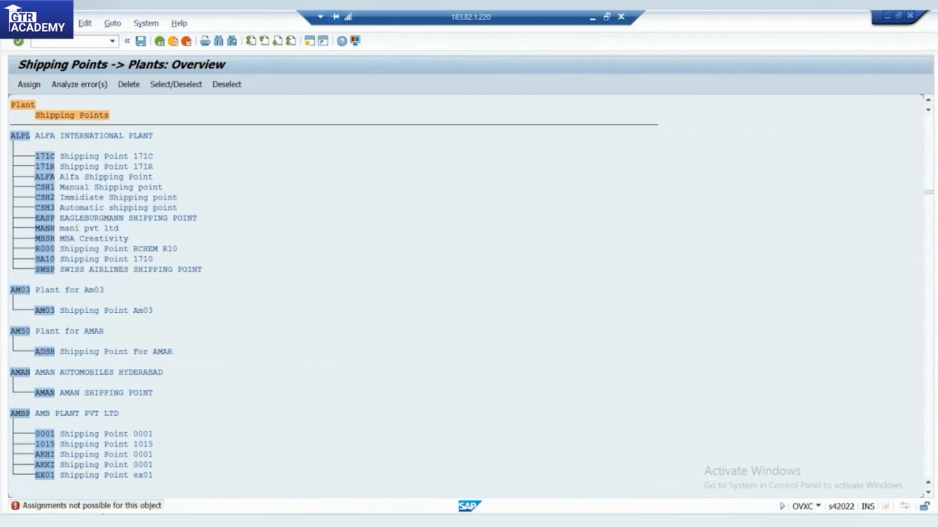
left_click(32, 86)
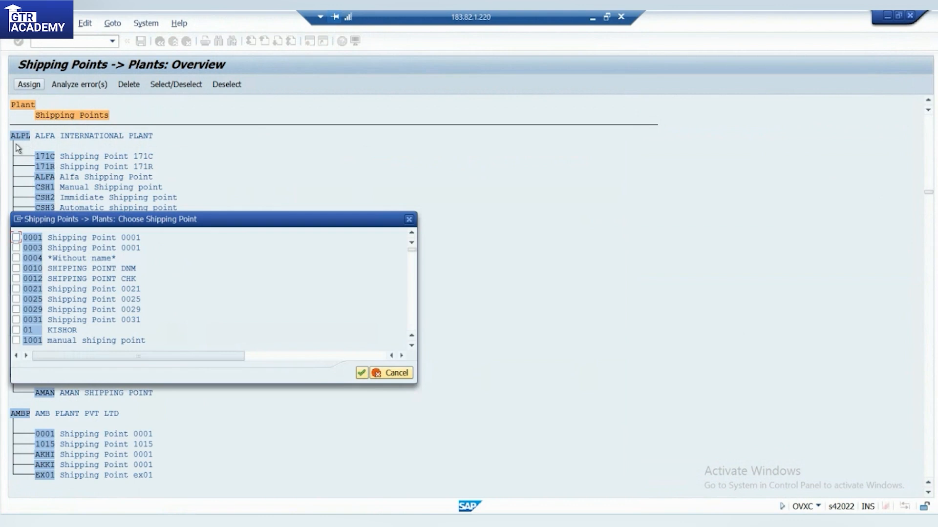
left_click_drag(109, 226, 477, 129)
scroll(449, 224, "down", 6)
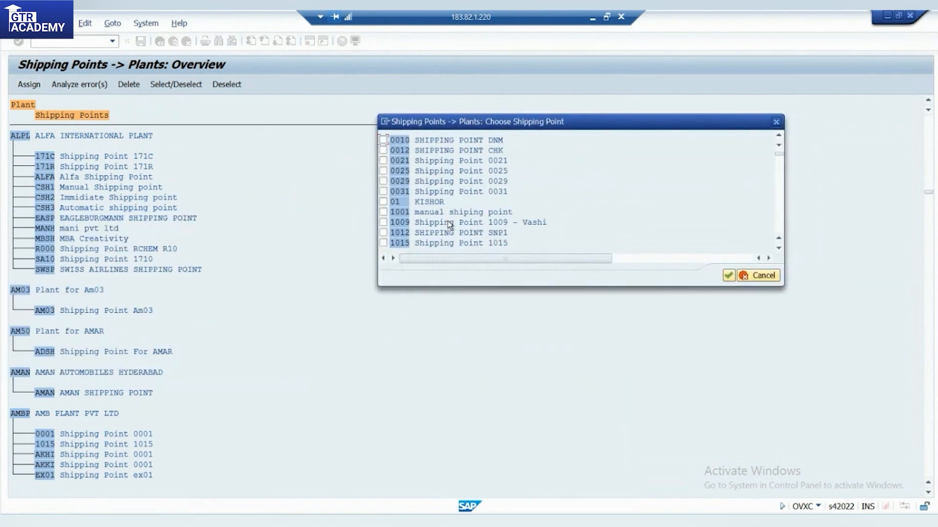
scroll(423, 232, "down", 1)
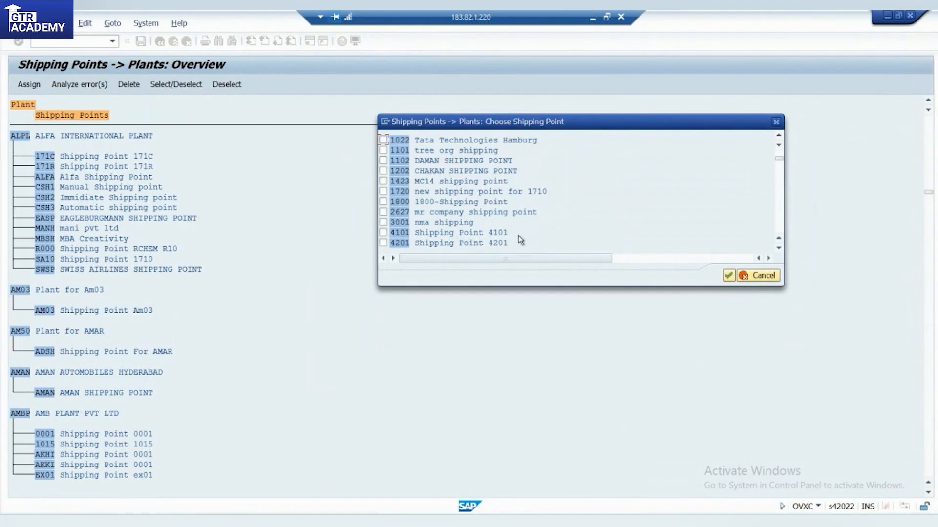
left_click(465, 172)
left_click(384, 162)
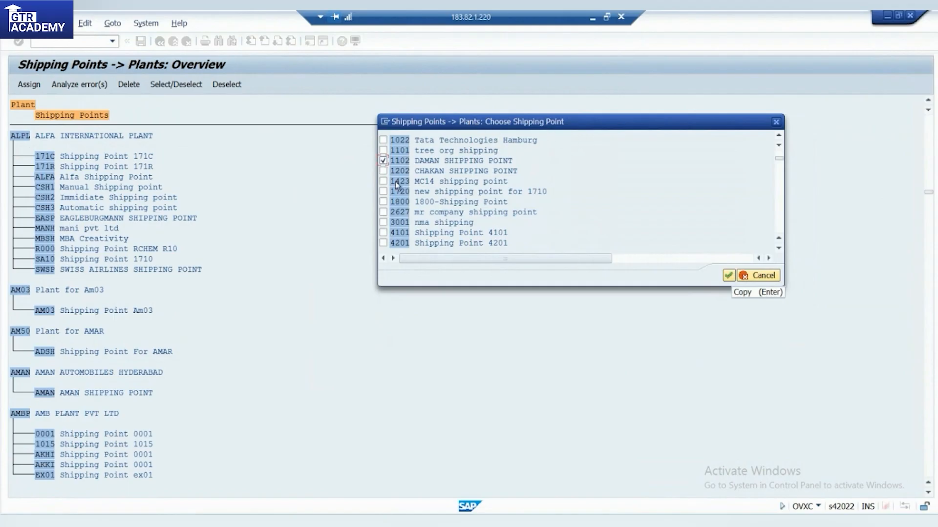
key("Return")
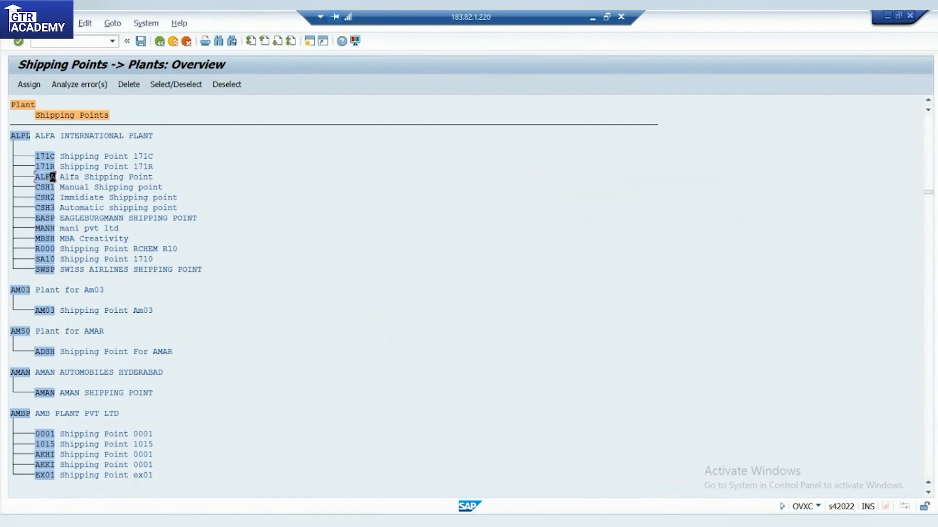
Step: Switch to the Intra - STO Setup notes in Notepad and review the SD Setup section, including shipping point ALFA and the assignments
key("alt+Tab")
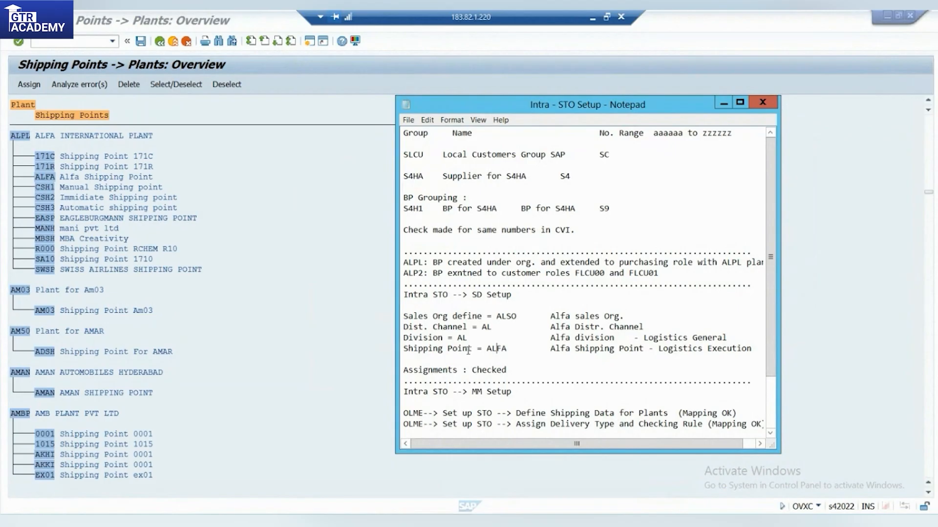
left_click_drag(487, 349, 723, 353)
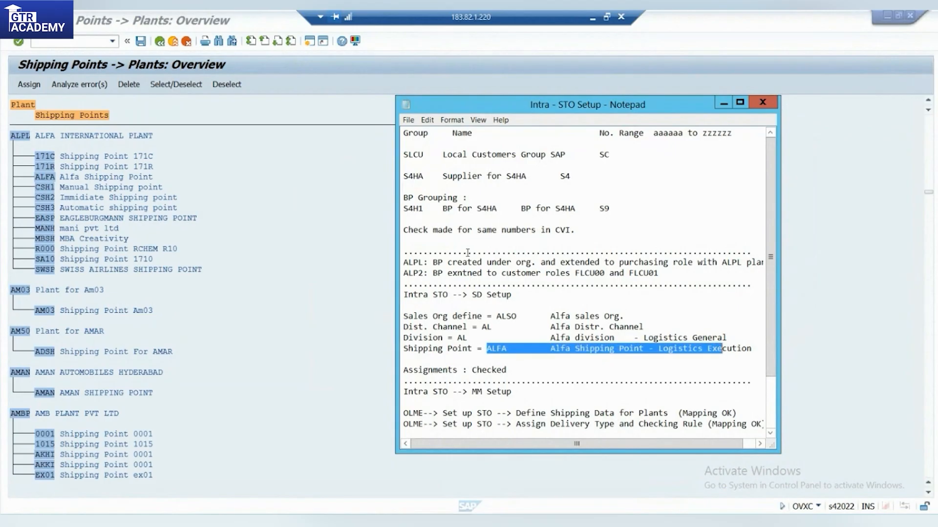
left_click_drag(506, 372, 397, 371)
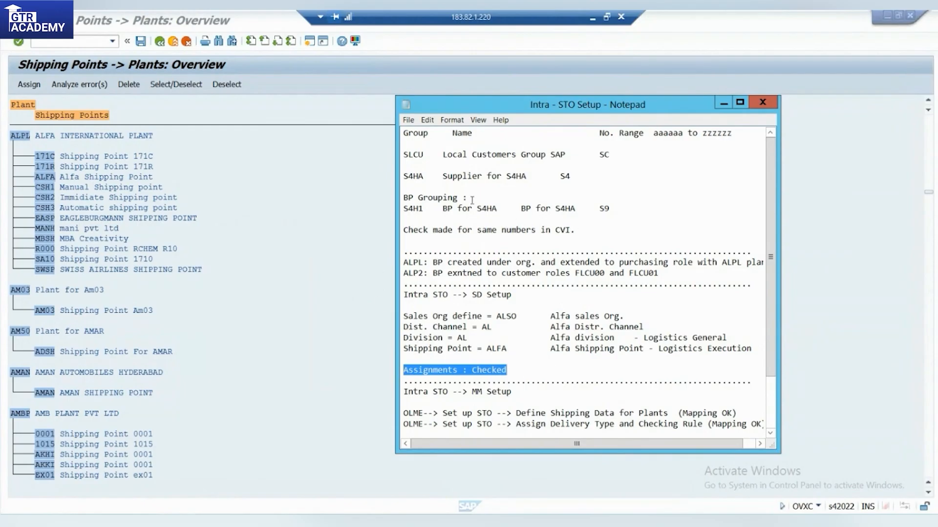
left_click(571, 274)
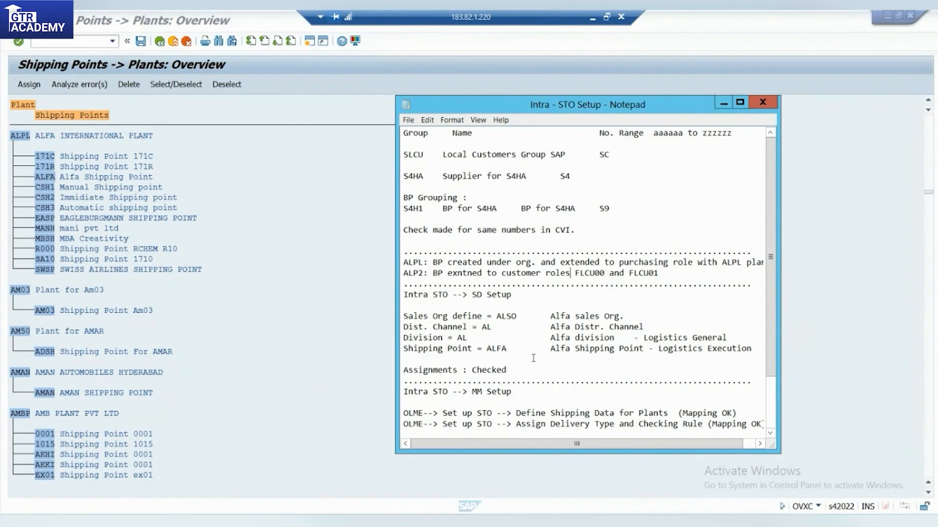
scroll(534, 358, "down", 2)
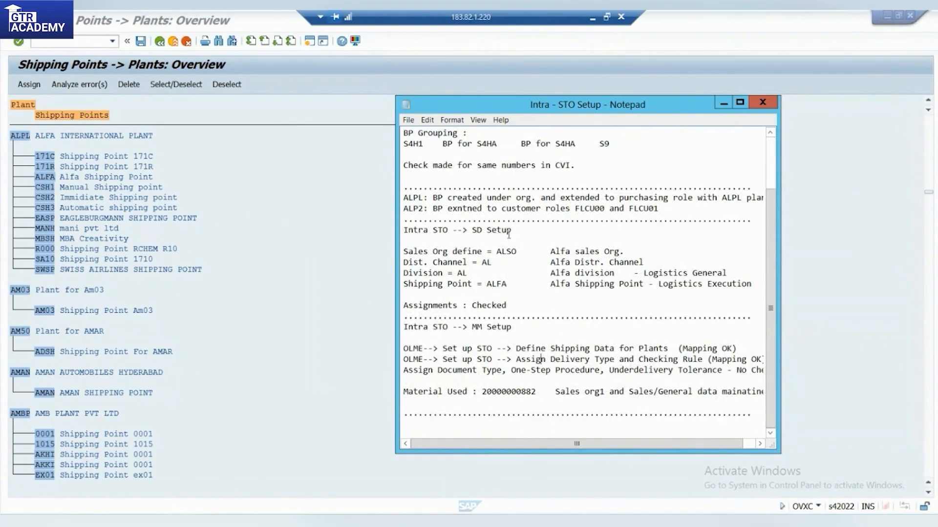
left_click_drag(467, 230, 533, 306)
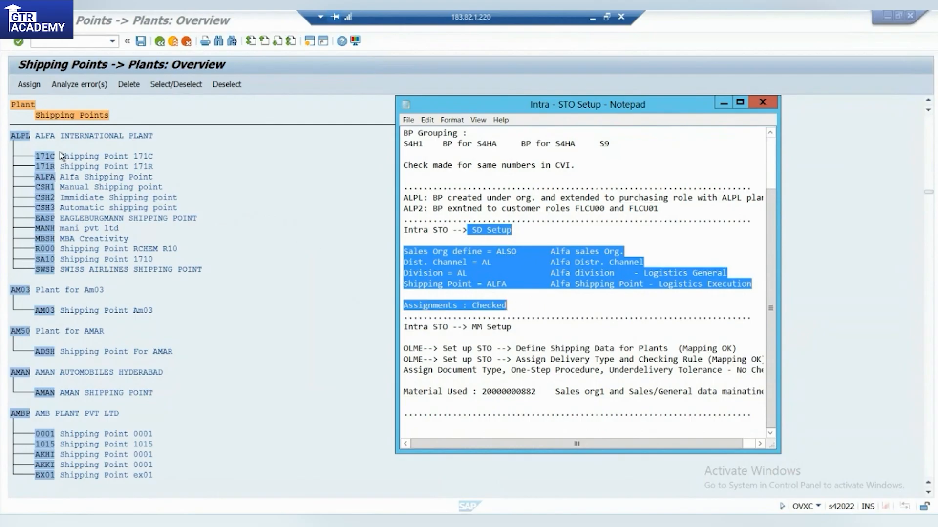
left_click(87, 218)
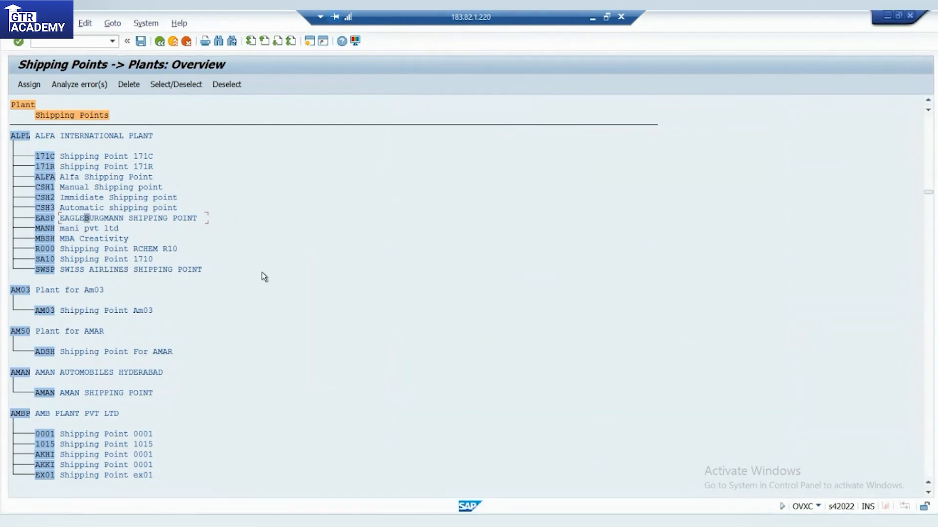
Step: Reopen the Notepad notes, review the Intra STO MM Setup lines on shipping data, delivery type and document type, and minimize the notes
key("alt+Tab")
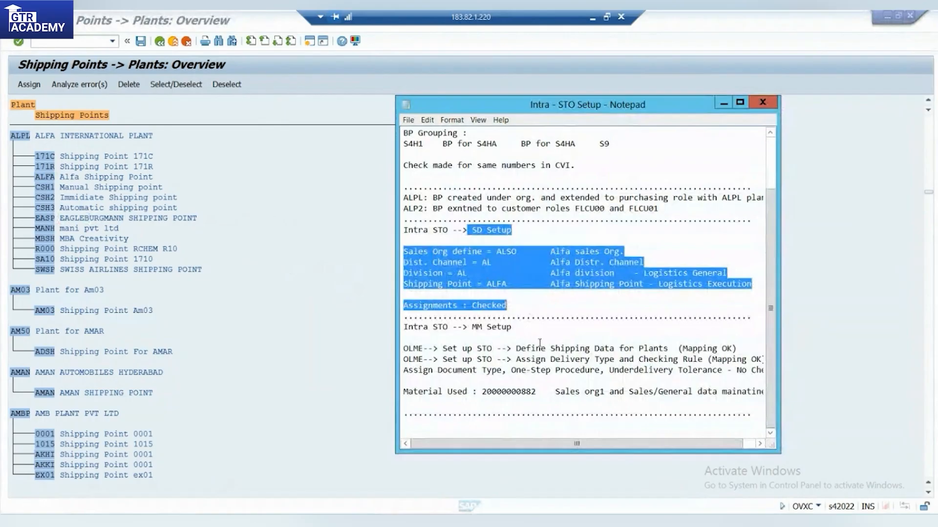
left_click(539, 341)
left_click_drag(403, 348, 674, 381)
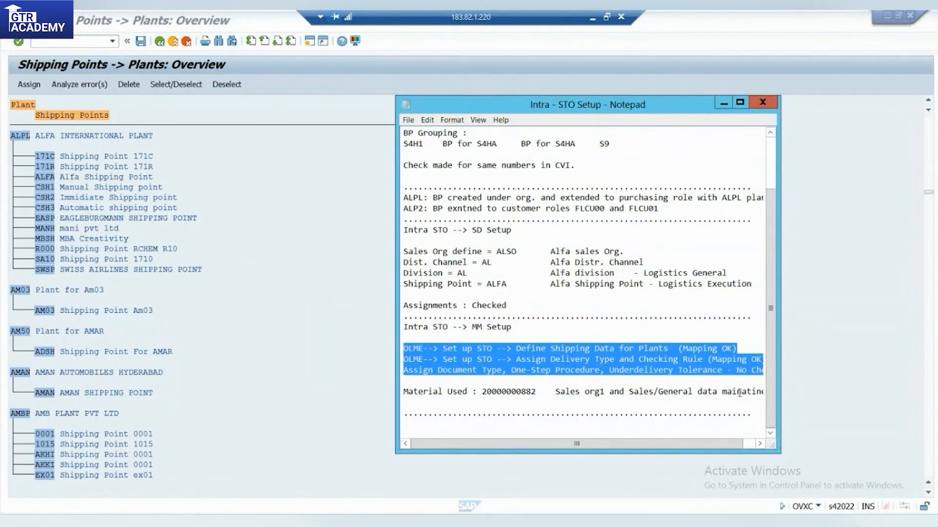
left_click_drag(738, 392, 744, 394)
left_click(543, 370)
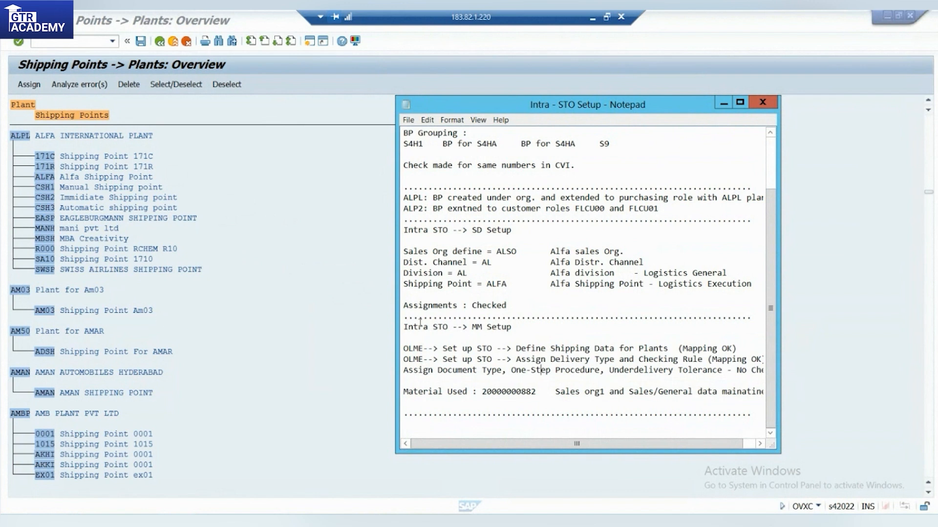
left_click_drag(405, 327, 744, 379)
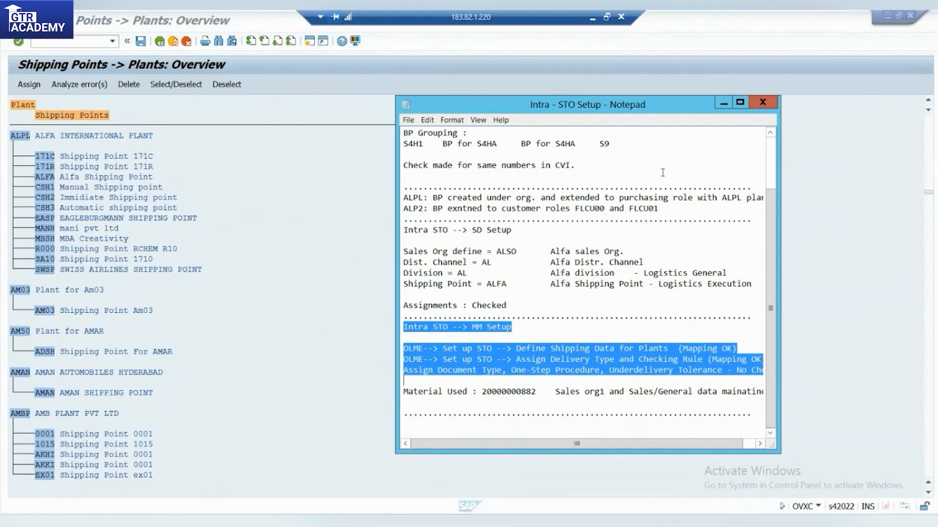
left_click(723, 106)
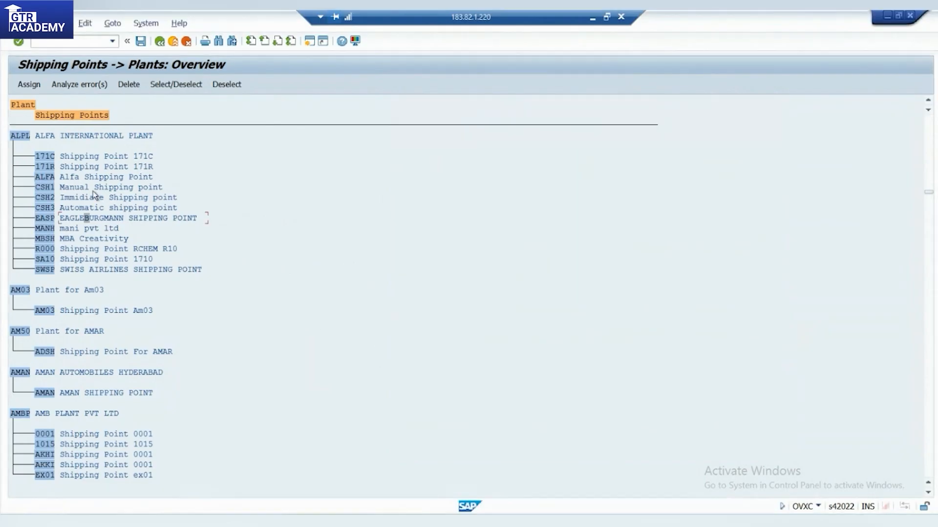
Step: Leave the shipping point overview and collapse the Logistics Execution, Definition, Assignment and Enterprise Structure nodes in the IMG
left_click(160, 41)
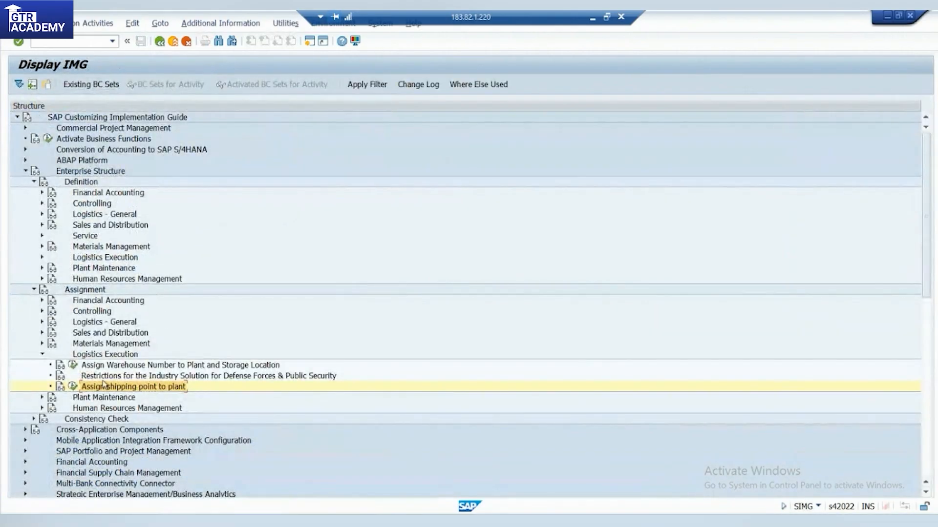
left_click(42, 355)
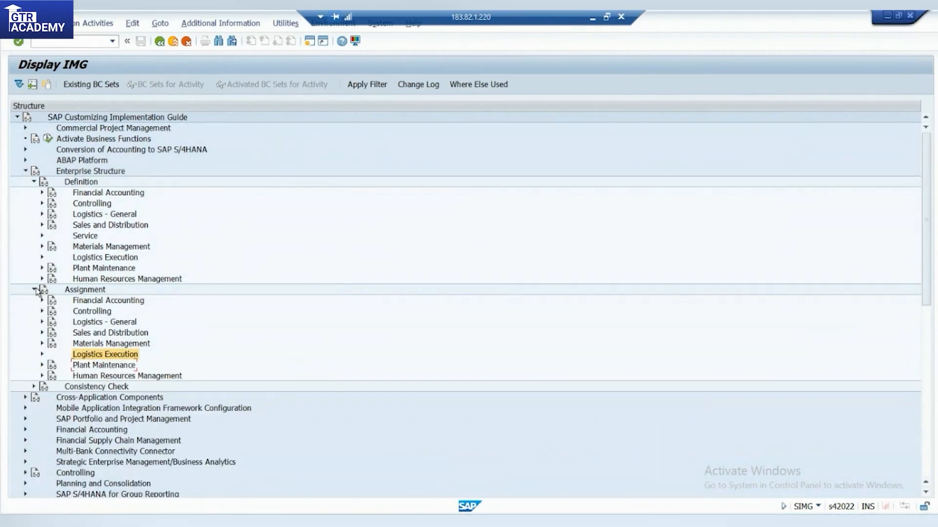
left_click(33, 181)
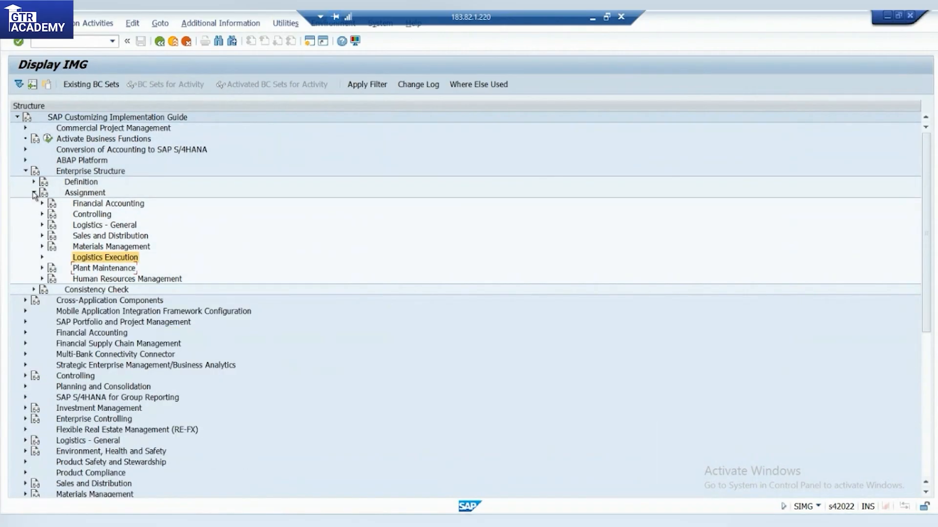
left_click(34, 193)
left_click(26, 171)
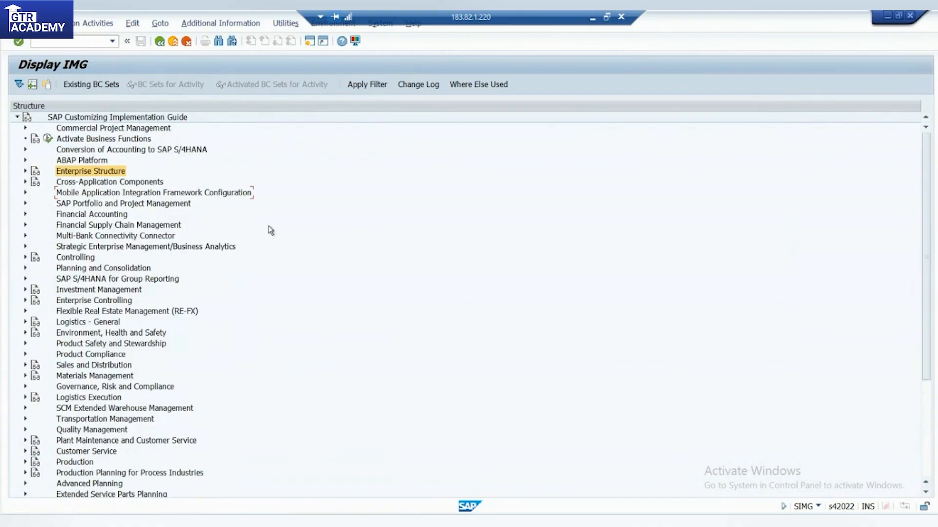
Step: Switch to the PDF guide in Adobe Acrobat Pro and read through the section on assigning shipping points to plants
left_click(591, 19)
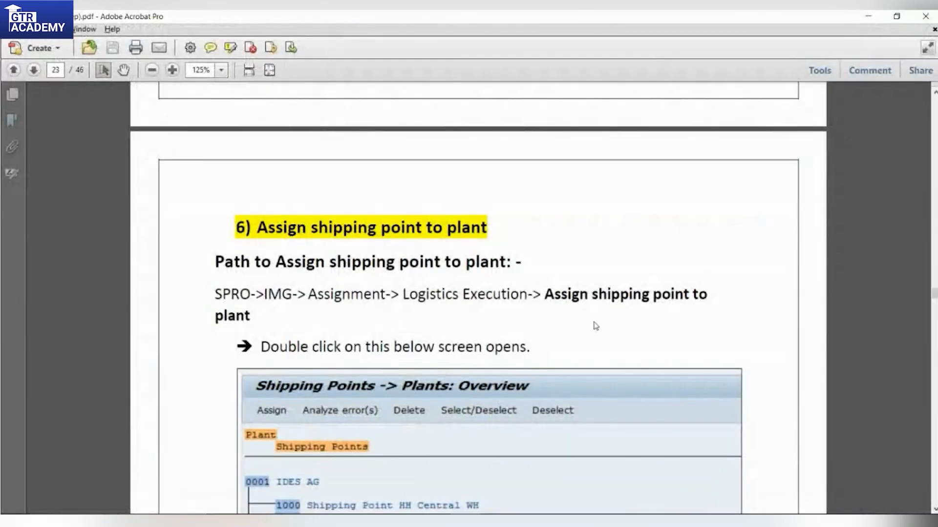
scroll(593, 325, "down", 8)
scroll(217, 371, "down", 20)
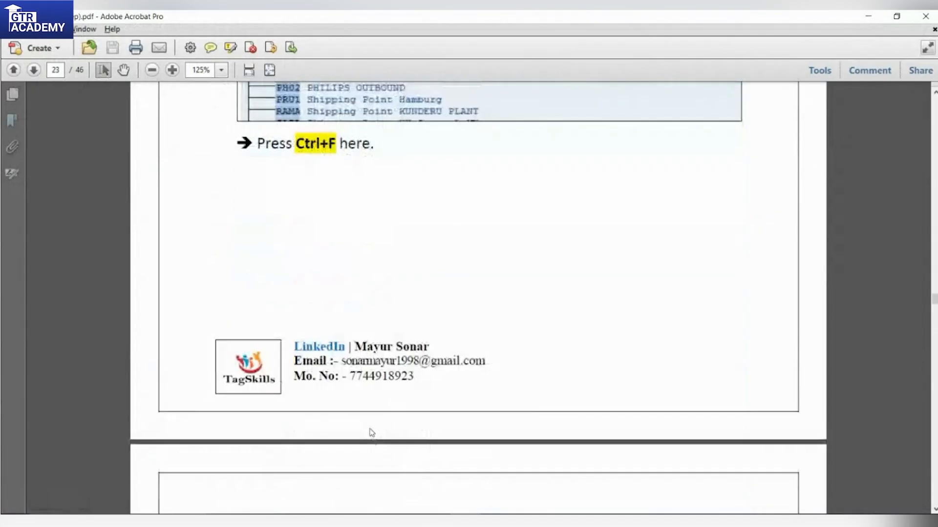
scroll(322, 385, "down", 12)
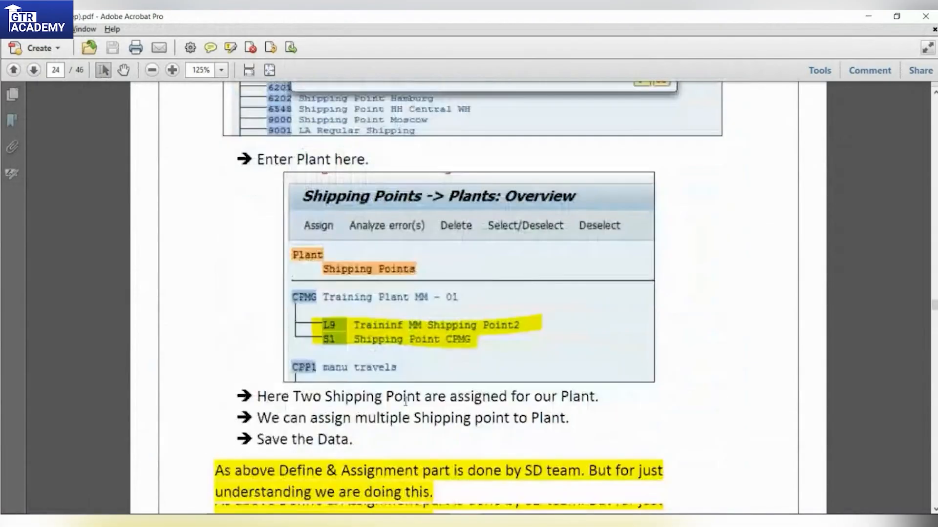
Step: Read the PDF guide's section on defining shipping data for plants, including its IMG path and the Stock Transport Order overview illustration
left_click_drag(257, 296, 399, 298)
scroll(389, 345, "down", 6)
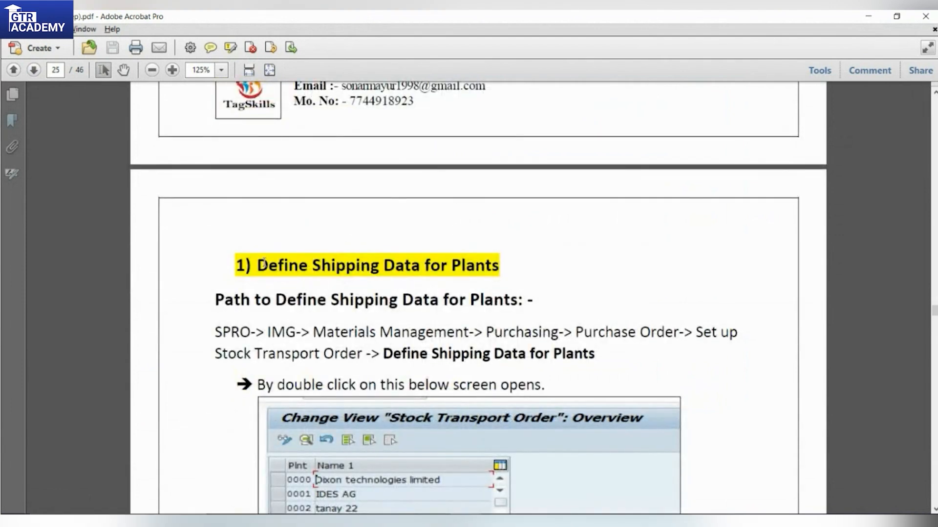
left_click_drag(265, 264, 477, 269)
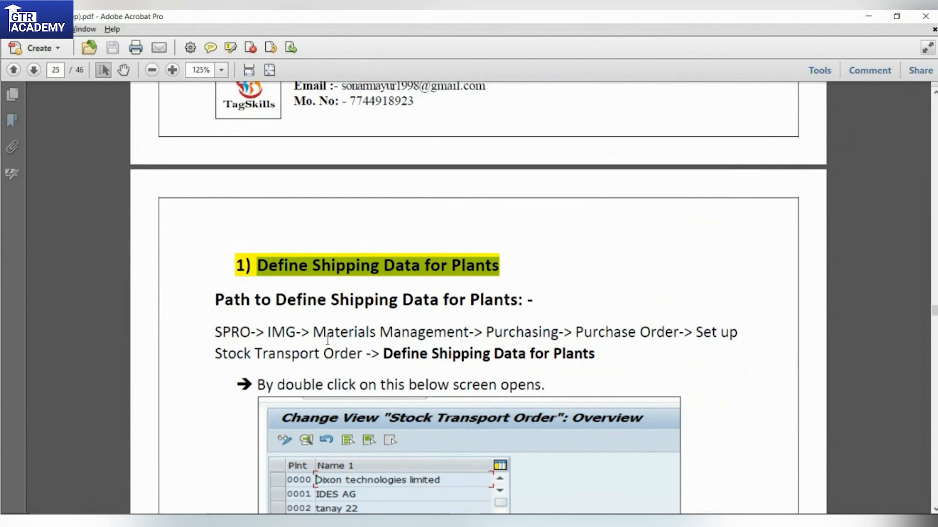
left_click_drag(215, 333, 364, 355)
left_click(650, 322)
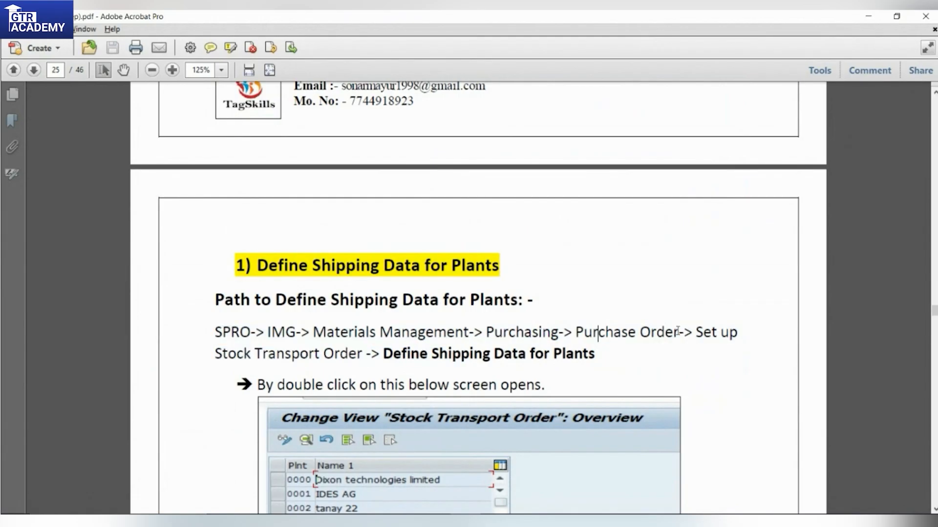
left_click_drag(571, 333, 227, 334)
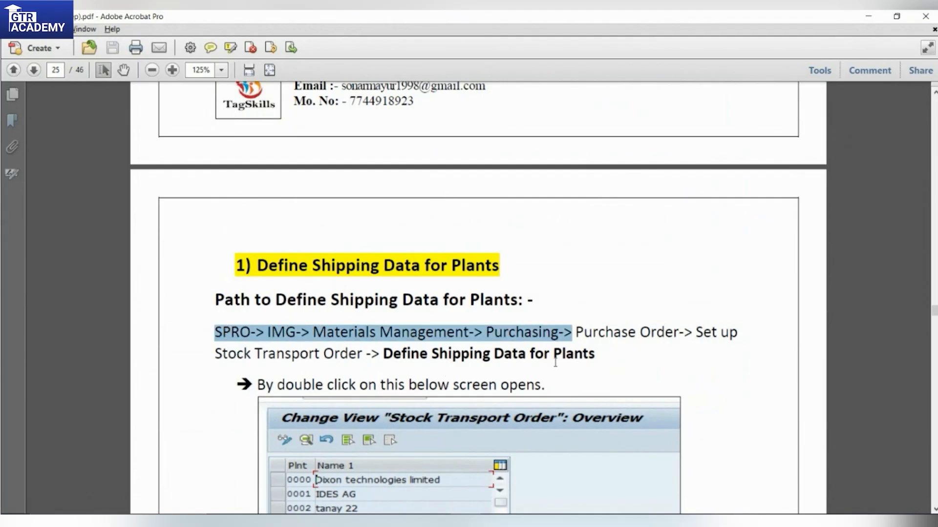
left_click(569, 343)
left_click_drag(606, 334, 596, 354)
scroll(596, 354, "down", 3)
scroll(531, 242, "down", 4)
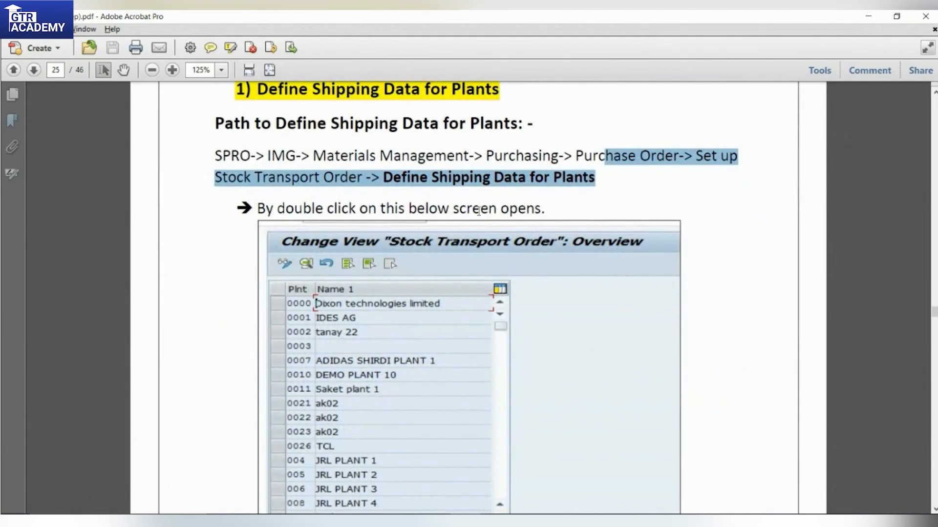
scroll(415, 244, "down", 3)
left_click(442, 130)
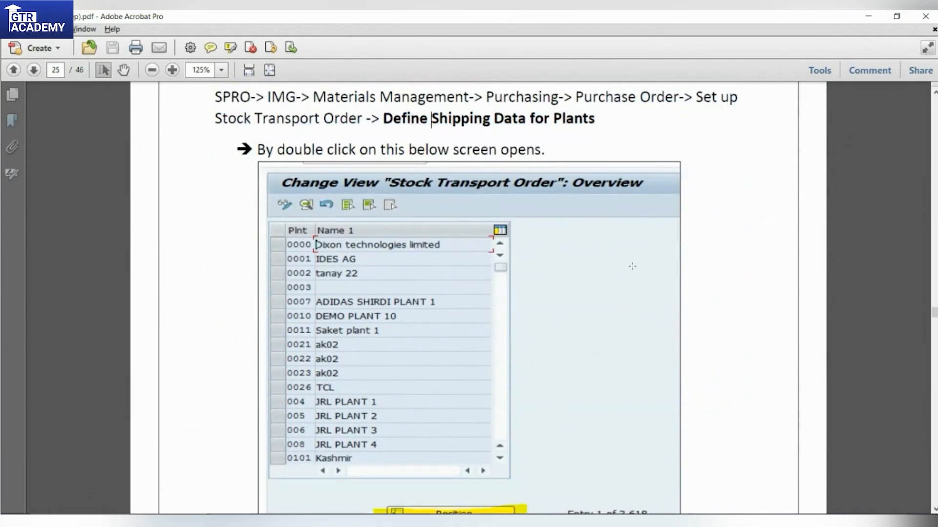
Step: Switch to the SAP session and call transaction /nOLME for the purchasing customizing
key("alt+Tab")
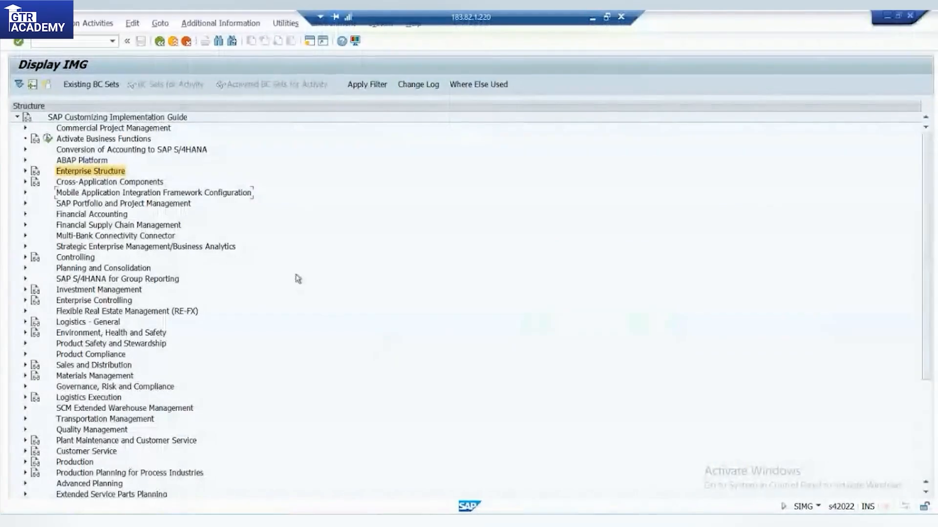
type("/nolme")
key("Return")
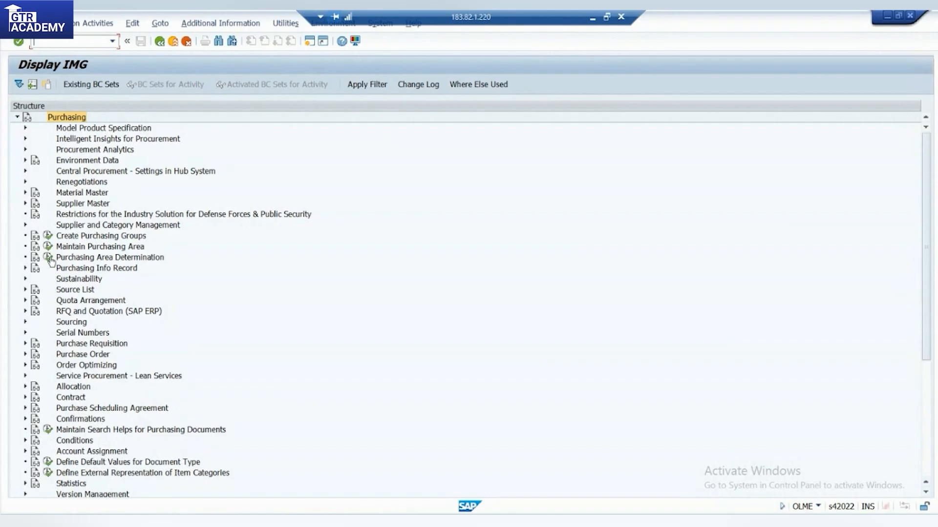
Step: Expand Purchase Order and Set up Stock Transport Order, collapse the storage location transfer node, and open Define Shipping Data for Plants
left_click(30, 355)
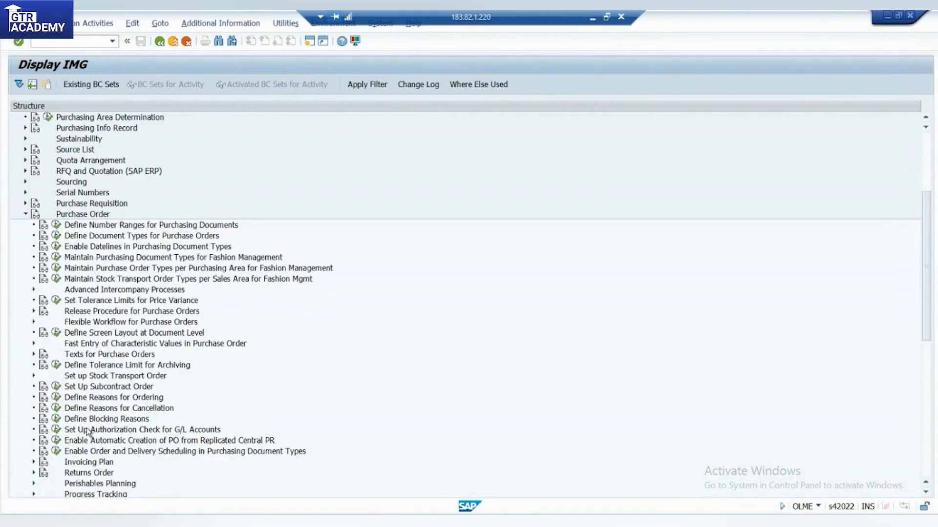
left_click(33, 376)
scroll(192, 409, "down", 2)
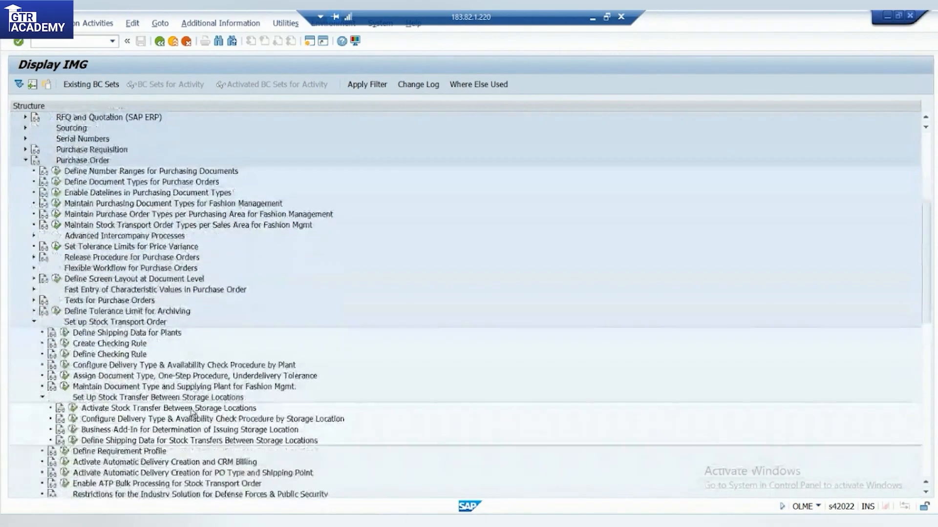
scroll(44, 397, "down", 1)
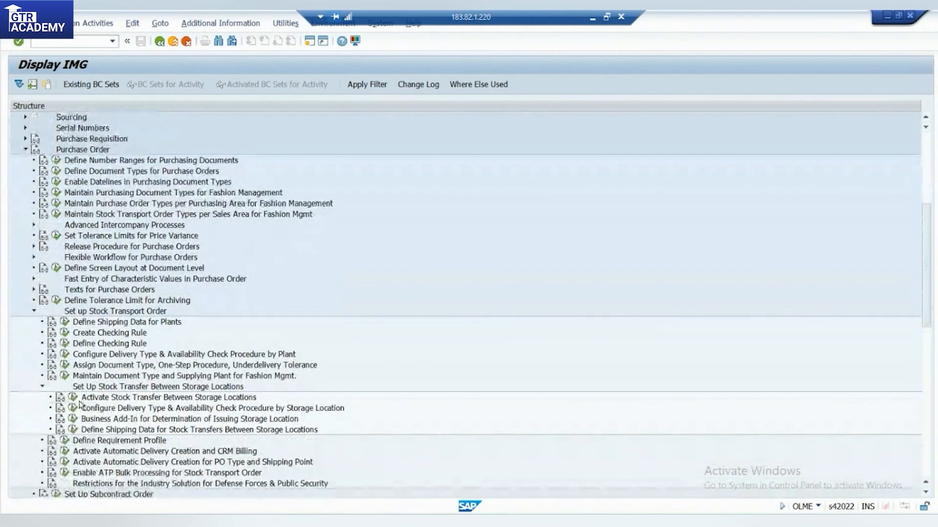
left_click(42, 386)
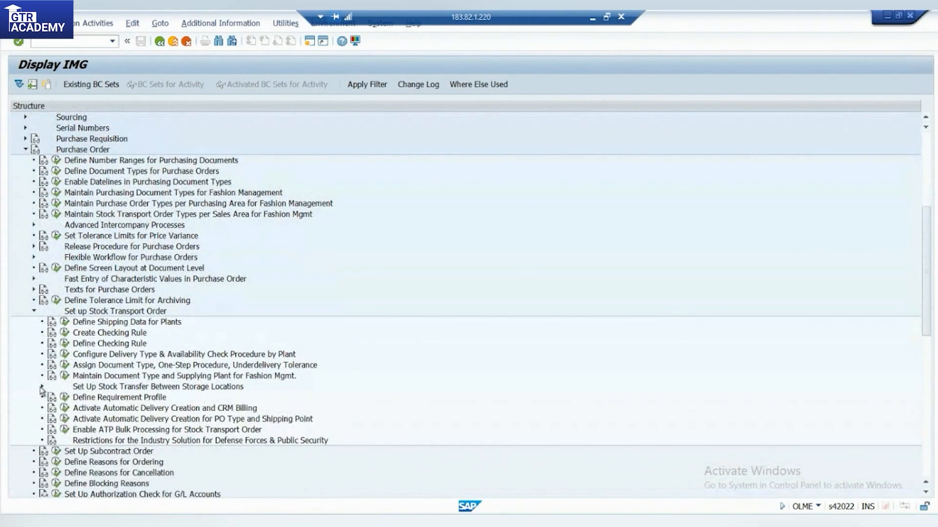
left_click(101, 323)
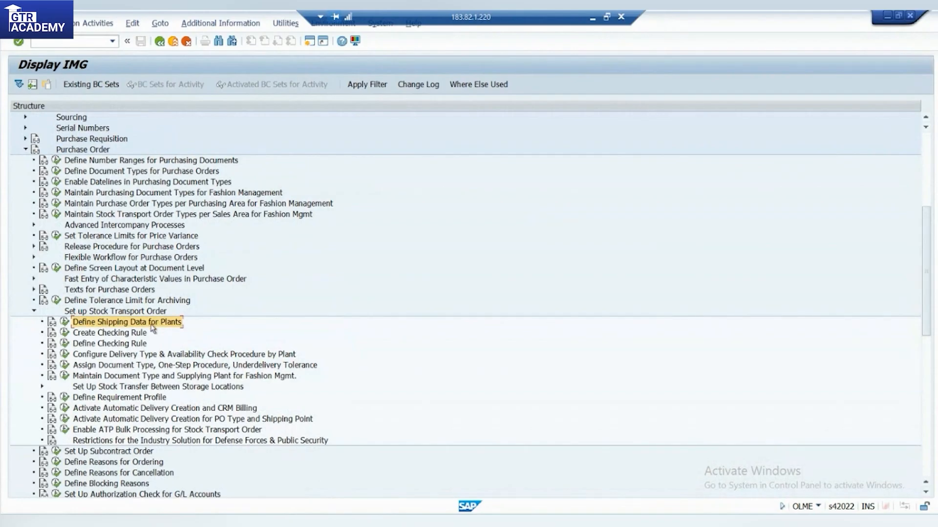
left_click(65, 324)
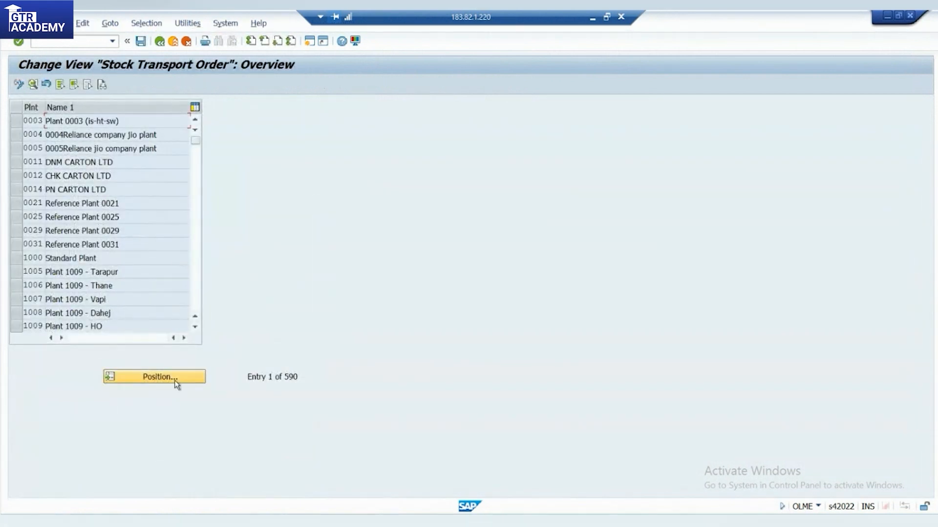
Step: Position the Stock Transport Order overview on plant ALPL, select its row, and return to the IMG
left_click(175, 381)
type("alpl")
key("Return")
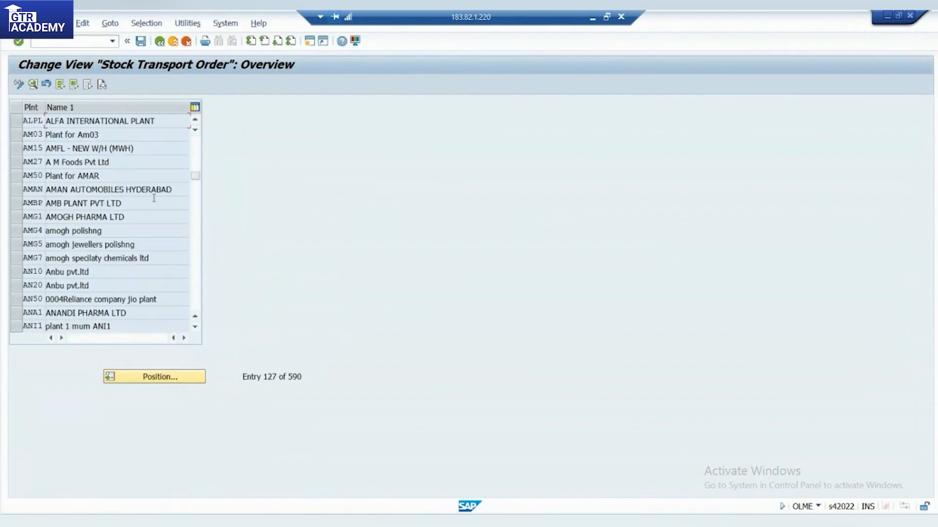
left_click(17, 121)
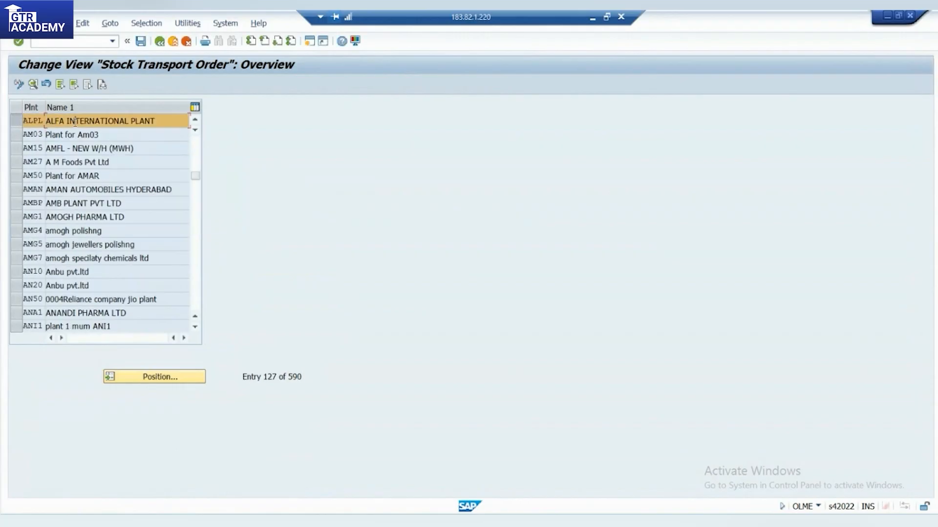
mouse_move(152, 122)
left_mouse_down()
mouse_move(46, 122)
mouse_move(156, 114)
left_mouse_up()
left_click(159, 41)
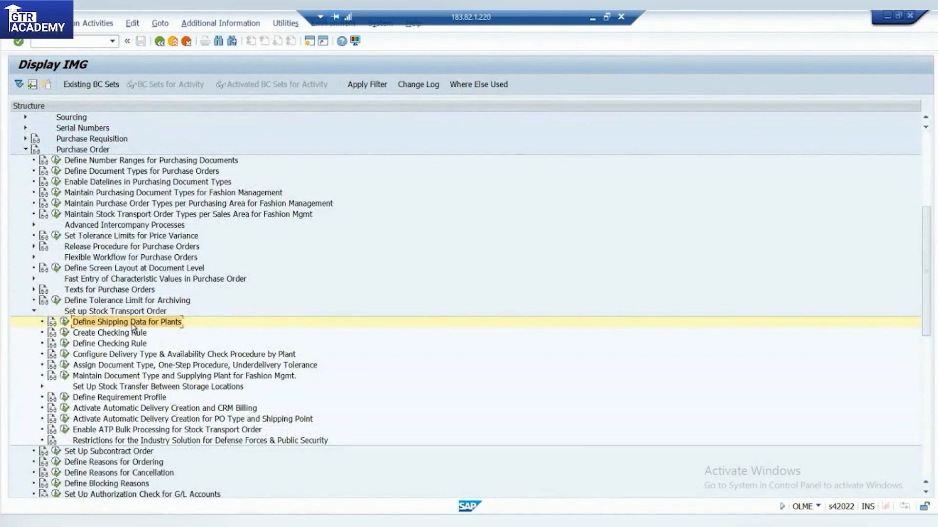
Step: Reopen Define Shipping Data for Plants, view the details of plant ALPL including its sales organization, and leave the view
left_click(64, 322)
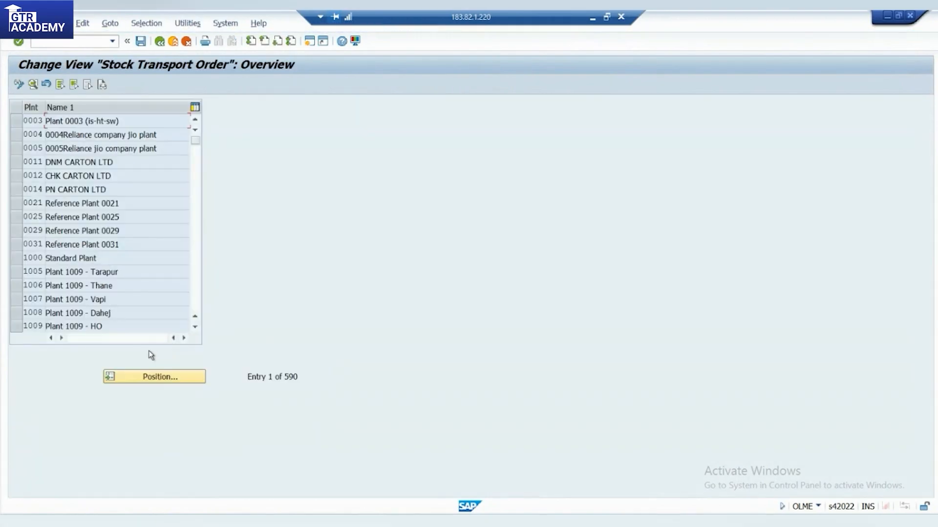
left_click(150, 377)
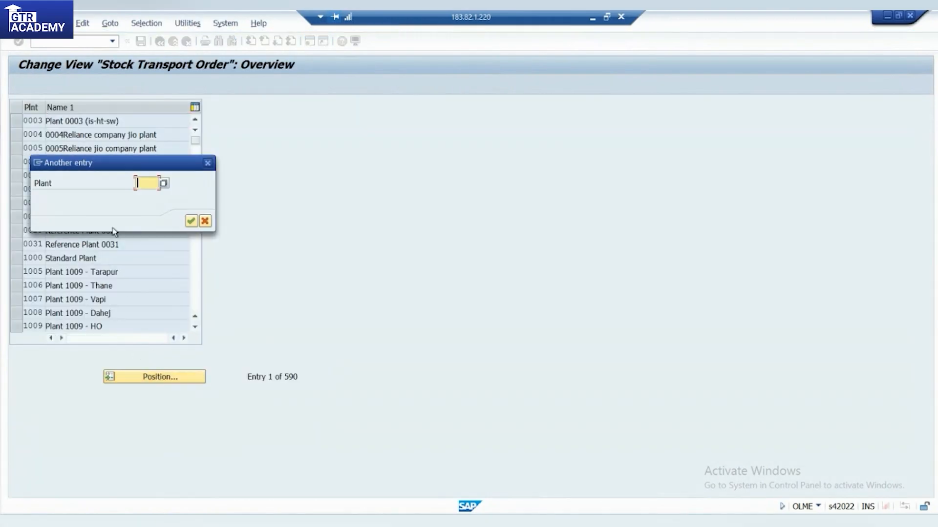
left_click(145, 184)
left_click(152, 198)
key("Return")
double_click(70, 122)
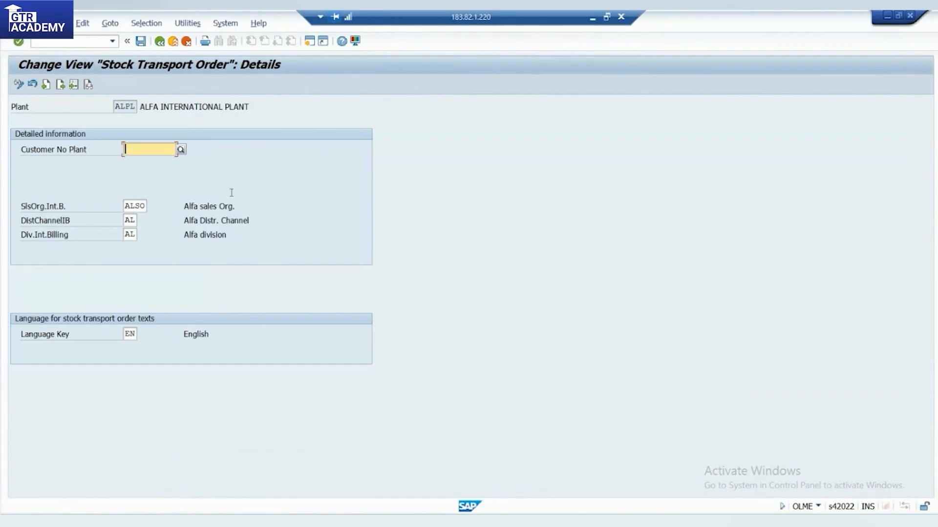
left_click(137, 206)
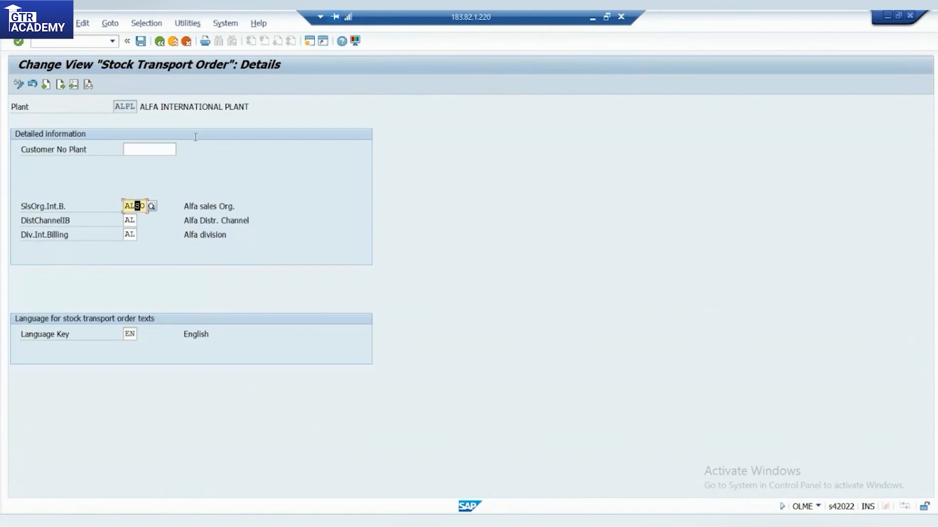
left_click(161, 42)
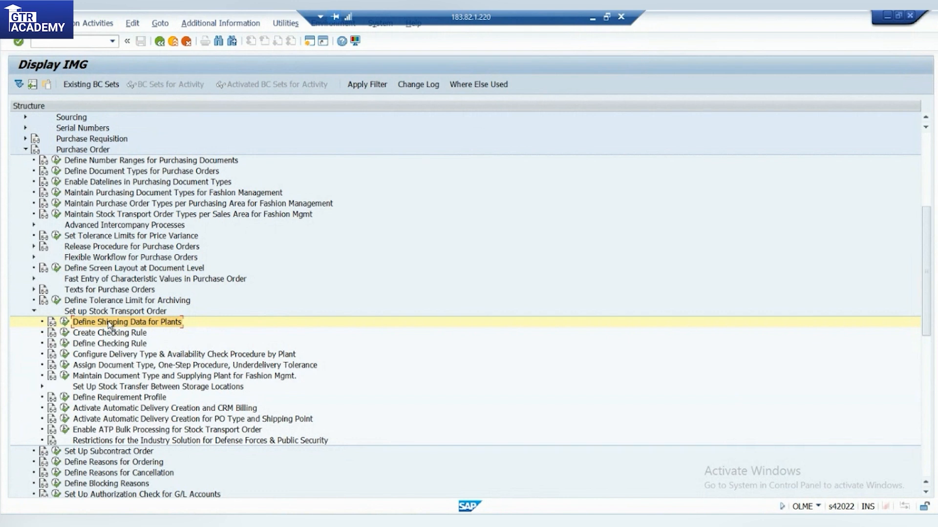
Step: Open Define Shipping Data for Plants again and review the sales organization, distribution channel, division and shipping point lines in the Notepad notes
left_click(64, 322)
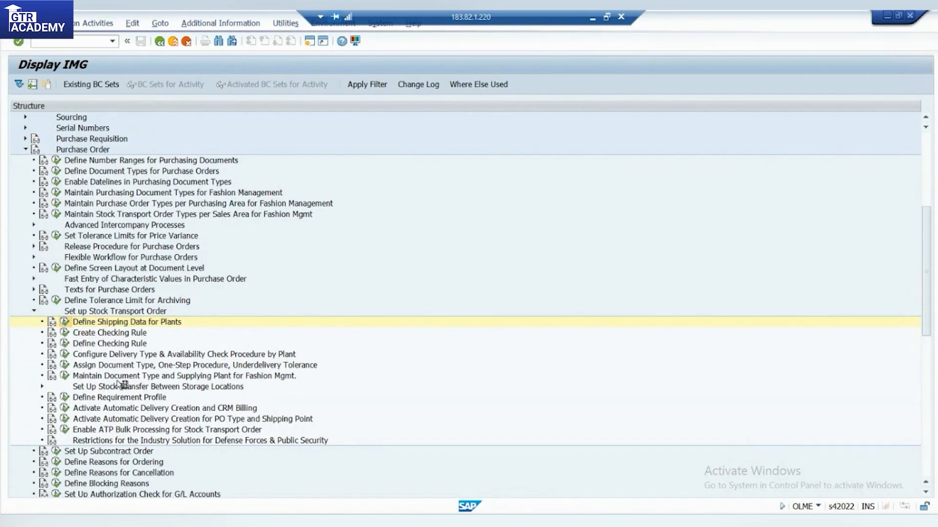
left_click(549, 522)
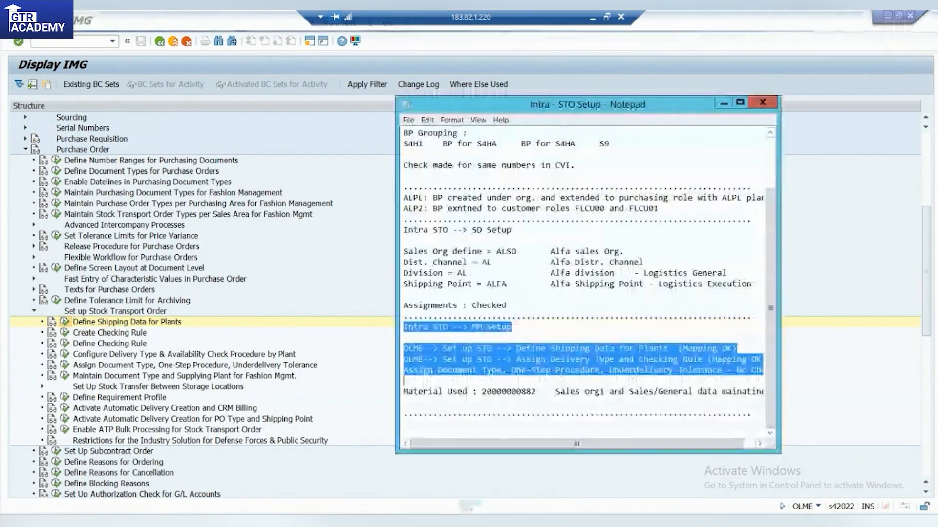
left_click_drag(522, 285, 402, 241)
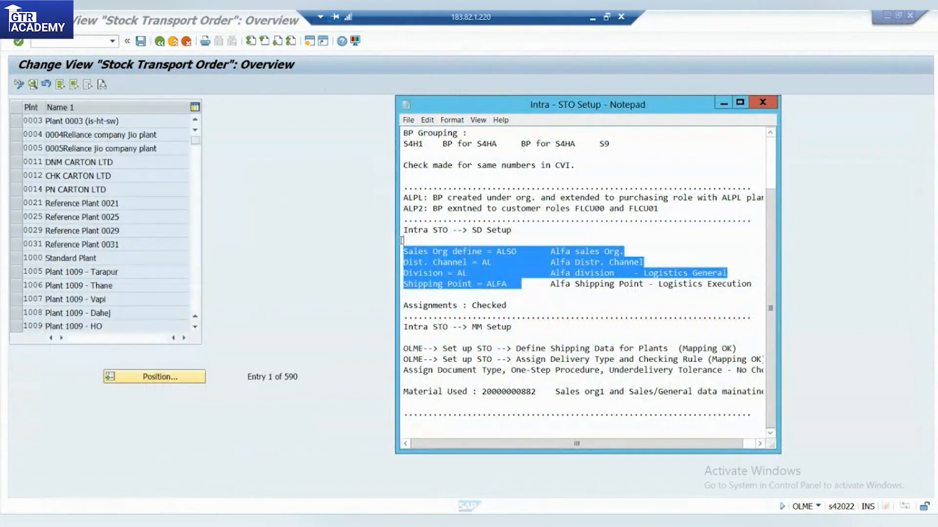
left_click(435, 263)
left_click(507, 288)
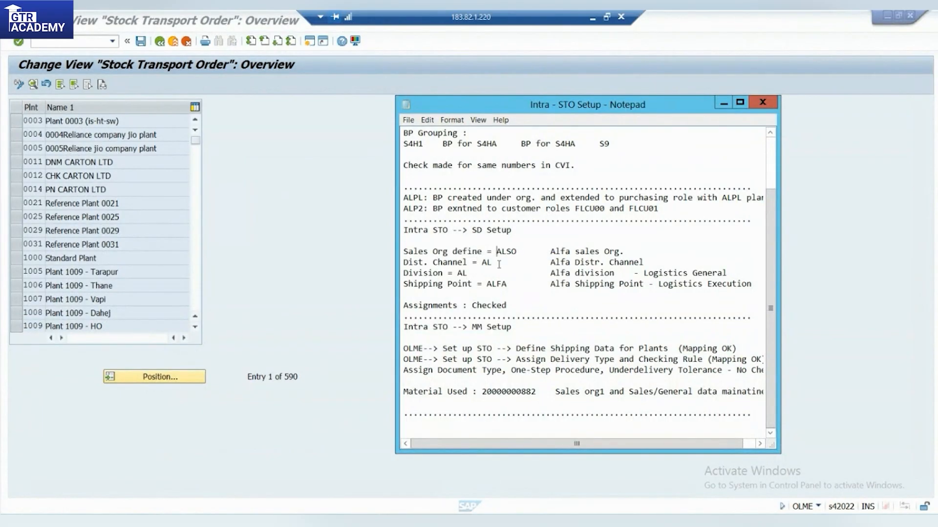
left_click(445, 253, "shift")
left_click_drag(445, 252, 405, 246)
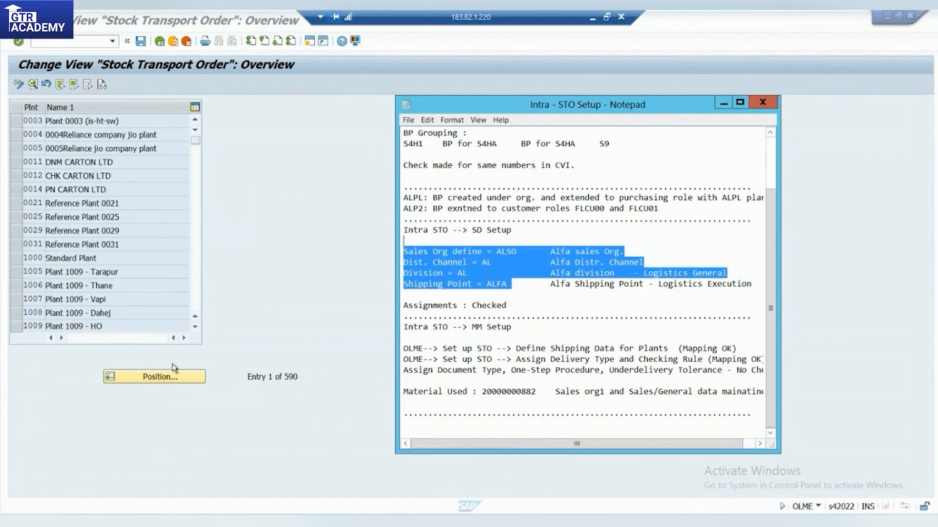
Step: Back in SAP, position the plant list on ALPL and open that plant's stock transport order details
left_click(177, 385)
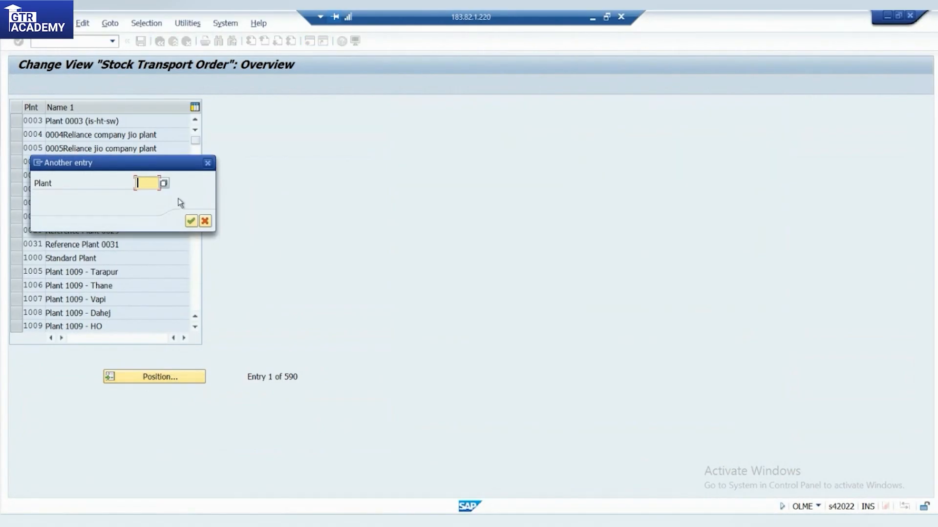
type("ALPL")
left_click(191, 221)
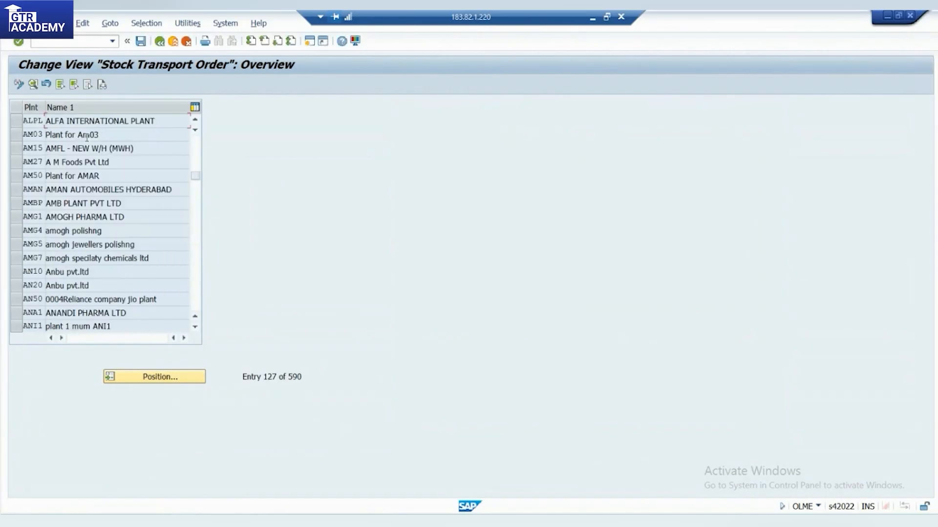
left_click(16, 120)
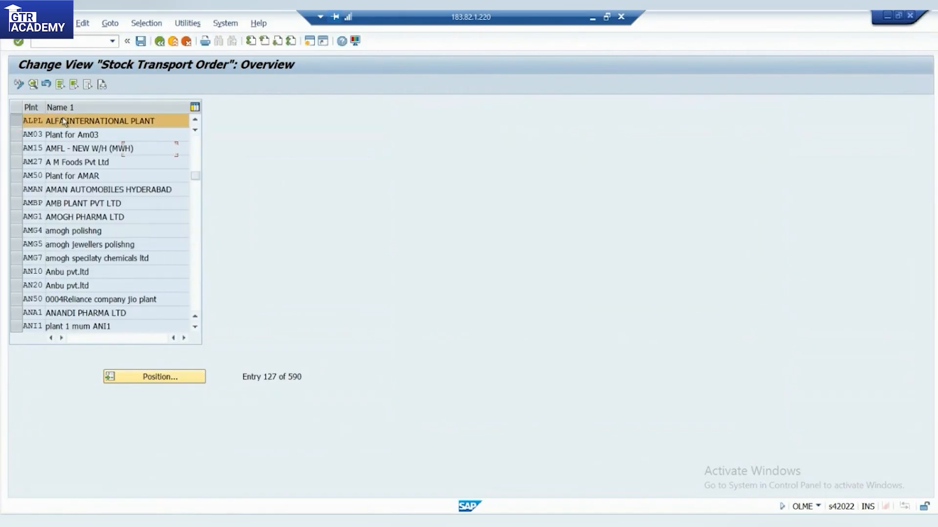
double_click(64, 122)
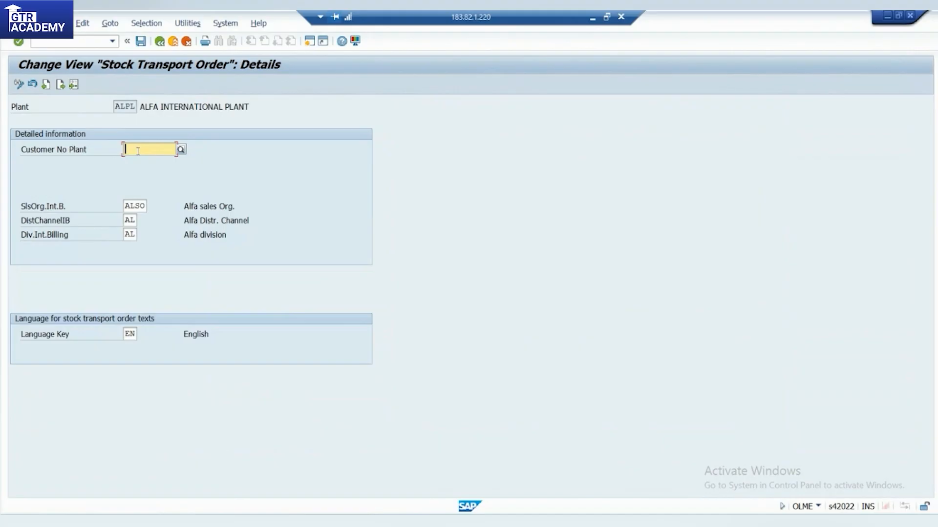
Step: Compare plant ALPL's sales organization, distribution channel and billing division with the SD Setup values in the Notepad notes
left_click(40, 206)
left_click(139, 206)
left_click_drag(233, 211, 182, 237)
left_click(183, 237)
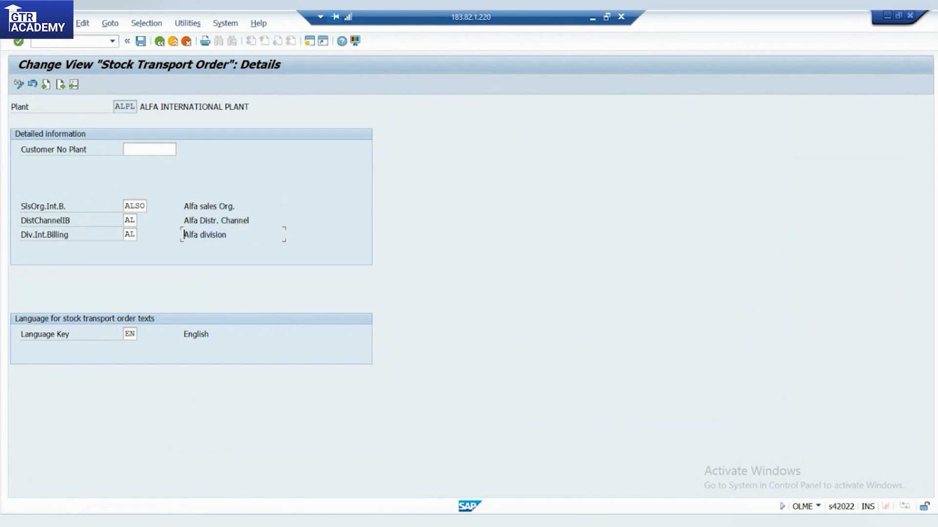
key("alt+Tab")
left_click(502, 262)
left_click_drag(520, 251, 482, 263)
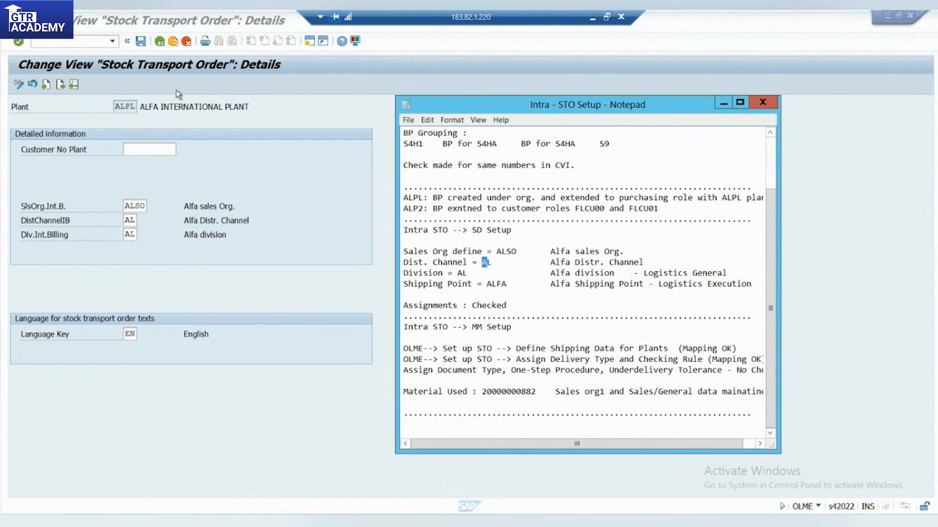
Step: Return to the plant list and open the stock transport order details of plant ALP2
left_click(160, 42)
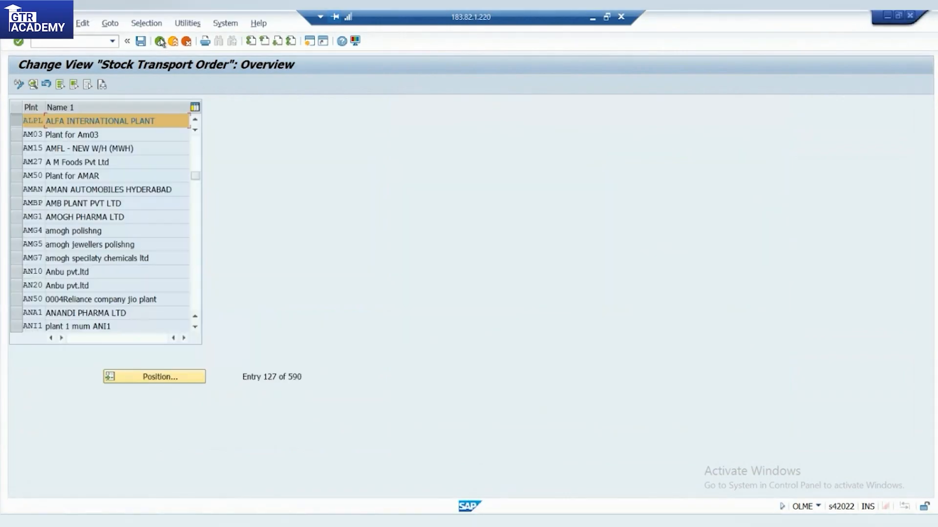
left_click(195, 119)
left_click(16, 121)
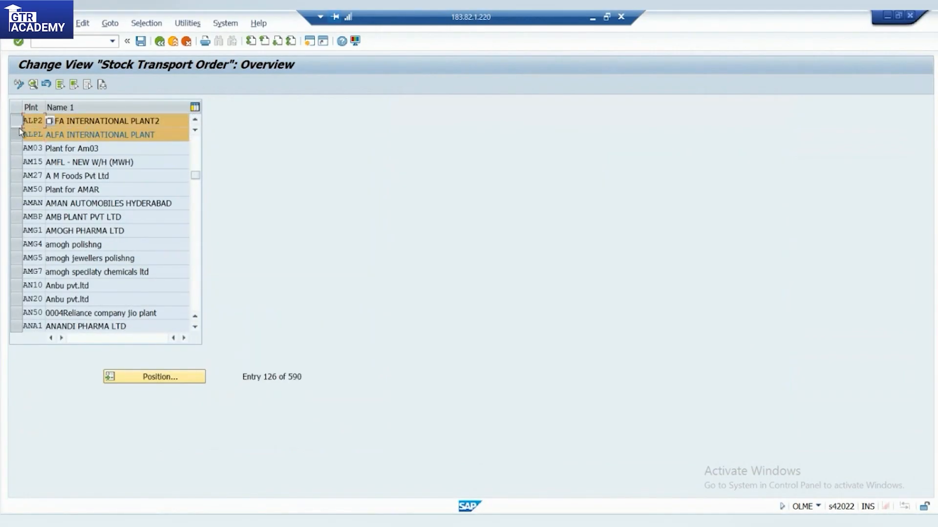
left_click(17, 135)
double_click(98, 121)
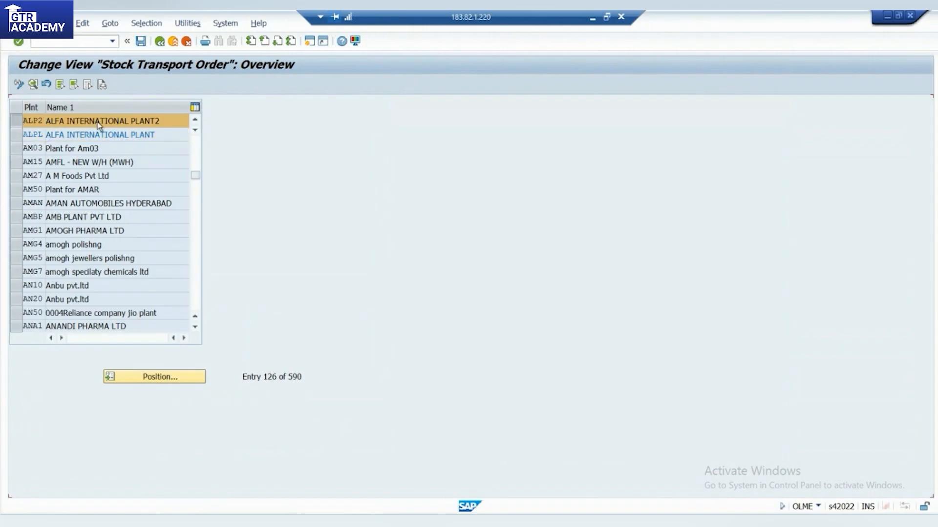
Step: Check the customer number assigned to plant ALP2, and return to the plant list
left_click_drag(152, 148, 132, 142)
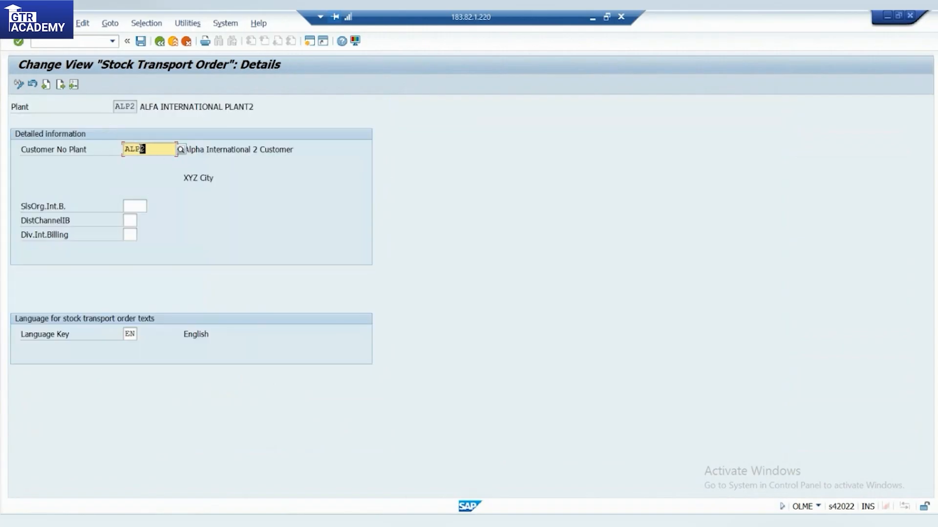
left_click(28, 153)
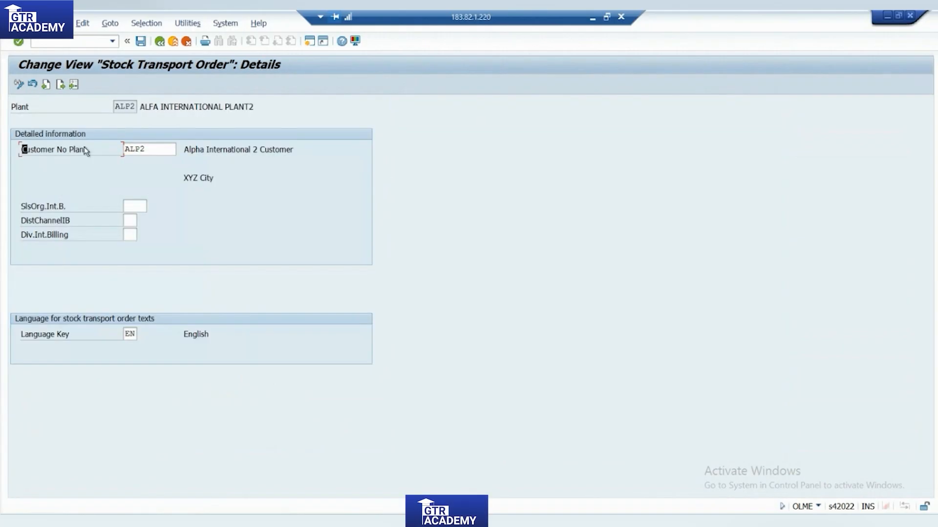
left_click(145, 149)
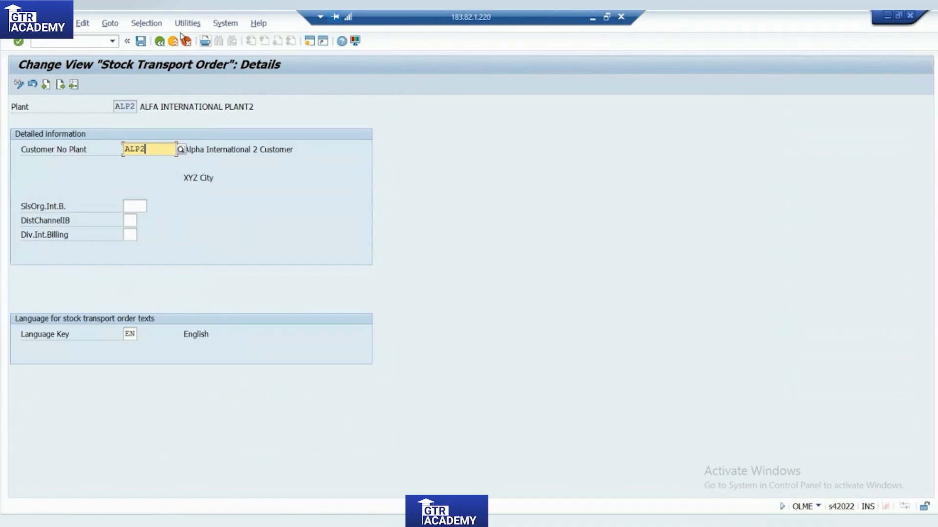
left_click(159, 42)
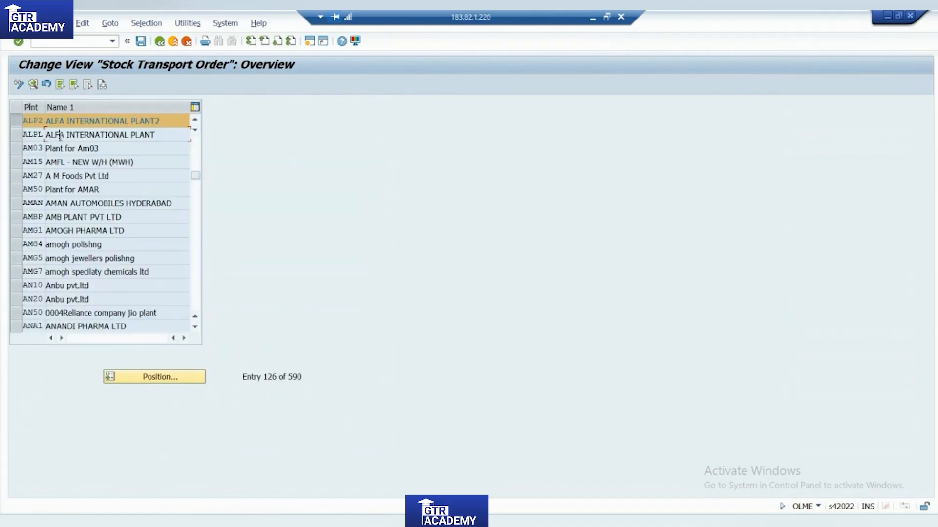
Step: Switch to the PDF guide in Acrobat and read the Define Shipping Data for Plants section through to the receiving plant's details
mouse_move(425, 521)
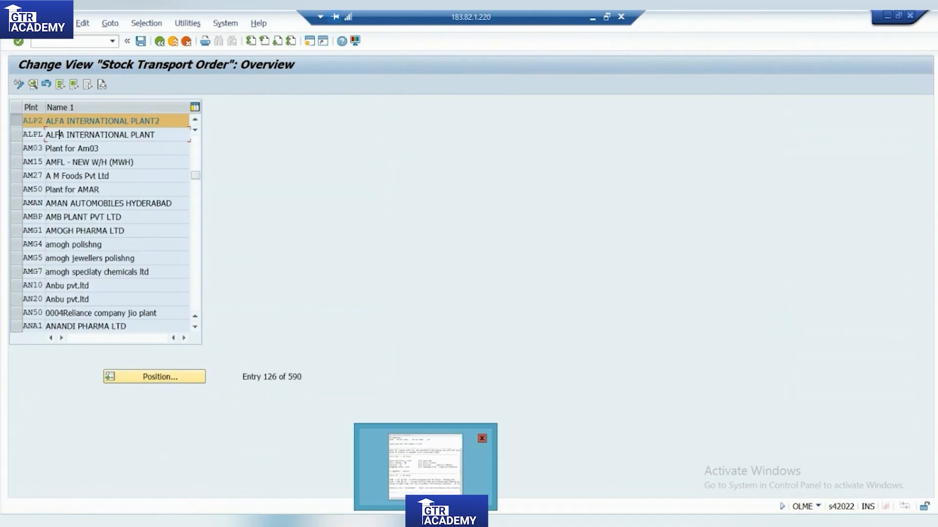
left_click(426, 467)
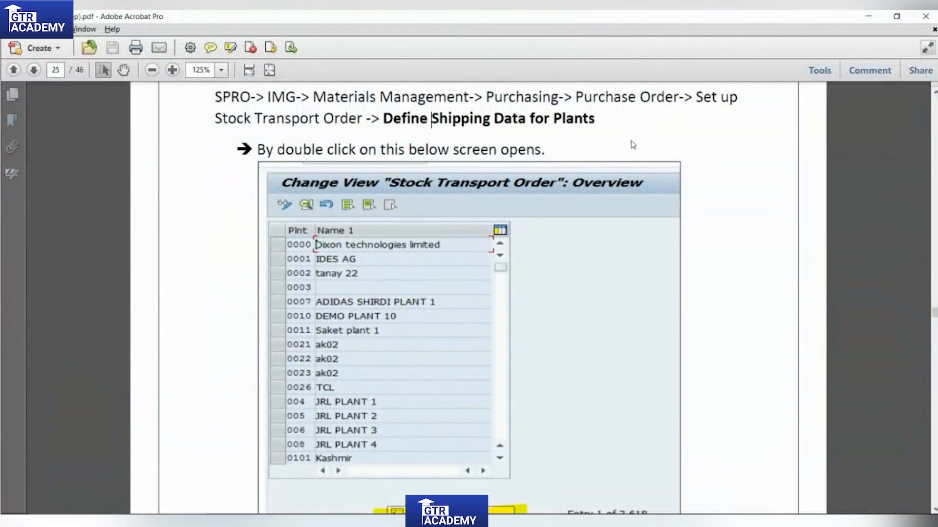
left_click_drag(182, 121, 597, 126)
scroll(597, 126, "down", 8)
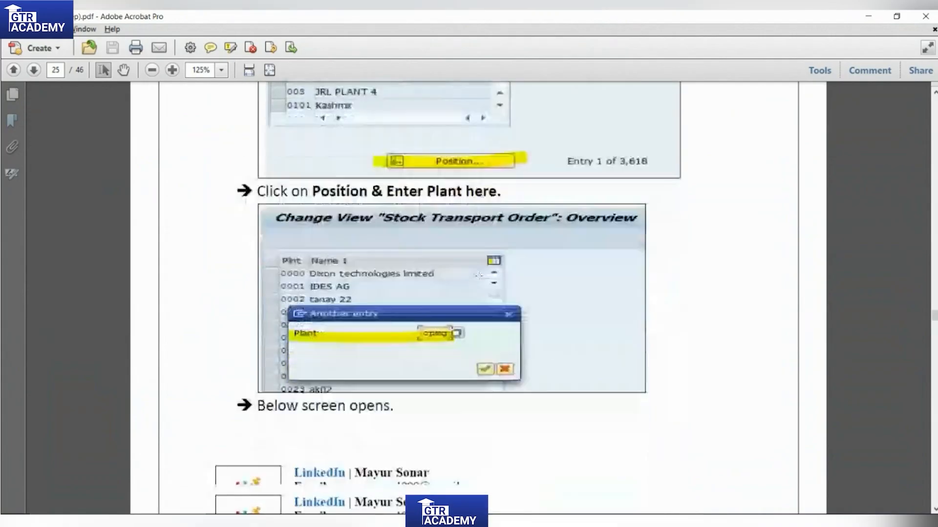
scroll(479, 293, "down", 10)
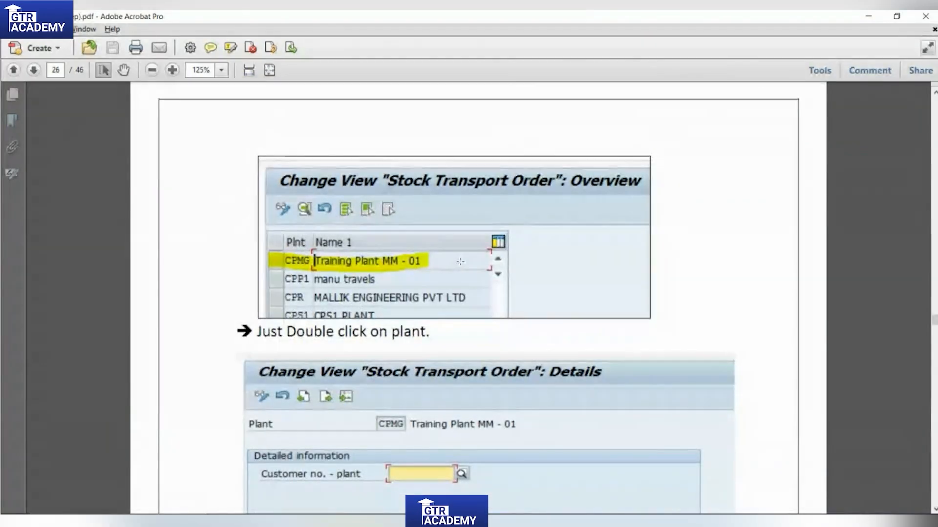
scroll(650, 258, "down", 7)
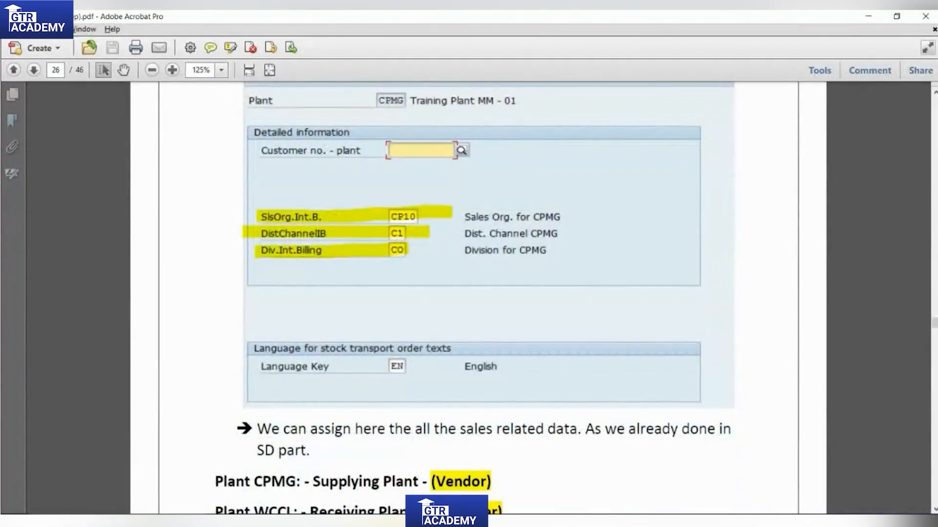
scroll(490, 249, "down", 6)
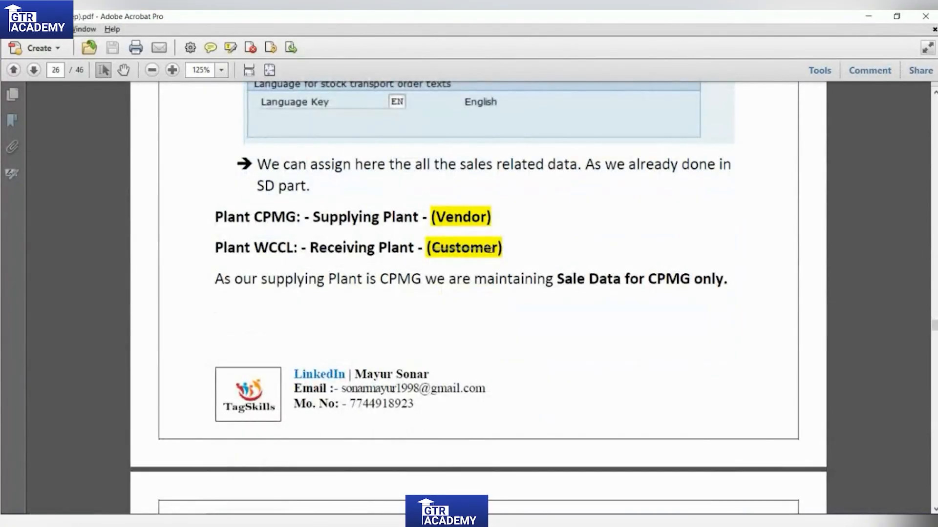
scroll(490, 248, "down", 8)
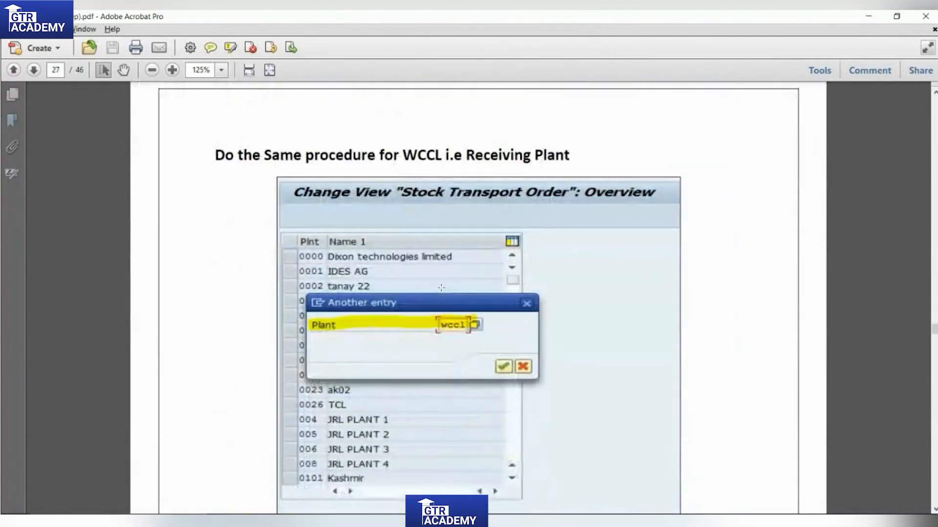
scroll(441, 288, "down", 14)
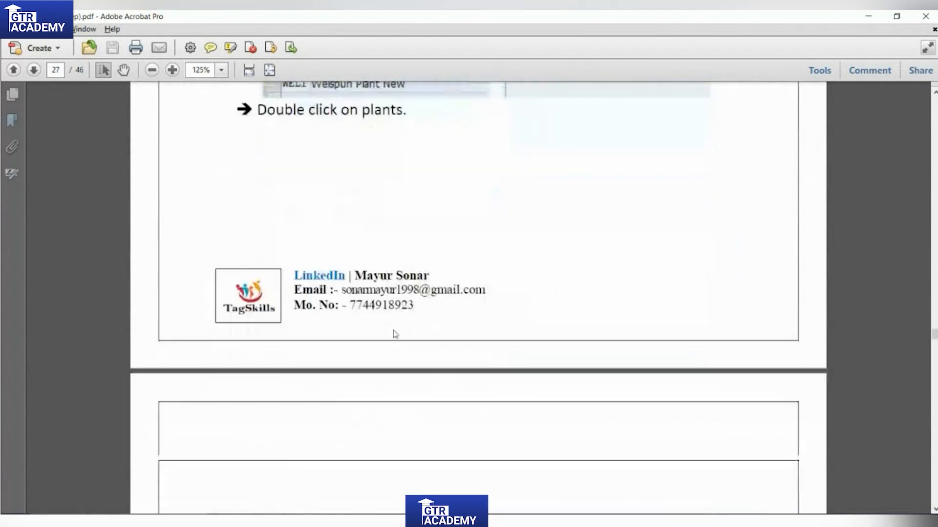
scroll(395, 334, "down", 5)
scroll(409, 390, "down", 3)
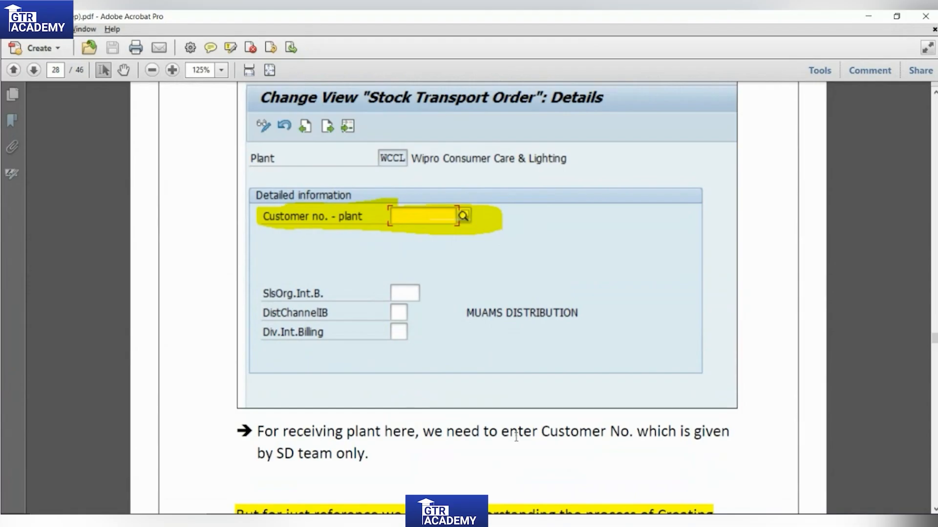
Step: Review the guide's note on entering the receiving plant's customer number from the SD team and the reference note below it
left_click_drag(406, 435, 429, 441)
left_click_drag(369, 454, 257, 454)
left_click_drag(472, 434, 632, 434)
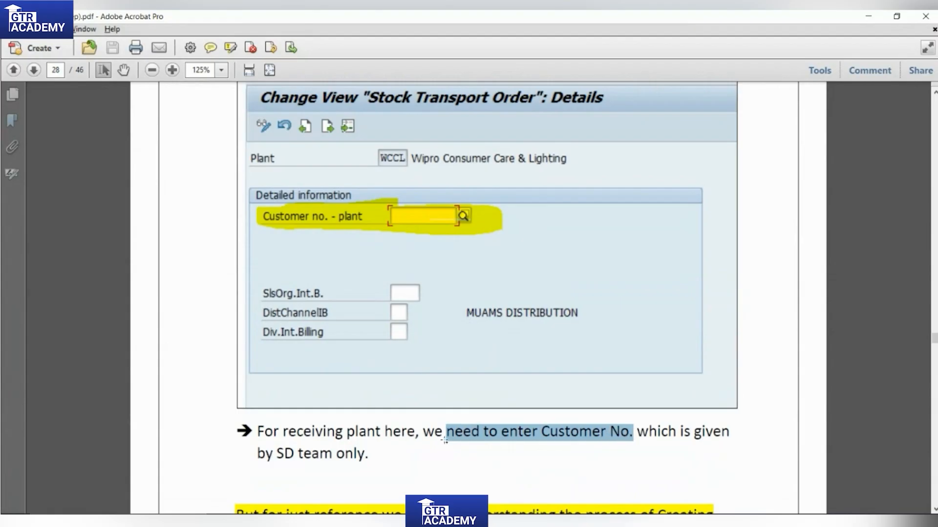
scroll(492, 347, "down", 5)
left_click_drag(571, 296, 608, 297)
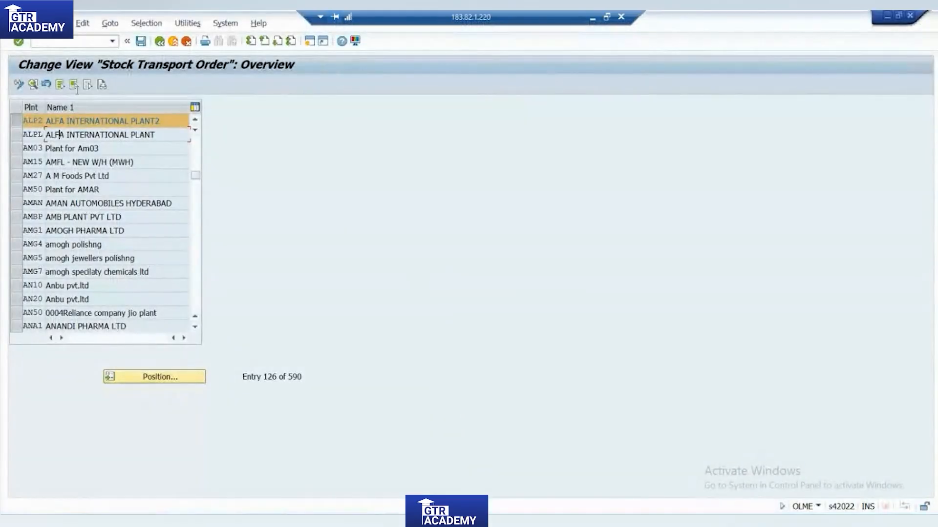
Step: Back in SAP, open the Maintain Business Partner transaction (BP) in a new session
type("/")
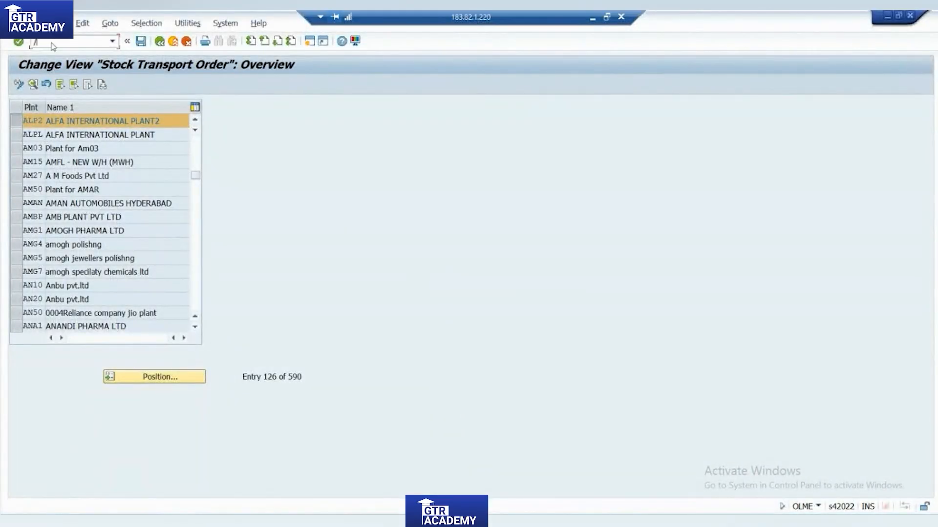
type("obp")
key("Return")
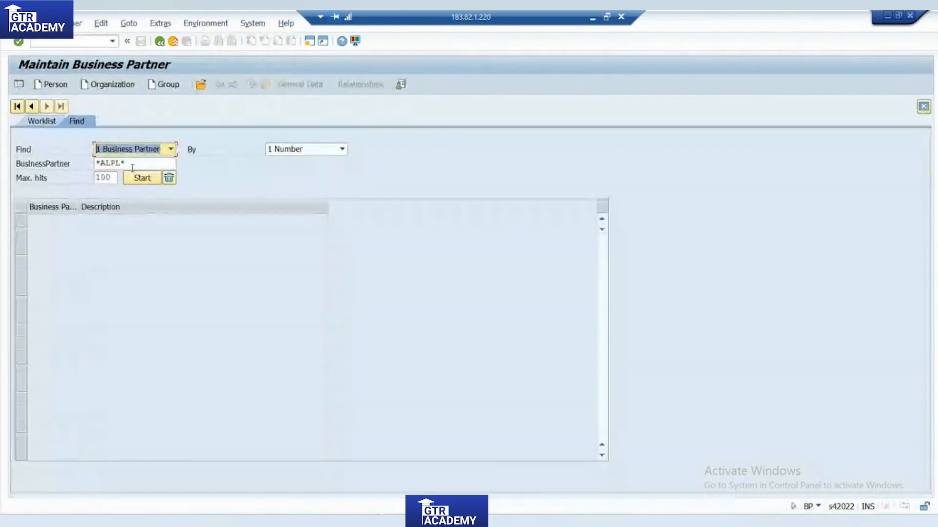
Step: Search for business partners by number with the pattern *ALP2*
left_click(142, 165)
key("BackSpace")
key("BackSpace")
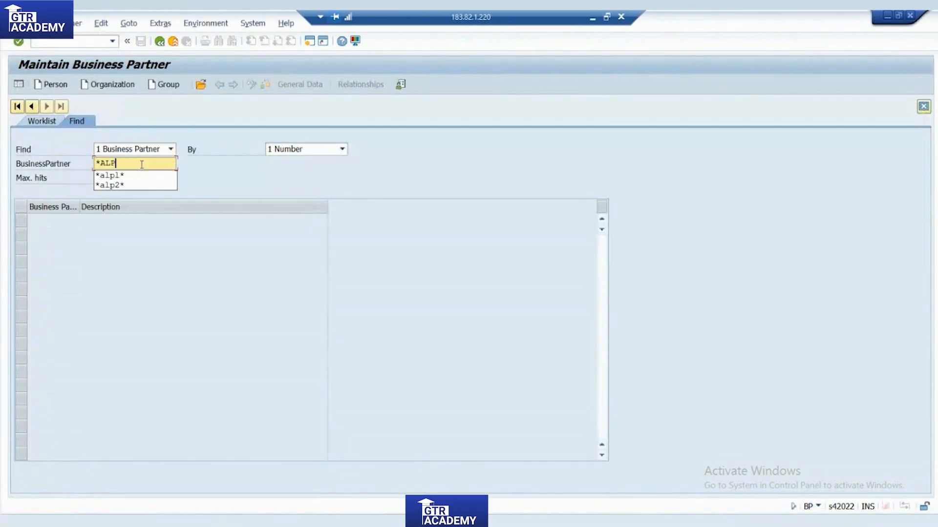
type("2")
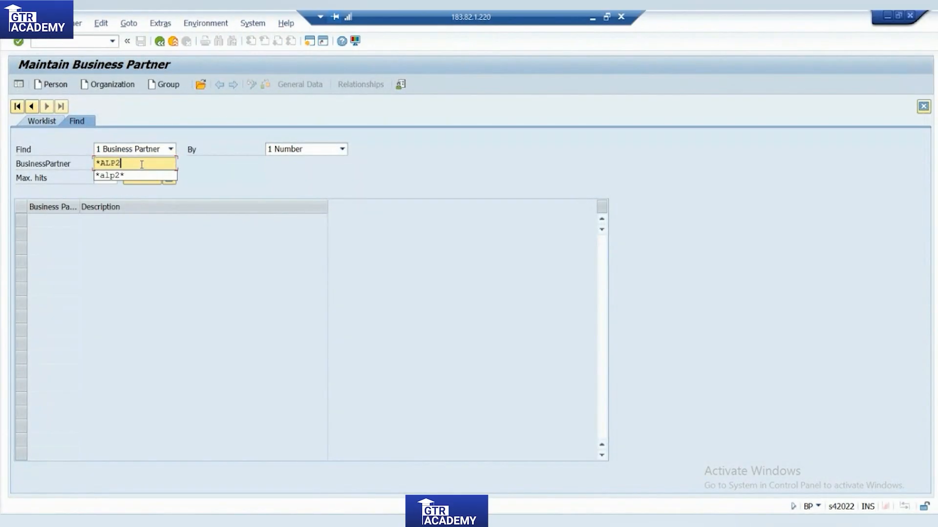
type("*")
key("Return")
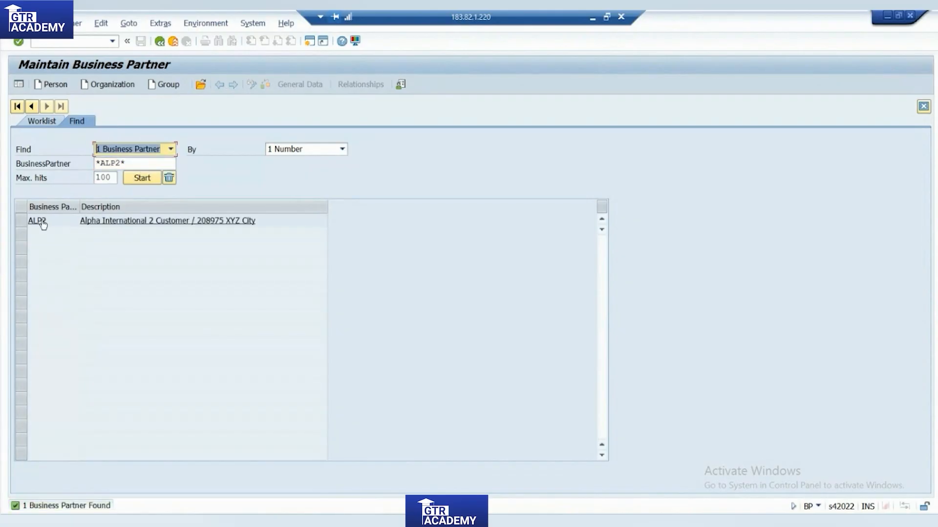
Step: Open business partner ALP2 for display
left_click(44, 222)
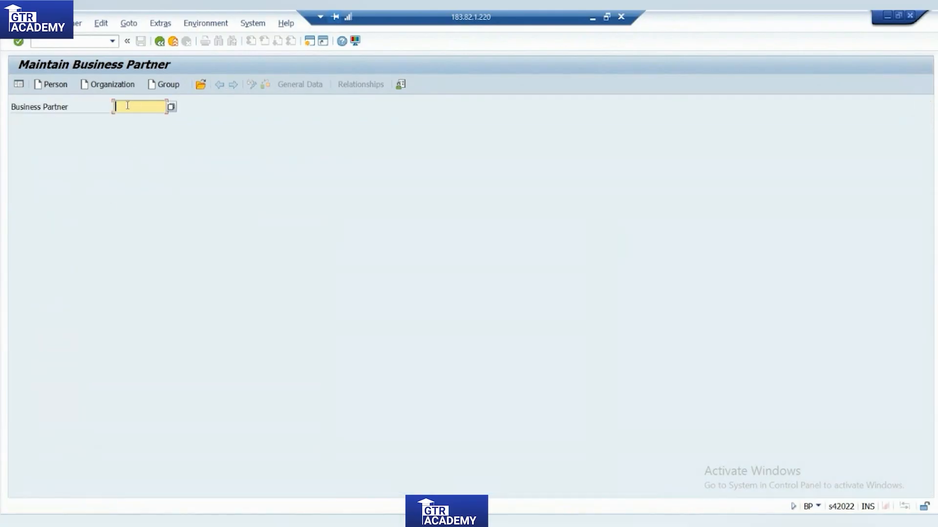
type("ALP2")
key("Return")
key("Return")
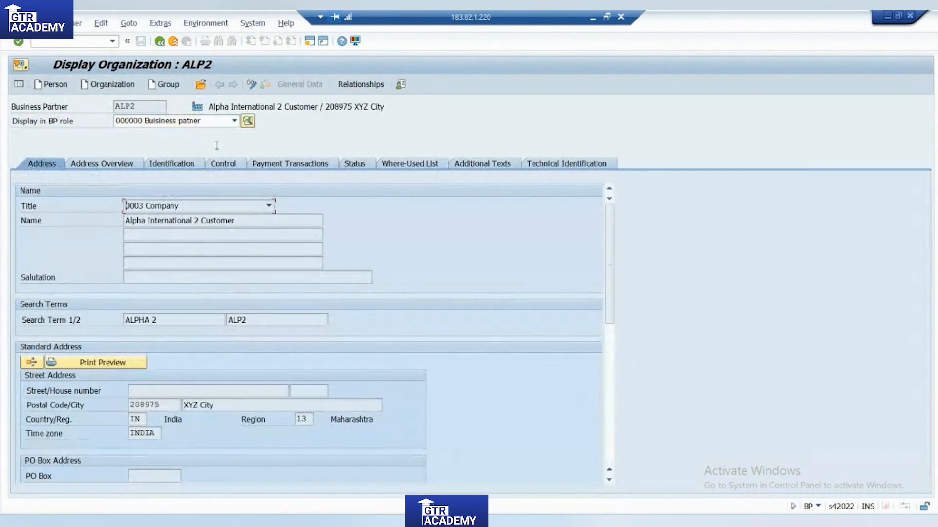
Step: Examine business partner ALP2's general role, organization name and partner number
left_click(224, 124)
left_click(224, 124)
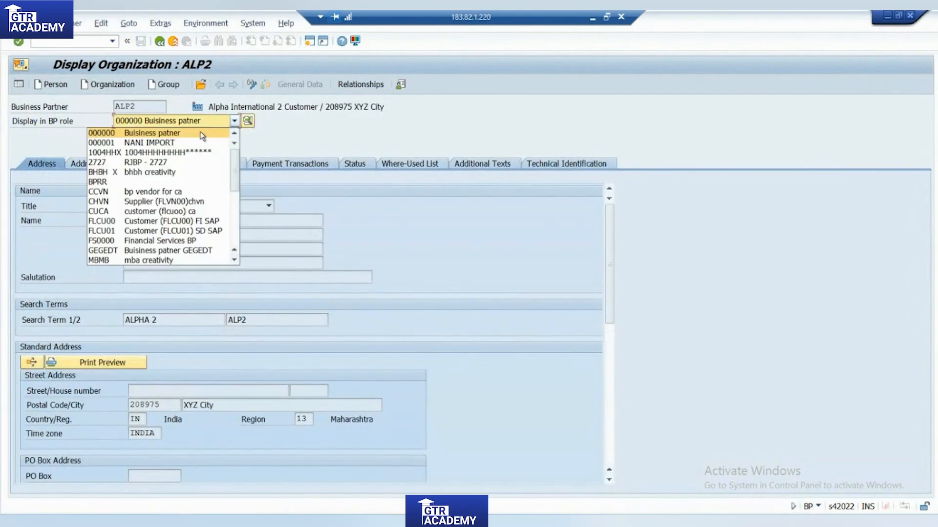
left_click(195, 137)
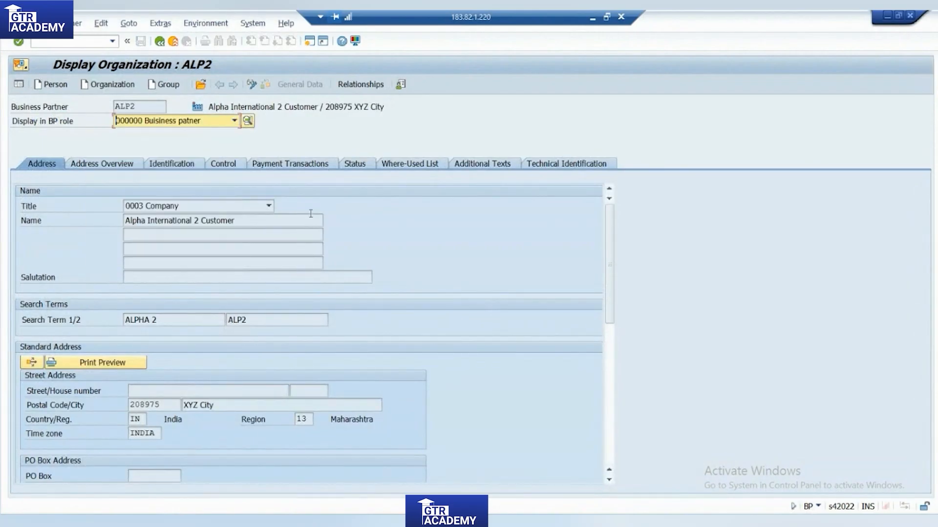
left_click_drag(235, 220, 200, 227)
left_click(201, 228)
left_click_drag(150, 108, 104, 108)
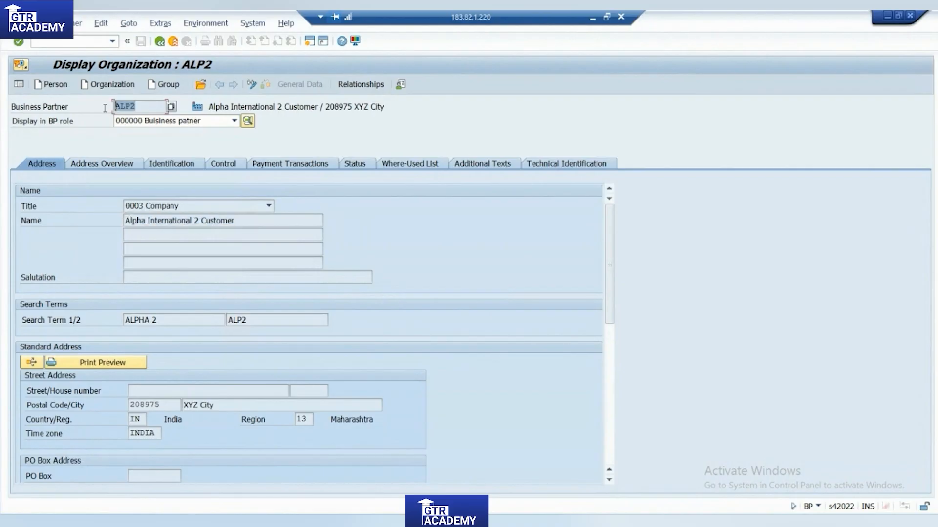
Step: In the Notepad notes, review the SLCU local customers group entry and its number range column
key("alt+Tab")
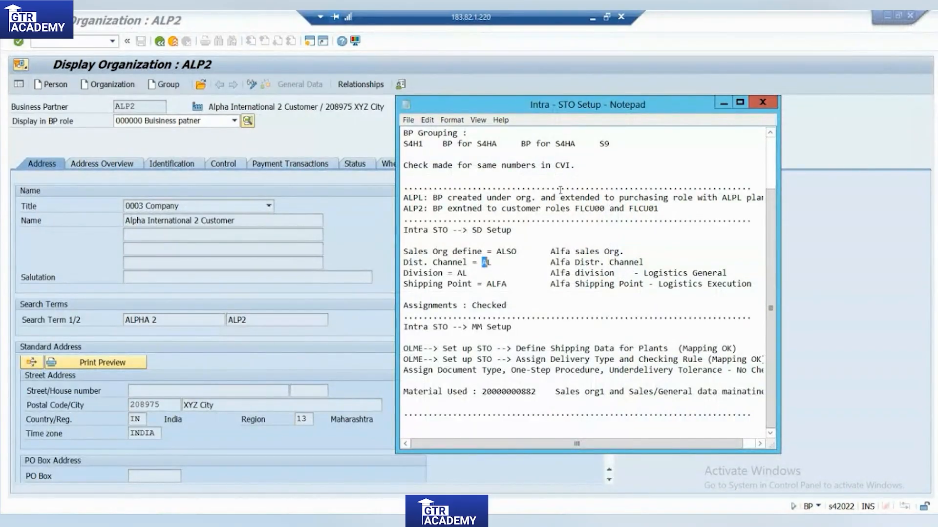
scroll(560, 190, "up", 2)
left_click_drag(625, 155, 418, 154)
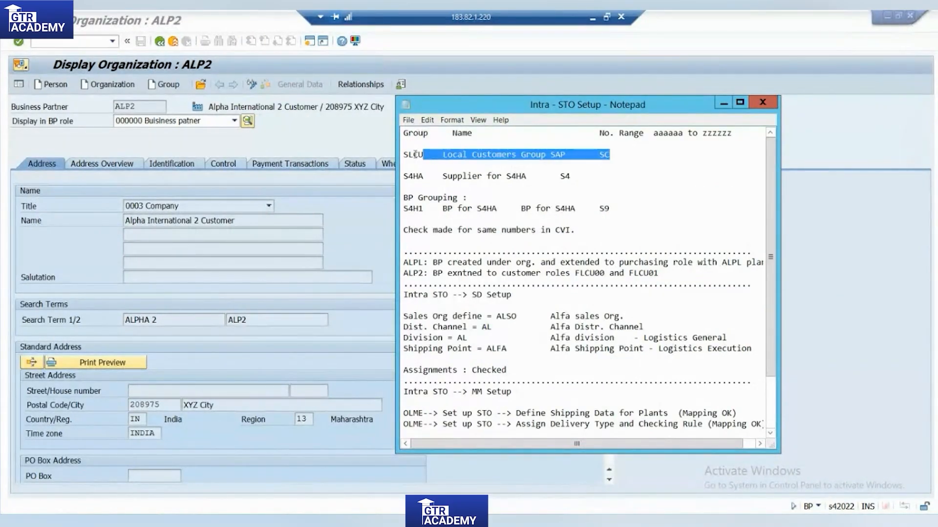
left_click(413, 154)
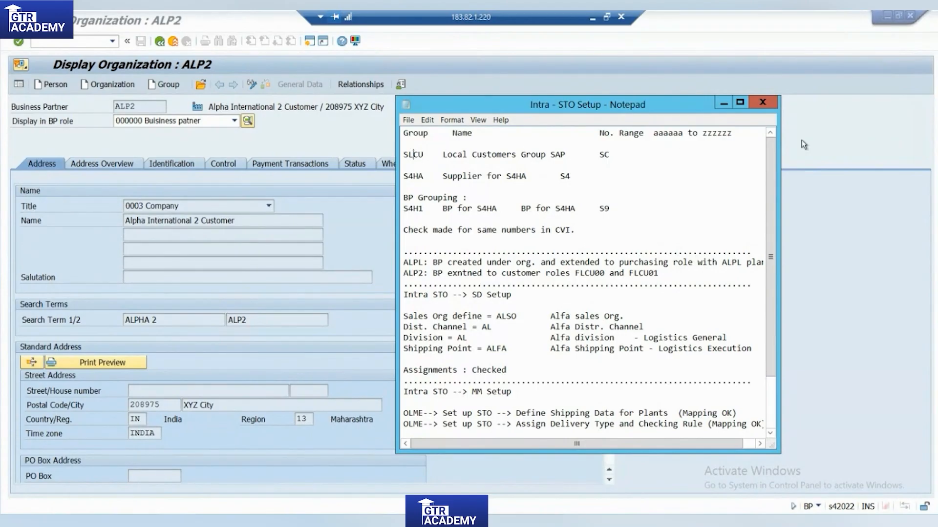
left_click_drag(739, 133, 602, 133)
Step: Back in SAP, look through business partner ALP2's address data and display the partner in role FLCU00 Customer FI
left_click(109, 128)
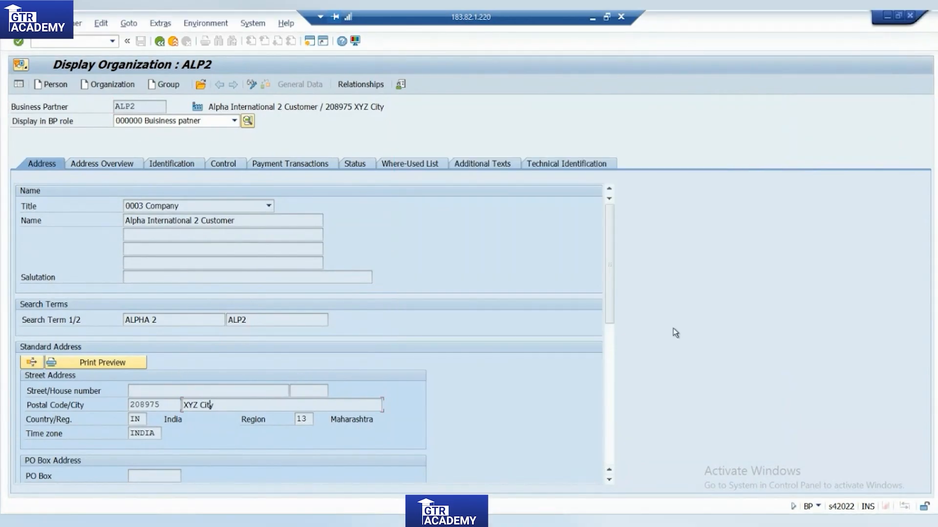
left_click_drag(610, 307, 626, 448)
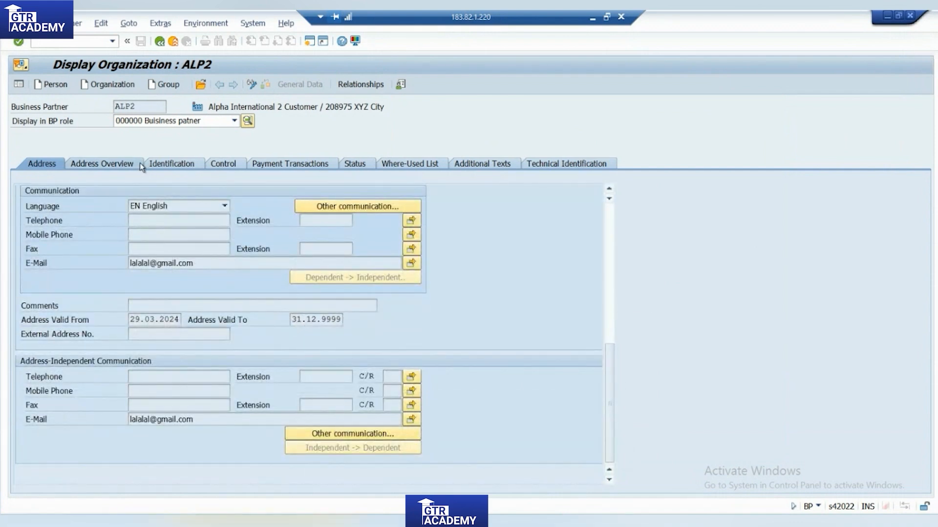
left_click(146, 121)
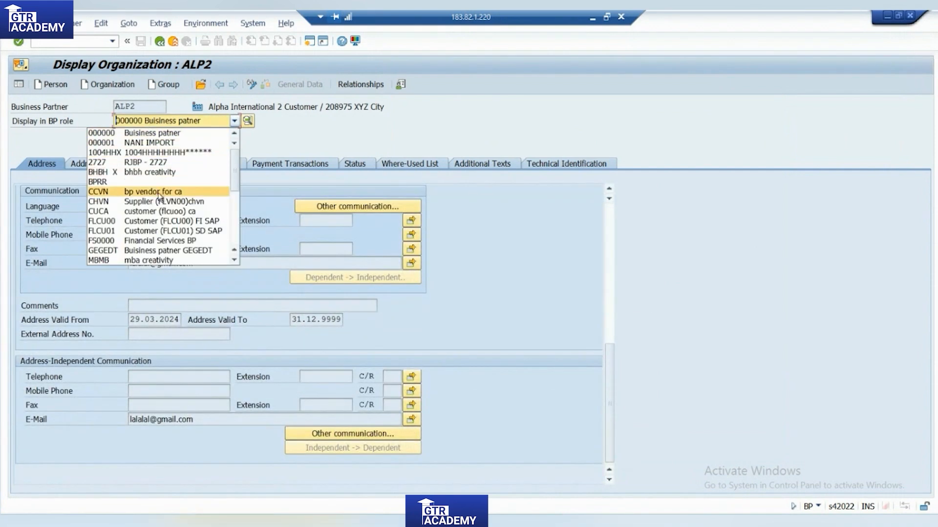
left_click(183, 222)
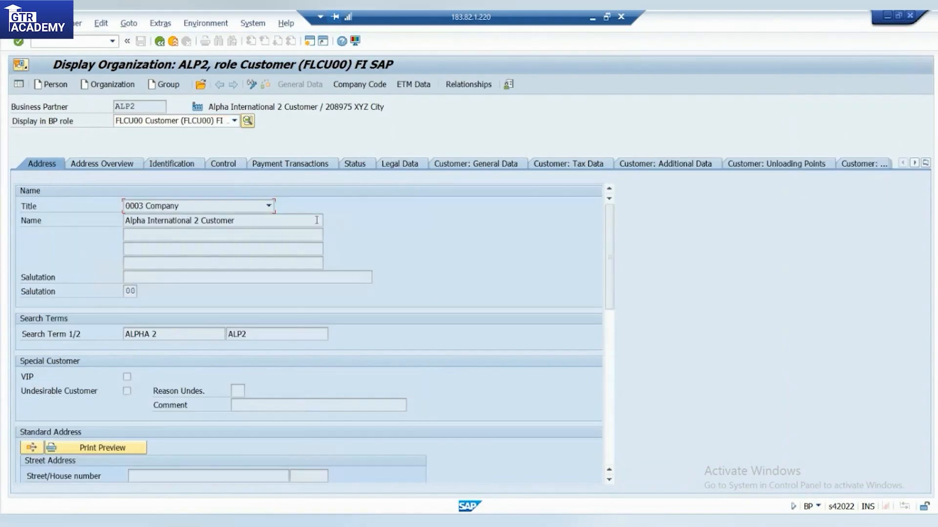
Step: Open business partner ALP2's company code data and examine the reconciliation account, company code and customer number
left_click(364, 86)
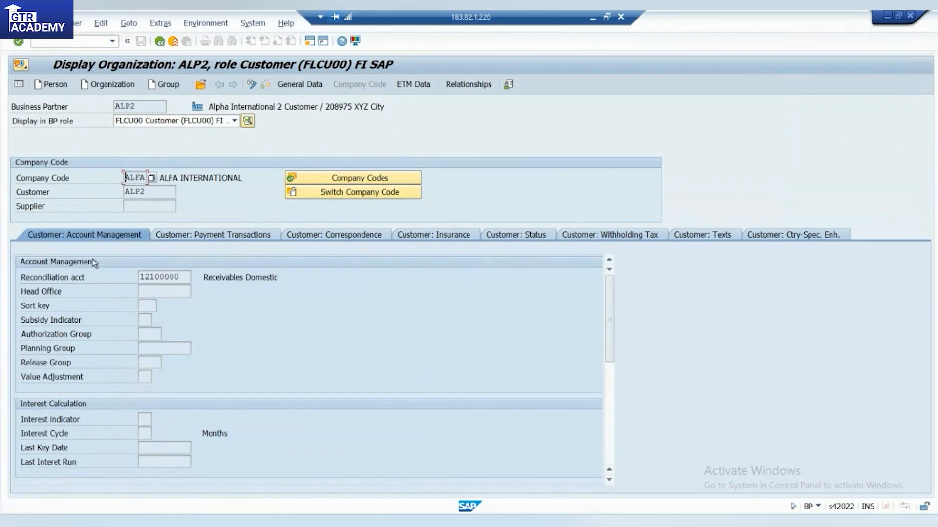
left_click_drag(140, 277, 188, 279)
left_click(189, 279)
left_click(165, 277)
left_click(173, 277)
left_click(137, 180)
left_click(141, 190)
left_click_drag(146, 192, 127, 192)
left_click(124, 195)
left_click(126, 193)
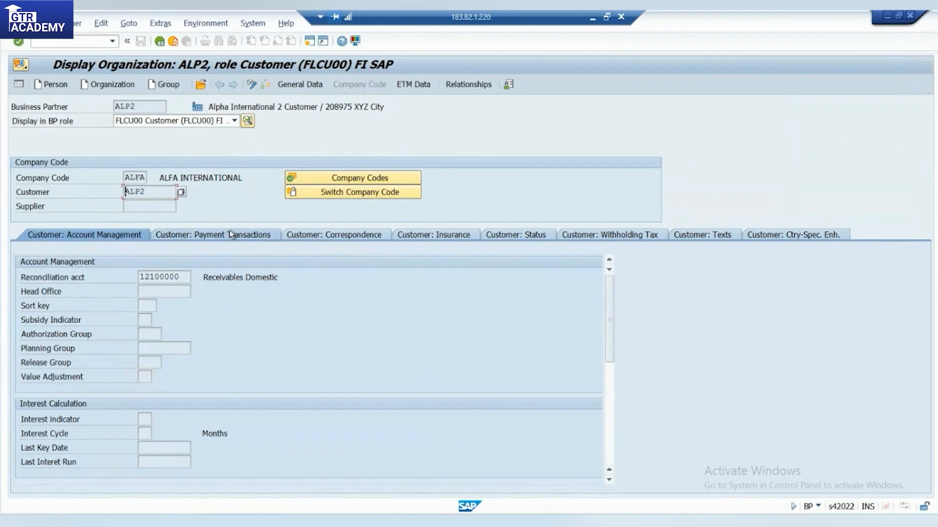
Step: Look through ALP2's payment transactions, correspondence, insurance, status and withholding tax data, then return to account management
left_click(254, 239)
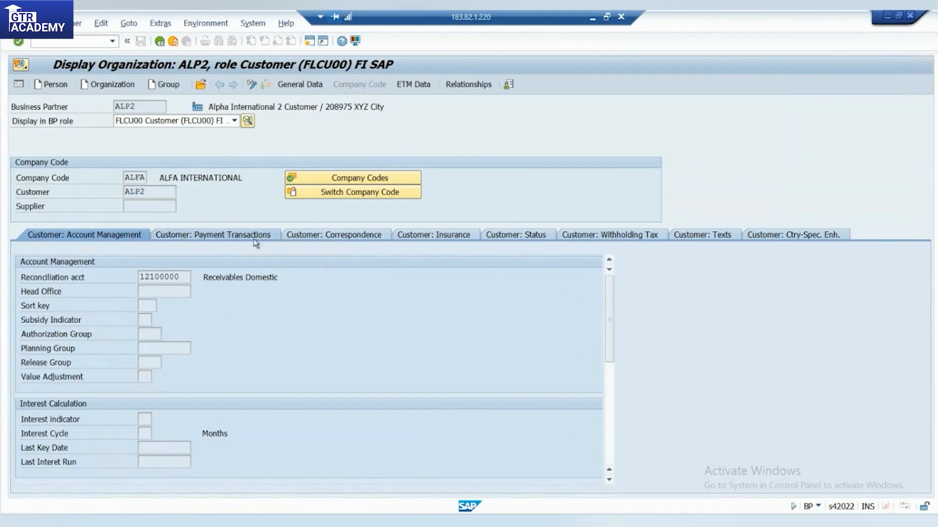
left_click(381, 238)
left_click(428, 233)
left_click(532, 235)
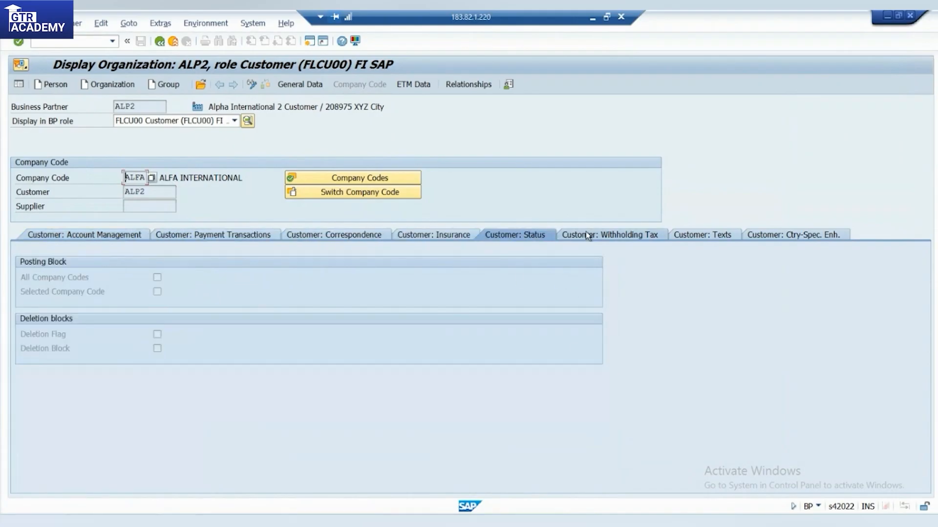
left_click(590, 234)
left_click(95, 237)
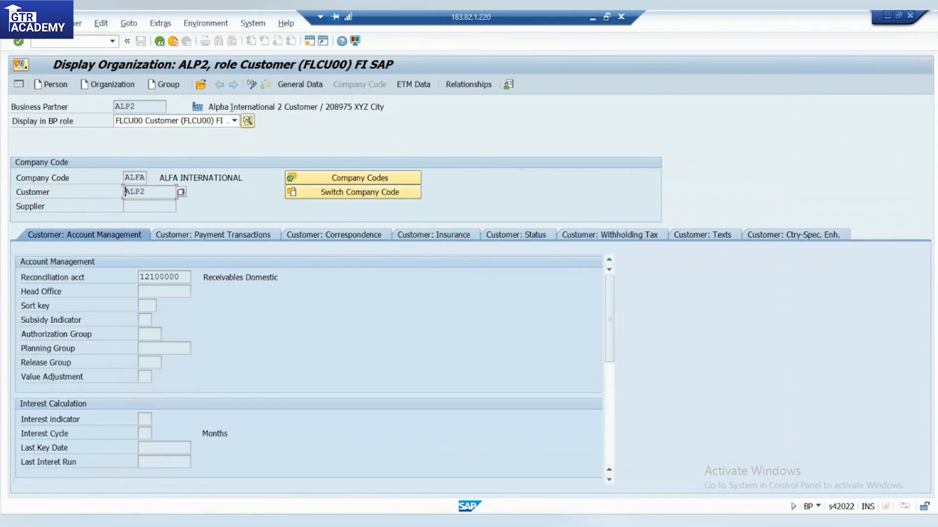
Step: Return to ALP2's general data and check its additional customer data, account group and customer number
left_click(293, 85)
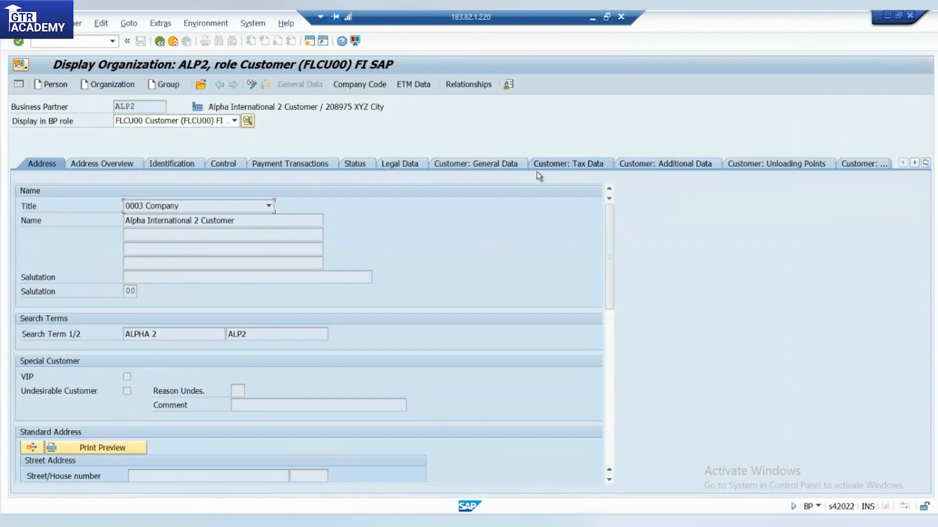
left_click(675, 168)
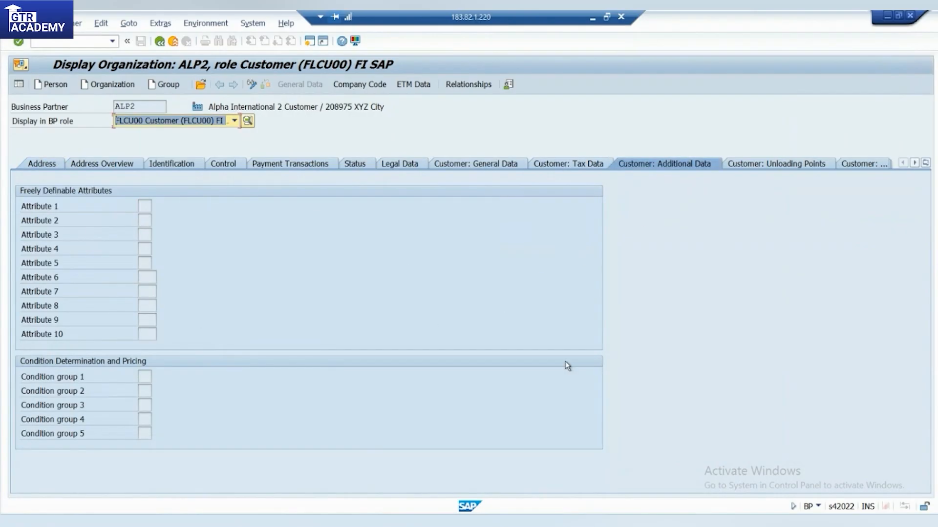
left_click(498, 169)
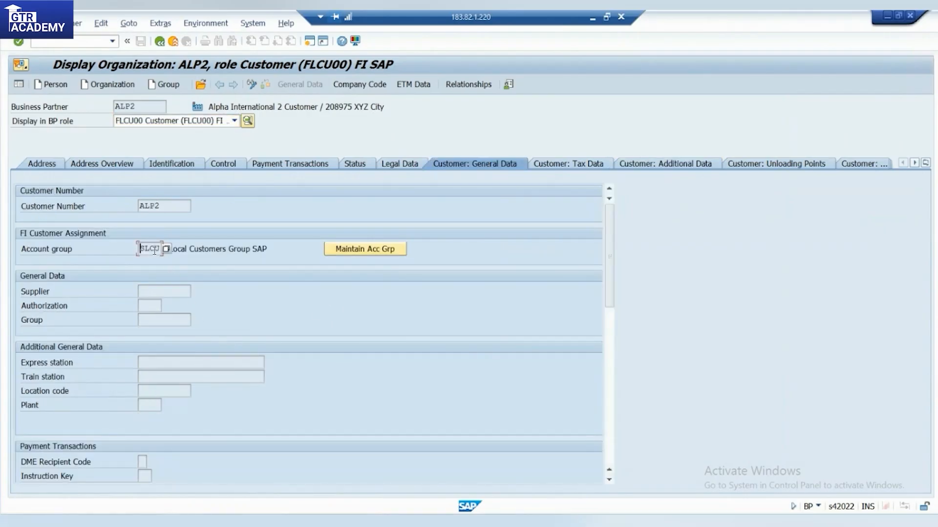
double_click(147, 250)
left_click_drag(168, 206, 140, 207)
left_click(141, 207)
Step: Review the PDF guide's customer creation pages covering account group, company code data and sales area shipping conditions, then return to SAP
left_click(593, 18)
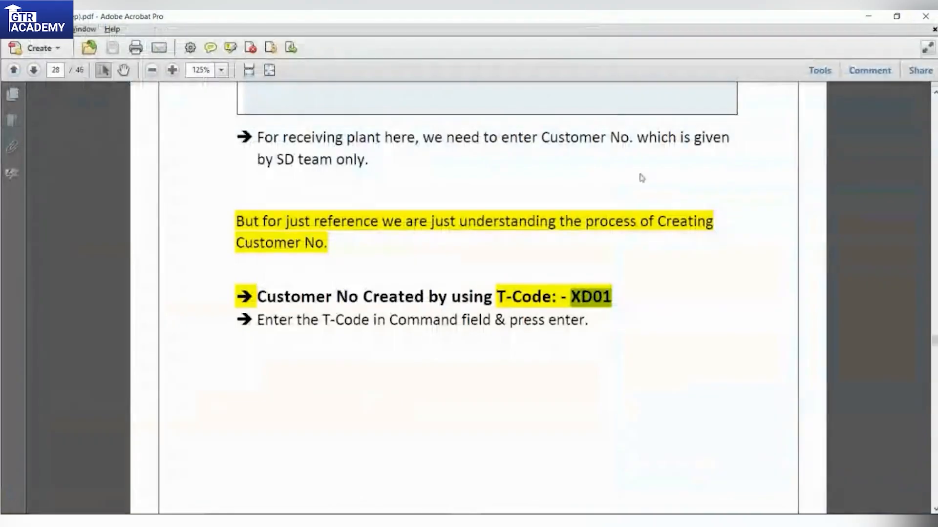
scroll(550, 366, "down", 15)
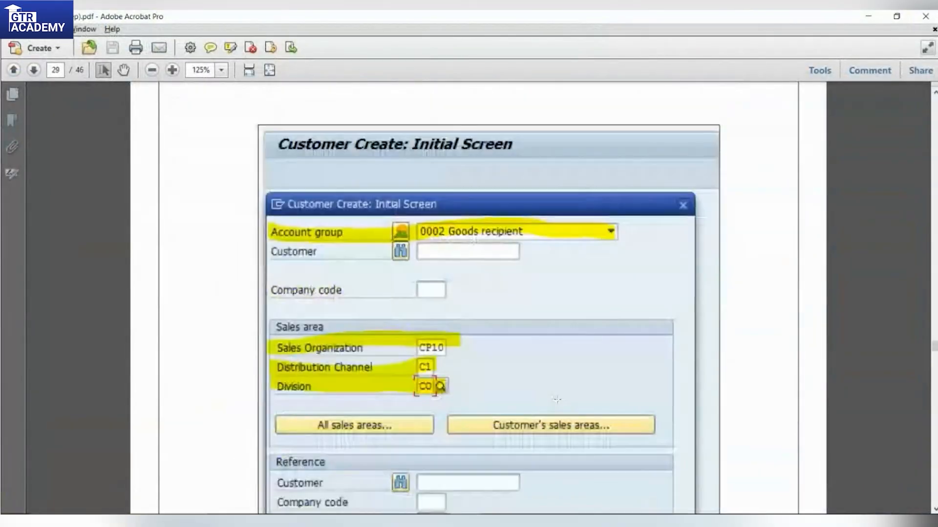
scroll(391, 411, "down", 10)
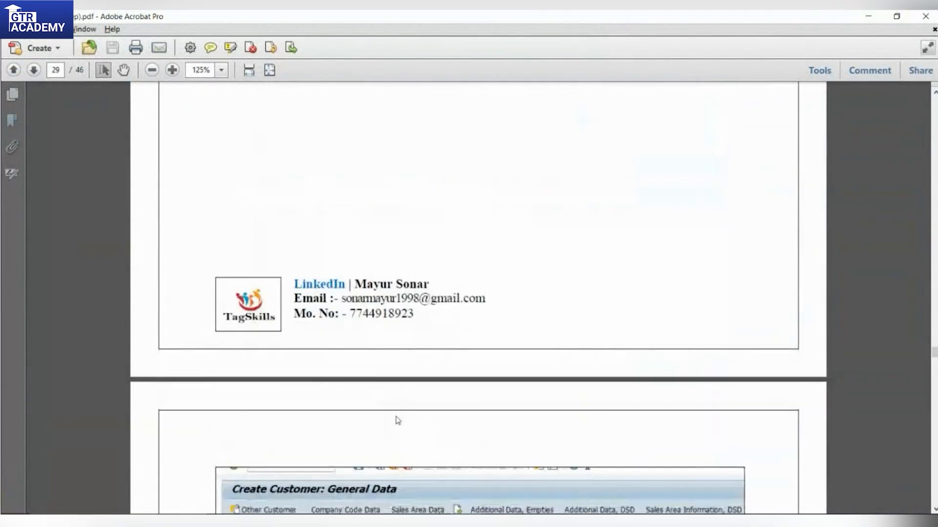
scroll(405, 427, "down", 12)
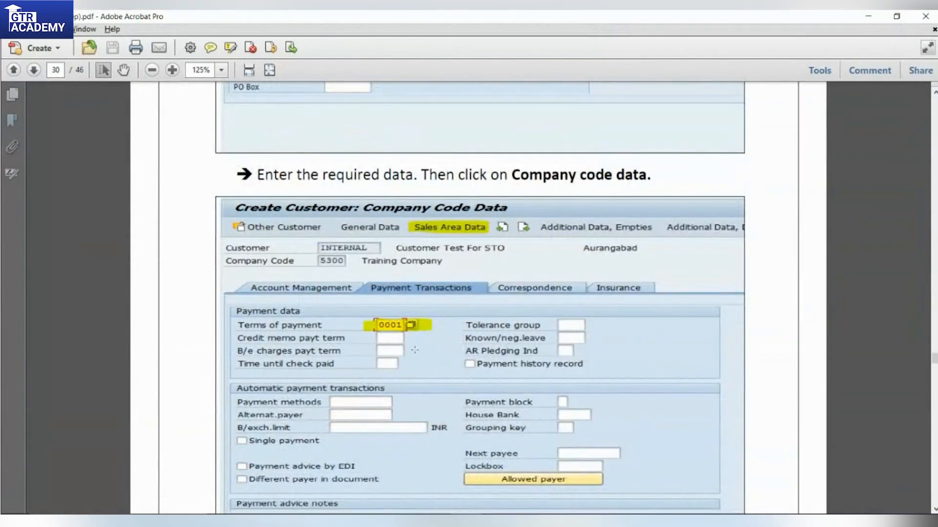
scroll(431, 232, "up", 1)
left_click_drag(514, 206, 634, 195)
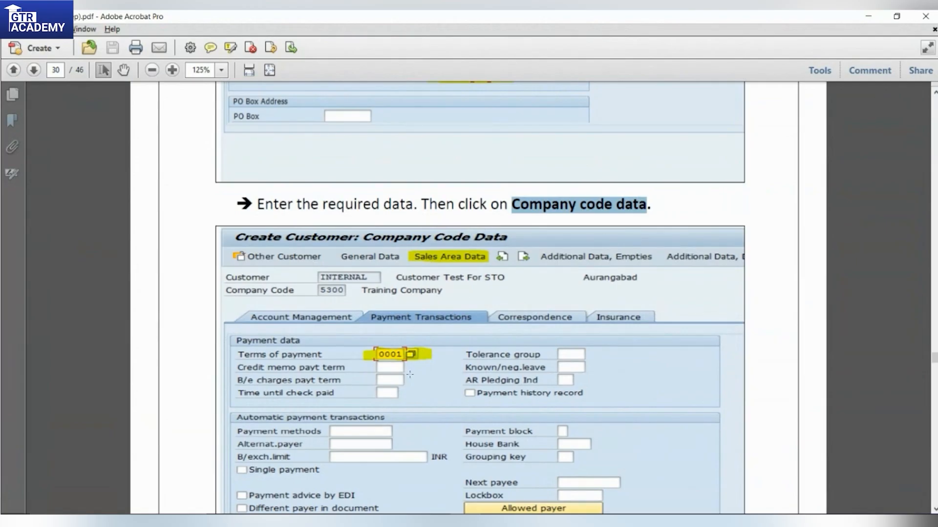
scroll(440, 410, "down", 10)
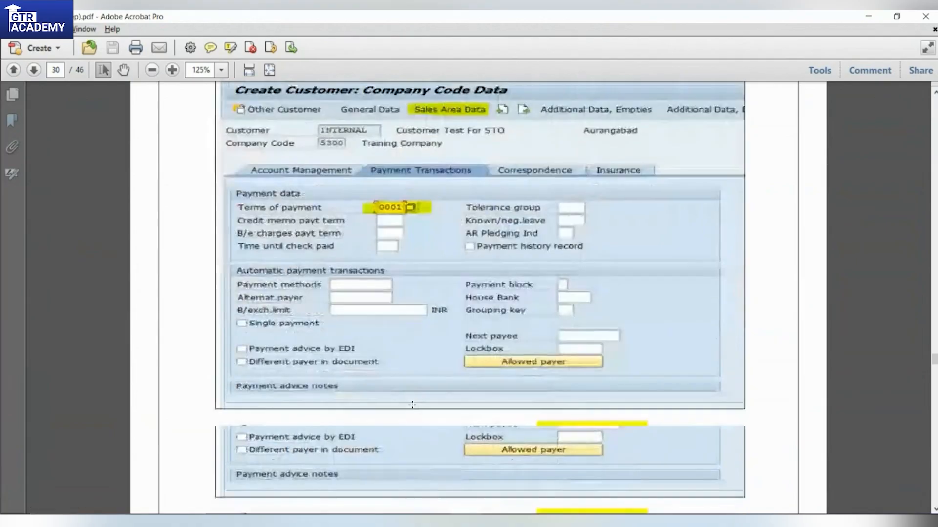
scroll(424, 427, "down", 12)
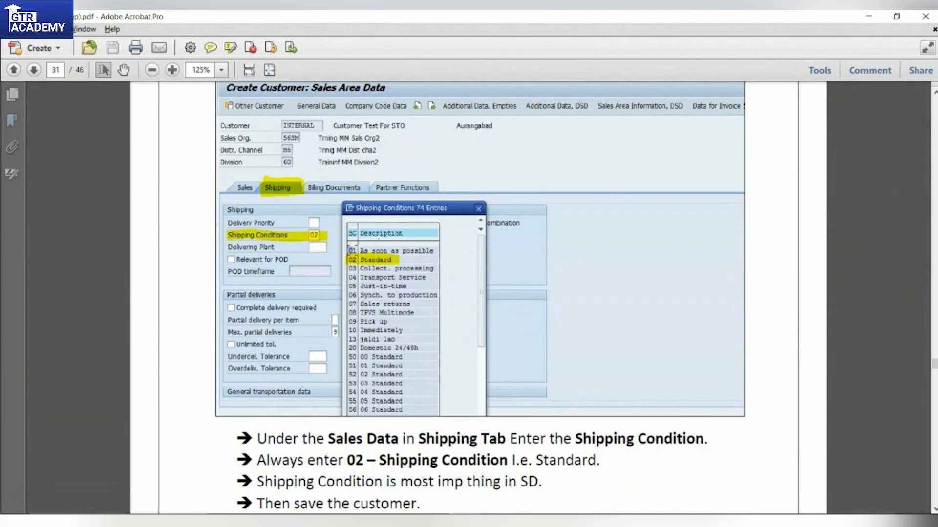
scroll(400, 313, "up", 10)
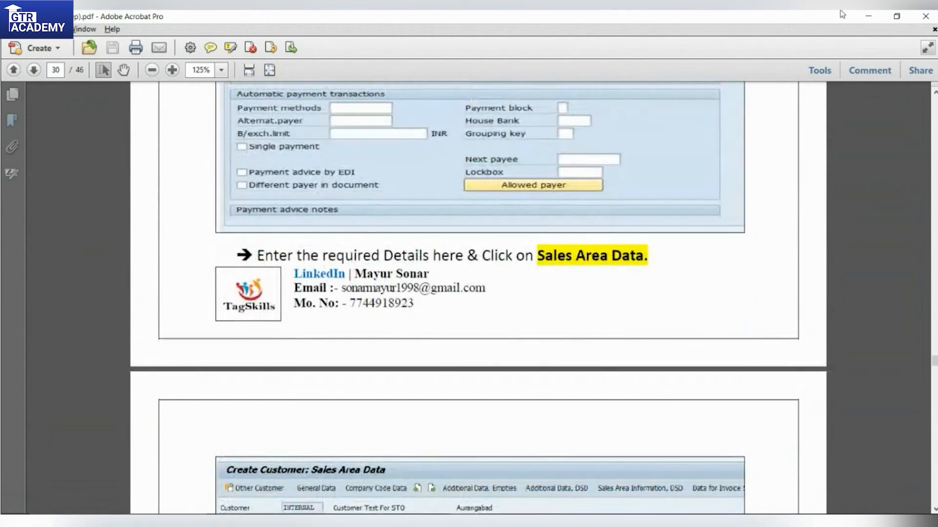
left_click(868, 16)
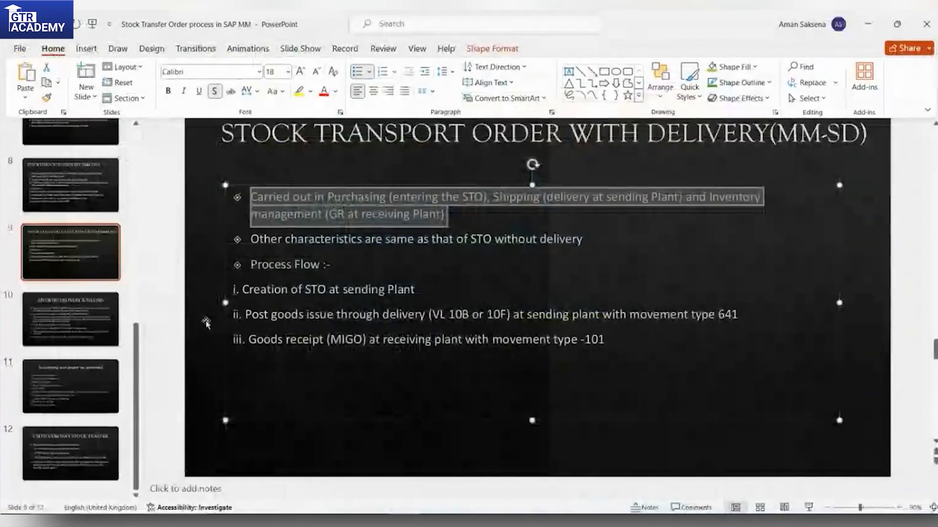
left_click(867, 23)
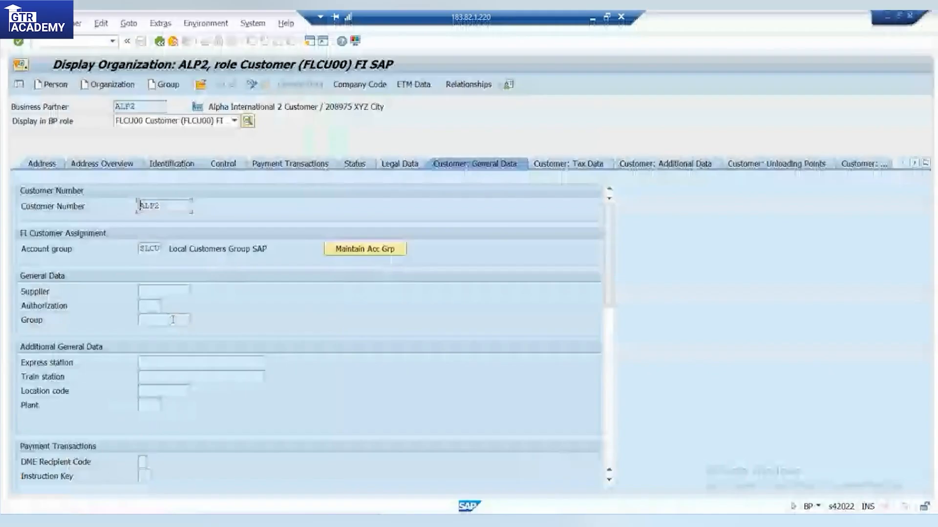
Step: Recheck ALP2's account group and customer number, then display its sales and distribution data in role FLCU01 Customer SD
left_click(151, 249)
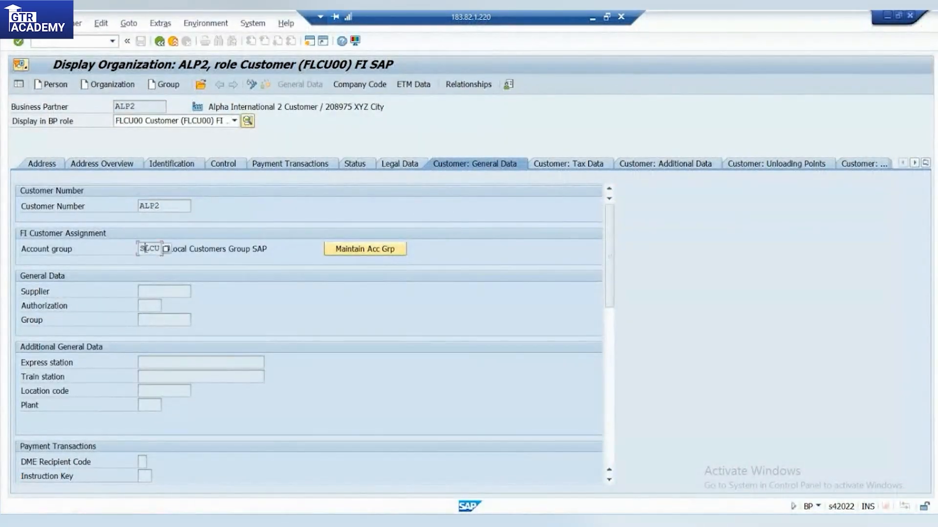
left_click(146, 205)
left_click(235, 121)
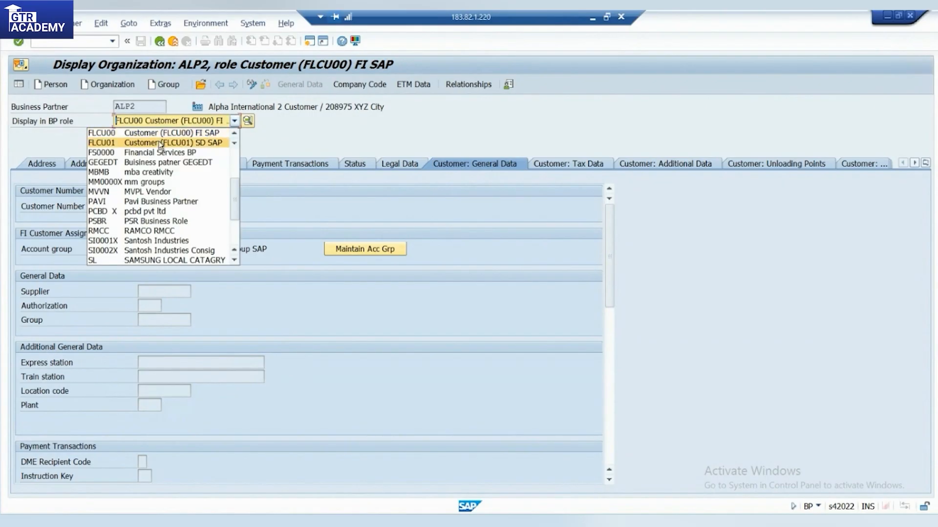
left_click(100, 143)
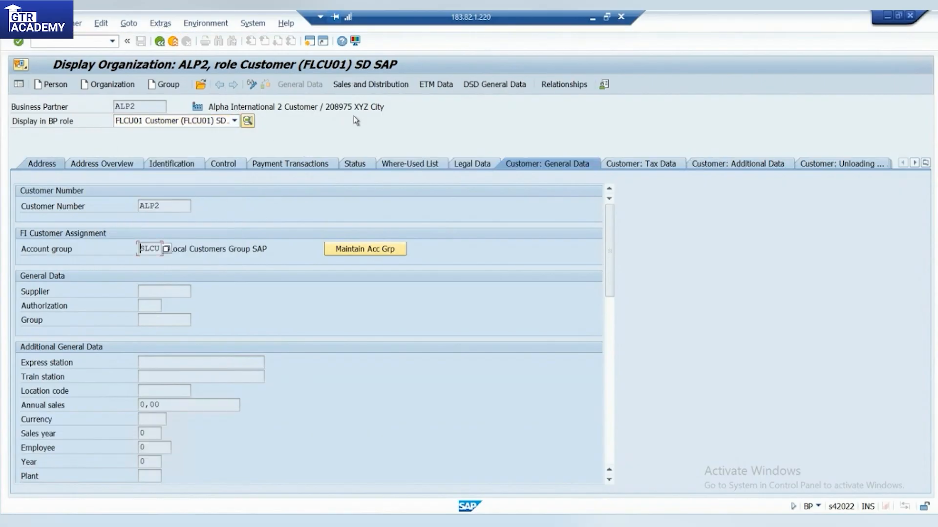
left_click(386, 84)
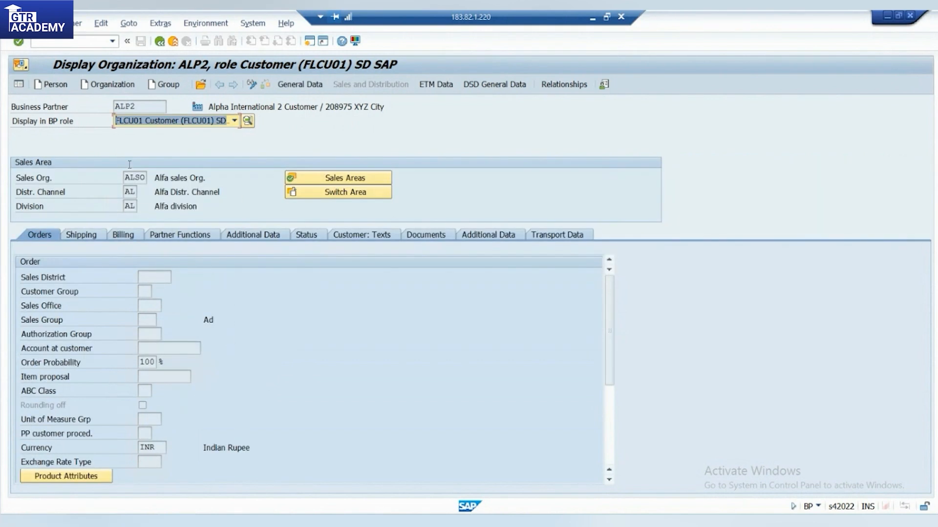
left_click_drag(125, 178, 156, 177)
left_click(145, 178)
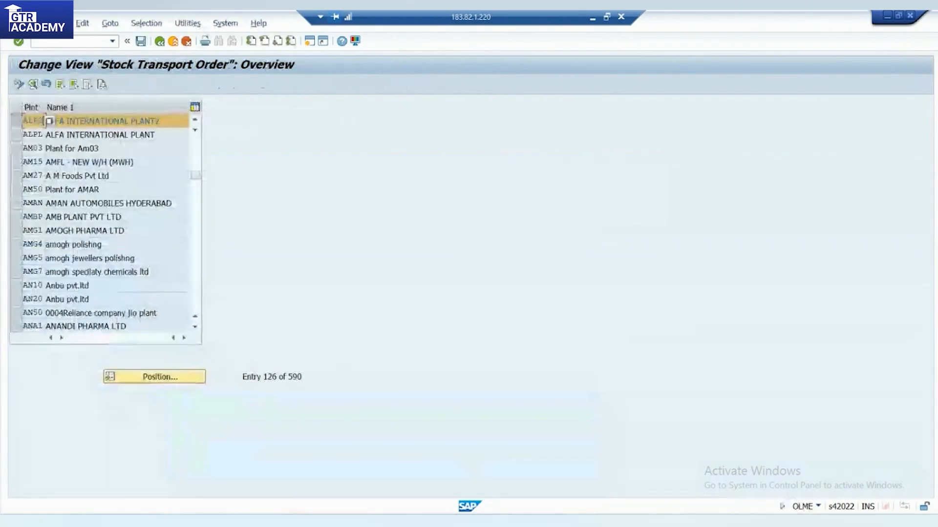
Step: In the Stock Transport Order view, open plant ALPL's details and check its sales organization and division for internal billing
double_click(84, 121)
left_click(160, 41)
double_click(15, 135)
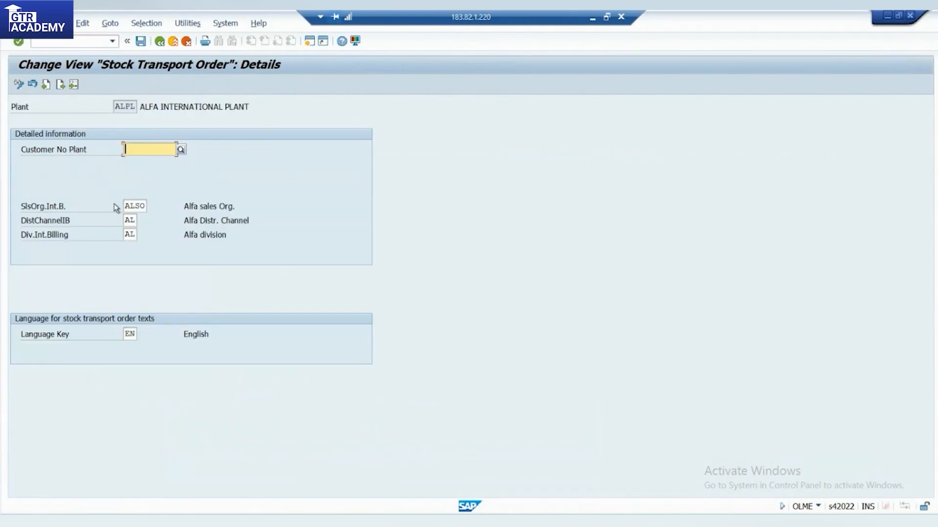
left_click(123, 107)
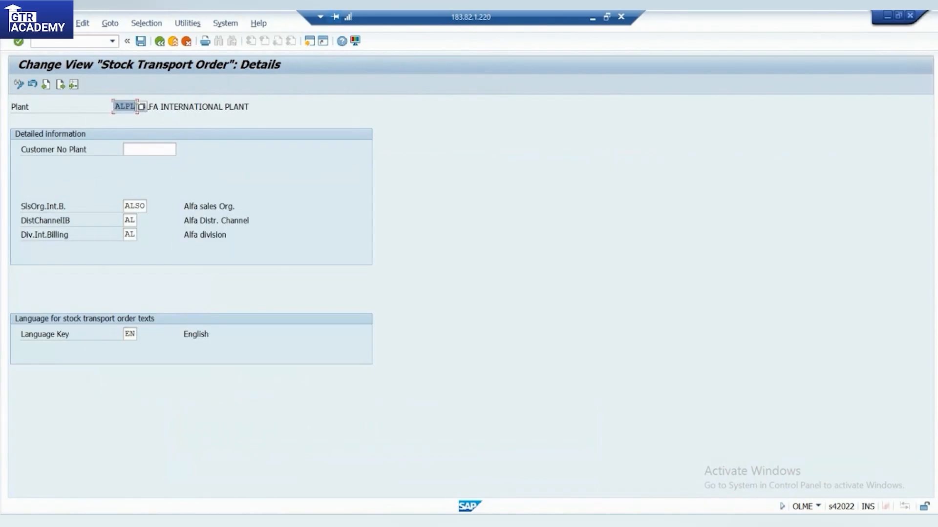
left_click(141, 206)
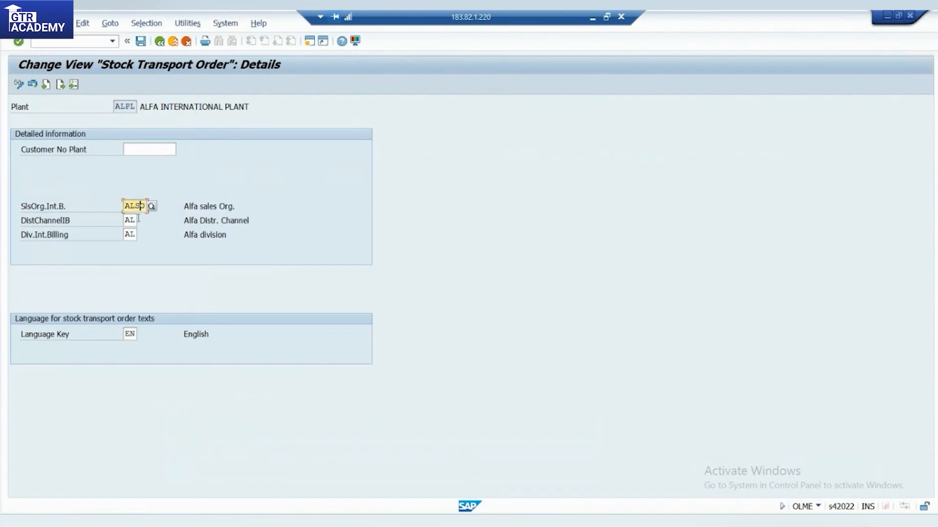
left_click(129, 235)
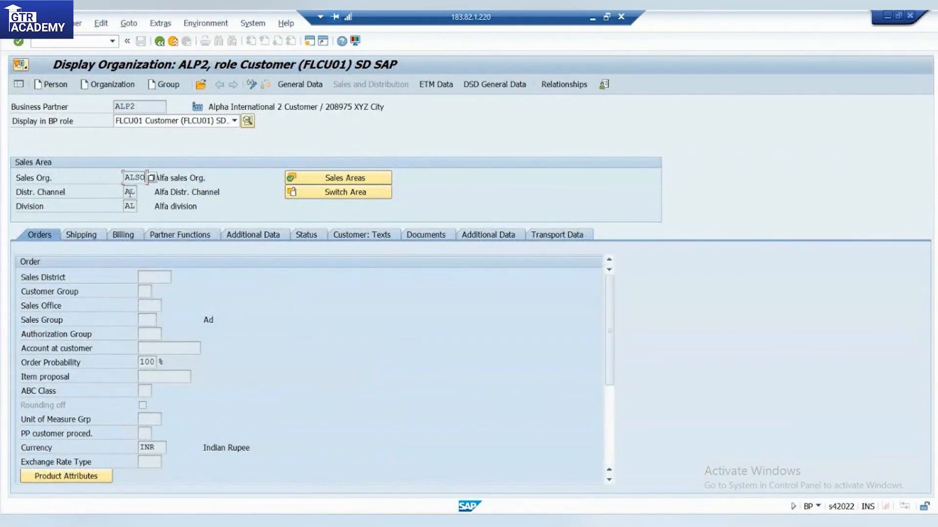
Step: Back in business partner ALP2, check the sales organization, distribution channel and business partner number
left_click(132, 177)
left_click(130, 192)
left_click(148, 109)
left_click_drag(141, 108, 117, 111)
left_click(117, 111)
Step: Switch back to the stock transport order details and recheck plant ALPL with its sales organization
key("alt+Tab")
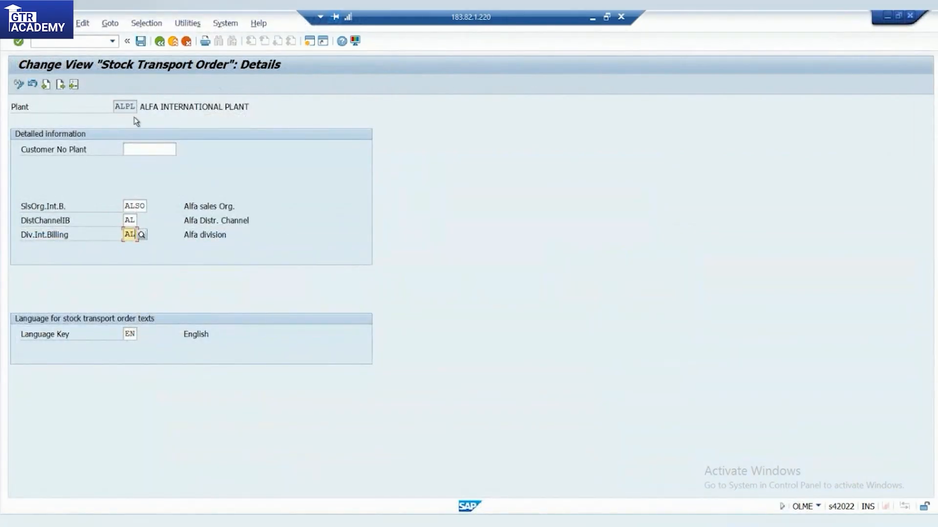
left_click(126, 106)
left_click(136, 206)
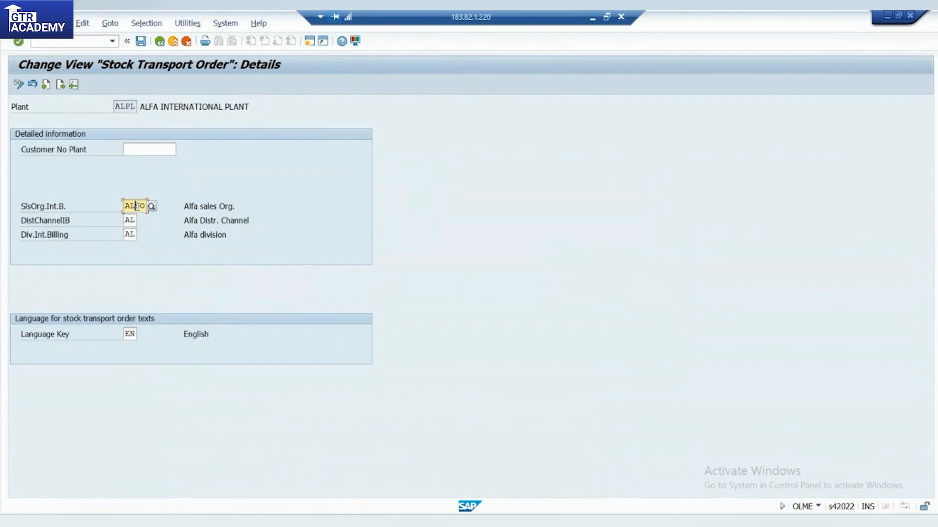
Step: Return to business partner ALP2, display its shipping data and view the available shipping conditions, choosing 01 Standard
key("alt+Tab")
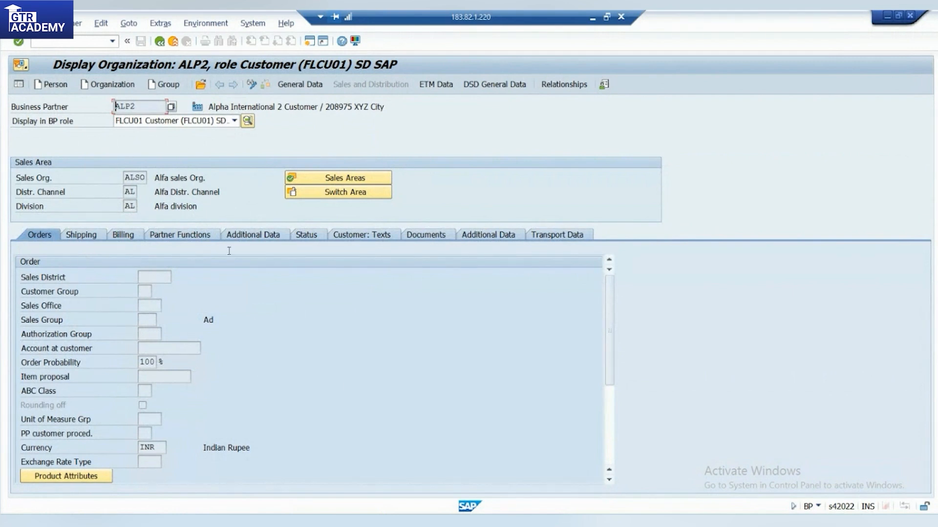
left_click(80, 235)
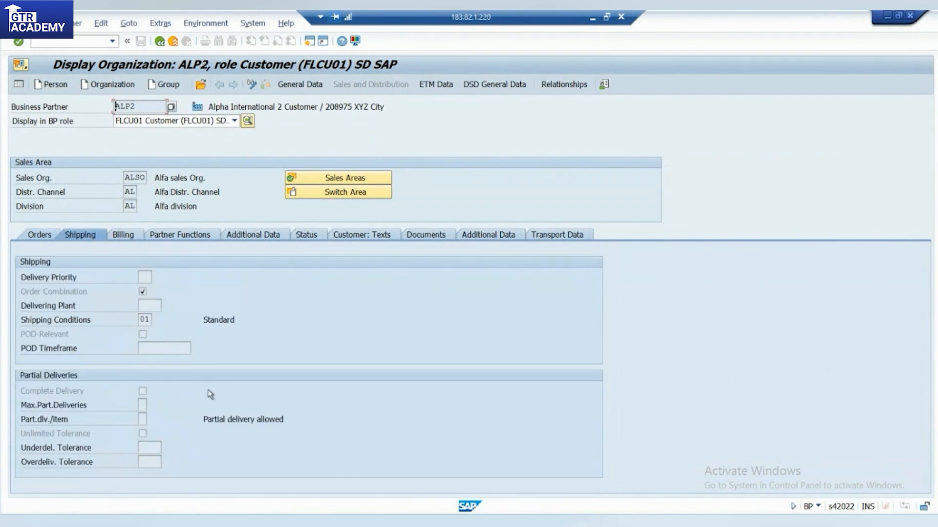
left_click(145, 320)
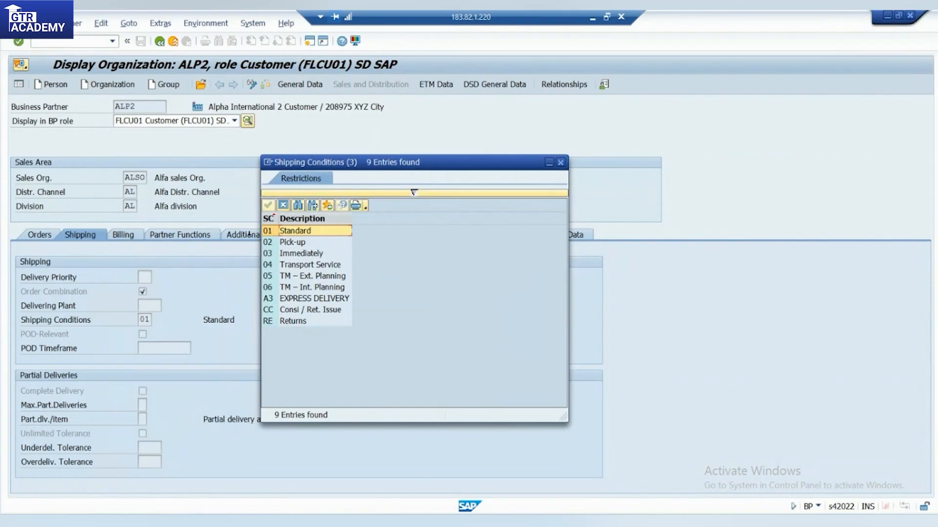
double_click(282, 230)
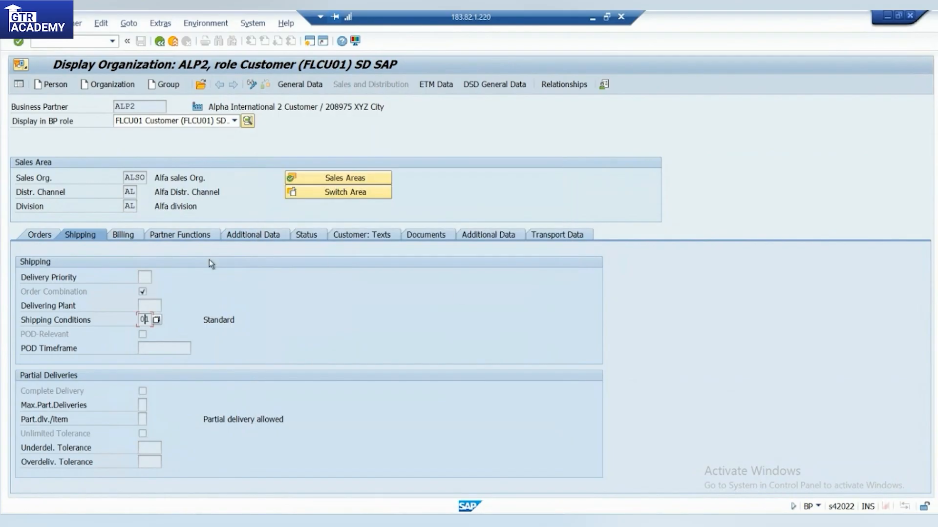
Step: Look through business partner ALP2's billing, partner functions, additional data and orders details, and check the list of BP roles
left_click(119, 233)
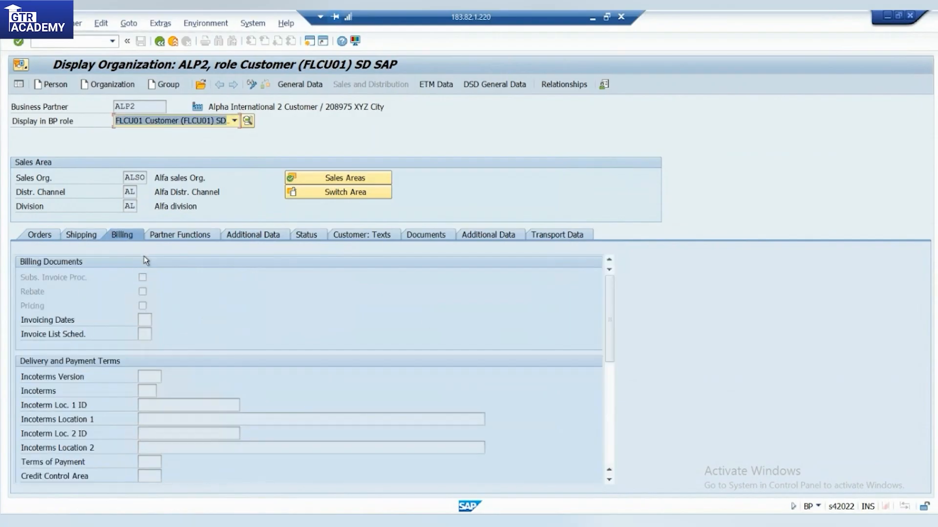
left_click(180, 234)
left_click(252, 234)
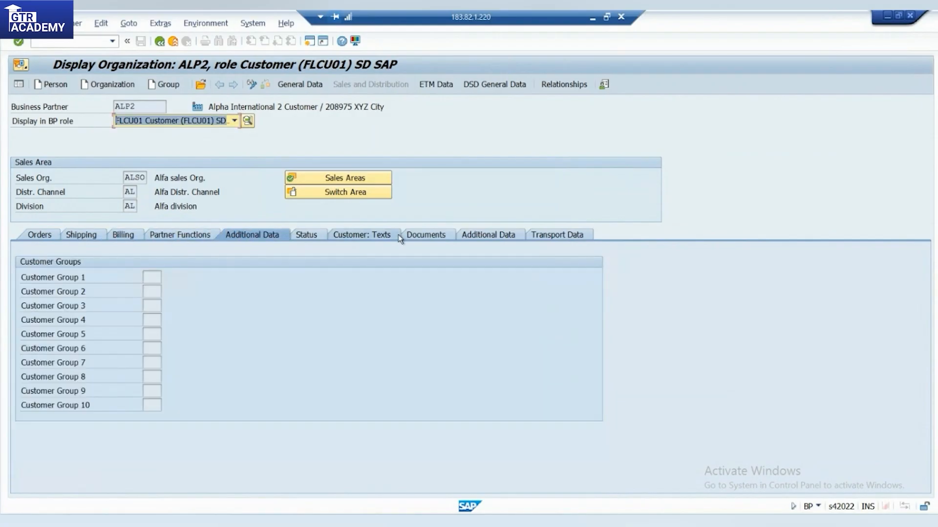
left_click(35, 235)
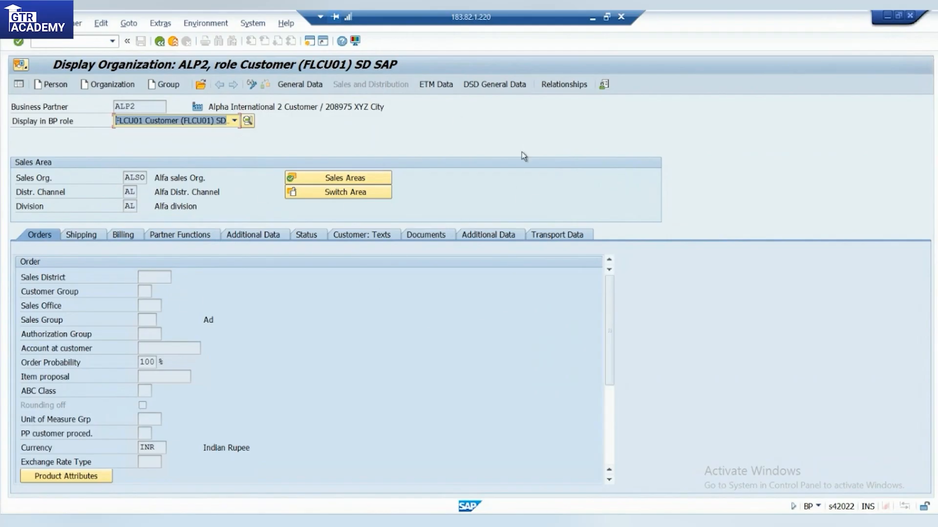
left_click(180, 122)
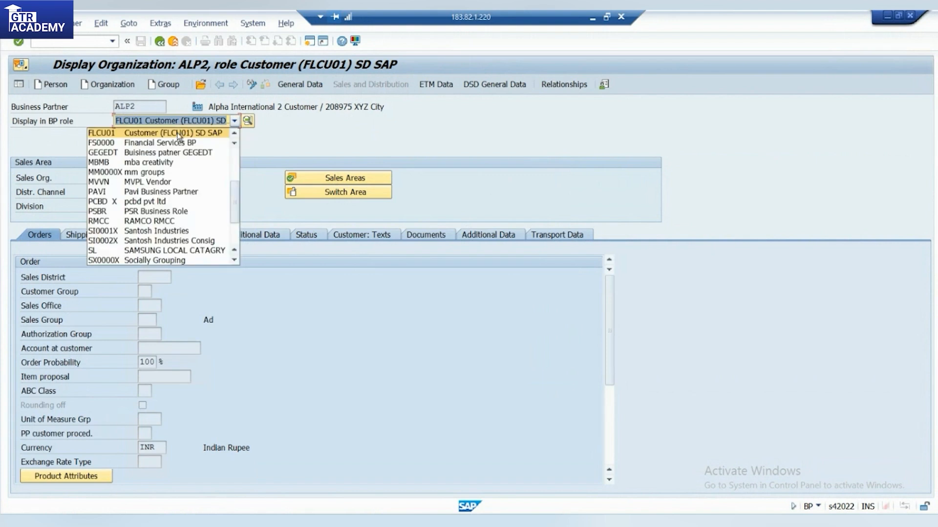
left_click(185, 123)
left_click(185, 123)
Step: Switch to the PDF guide in Adobe Acrobat and review the customer creation pages from the initial screen to company code data
left_click(592, 18)
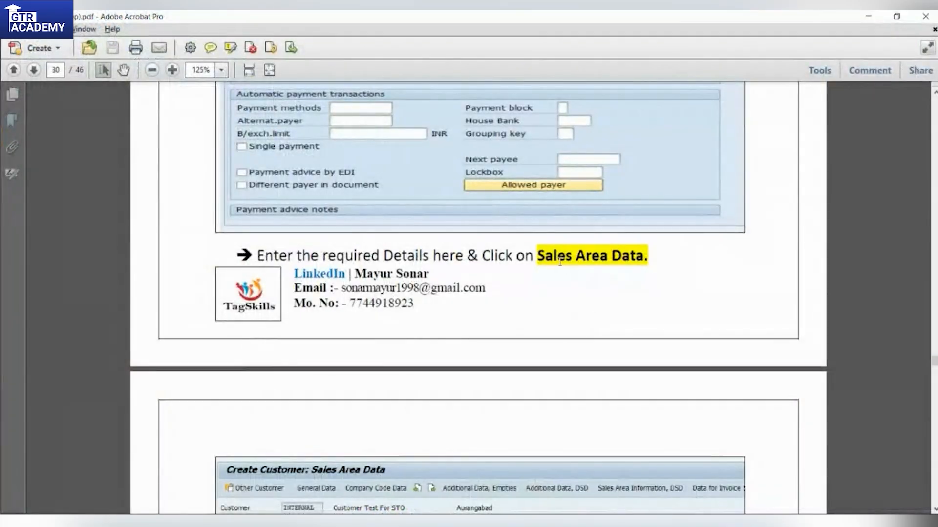
left_click_drag(537, 255, 617, 254)
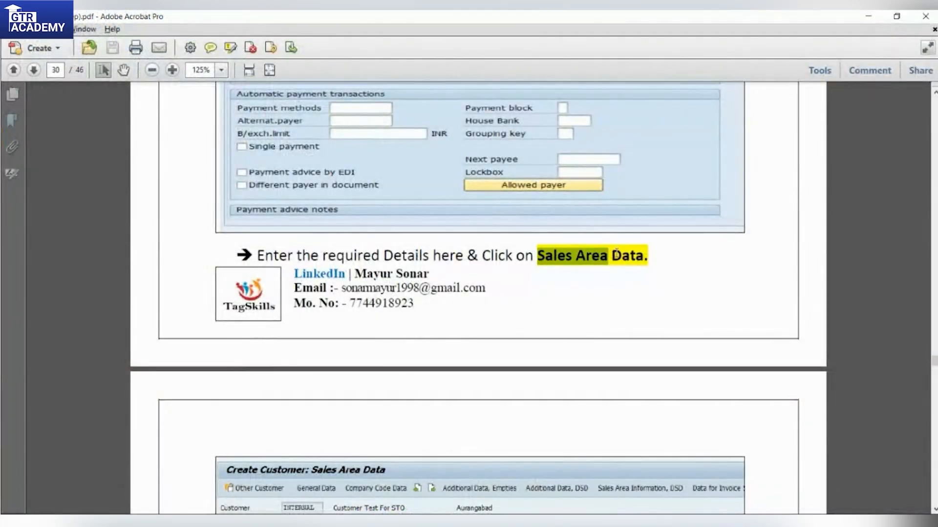
scroll(616, 254, "up", 15)
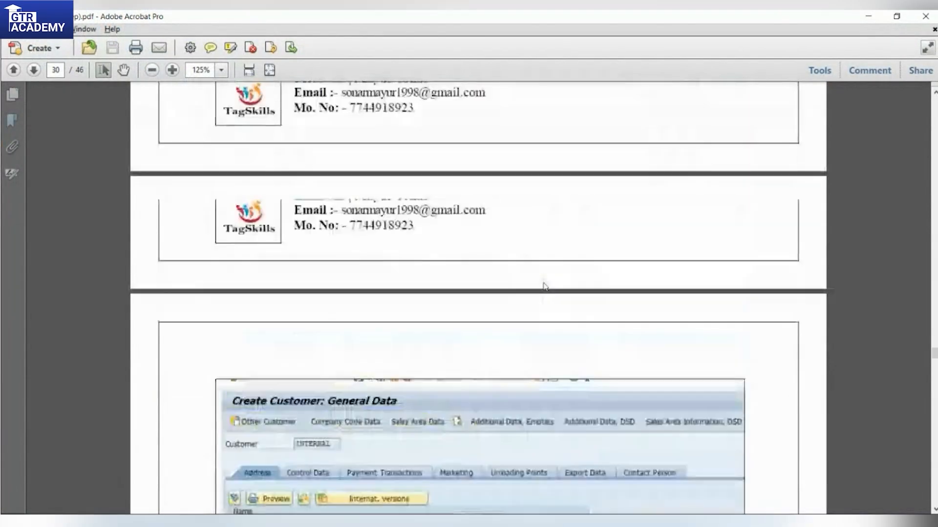
scroll(544, 286, "up", 10)
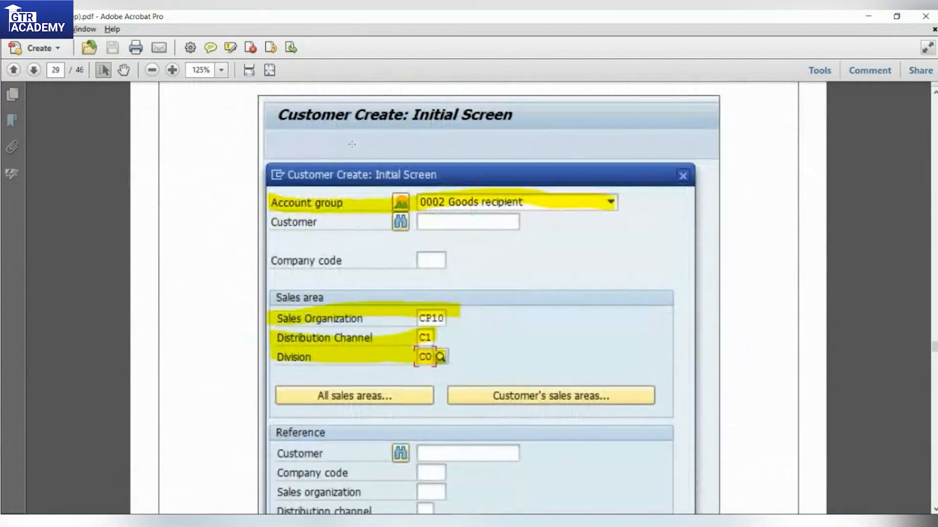
scroll(501, 259, "down", 3)
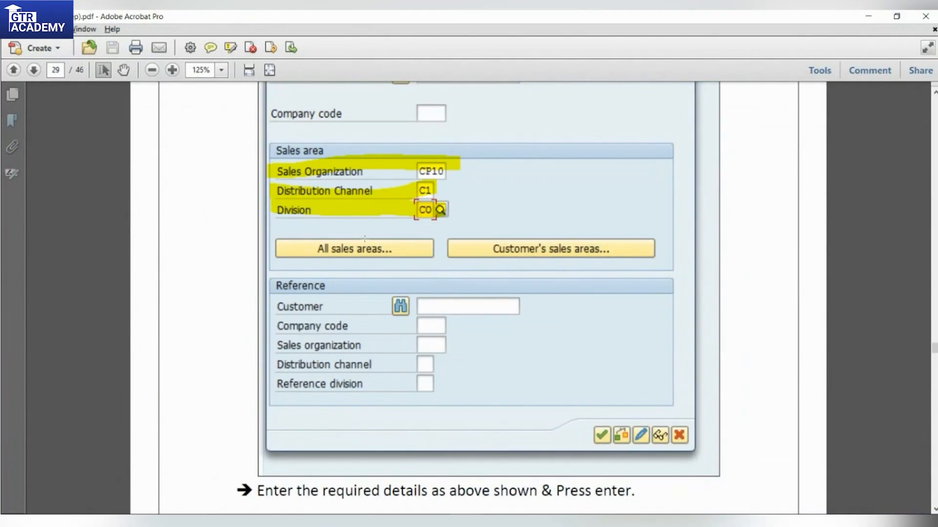
scroll(573, 233, "down", 14)
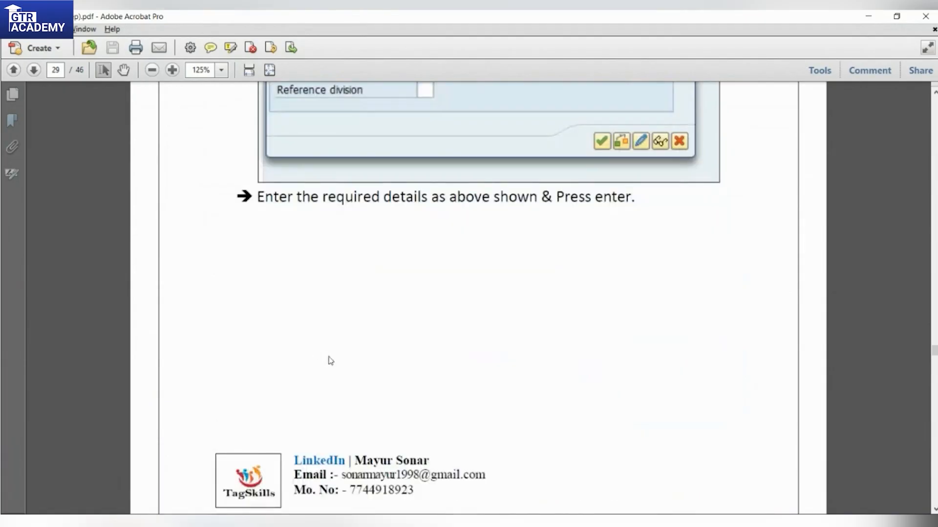
scroll(403, 359, "down", 10)
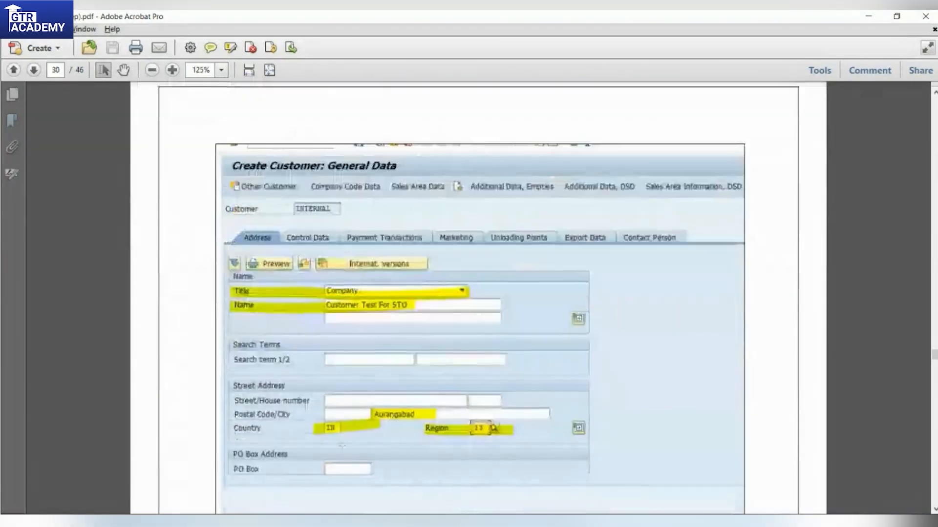
scroll(360, 327, "down", 3)
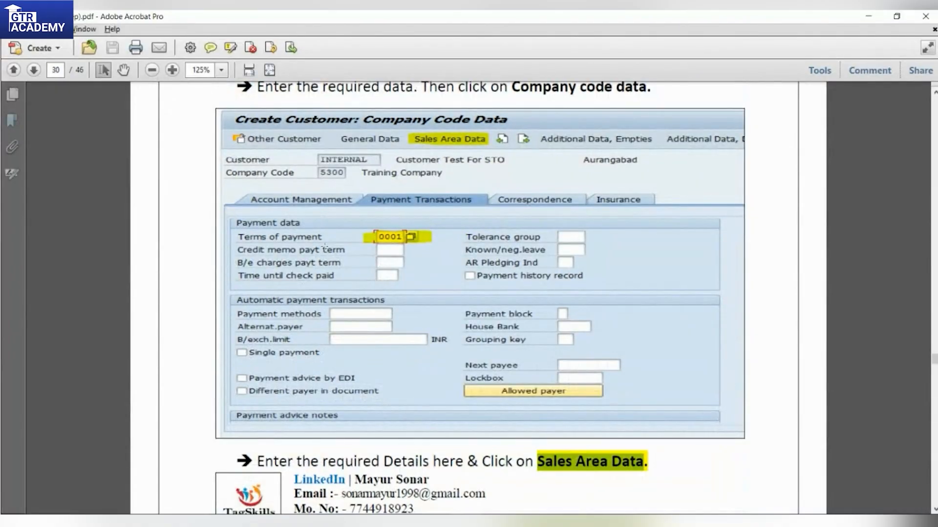
Step: Return to SAP, display business partner ALP2 in role FLCU00 Customer FI, and check its payment transactions and customer general data
key("alt+Tab")
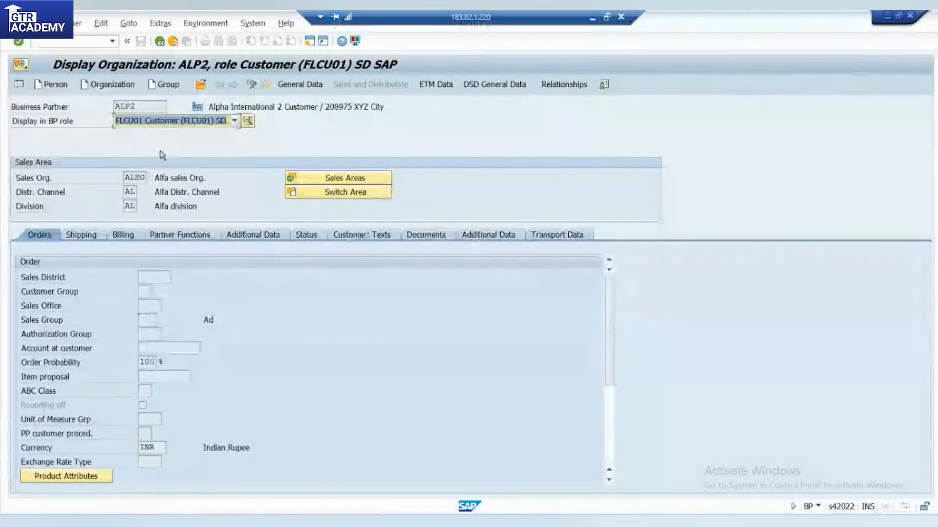
left_click(152, 122)
scroll(148, 161, "up", 1)
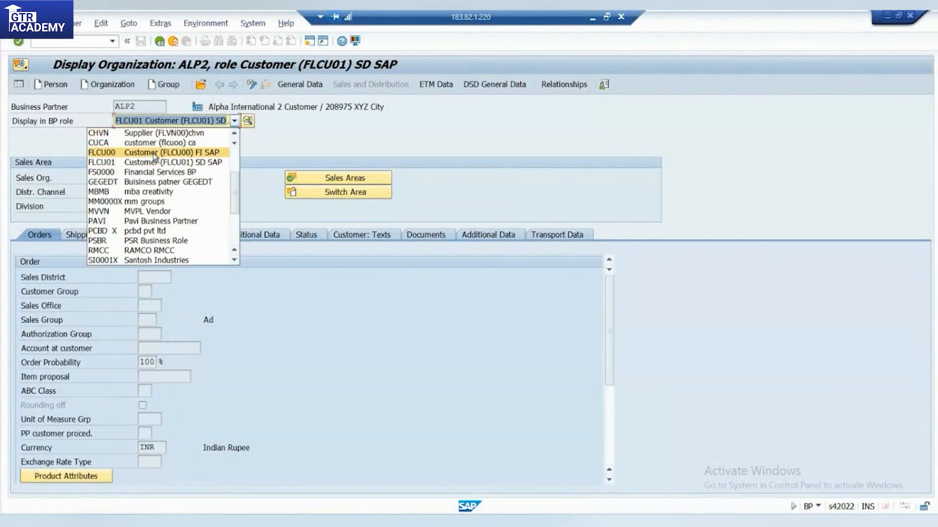
left_click(147, 153)
left_click(286, 164)
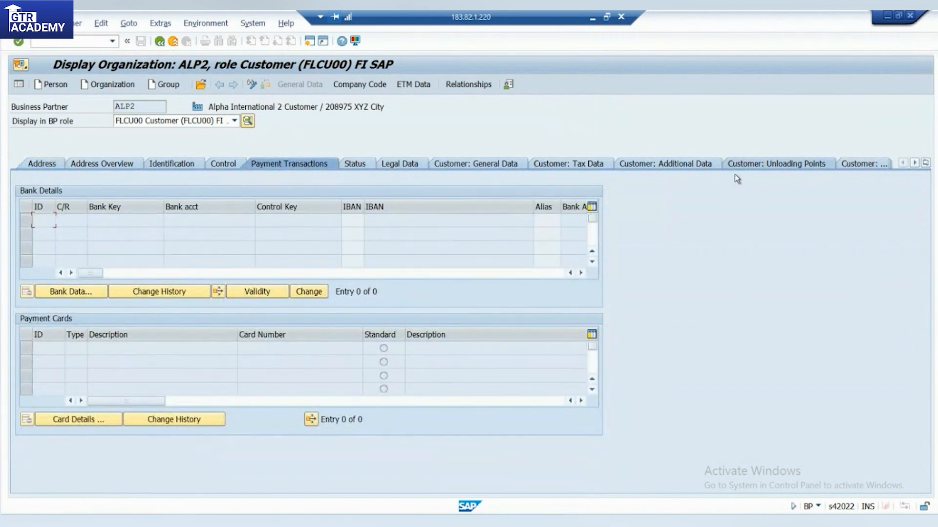
left_click(450, 164)
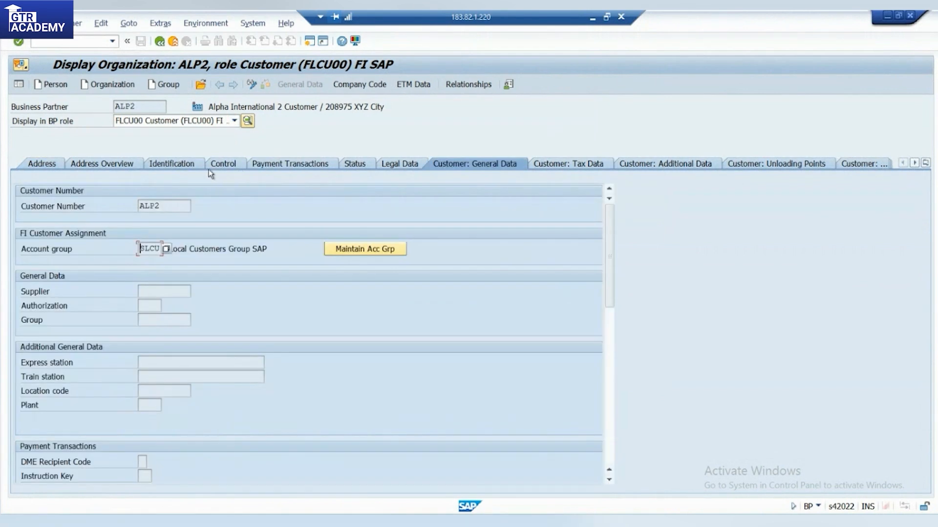
scroll(146, 357, "down", 3)
scroll(142, 420, "up", 3)
Step: Switch to the PDF guide and mark the instruction about entering the required details and going to Sales Area Data
key("alt+Tab")
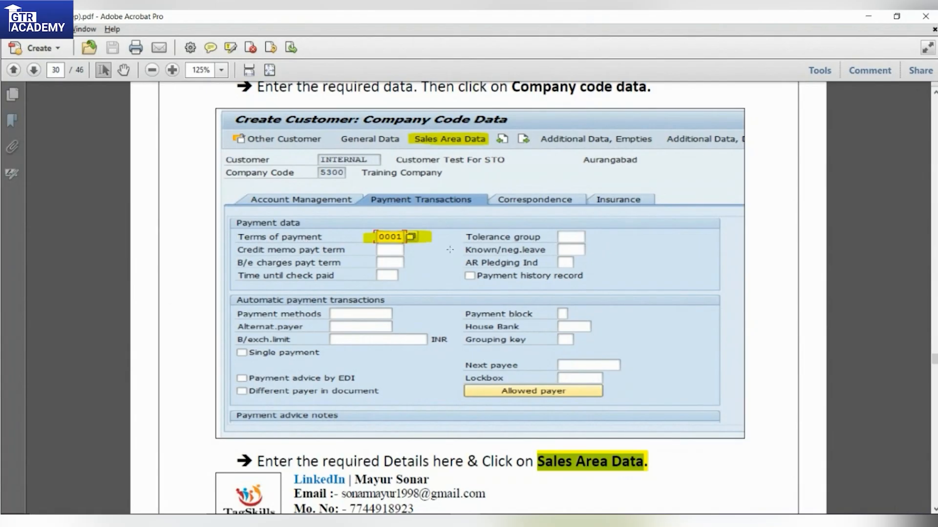
scroll(396, 289, "down", 3)
left_click_drag(323, 285, 638, 290)
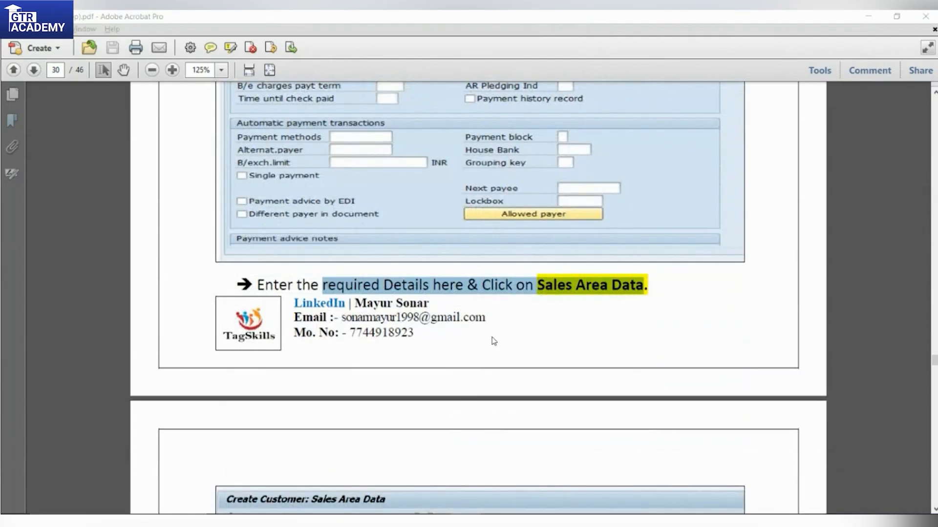
Step: Back in SAP, display business partner ALP2 in role FLCU01 Customer SD
key("alt+Tab")
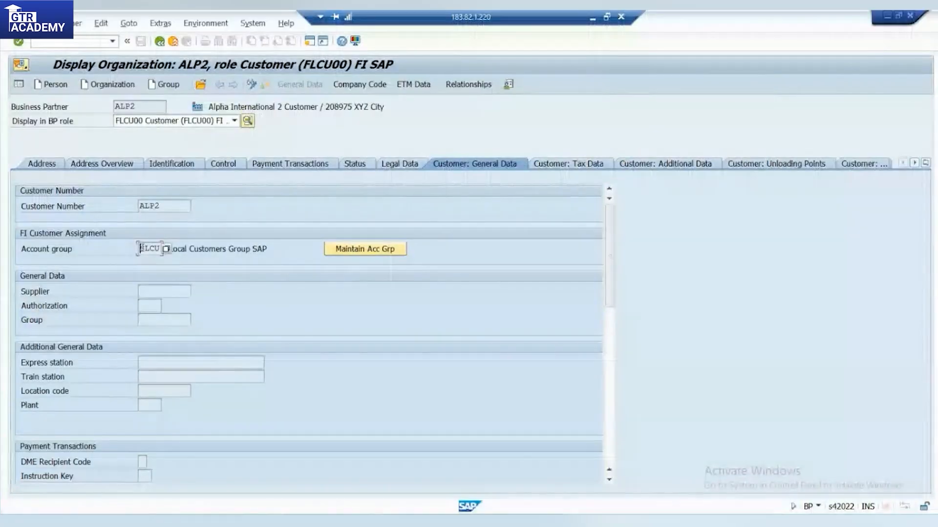
left_click(173, 126)
left_click(146, 143)
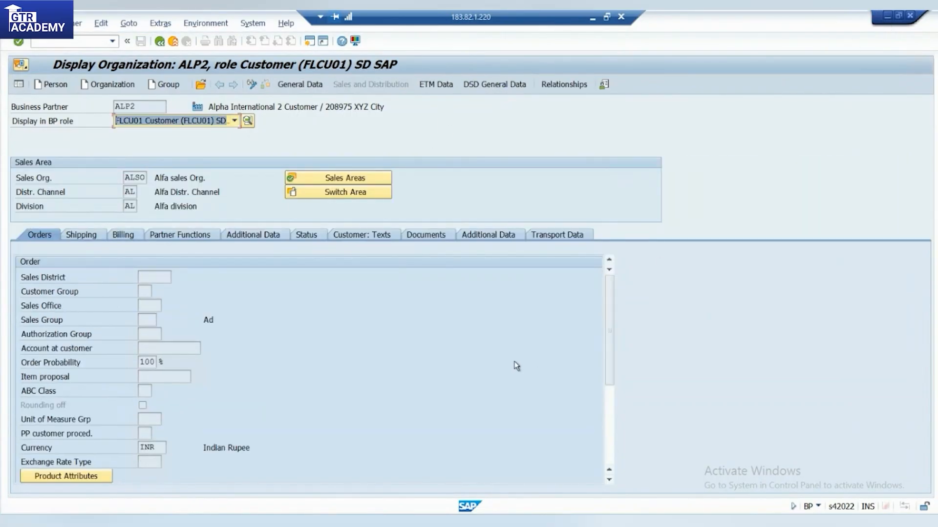
Step: Return to the PDF guide and examine the sales area shipping section, marking the instructions about shipping condition 02 Standard
left_click(887, 22)
left_click(592, 17)
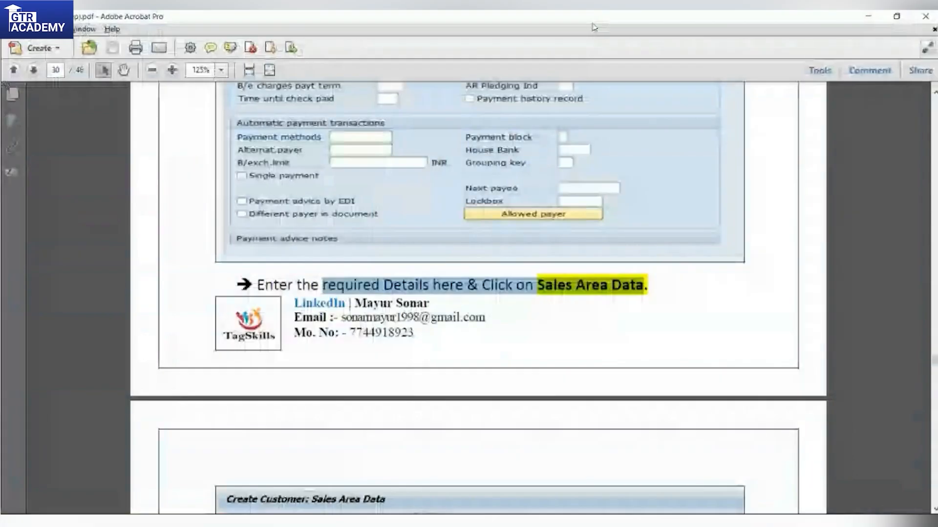
scroll(409, 387, "down", 10)
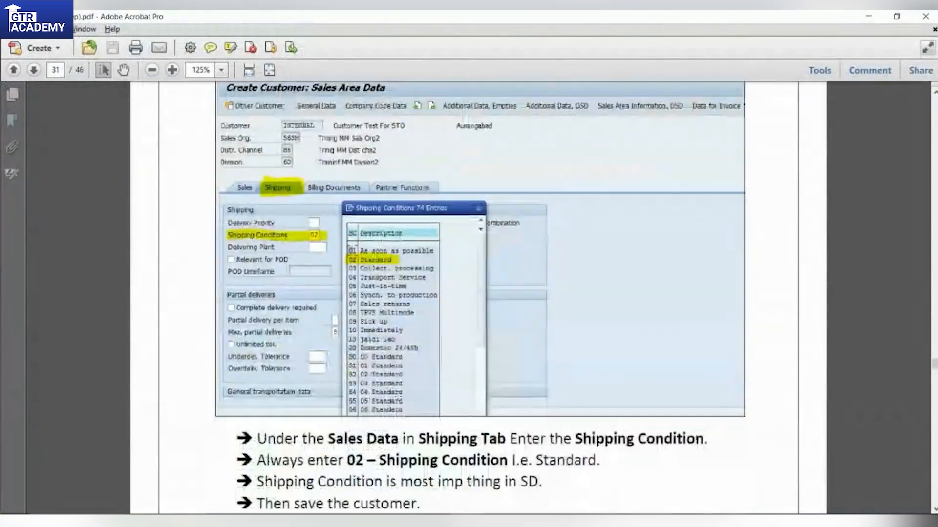
scroll(391, 293, "down", 5)
left_click_drag(378, 225, 540, 250)
left_click(353, 235)
left_click_drag(344, 229, 532, 230)
scroll(407, 272, "up", 3)
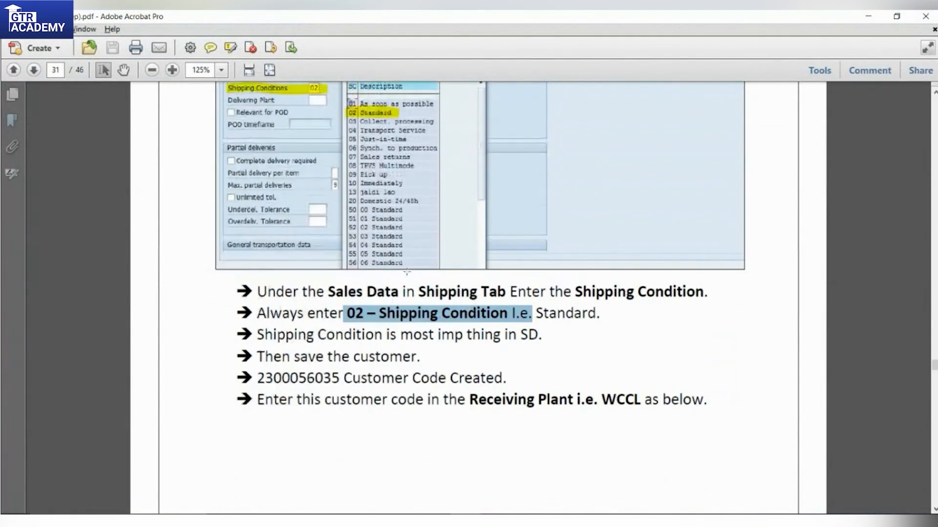
scroll(406, 271, "up", 4)
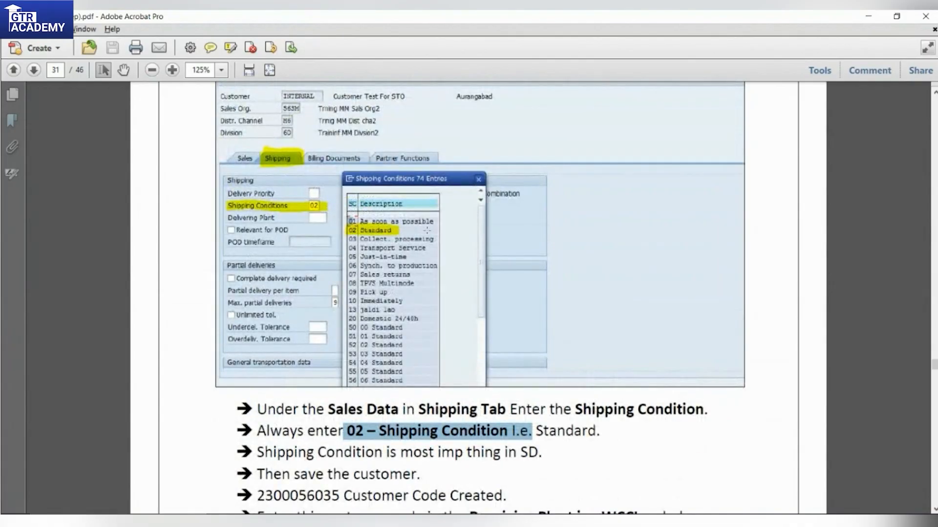
left_click_drag(346, 431, 524, 449)
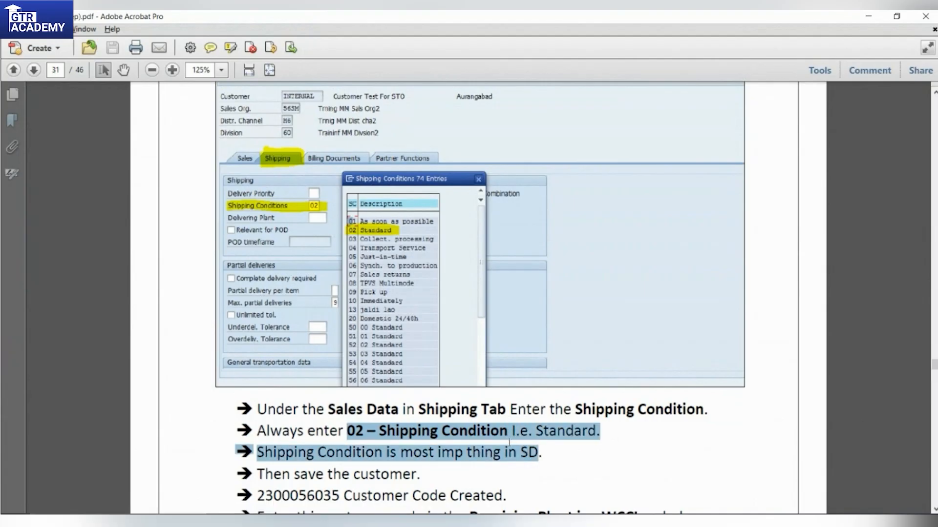
Step: In the guide, mark the instruction to enter the customer code in the receiving plant and examine the Stock Transport Order details example
scroll(509, 442, "down", 5)
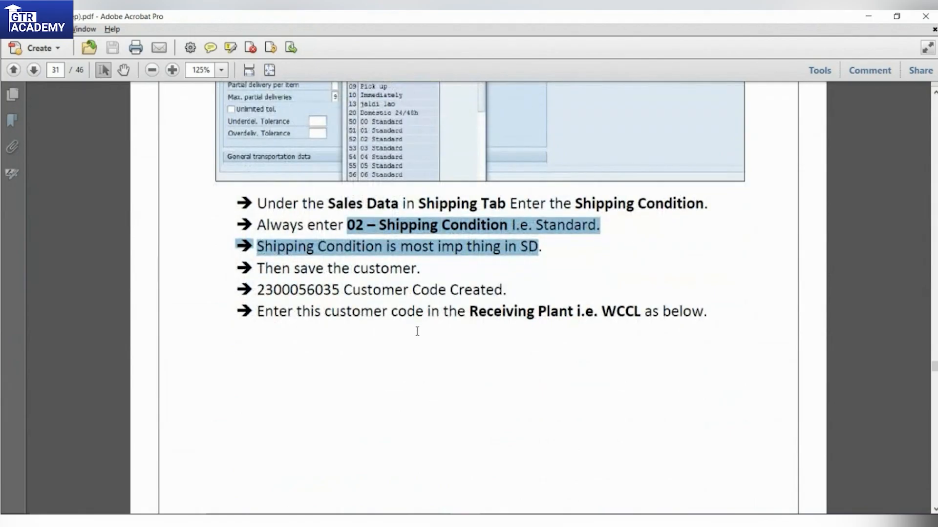
scroll(418, 342, "up", 2)
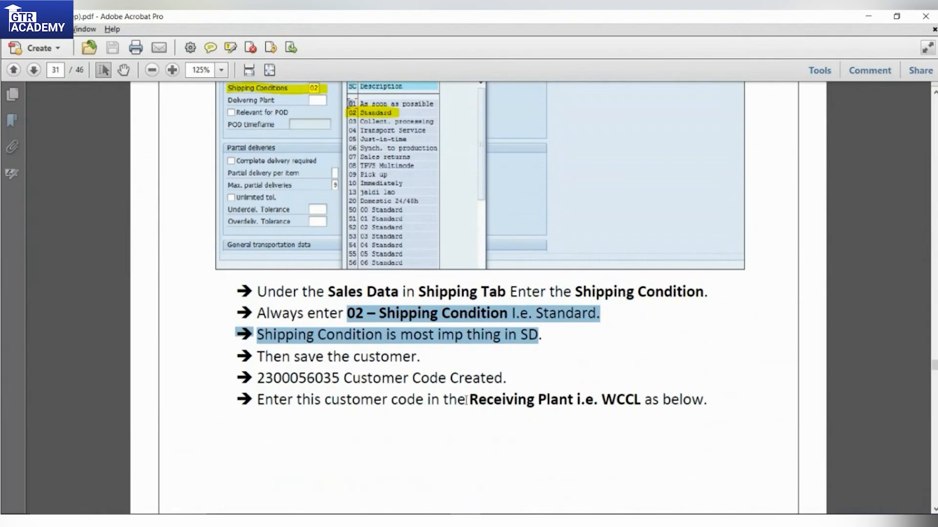
left_click_drag(314, 403, 601, 408)
left_click(547, 405)
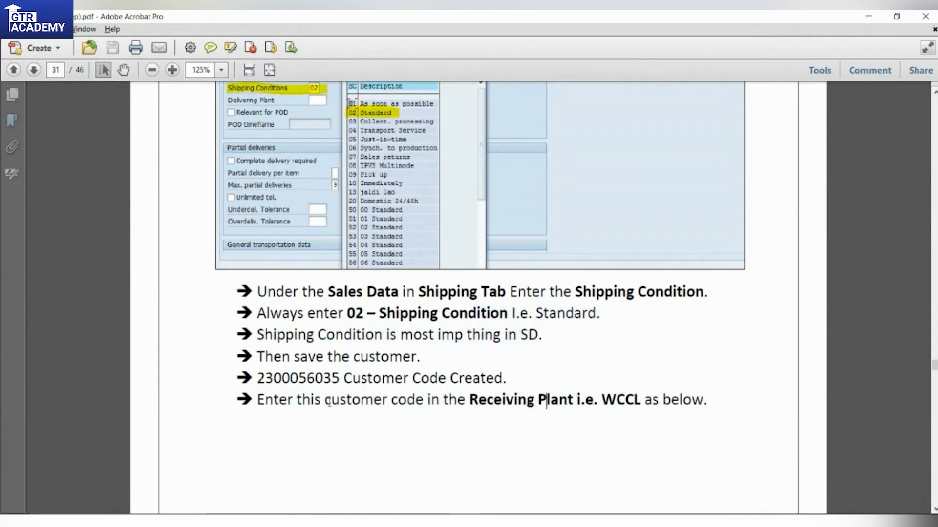
left_click_drag(315, 403, 401, 402)
left_click_drag(411, 402, 638, 407)
scroll(641, 409, "up", 4)
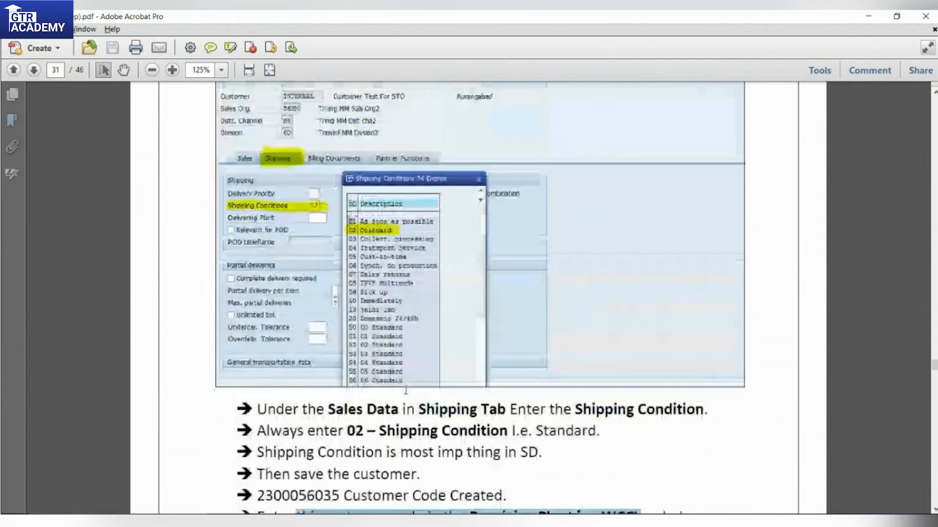
scroll(413, 432, "down", 10)
scroll(413, 432, "down", 10)
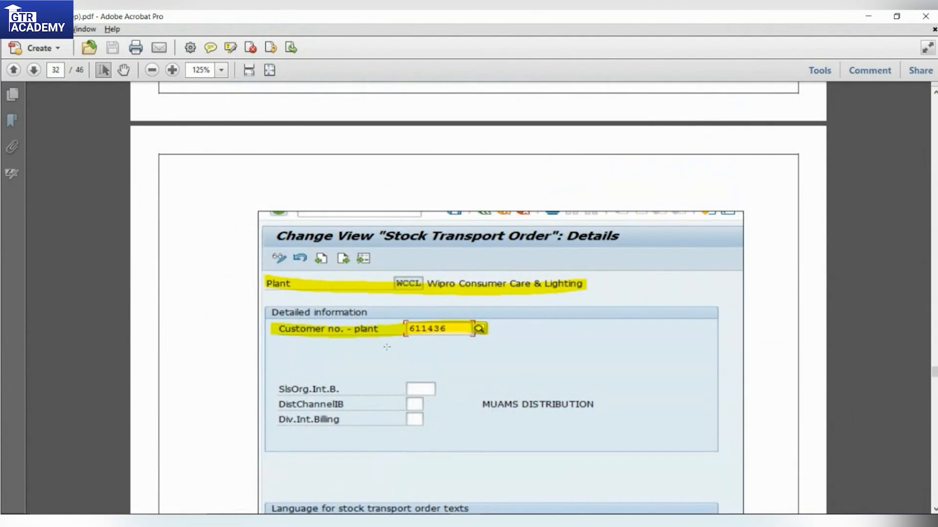
scroll(510, 314, "up", 5)
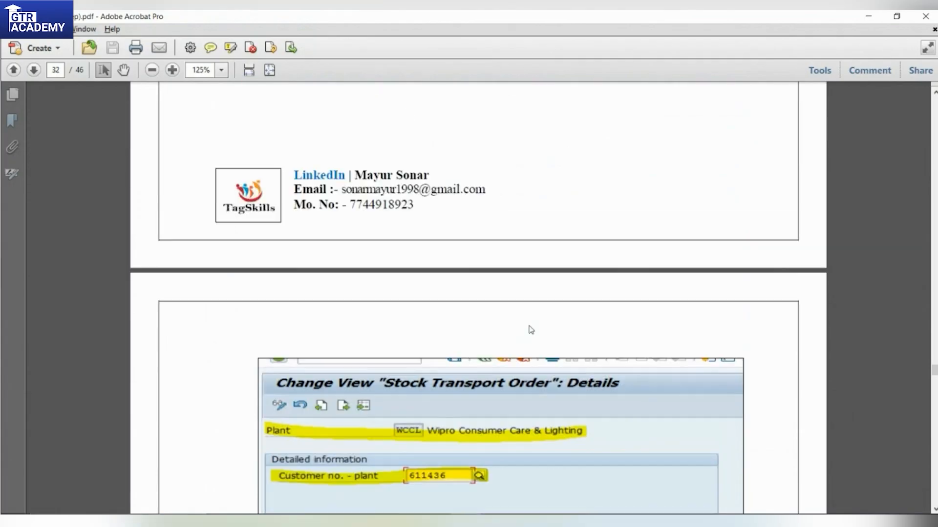
scroll(472, 427, "down", 8)
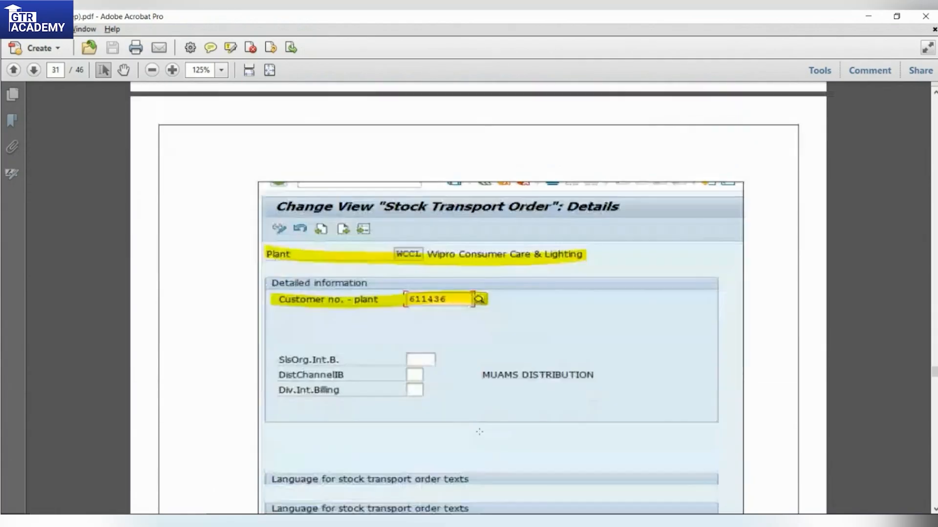
Step: Switch back to SAP's Stock Transport Order view, leave plant ALPL's details and open the details of plant ALP2
key("alt+Tab")
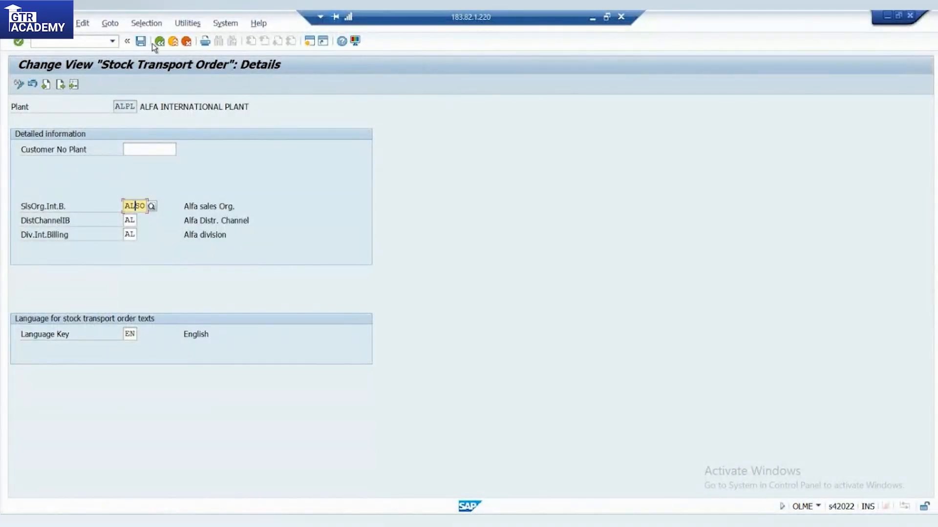
left_click(159, 41)
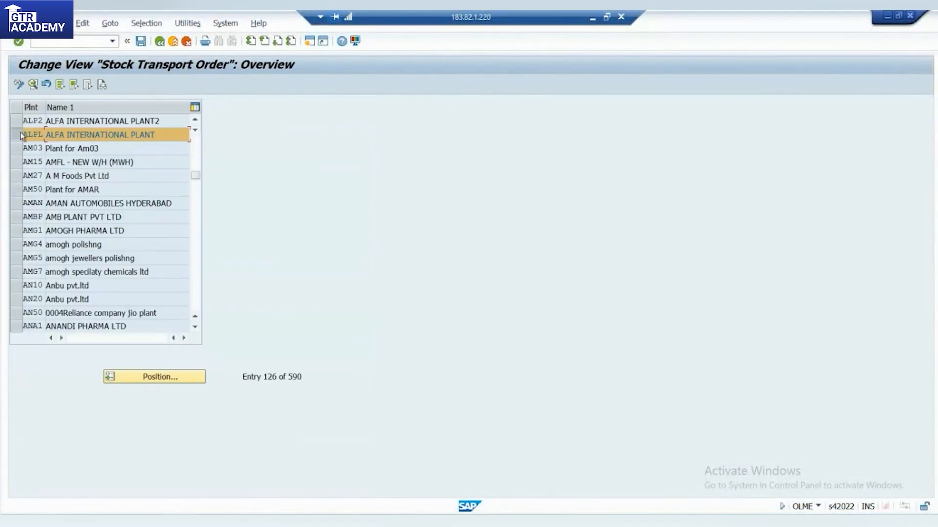
double_click(44, 121)
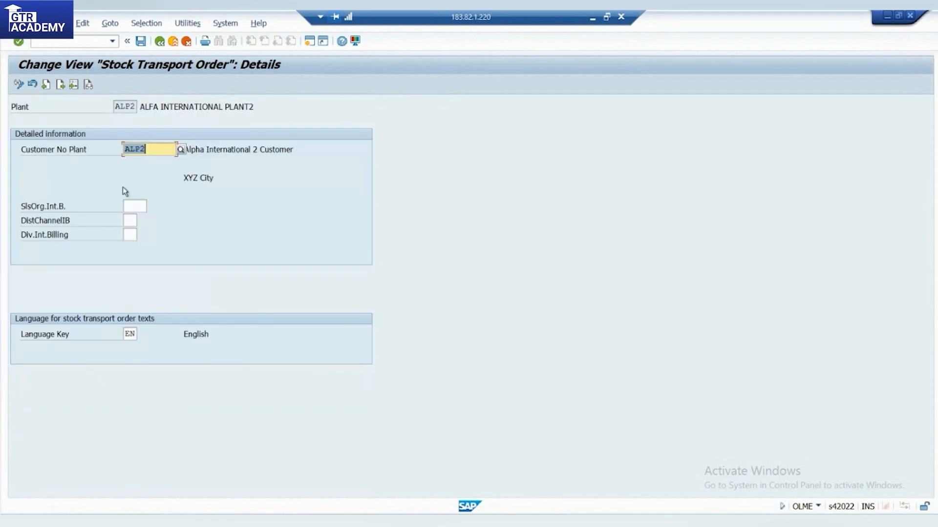
Step: Check plant ALP2's customer number against business partner ALP2, leave the partner display and return to the Stock Transport Order details
left_click(162, 153)
left_click(463, 521)
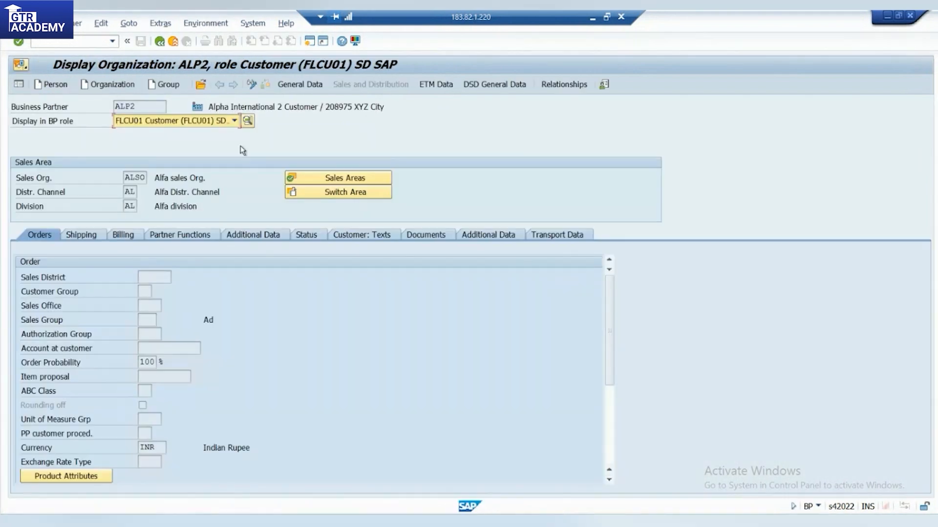
left_click(137, 106)
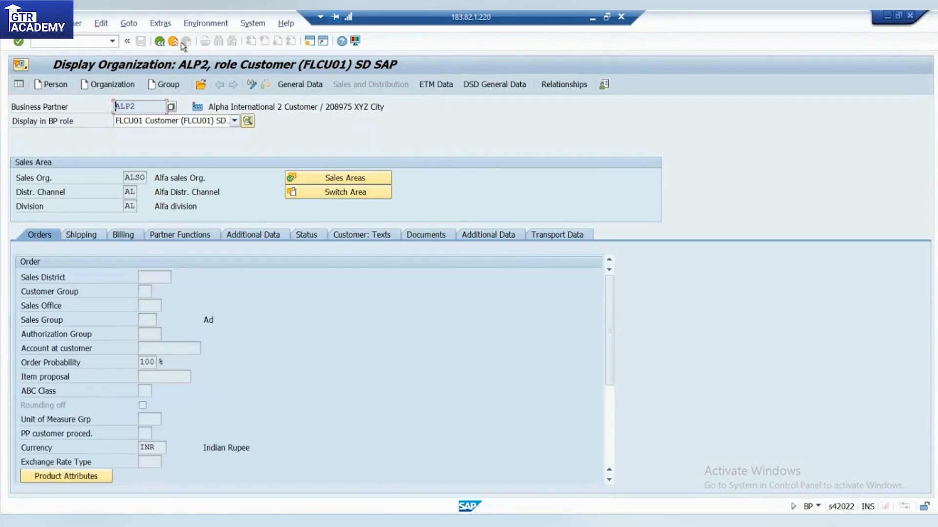
left_click(161, 41)
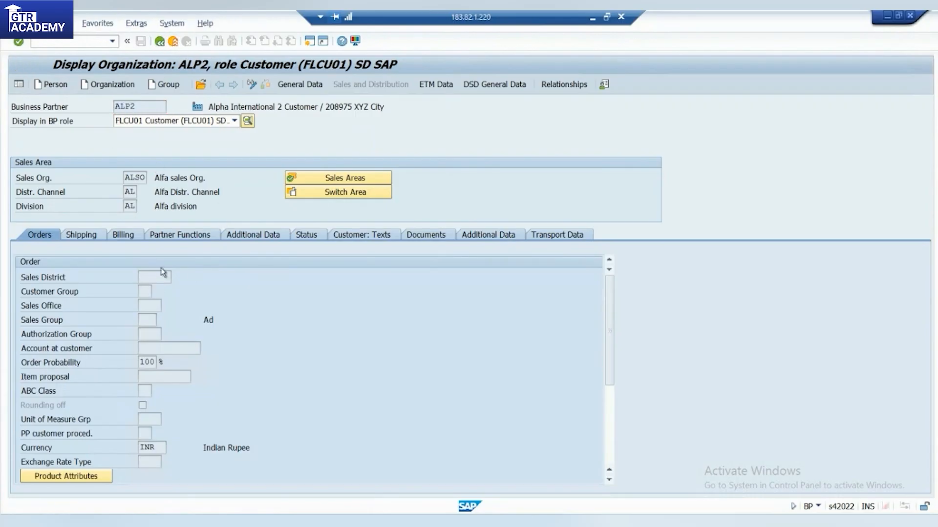
key("alt+Tab")
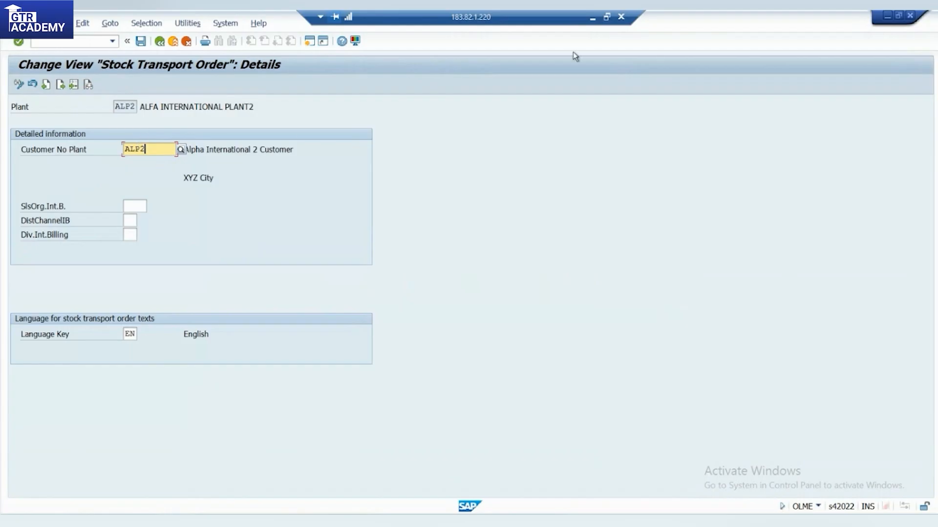
Step: In the PDF guide, mark the Assign Delivery Type and Checking Rule heading and path, and examine the Stock Transfer Data overview example
left_click(592, 17)
scroll(444, 417, "down", 3)
scroll(444, 417, "down", 2)
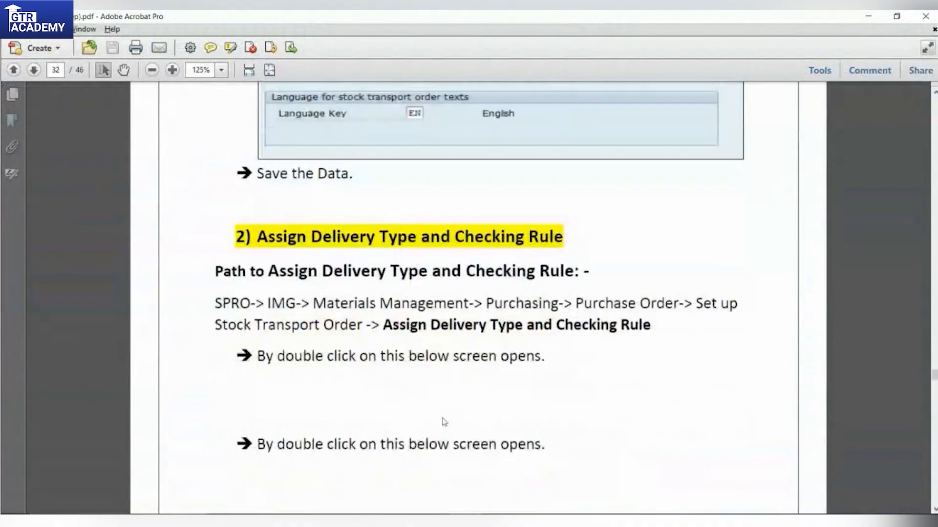
left_click_drag(273, 236, 543, 234)
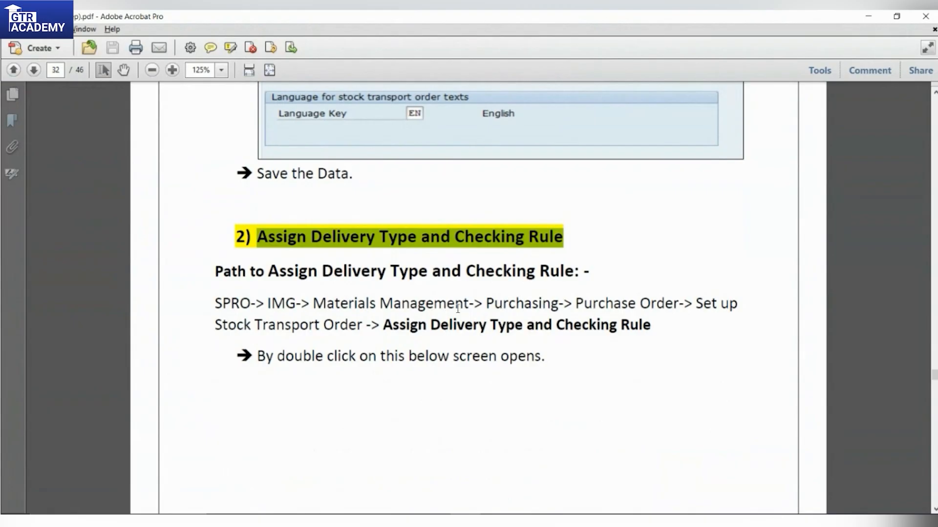
left_click_drag(384, 325, 551, 325)
scroll(523, 337, "down", 10)
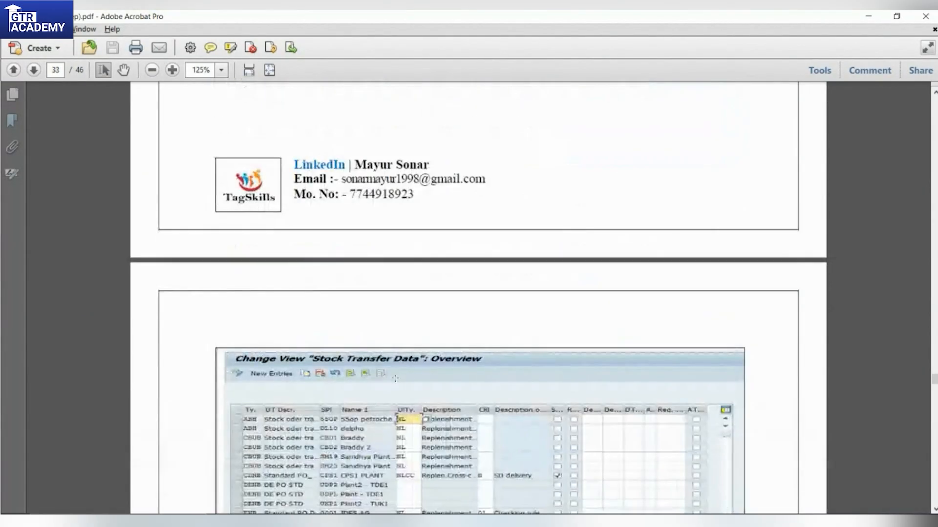
scroll(395, 378, "down", 3)
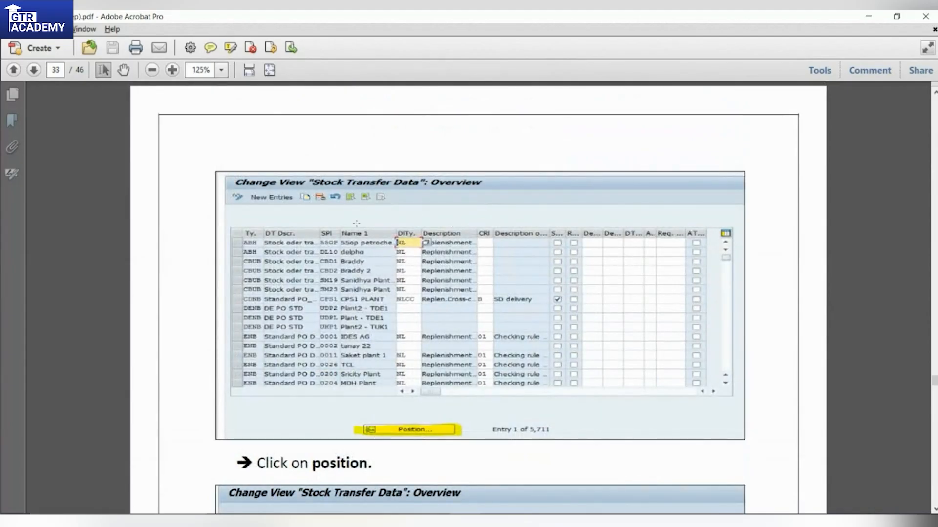
Step: Back in SAP, leave the plant details for the IMG and select the activity Configure Delivery Type & Availability Check Procedure by Plant
key("alt+Tab")
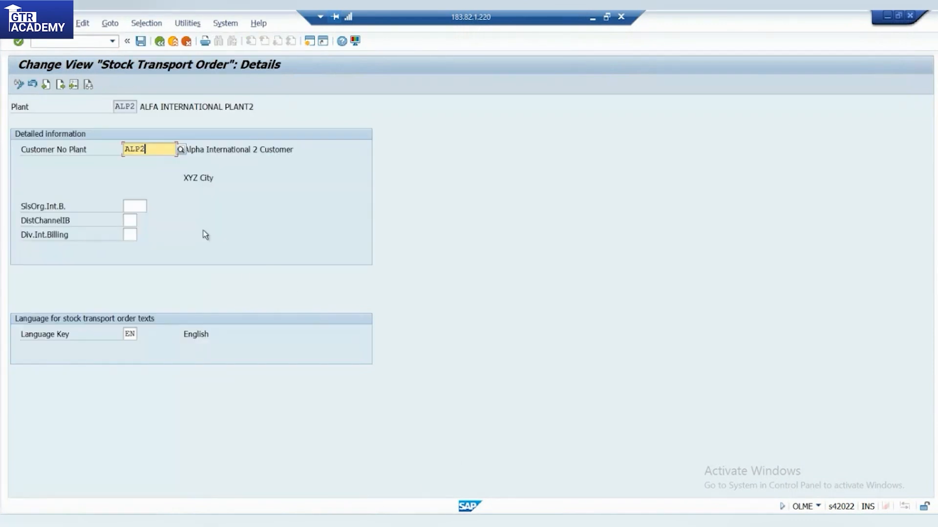
left_click(160, 42)
left_click(160, 42)
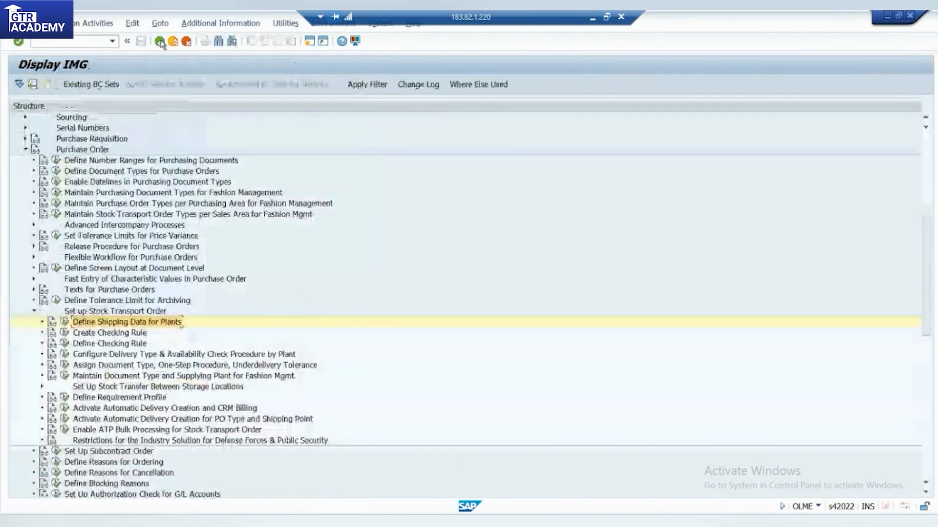
left_click(135, 355)
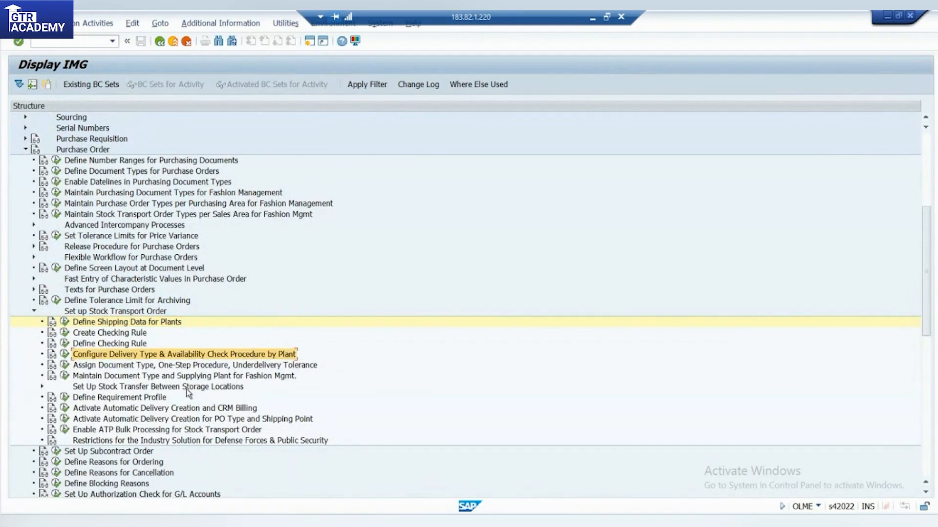
left_click(304, 367)
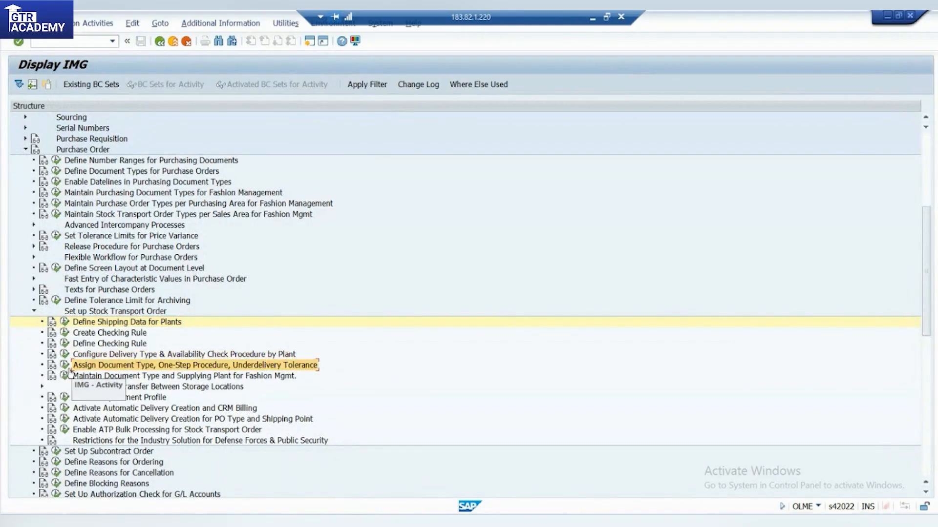
left_click(95, 355)
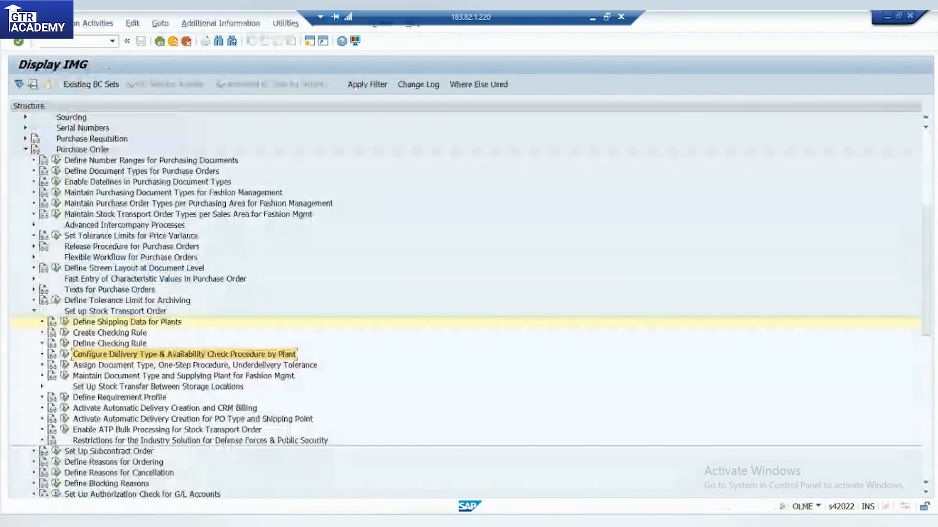
Step: In the Intra - STO Setup notes, mark the MM Setup lines on shipping data and delivery type, then return to the IMG activity
key("alt+Tab")
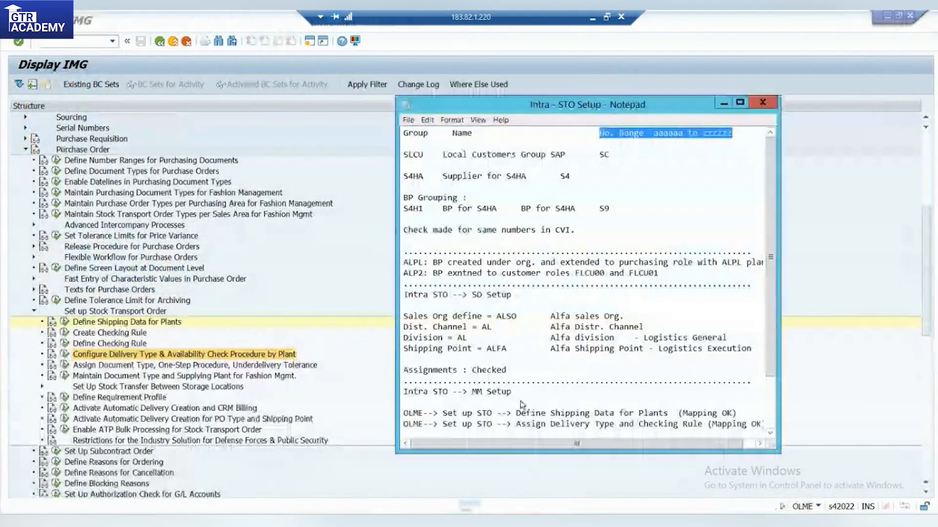
left_click(683, 370)
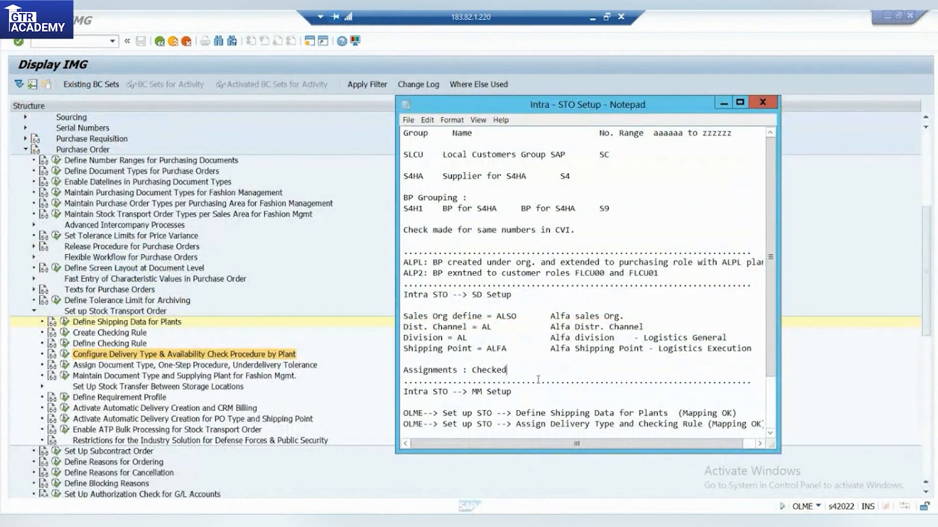
scroll(538, 380, "down", 2)
left_click_drag(545, 349, 728, 349)
left_click_drag(406, 350, 722, 348)
left_click_drag(521, 360, 712, 359)
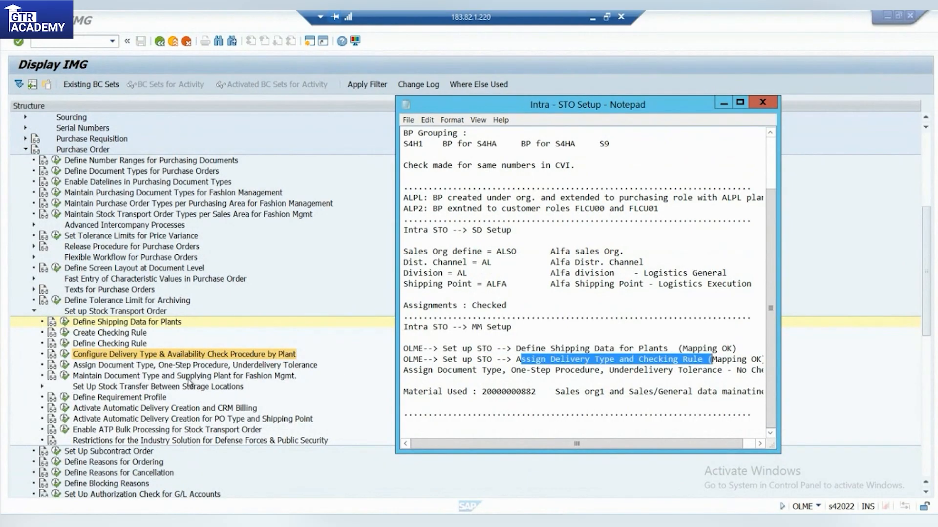
left_click(110, 358)
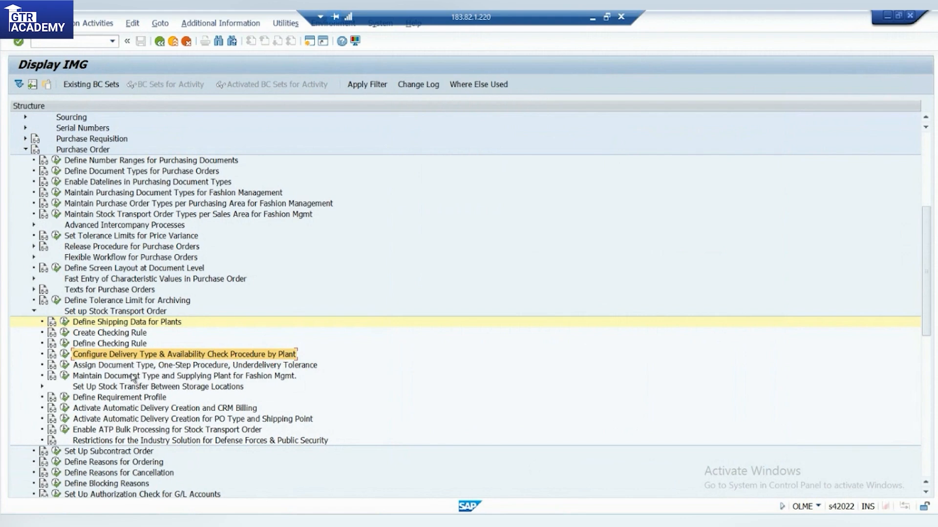
Step: Return to the PDF guide and recheck the path to Assign Delivery Type and Checking Rule and its example page
left_click(592, 17)
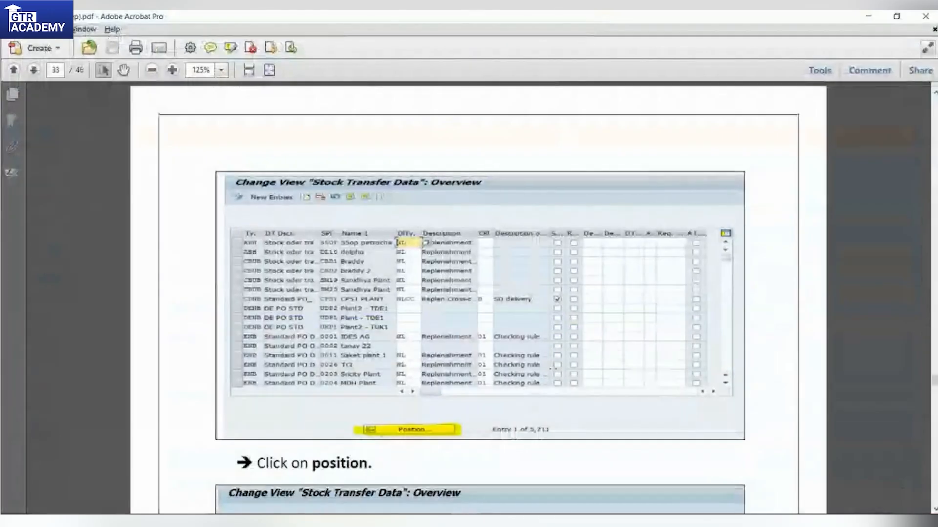
scroll(447, 405, "up", 12)
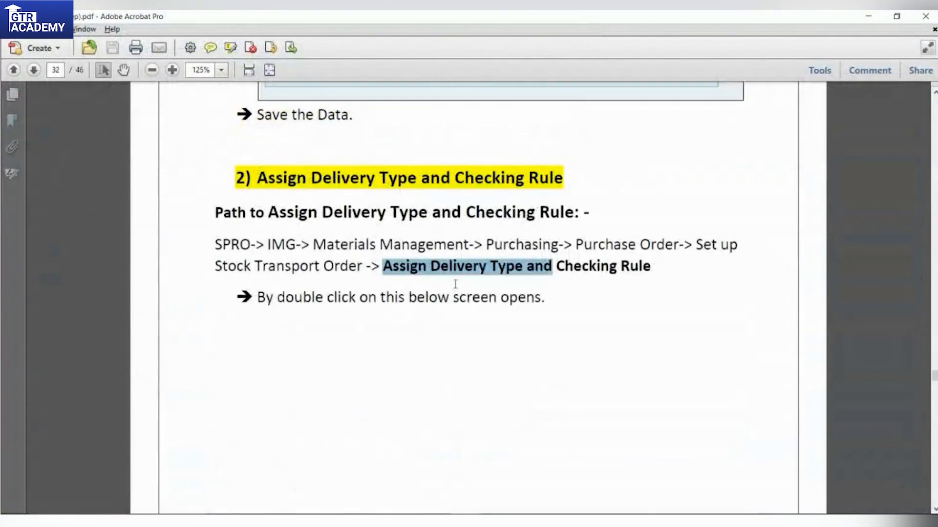
left_click(455, 288)
scroll(335, 360, "down", 10)
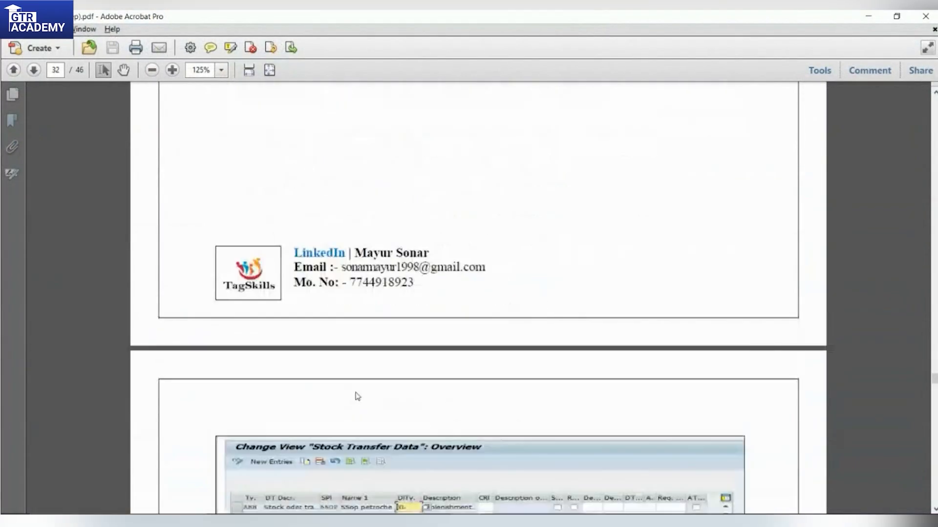
scroll(358, 396, "down", 4)
Step: In SAP, open Configure Delivery Type & Availability Check Procedure by Plant and compare it with the Intra - STO Setup notes
key("alt+Tab")
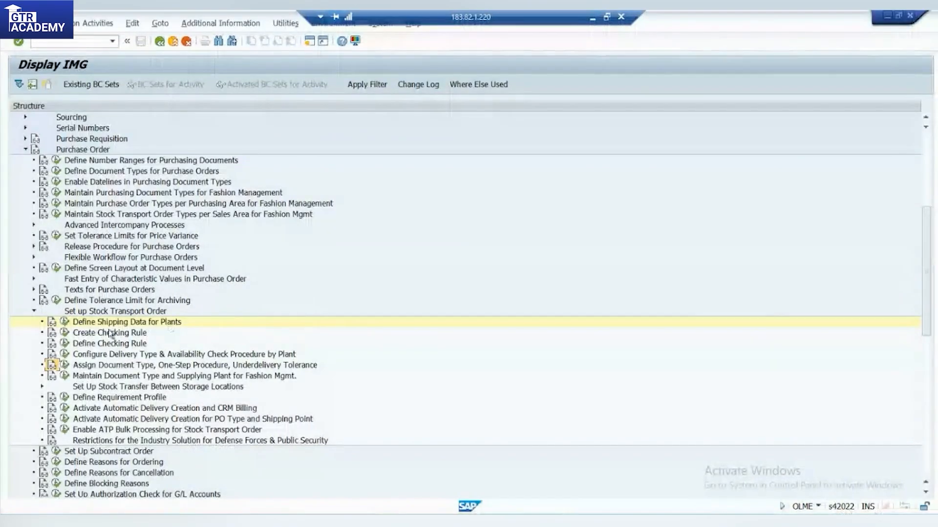
left_click(65, 354)
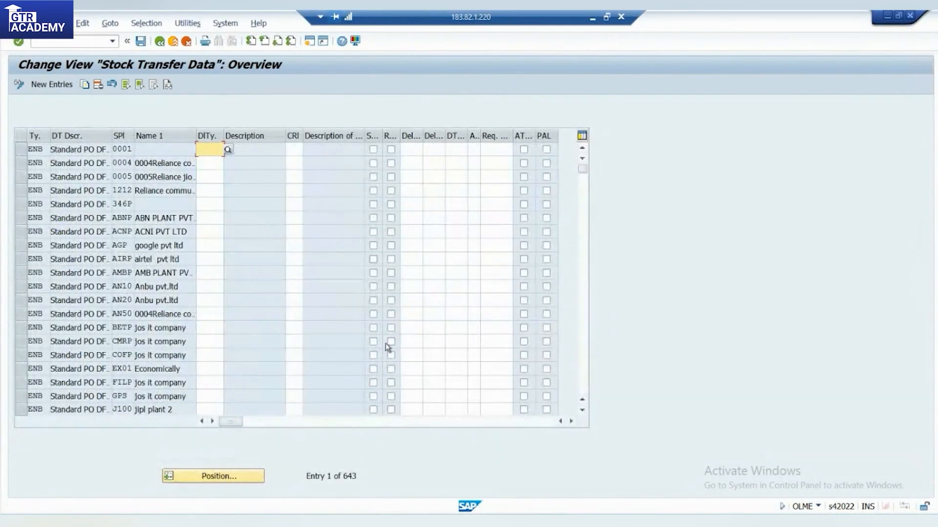
key("alt+Tab")
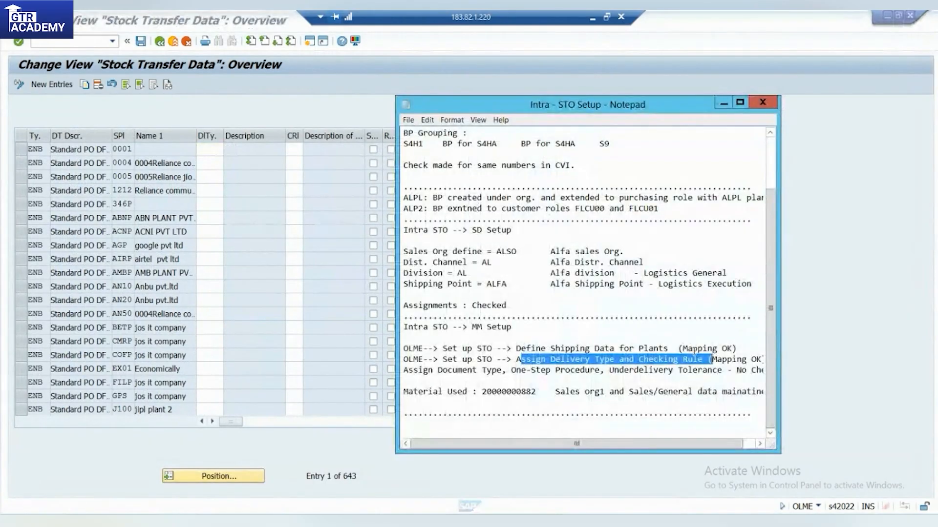
left_click(694, 350)
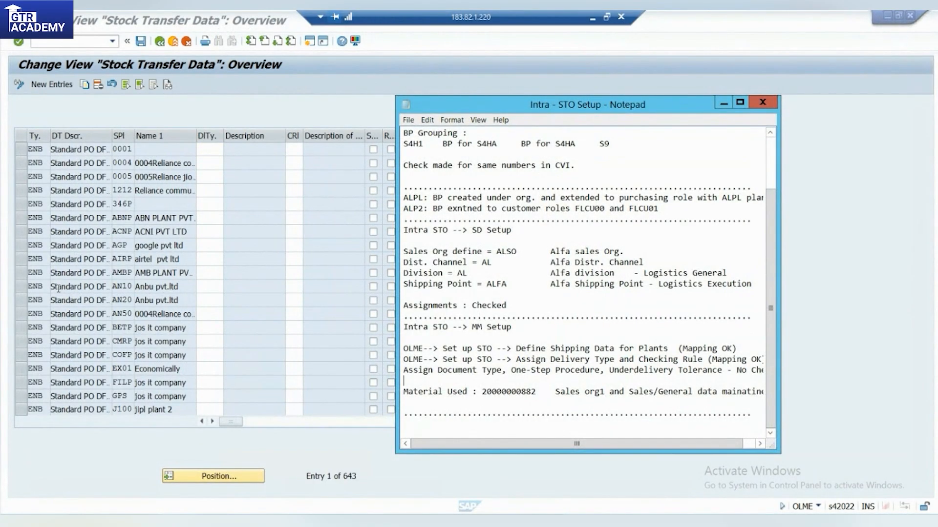
key("alt+Tab")
Step: Position the Stock Transfer Data list at document type NL and supplying plant ALPL, select ALPL's UB row and widen the document type column
left_click(213, 478)
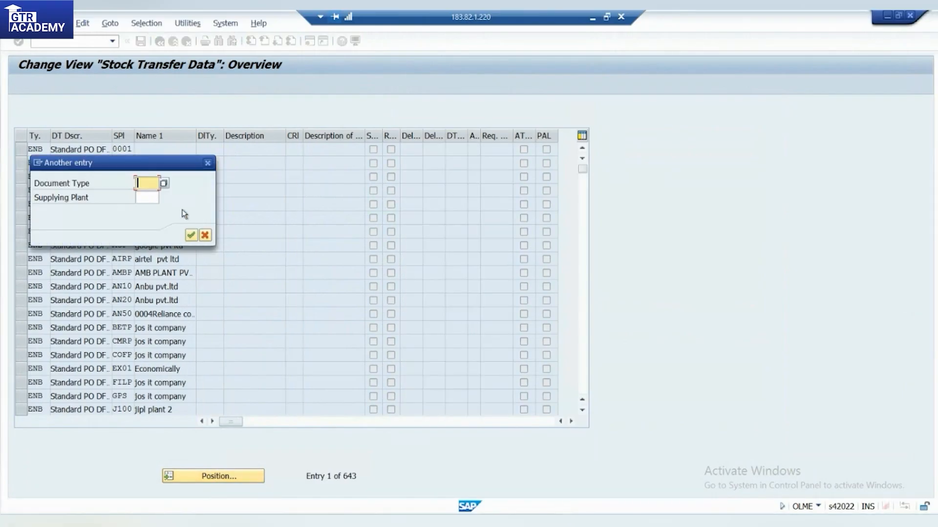
type("NL")
left_click(151, 197)
type("ALPL")
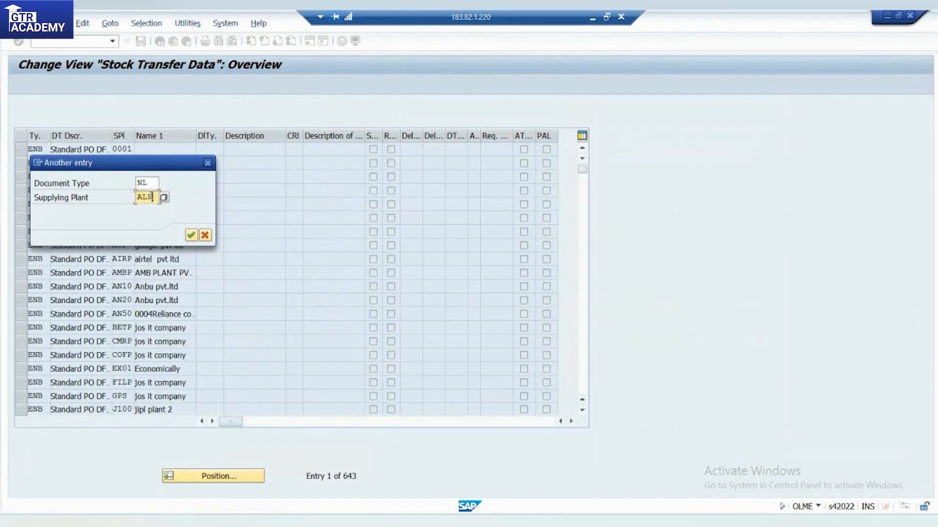
key("Return")
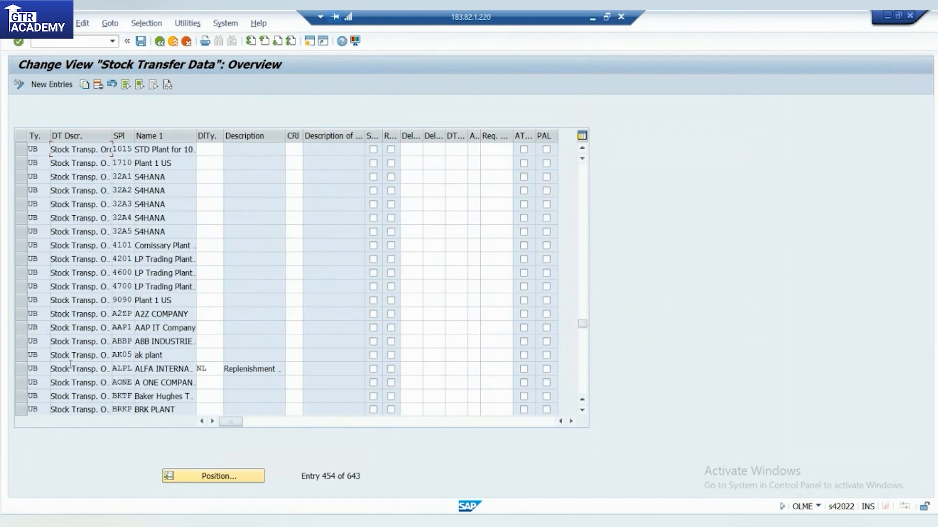
left_click(21, 368)
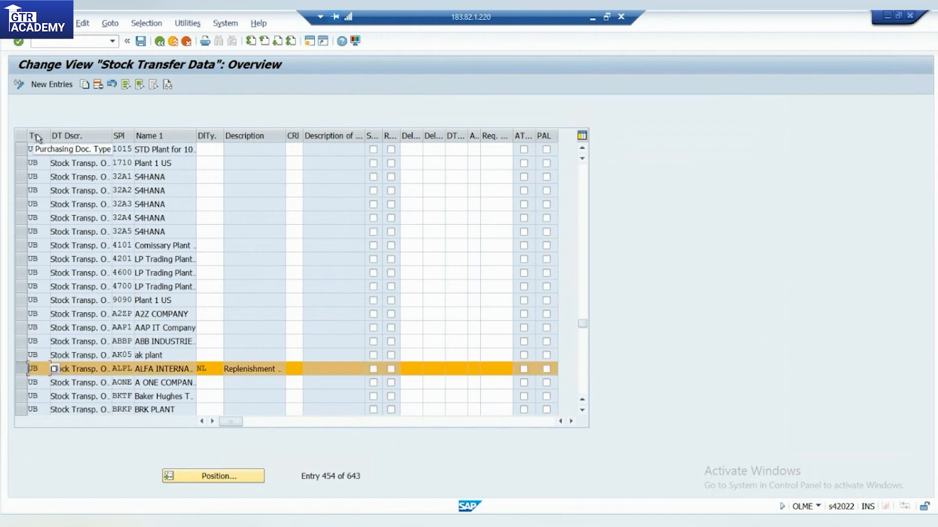
left_click_drag(50, 136, 60, 137)
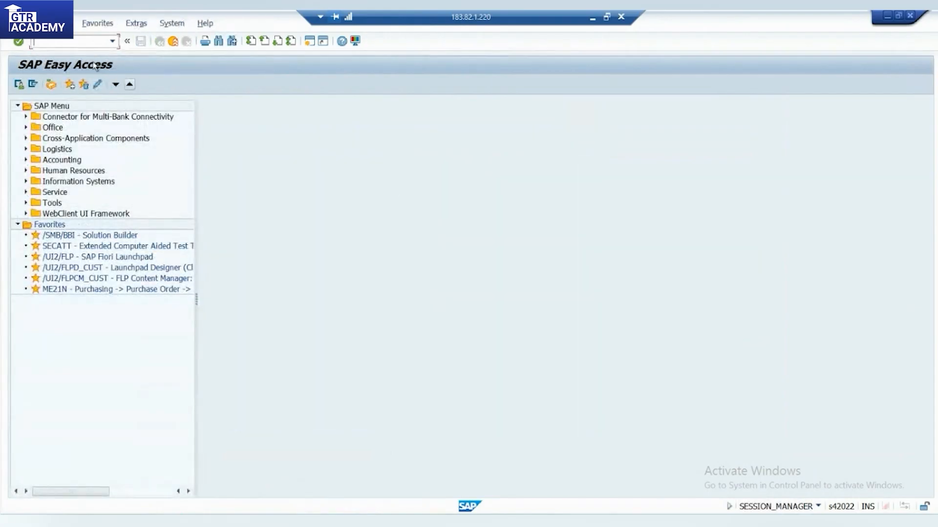
Step: Start a purchase order in ME21N with document type UB Stock Transp. Order, clear its company code, and return to the Stock Transfer Data overview
type("me21n")
key("Return")
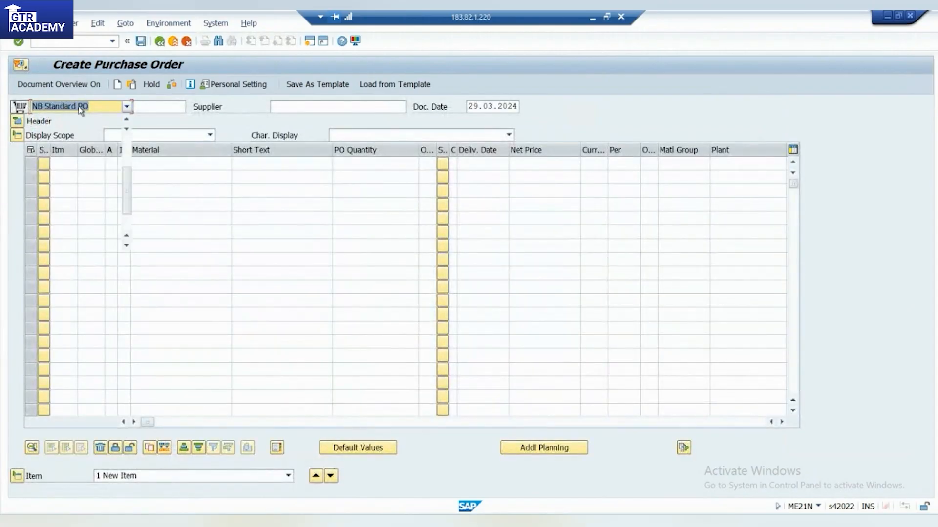
left_click(126, 106)
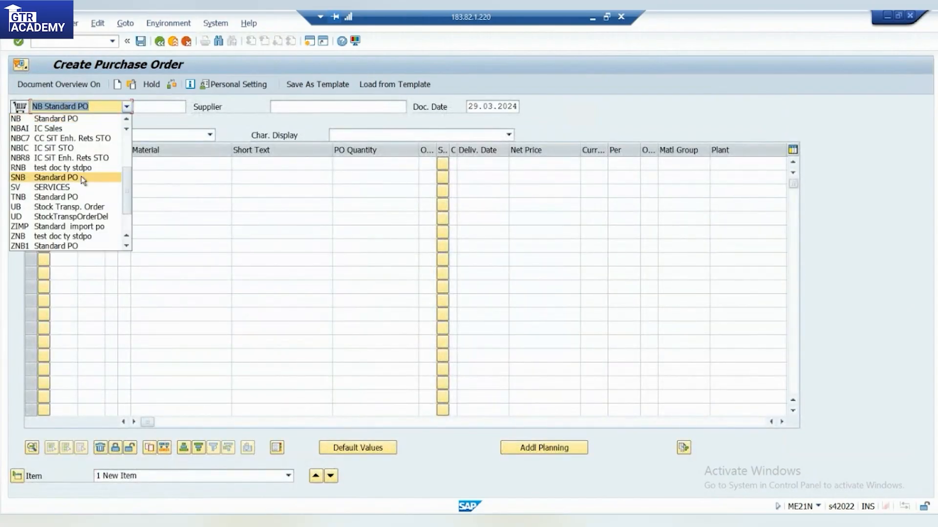
scroll(76, 192, "down", 2)
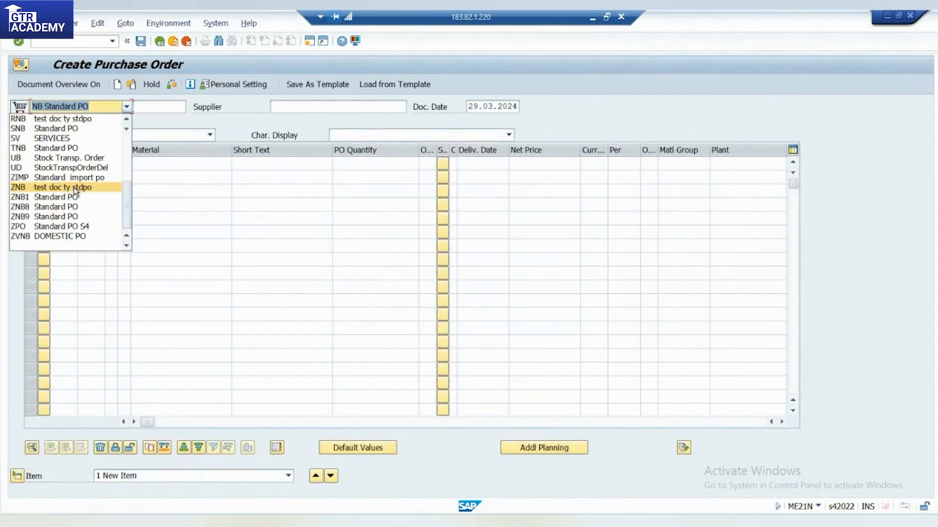
left_click(87, 157)
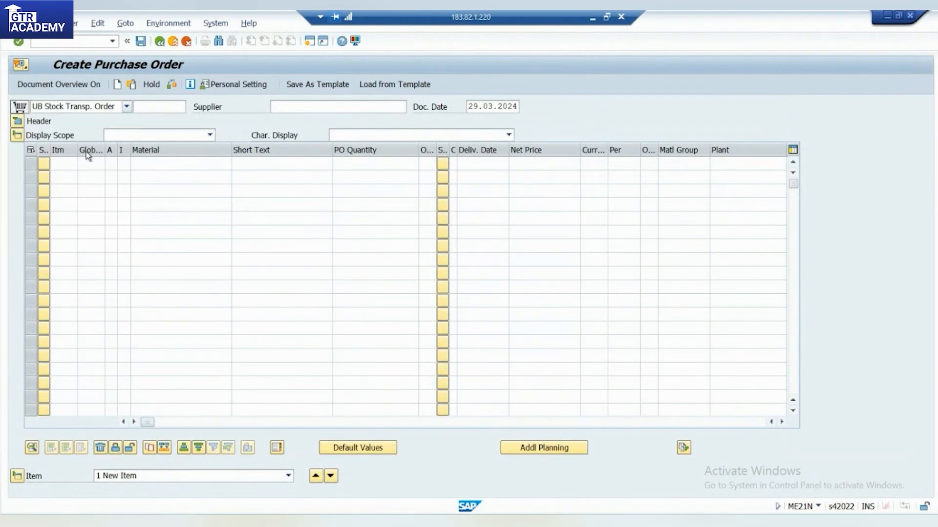
key("BackSpace")
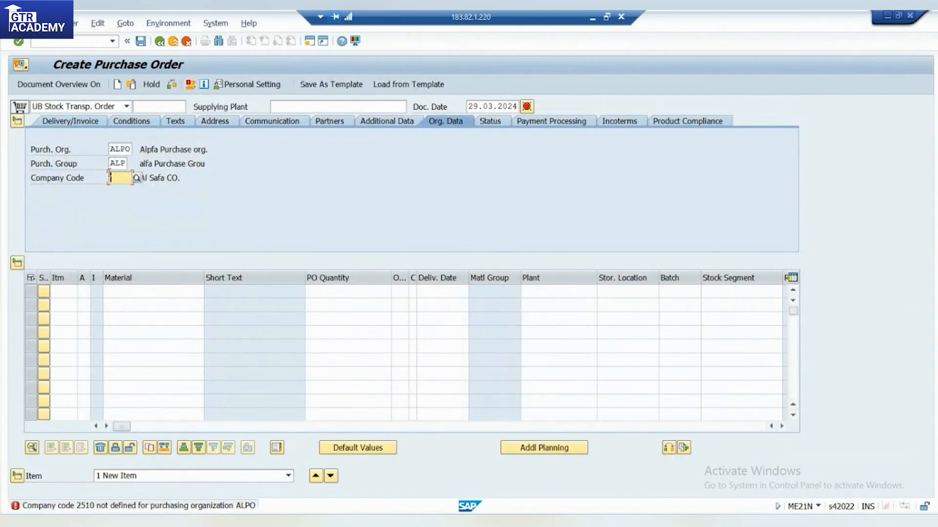
key("alt+Tab")
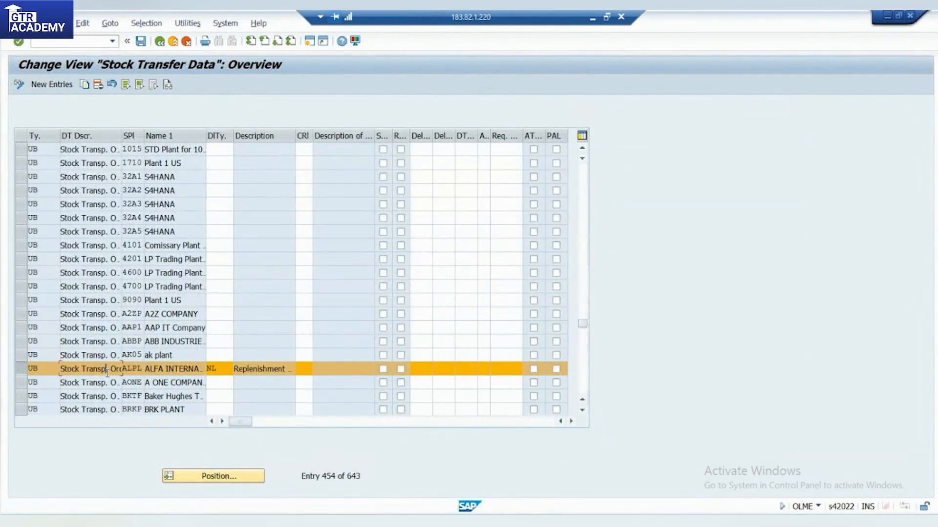
Step: Examine plant ALPL's UB row in the Stock Transfer Data list and read the PDF guide's note on the STO document type
left_click(134, 371)
left_click(169, 369)
left_click(260, 369)
left_click(593, 18)
scroll(479, 298, "down", 2)
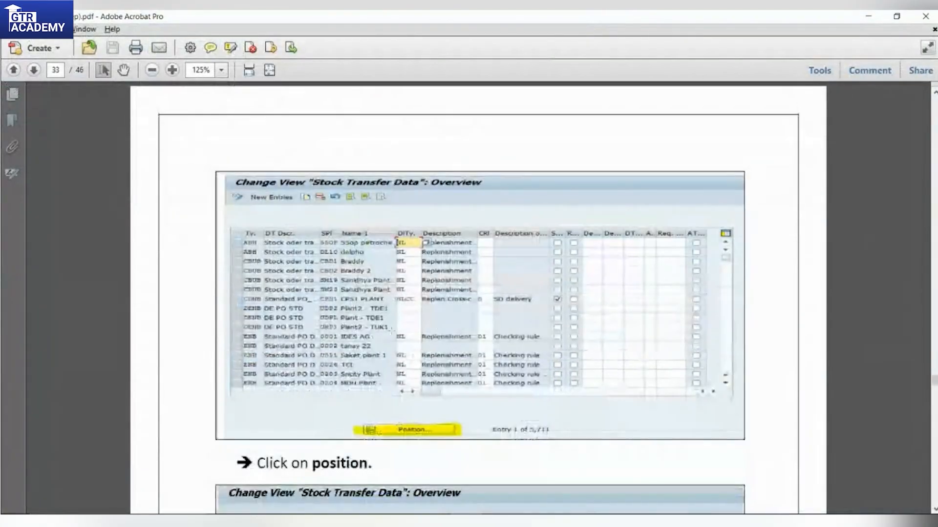
scroll(422, 295, "down", 3)
scroll(423, 295, "down", 3)
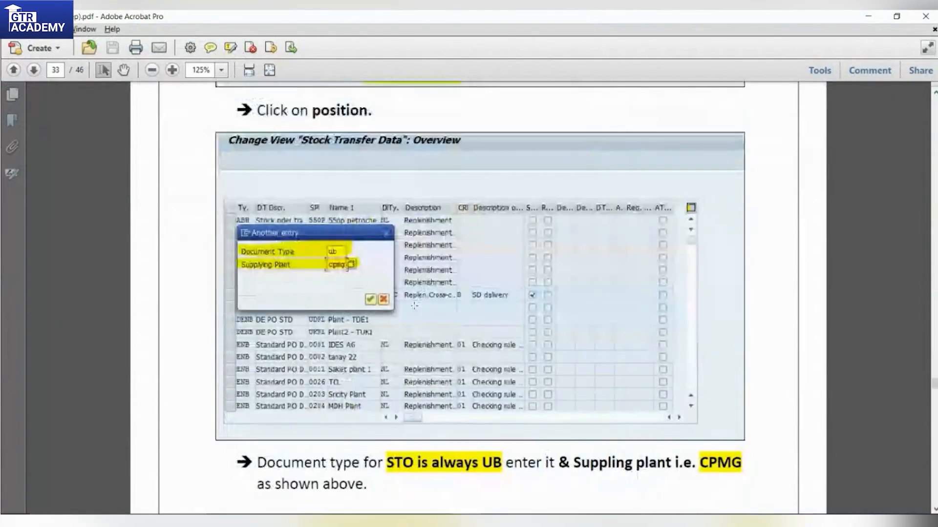
scroll(410, 315, "down", 3)
left_click_drag(412, 315, 493, 327)
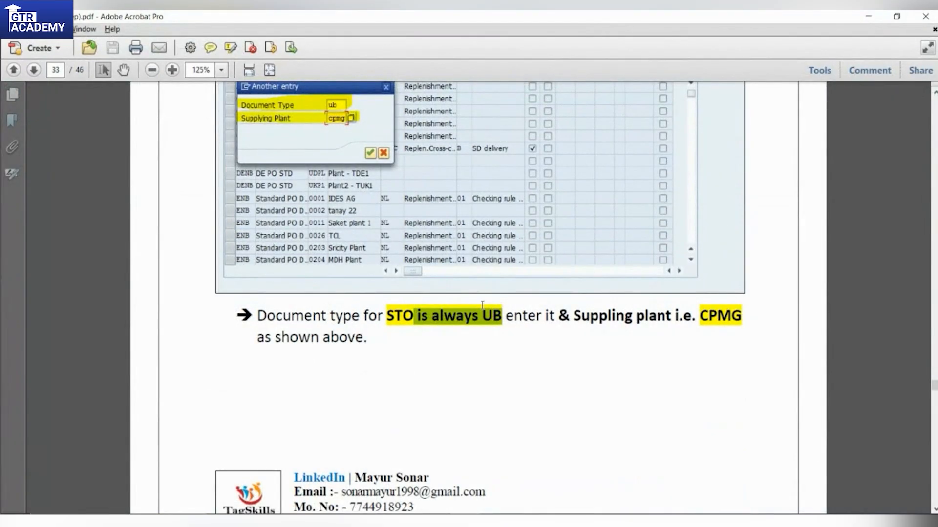
Step: Read the PDF guide's notes on the delivery types for Intra STO and Inter STO, marking the NL value
scroll(537, 324, "down", 10)
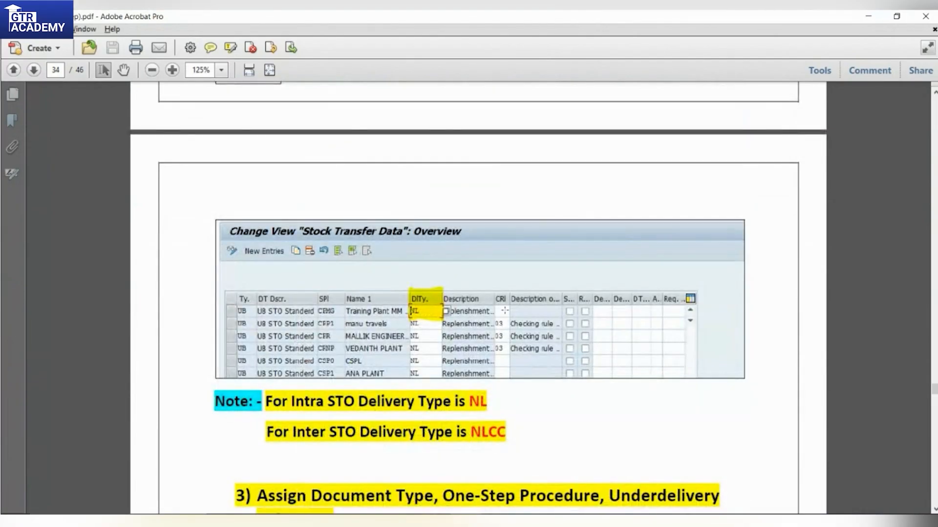
scroll(480, 393, "down", 3)
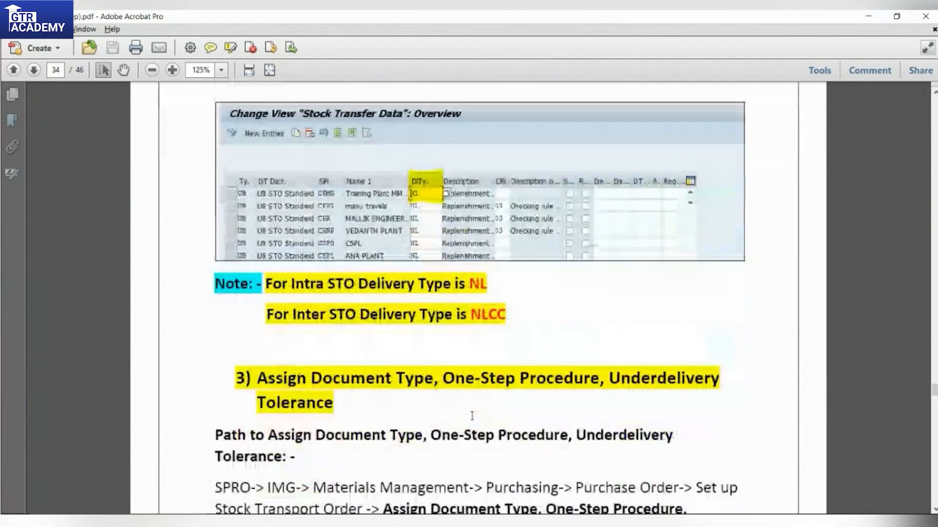
left_click_drag(291, 283, 500, 285)
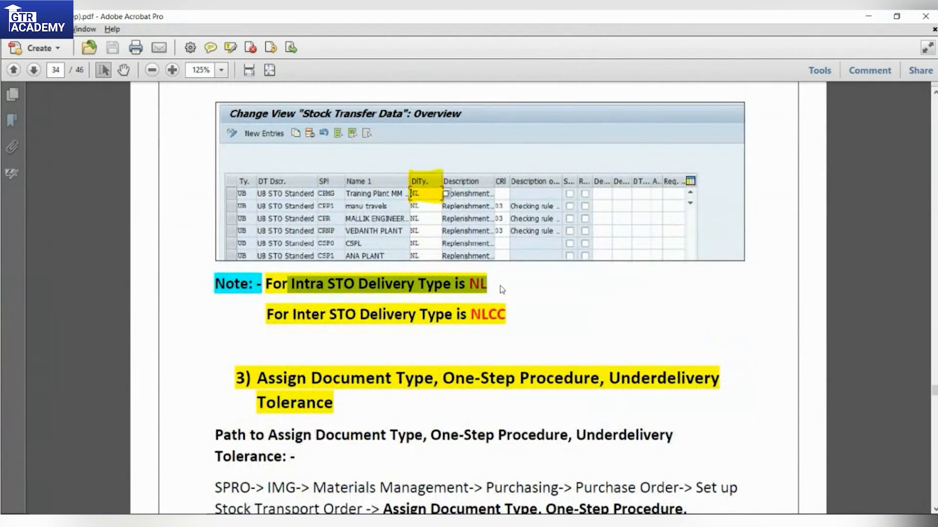
left_click_drag(268, 314, 476, 321)
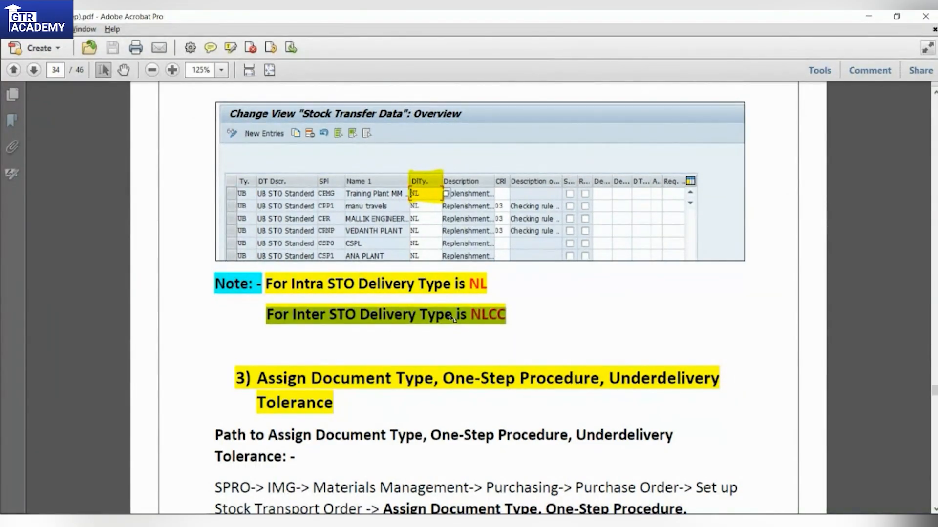
left_click_drag(468, 284, 488, 284)
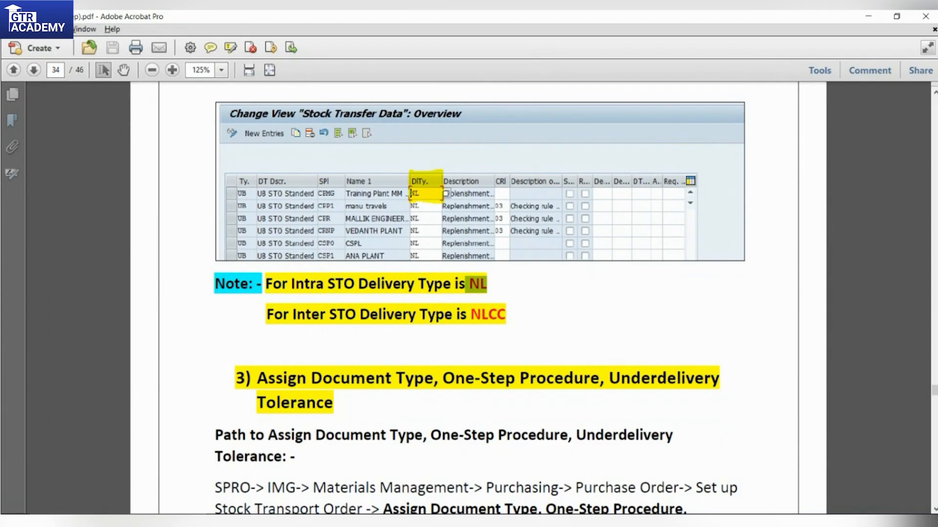
Step: Read the guide's section 3 heading on Assign Document Type, One-Step Procedure, Underdelivery Tolerance, marking each part of it
scroll(351, 384, "down", 3)
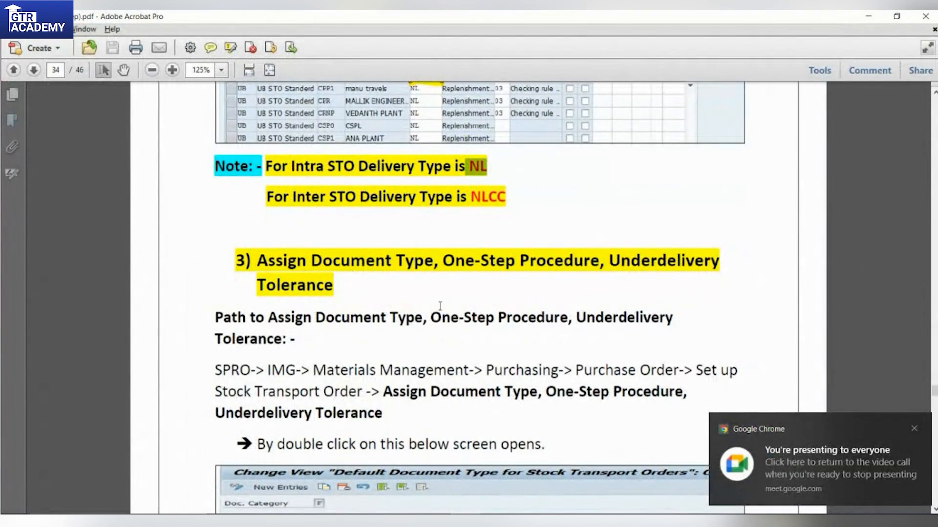
left_click_drag(272, 266, 335, 292)
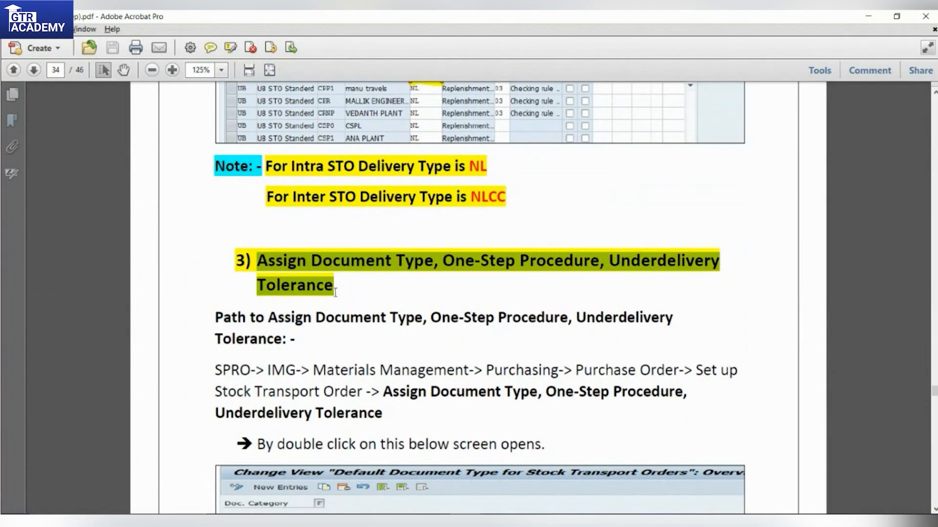
left_click(401, 363)
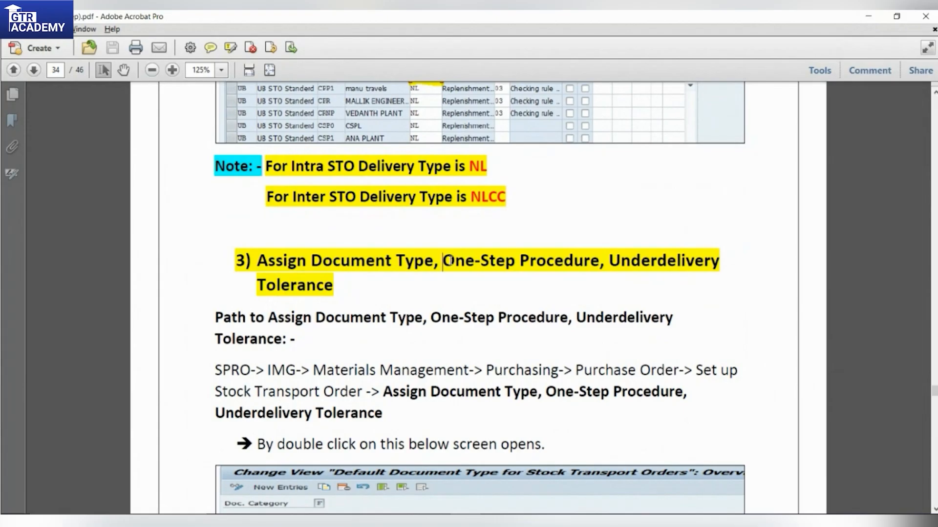
left_click_drag(442, 261, 576, 250)
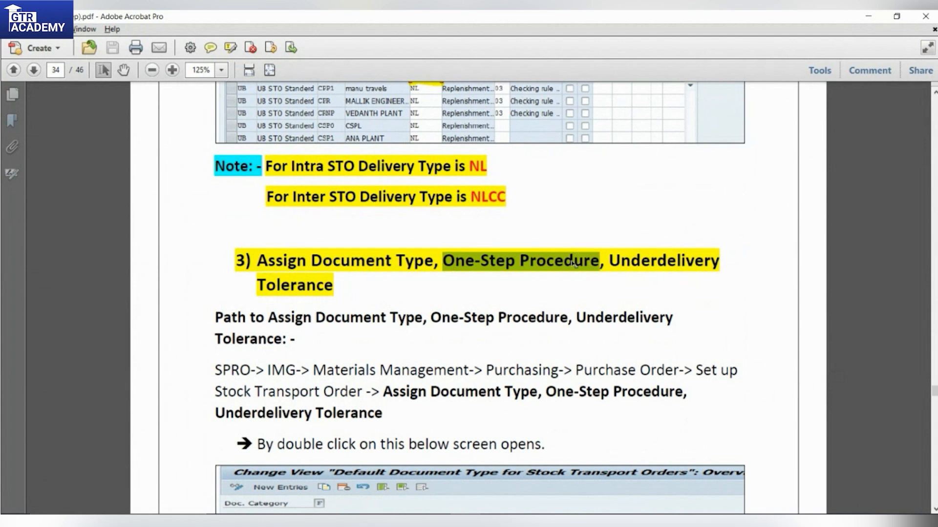
left_click_drag(613, 259, 332, 293)
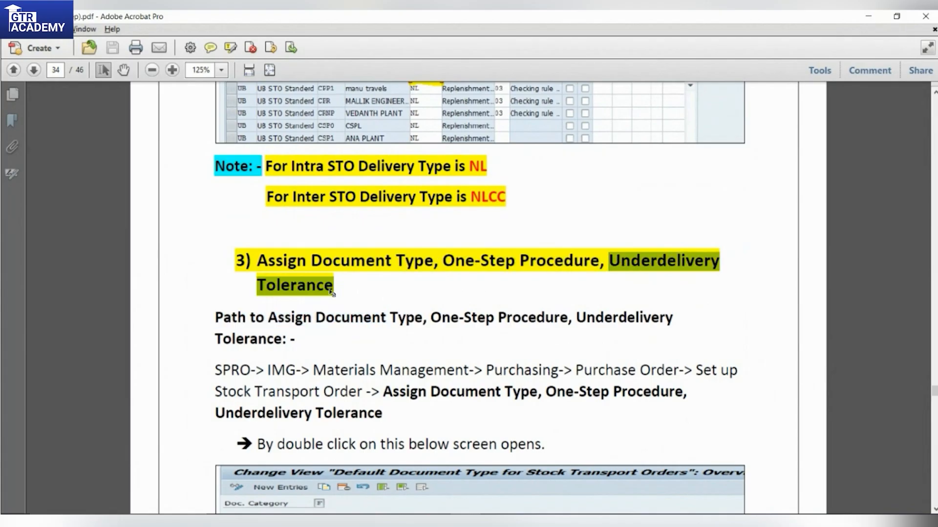
Step: Read the IMG path for Assign Document Type, One-Step Procedure, Underdelivery Tolerance and its example screens through the supplying plant and plant entry
left_click_drag(404, 313, 545, 325)
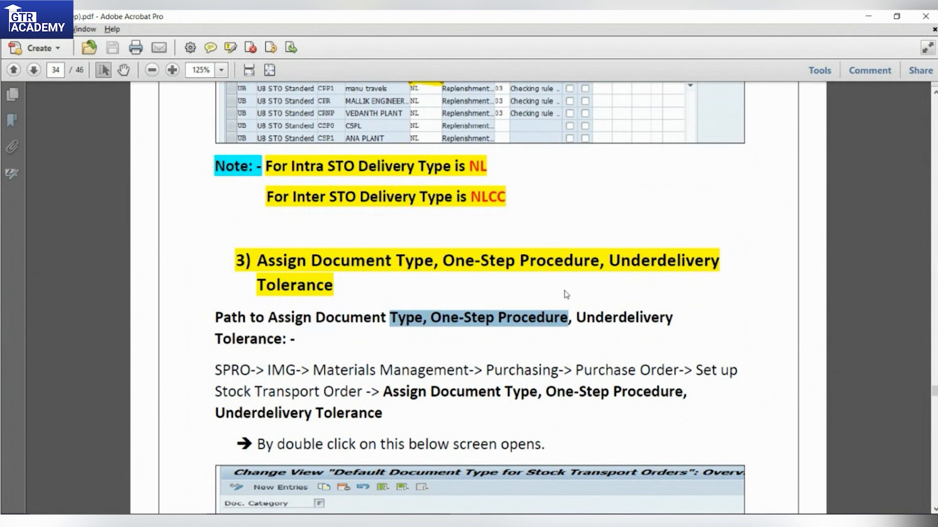
left_click_drag(596, 319, 281, 341)
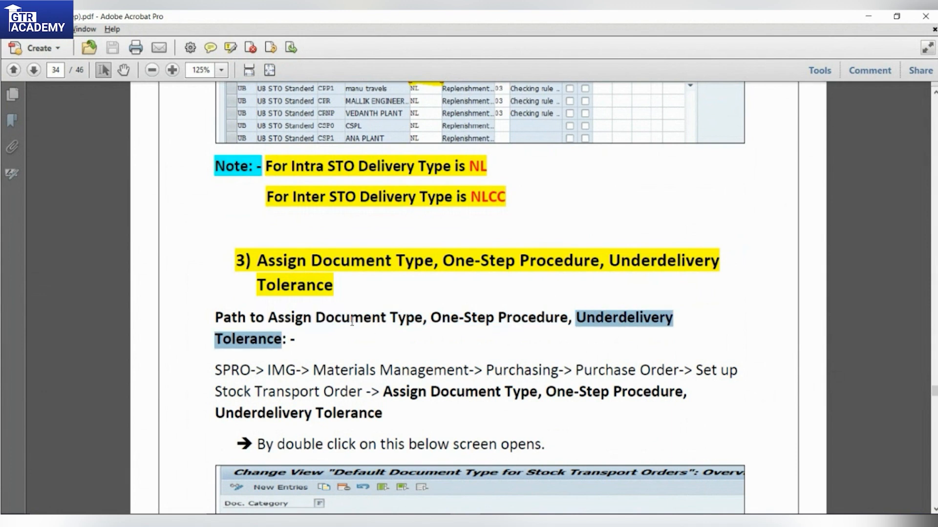
scroll(397, 358, "down", 3)
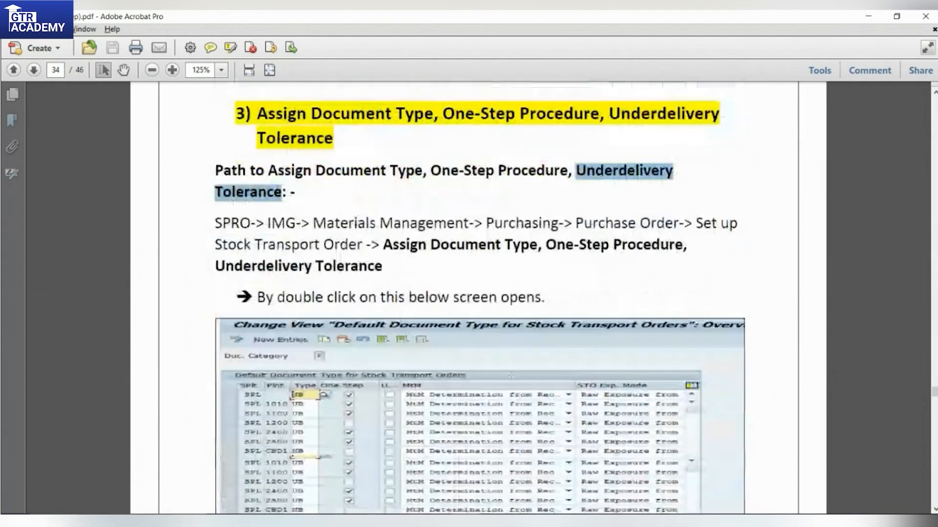
scroll(358, 297, "down", 2)
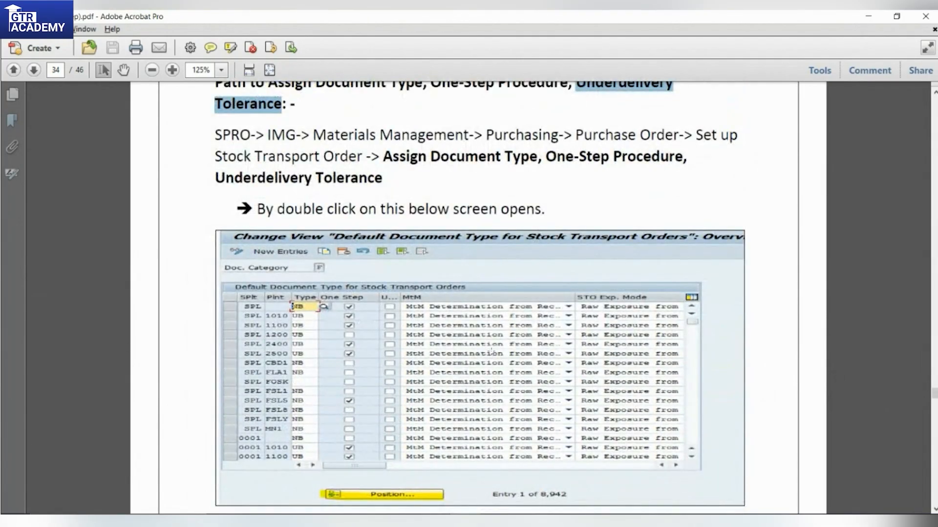
scroll(397, 331, "down", 12)
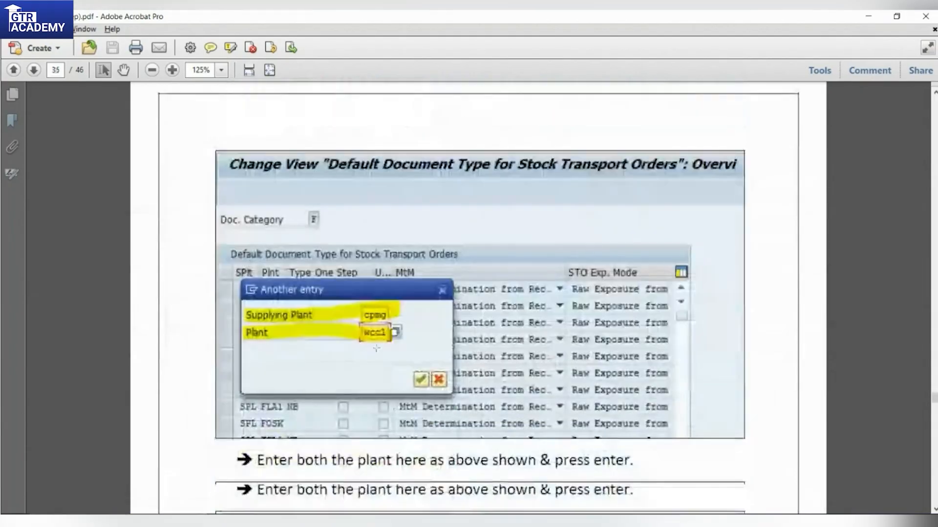
Step: Switch to SAP, review the availability checking rules offered for ALPL's UB row, and close the list without choosing one
key("alt+Tab")
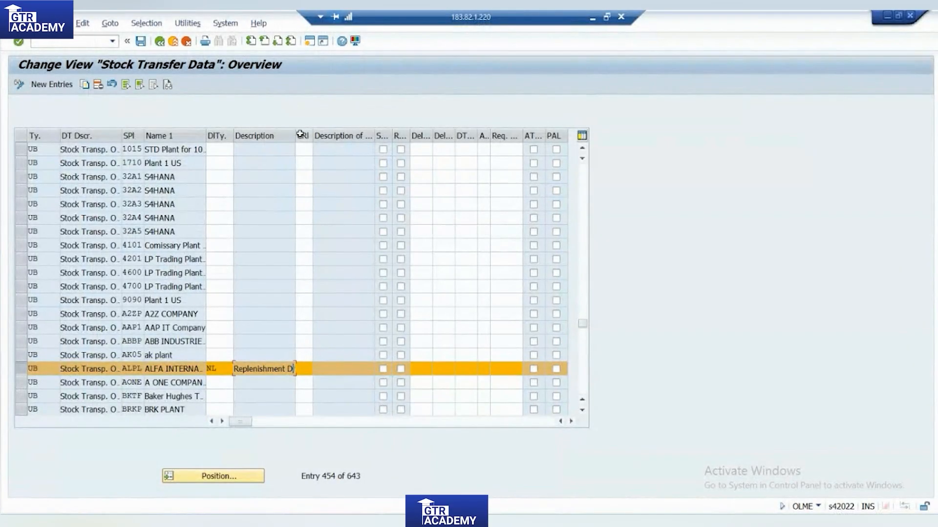
left_click(305, 369)
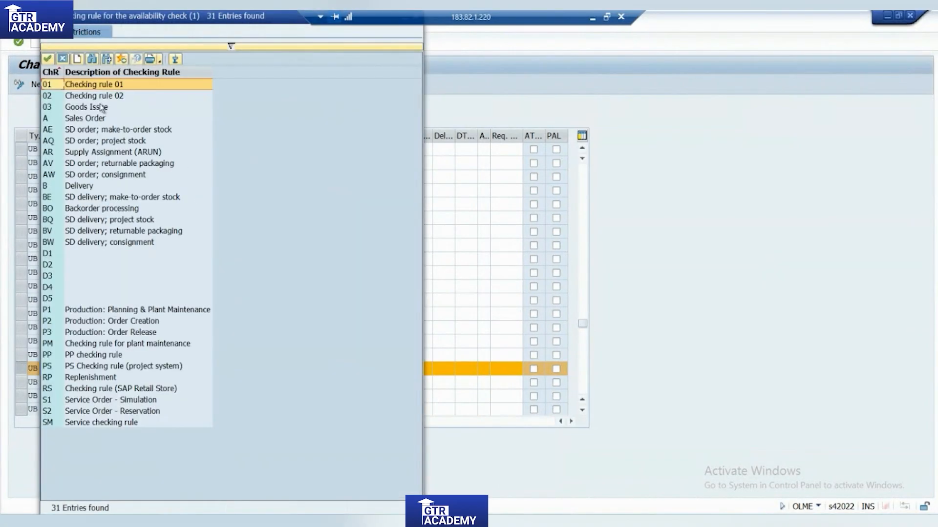
left_click(92, 96)
left_click(88, 107)
left_click(92, 118)
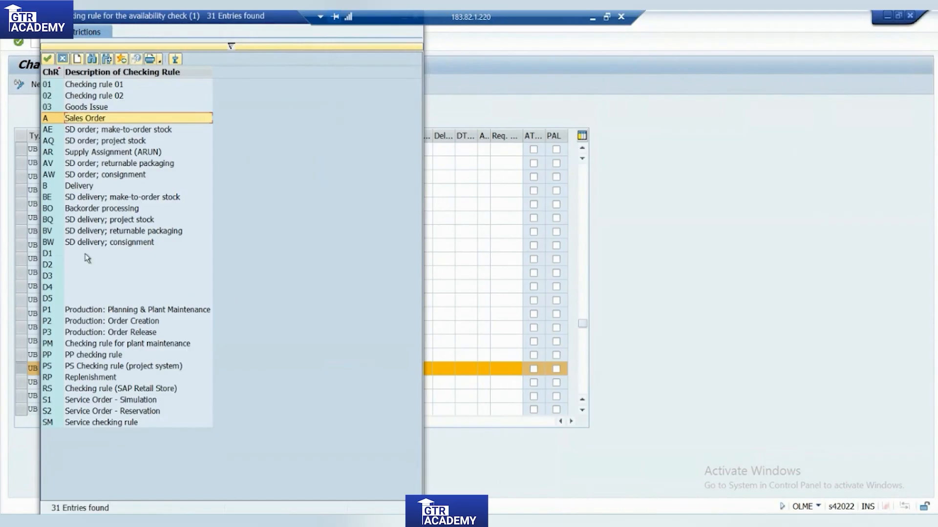
left_click(121, 378)
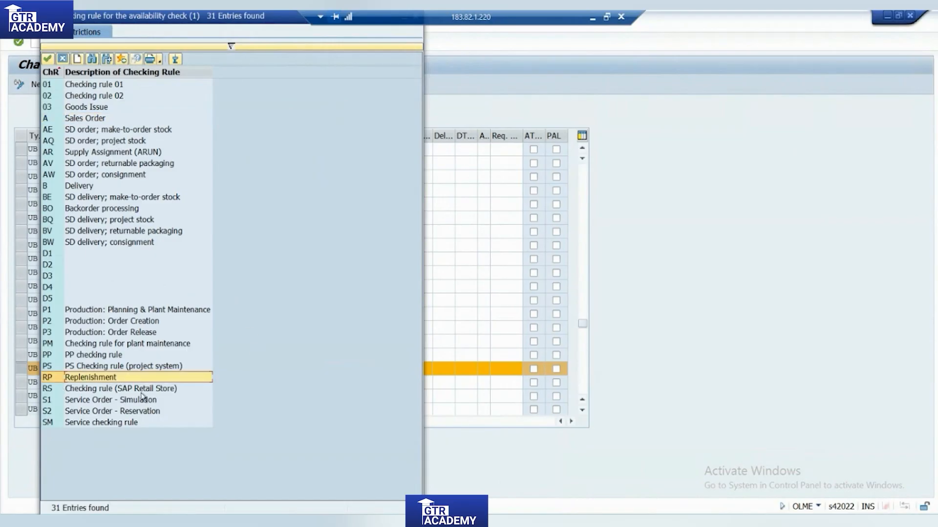
left_click(106, 86)
left_click_drag(148, 20, 157, 109)
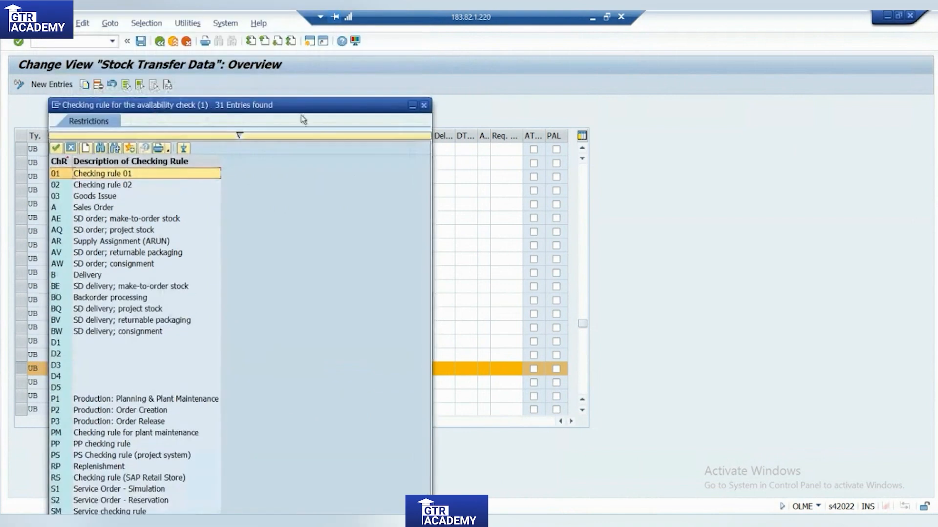
left_click(422, 105)
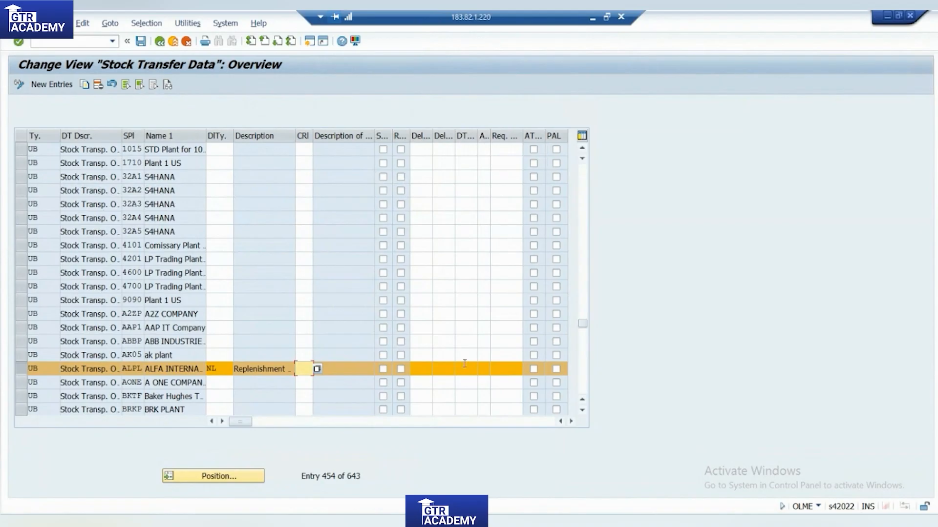
Step: Review the Rule for Adoption of ATP Results in Purchasing options for ALPL's UB row and close the list without choosing one
left_click(485, 369)
left_click(496, 370)
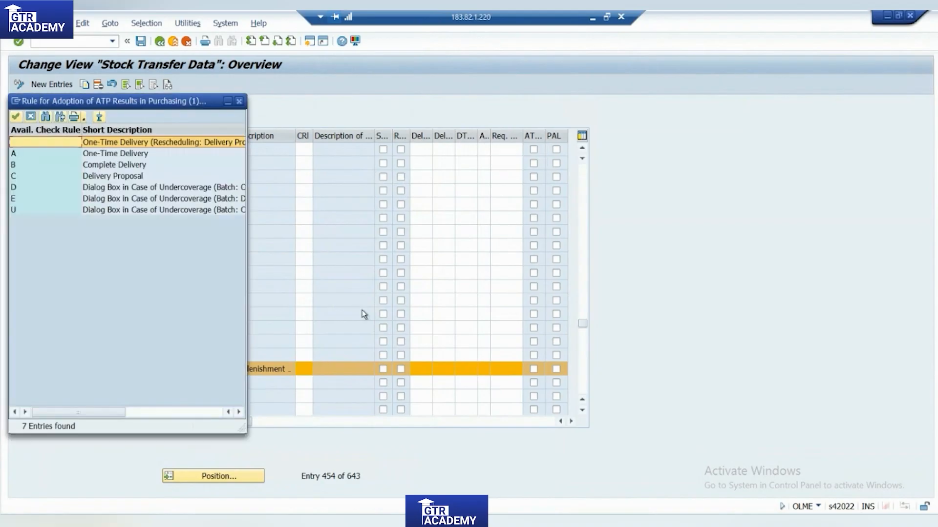
left_click_drag(171, 103, 561, 88)
left_click(483, 152)
left_click(483, 141)
left_click(503, 128)
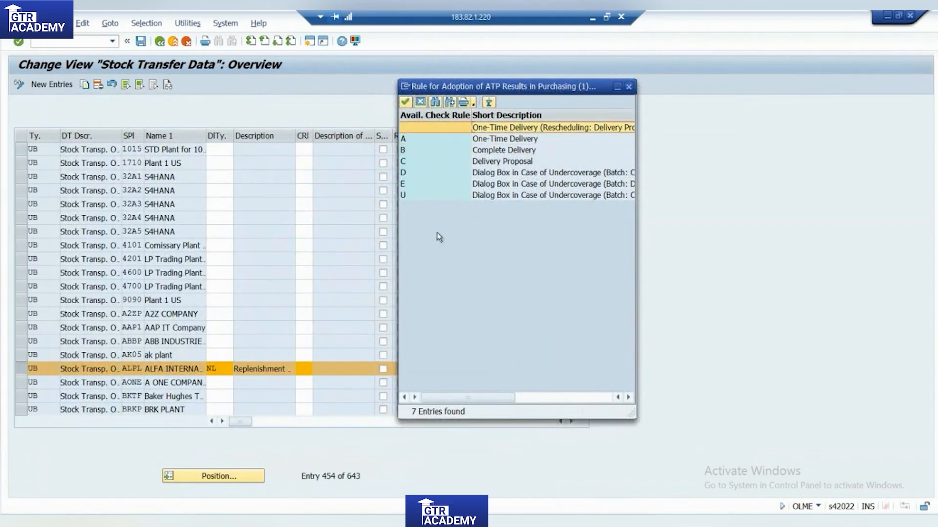
left_click(630, 87)
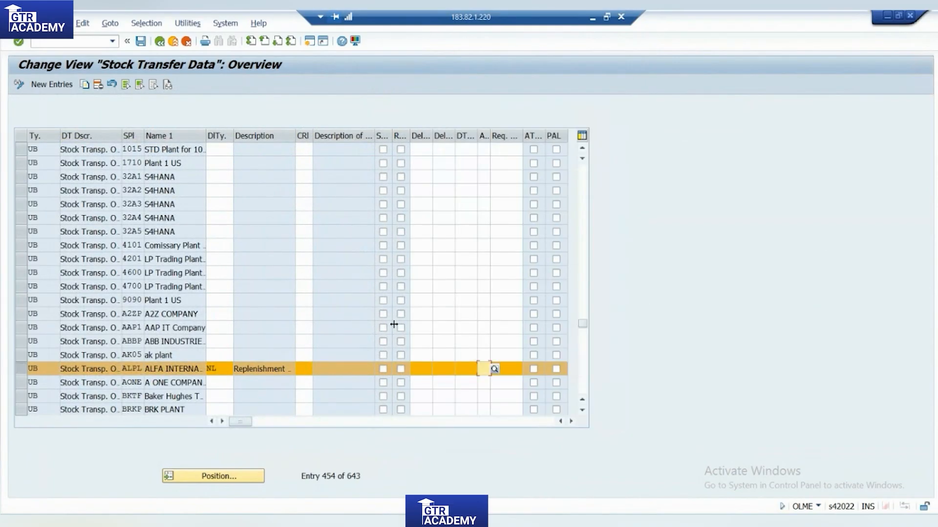
Step: Leave the Stock Transfer Data overview and open Assign Document Type, One-Step Procedure, Underdelivery Tolerance in the IMG
left_click(197, 382)
left_click(157, 42)
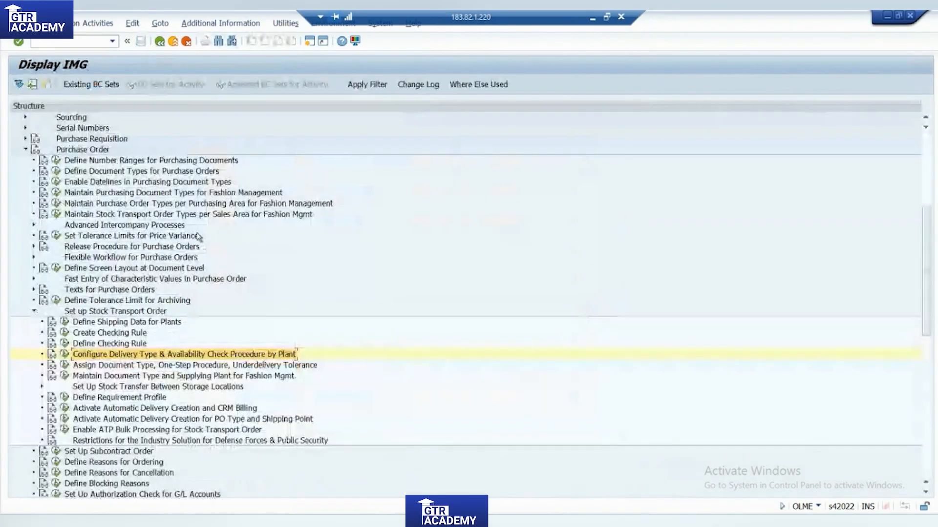
left_click(202, 369)
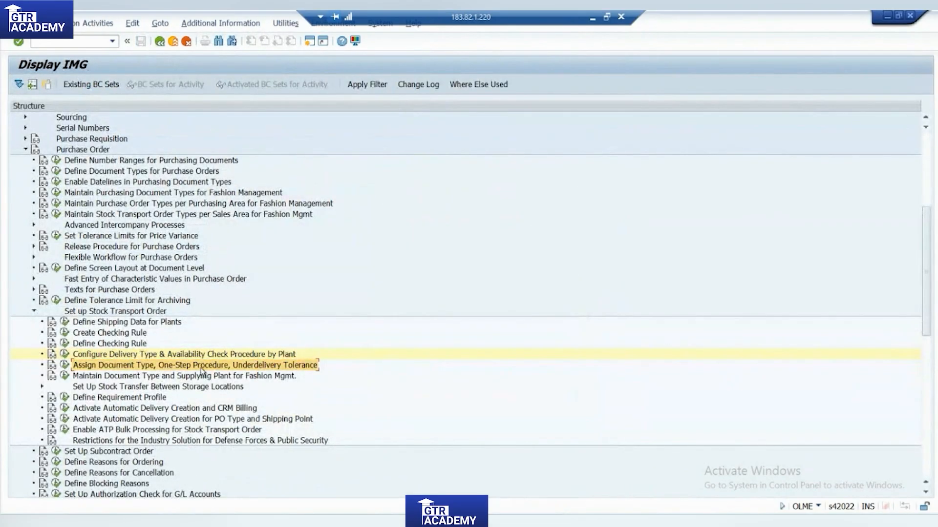
left_click(64, 365)
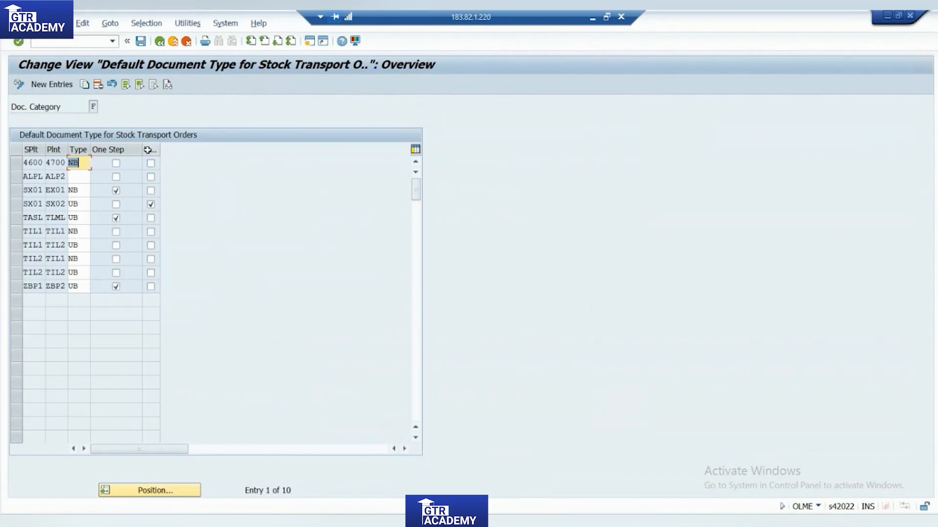
Step: Examine the ALPL to ALP2 entry's One Step setting and widen the Underdeliv.tol. column to show its full heading
left_click(16, 177)
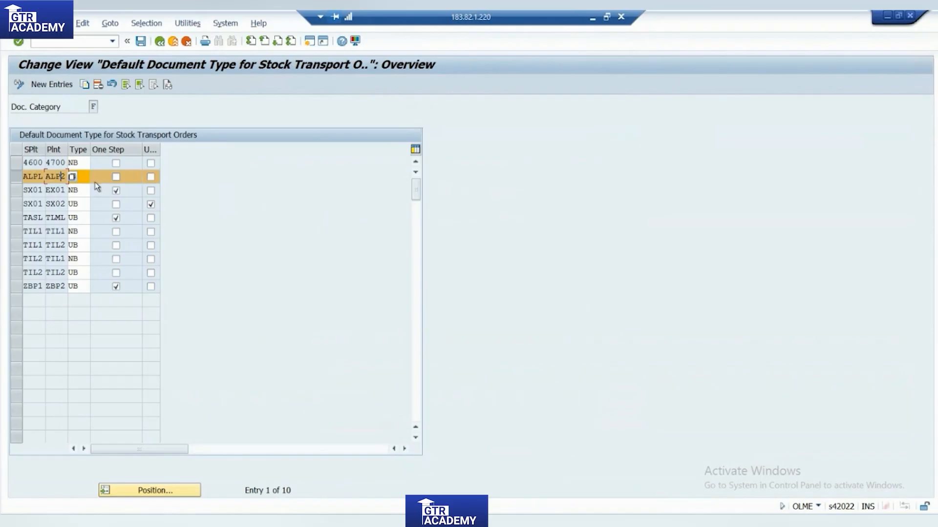
left_click(116, 176)
left_click_drag(161, 150, 253, 150)
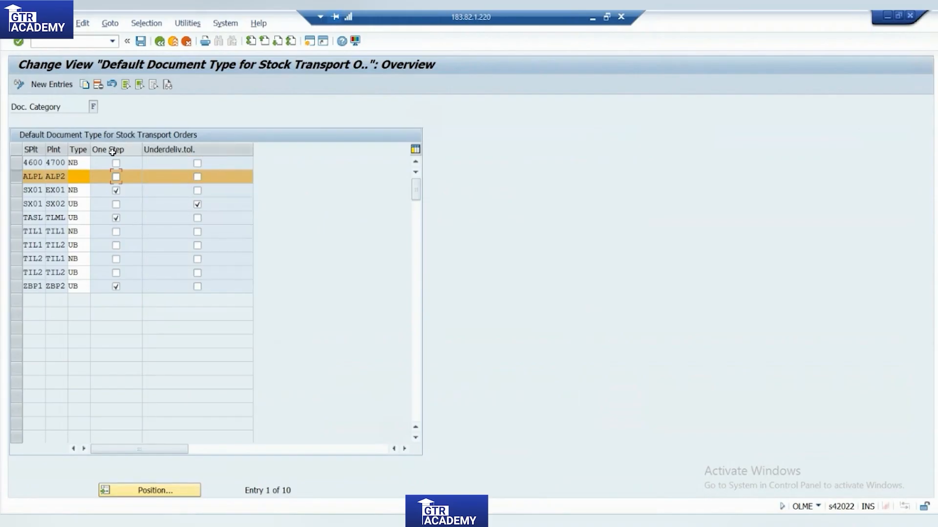
left_click(18, 177)
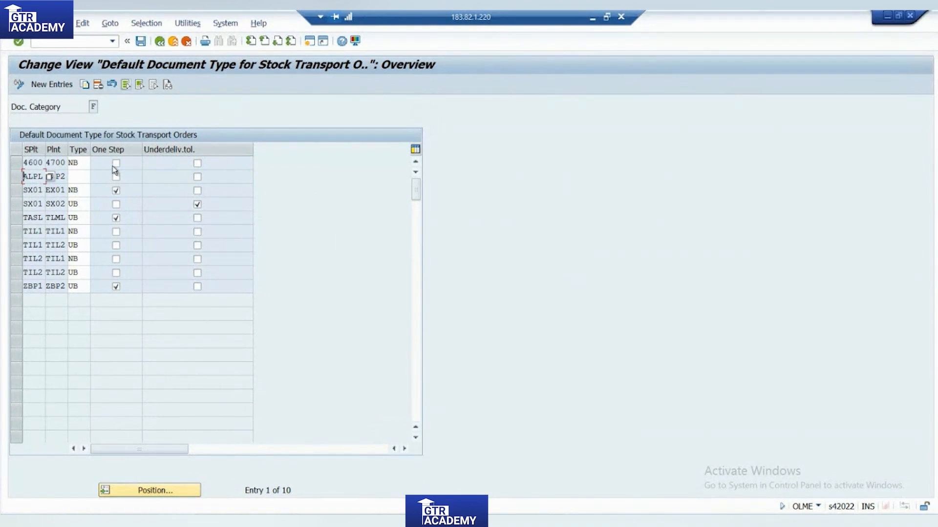
Step: Switch to the PDF guide and read the notes below the One Step checkbox on one-step and two-step STO
left_click(593, 19)
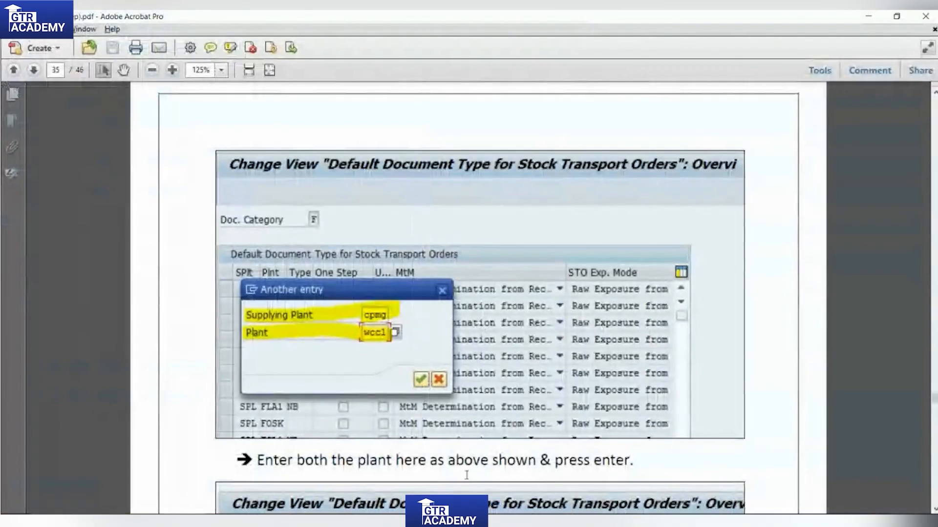
scroll(545, 351, "down", 10)
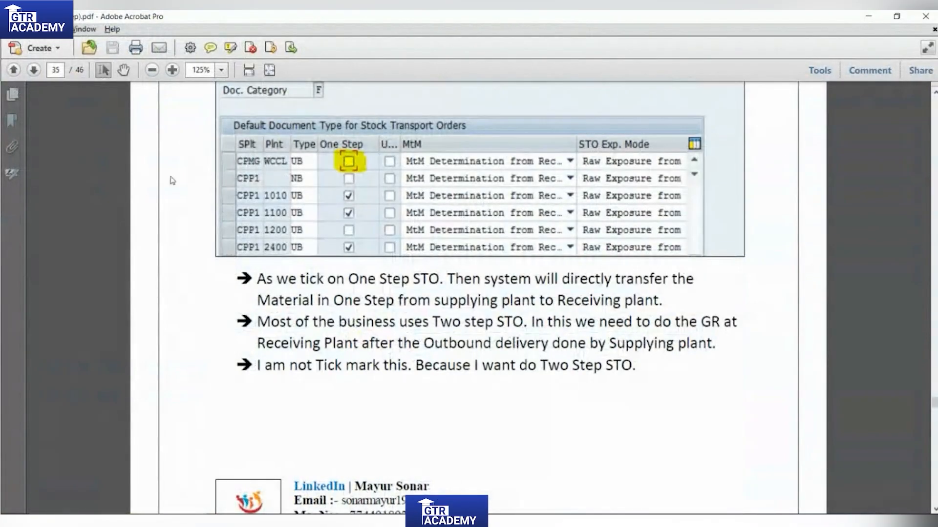
left_click_drag(375, 280, 654, 299)
left_click(494, 297)
left_click_drag(447, 279, 594, 378)
left_click(445, 377)
Step: Read the guide's section on creating a material with sales data and examine the highlighted sales views
scroll(412, 322, "down", 8)
left_click_drag(407, 326, 595, 364)
scroll(594, 363, "down", 7)
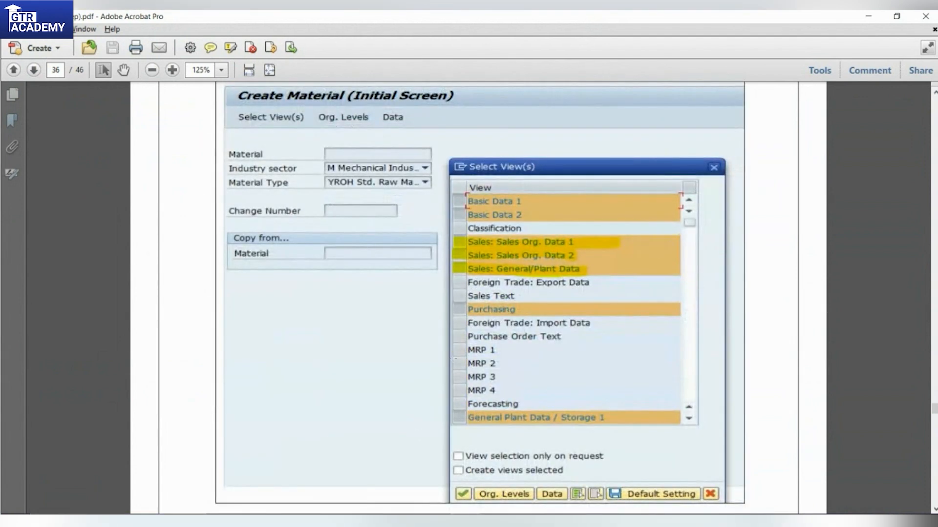
scroll(452, 359, "up", 2)
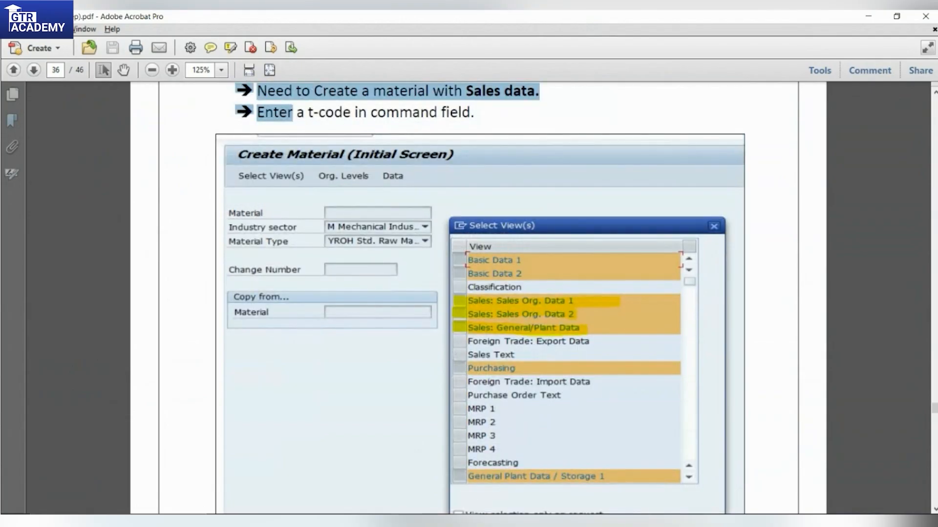
Step: Switch back to SAP, leave the default document type overview for SAP Easy Access, and start transaction MM02
left_click(450, 521)
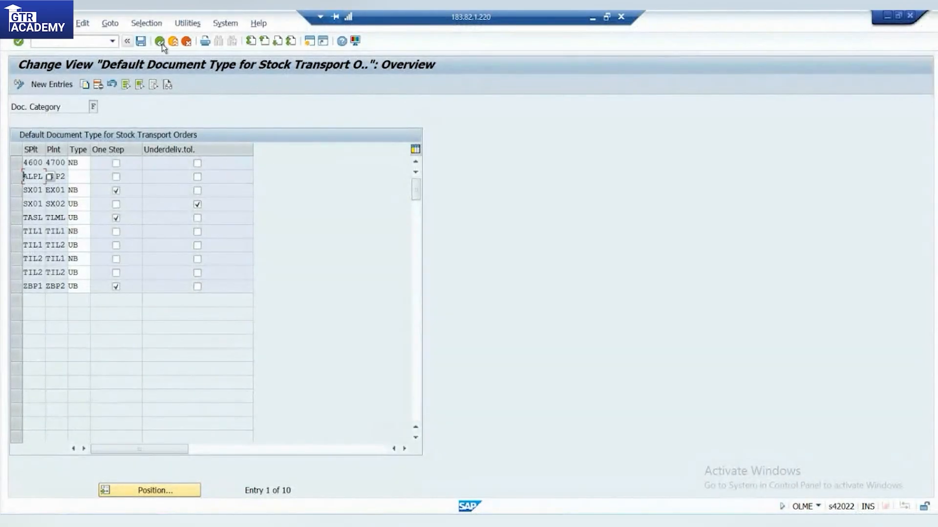
left_click(165, 43)
left_click(165, 43)
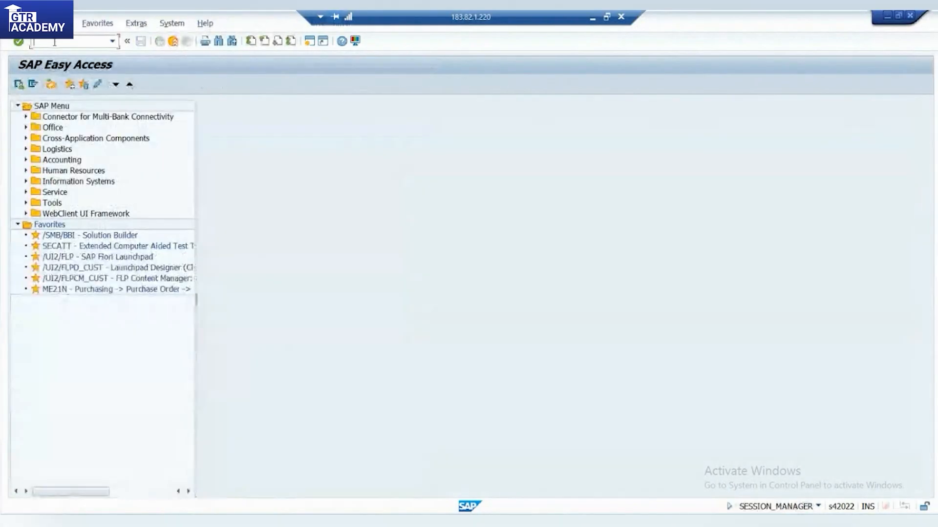
type("m")
type("2")
key("Return")
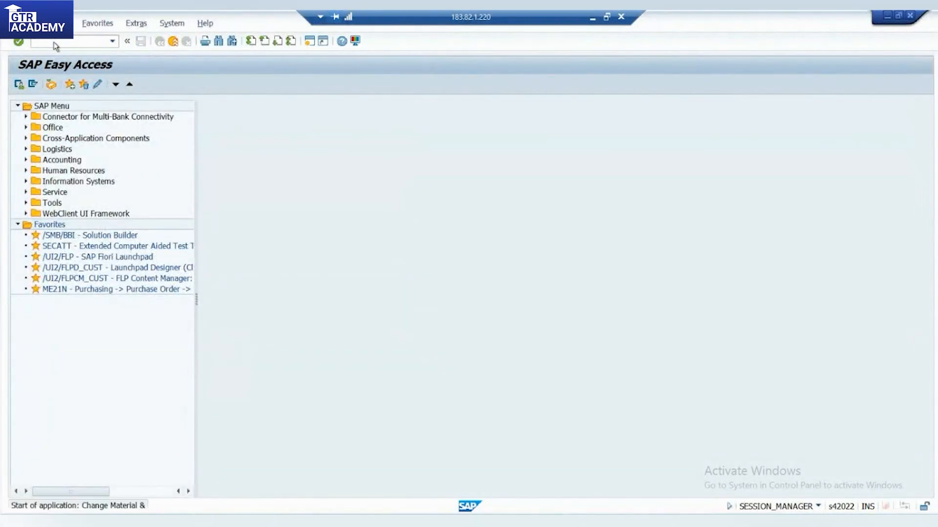
Step: Set the material's organizational levels to storage location 0001, sales organization ALSO and distribution channel AL, leaving Valuation Type blank
left_click(151, 137)
left_click(102, 86)
left_click(246, 170)
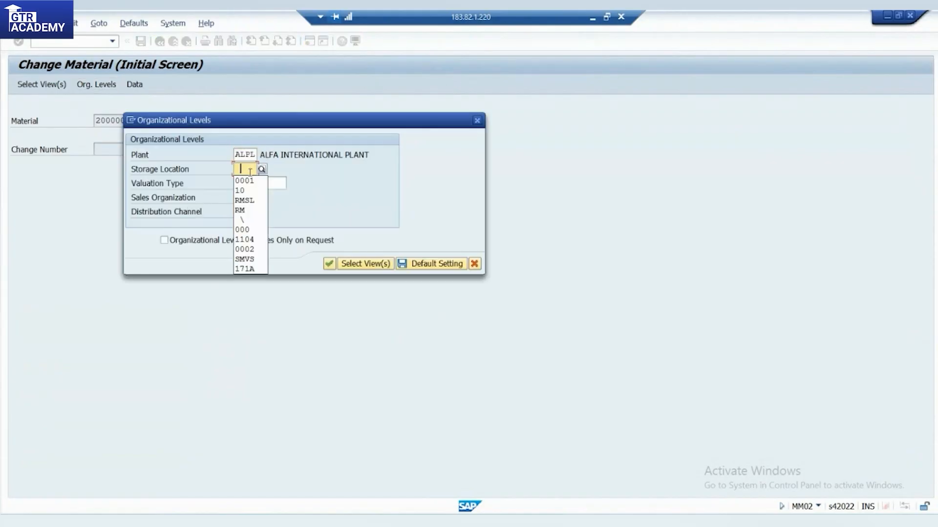
left_click(244, 179)
left_click(254, 183)
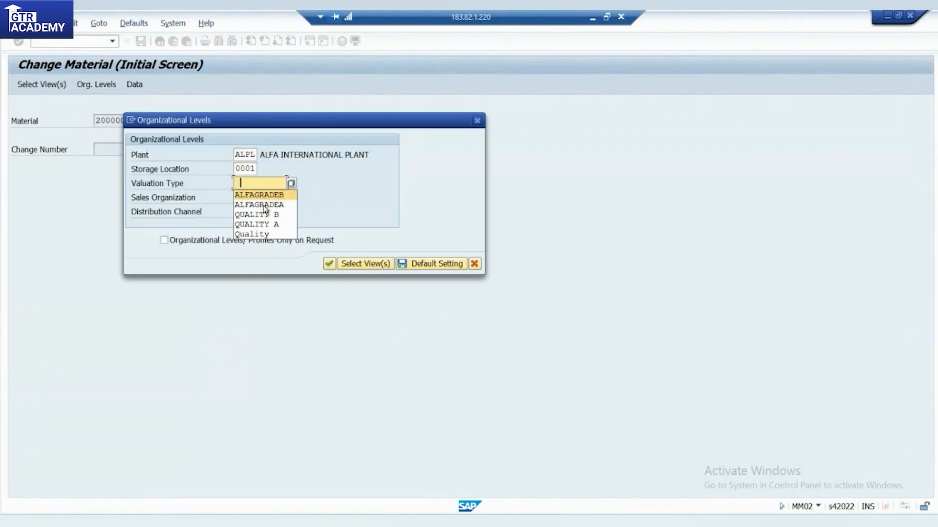
left_click(246, 185)
left_click(245, 198)
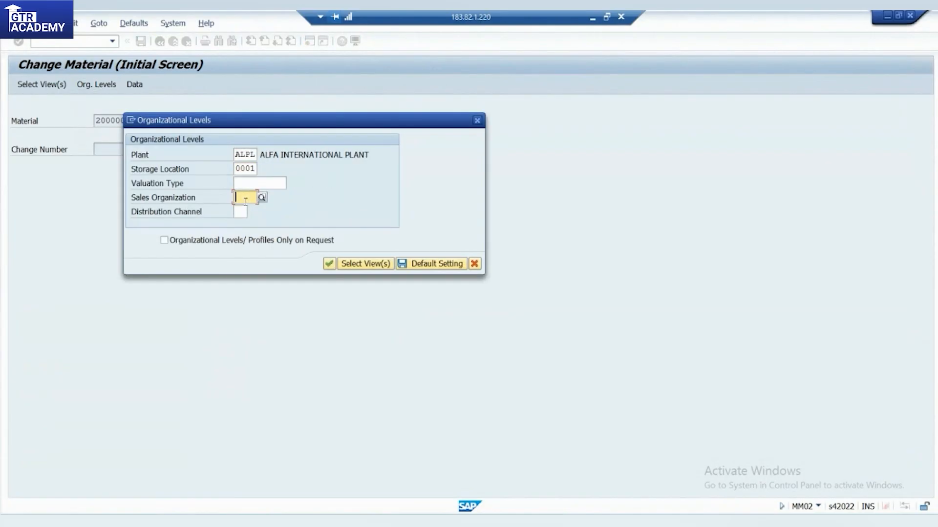
left_click(246, 209)
left_click(246, 211)
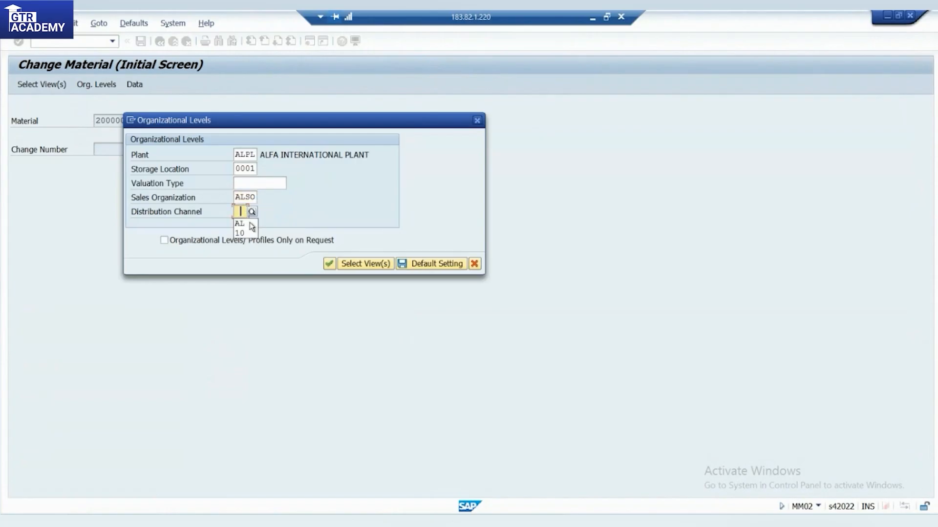
Step: Review the preselected material views, then confirm them and the organizational levels to open the material for change
left_click(352, 264)
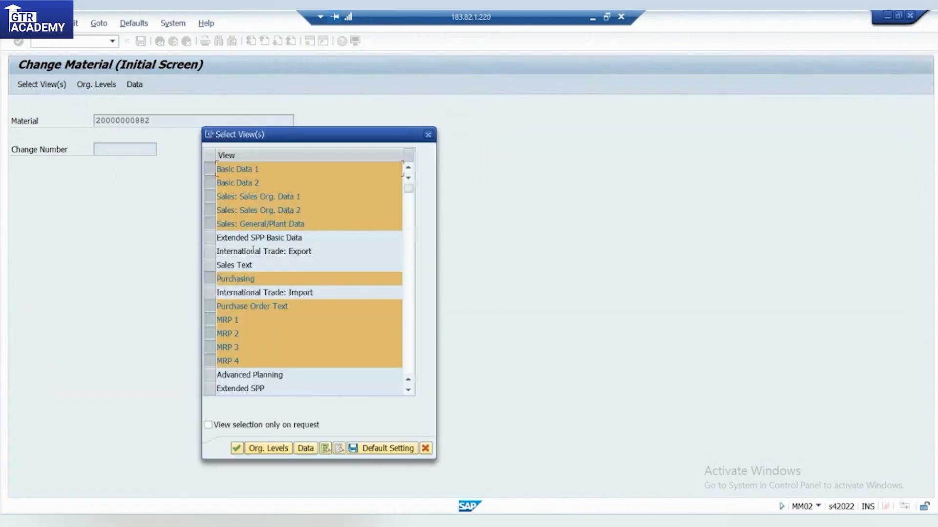
left_click(236, 448)
left_click(327, 263)
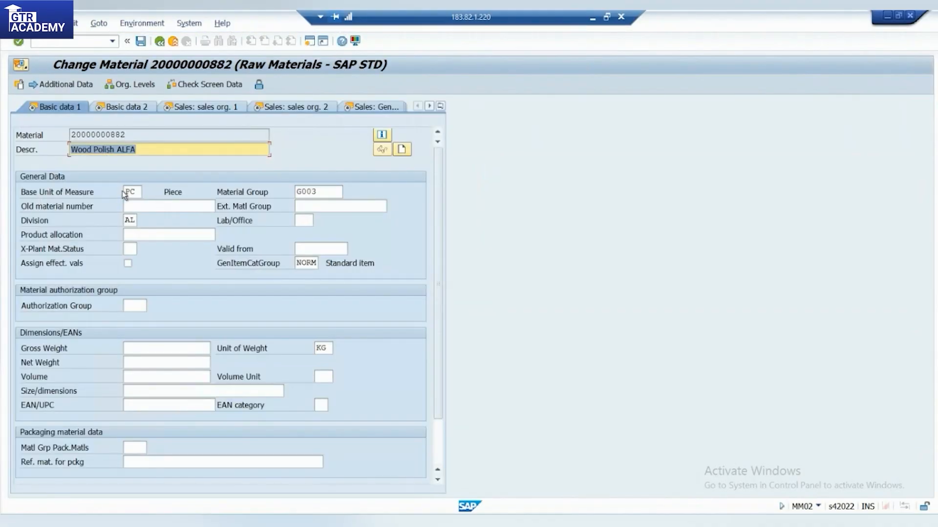
Step: Open the Sales: sales org. 1 view and examine its general data, including the Division field
left_click(221, 107)
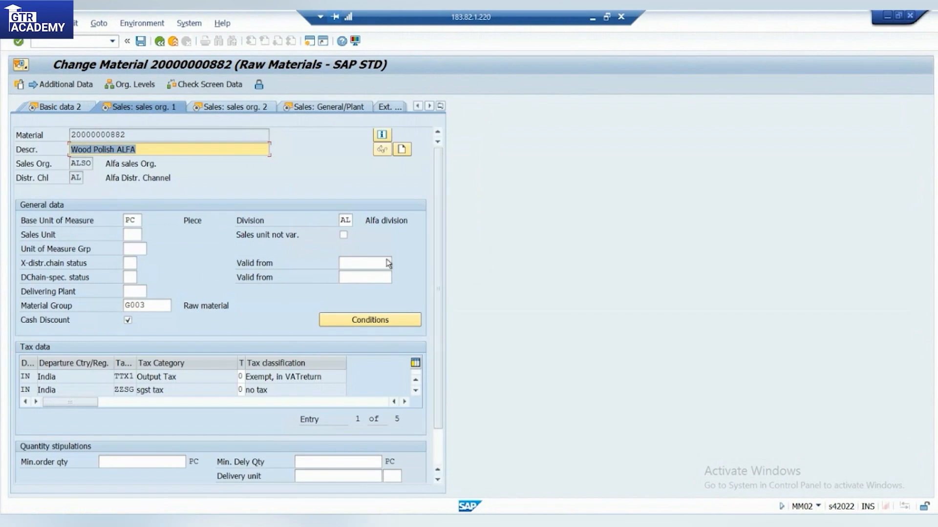
left_click(346, 220)
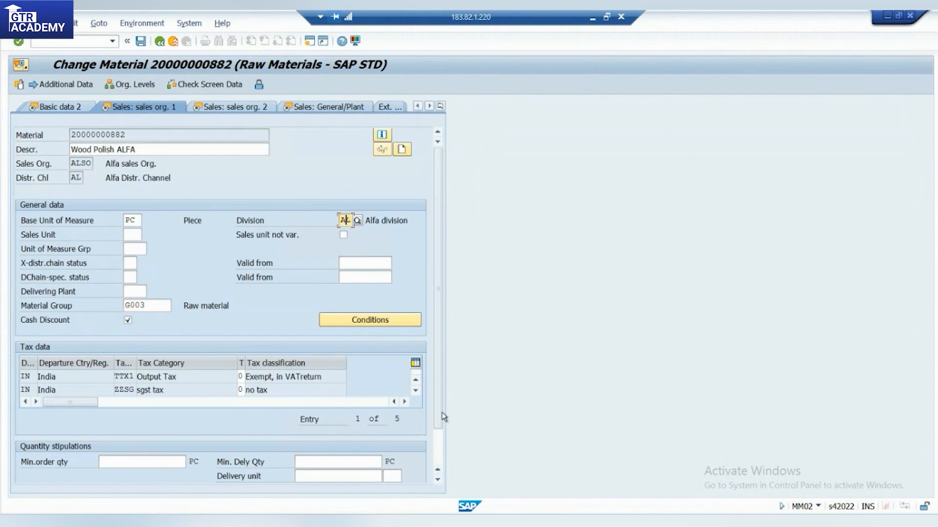
left_click_drag(438, 406, 444, 442)
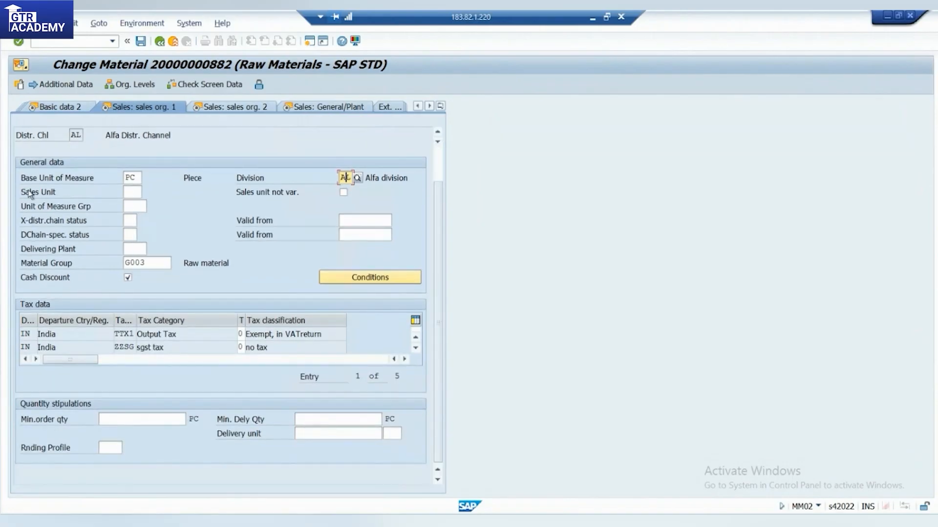
scroll(113, 244, "up", 1)
scroll(190, 288, "down", 1)
Step: Examine the tax categories and classifications in Tax data, through the MWST Output Tax row
left_click(420, 348)
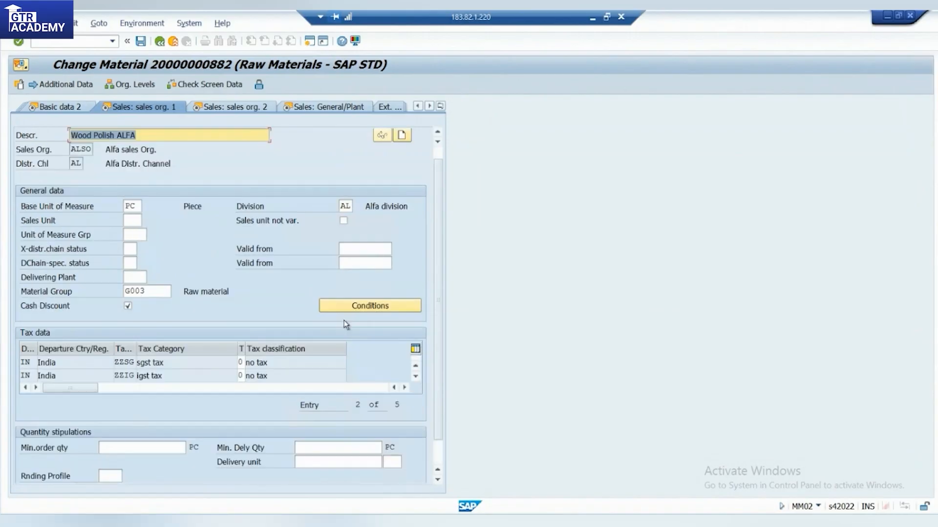
left_click(209, 362)
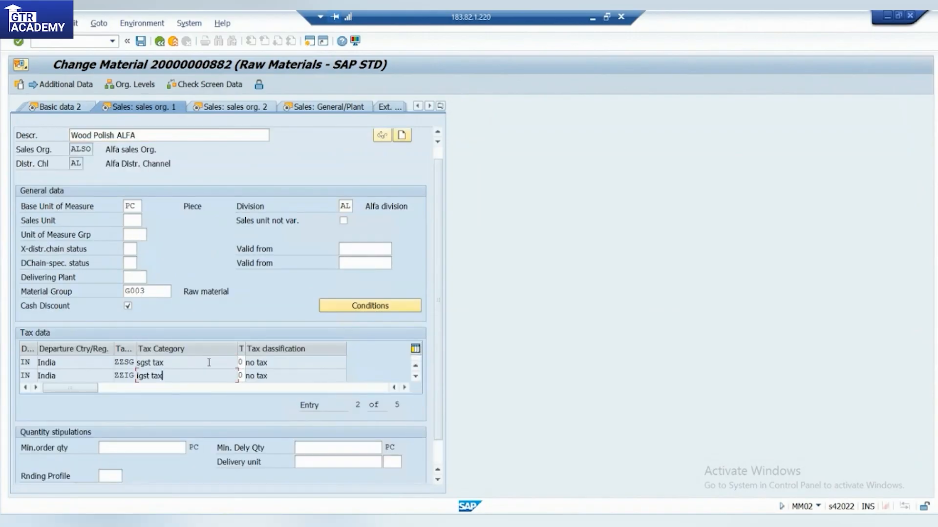
left_click(417, 379)
left_click(417, 379)
left_click(417, 379)
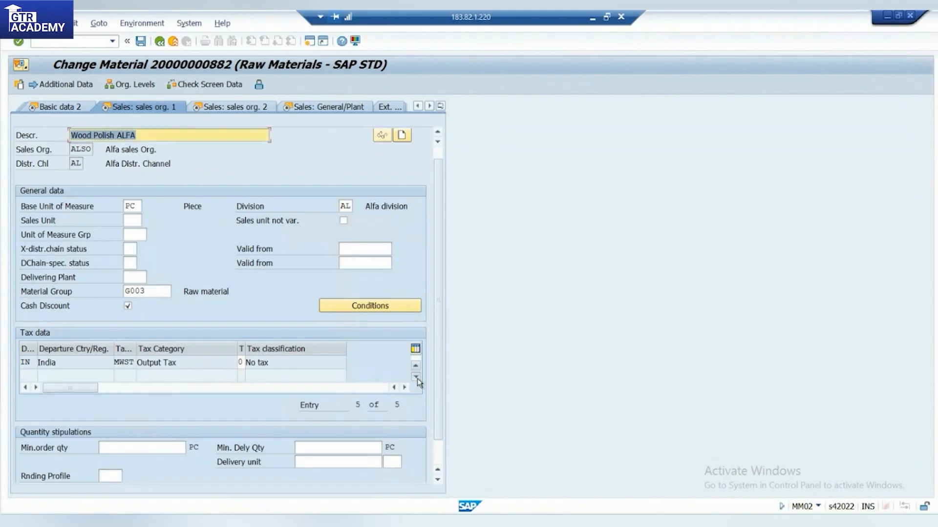
left_click(239, 362)
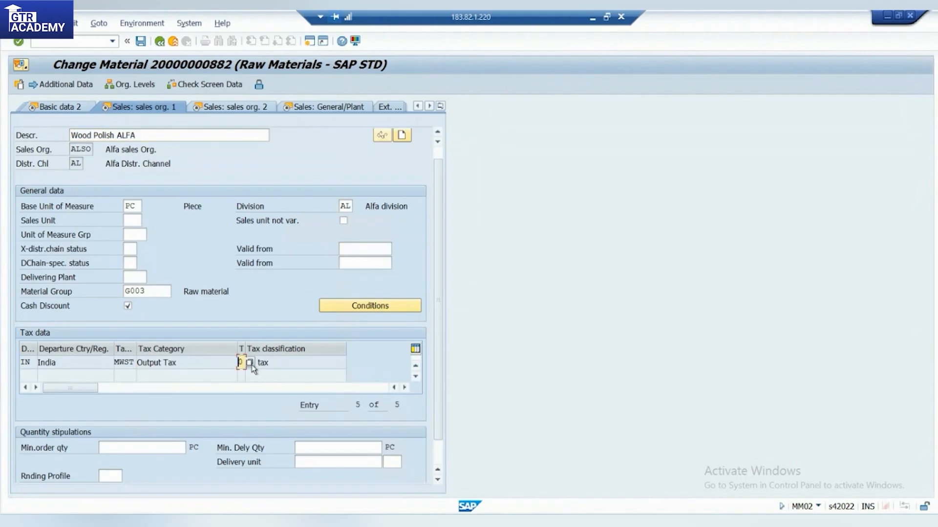
scroll(254, 435, "down", 1)
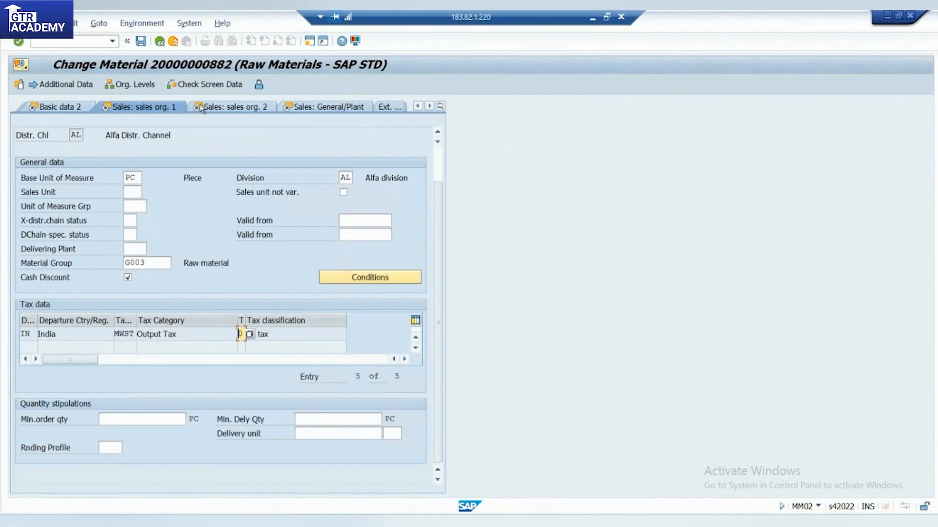
Step: Look over Sales: sales org. 2, then open Sales: General/Plant and check the Trans. Grp field and its options
left_click(229, 104)
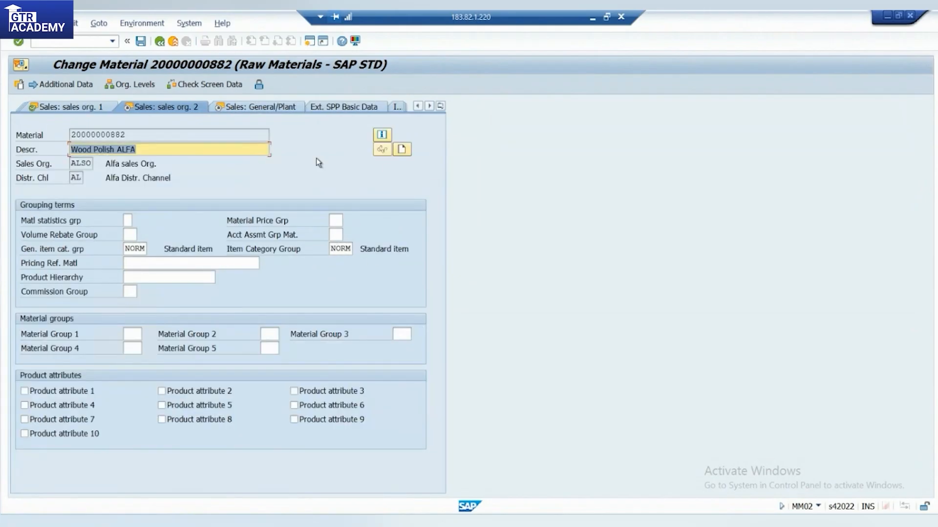
left_click(264, 108)
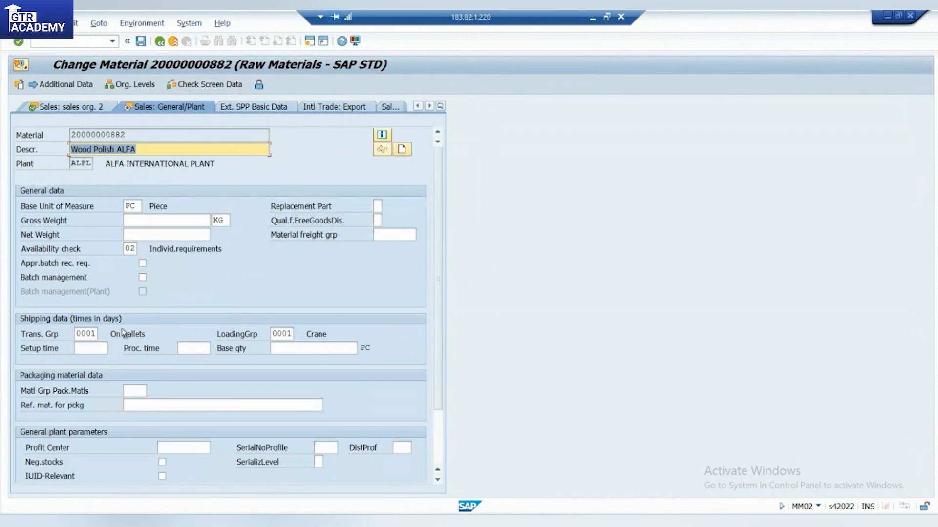
left_click(90, 335)
left_click(103, 335)
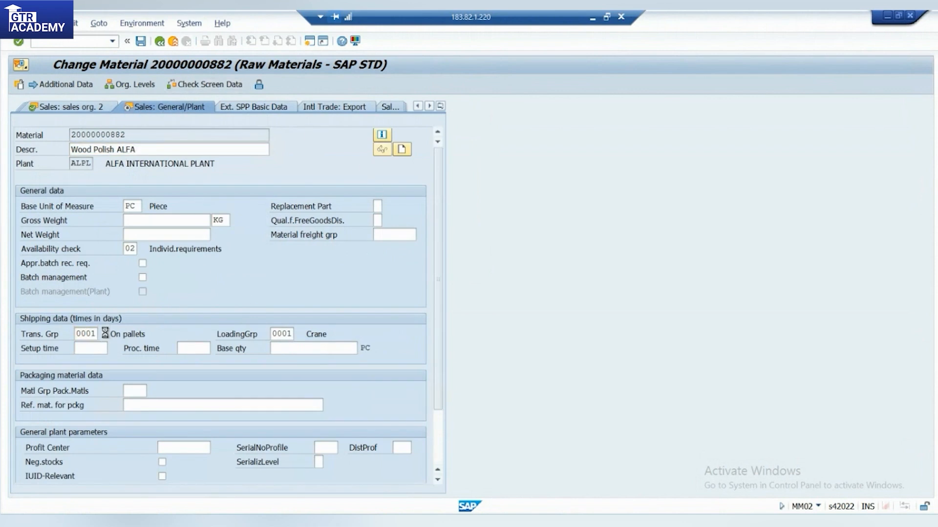
double_click(121, 85)
Step: Check the LoadingGrp field and its options in the shipping data, keeping 0001
left_click(273, 334)
left_click(298, 334)
double_click(304, 81)
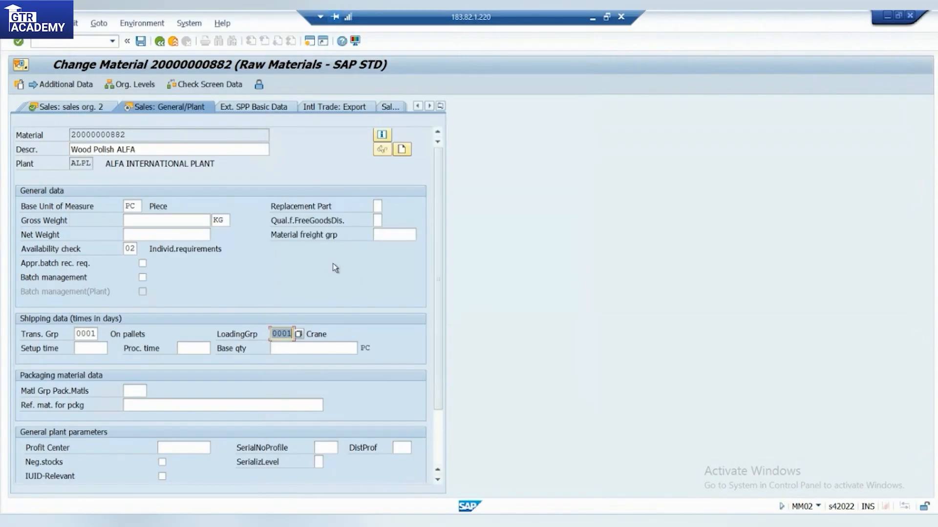
left_click(279, 333)
Step: Review the Availability check options without choosing one, then exit the material without saving
left_click(130, 248)
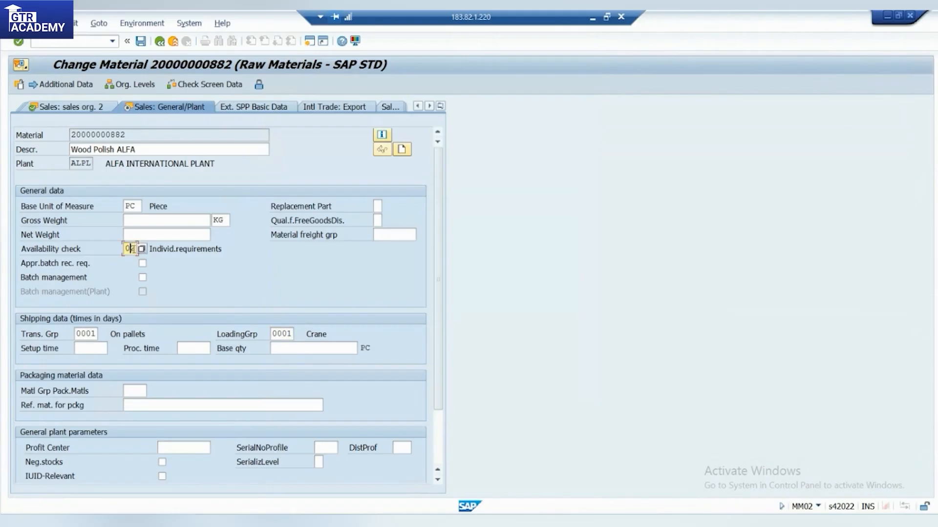
left_click(141, 249)
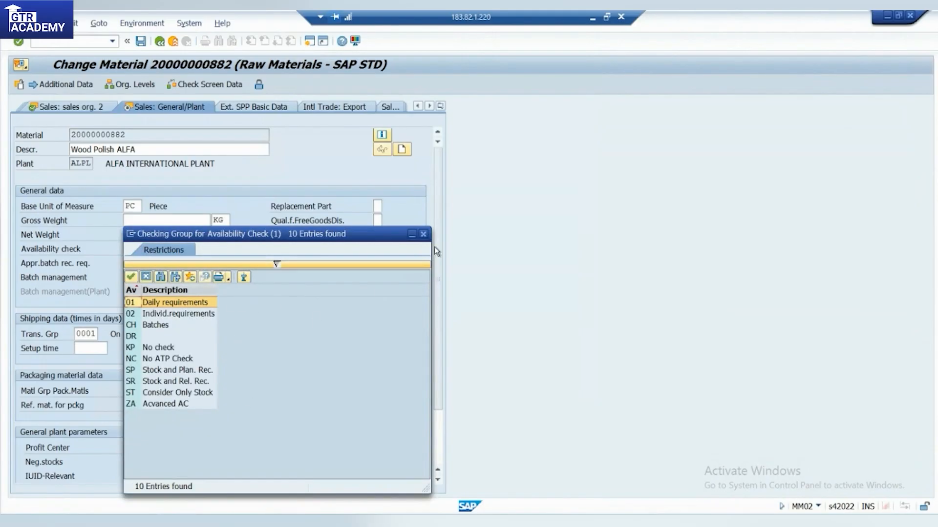
left_click(423, 234)
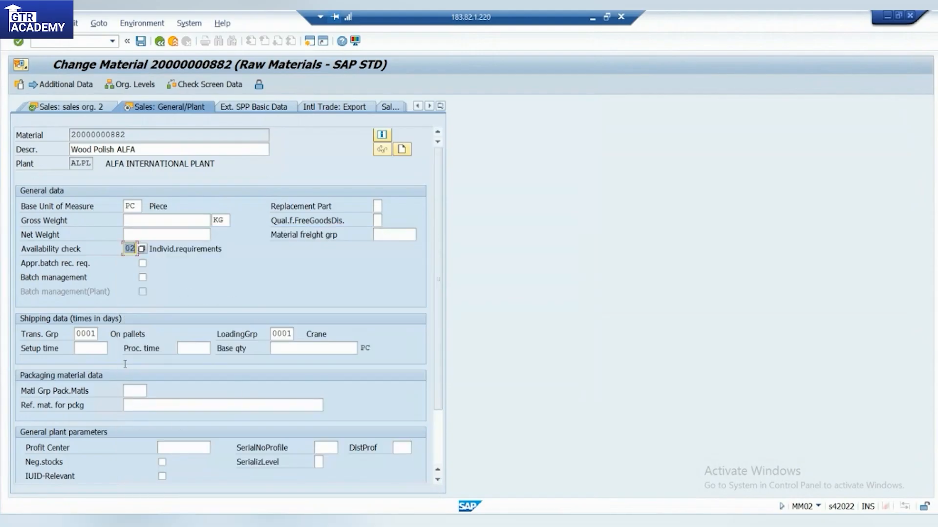
scroll(148, 381, "down", 2)
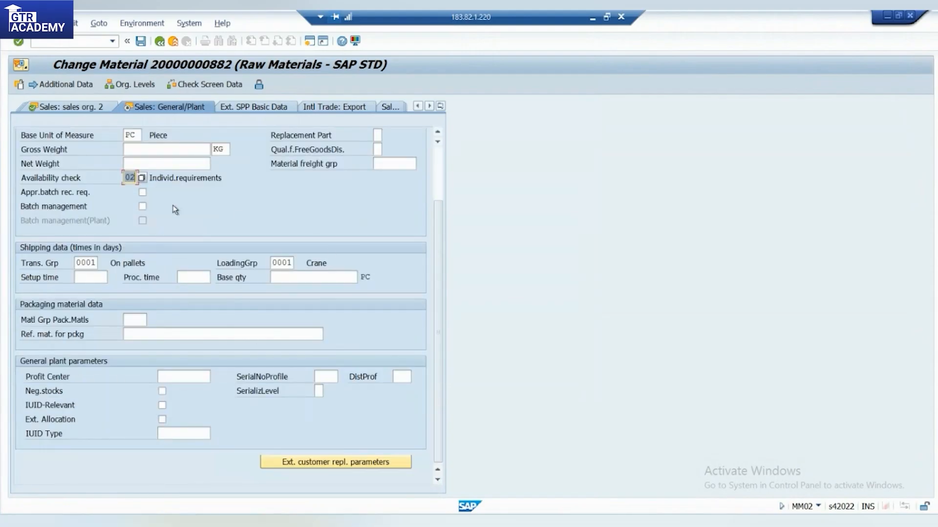
left_click(160, 42)
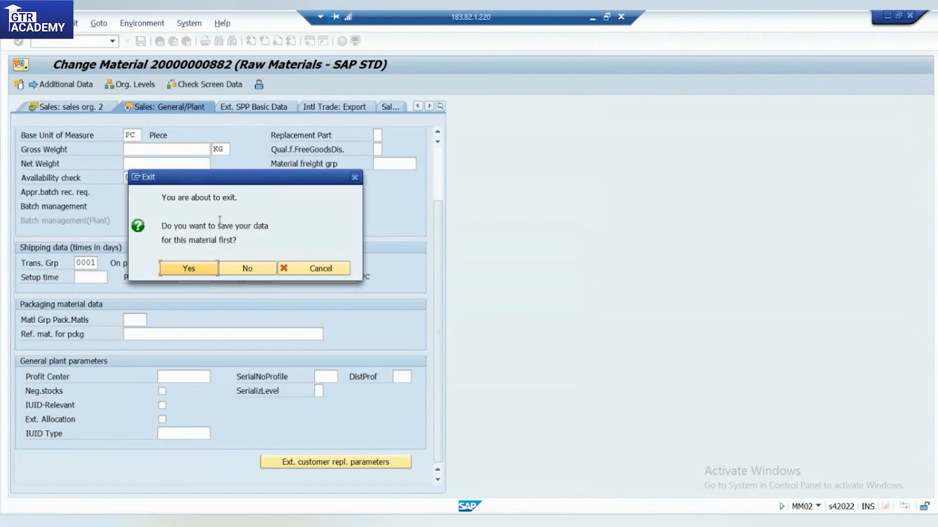
left_click(247, 268)
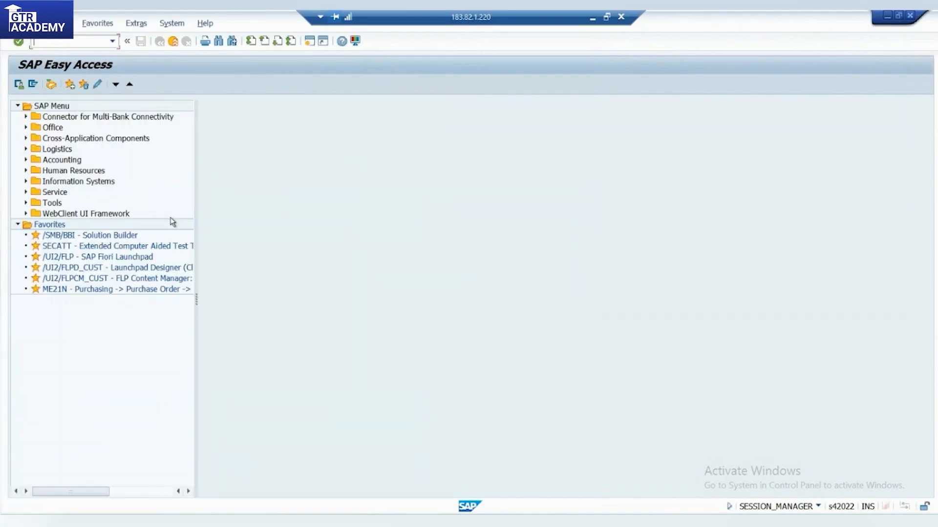
Step: Switch to the PDF guide and read its instructions on sales organization levels, tax data, and transport and loading groups
left_click(593, 20)
scroll(472, 374, "down", 10)
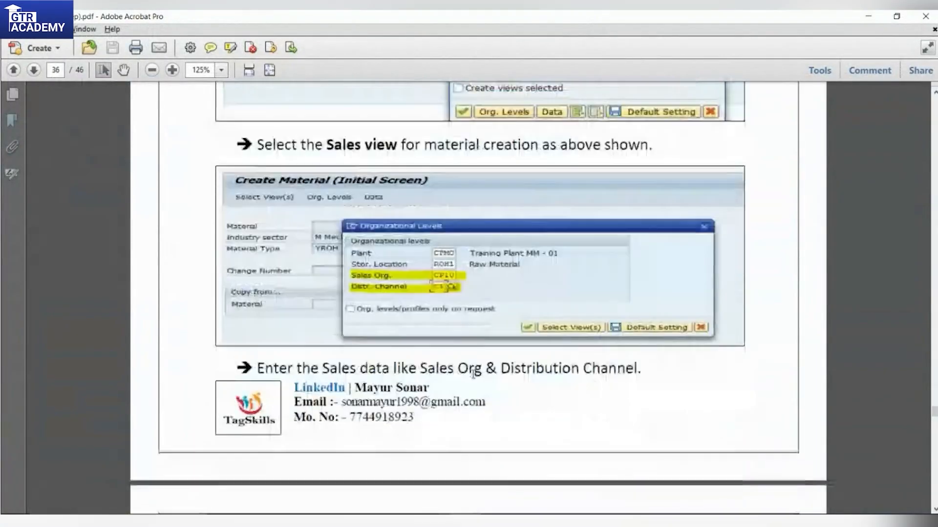
scroll(472, 374, "down", 10)
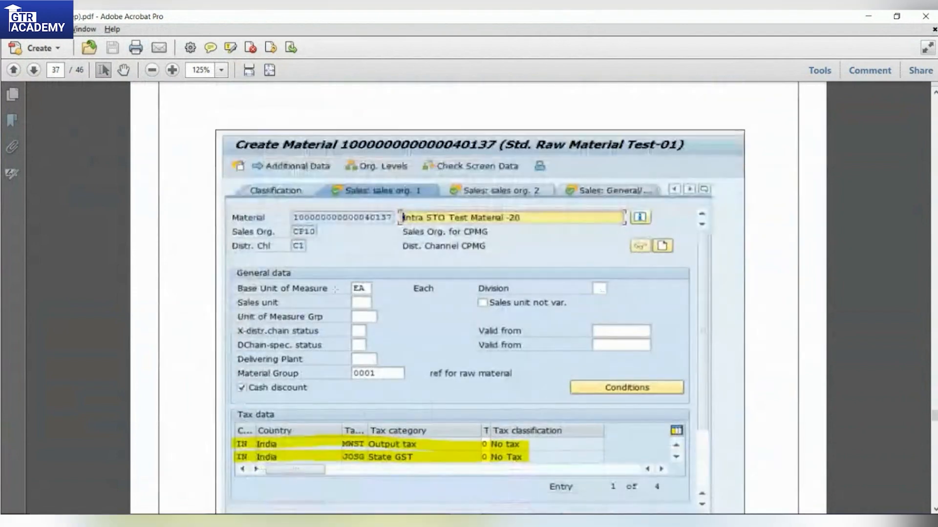
scroll(472, 374, "down", 10)
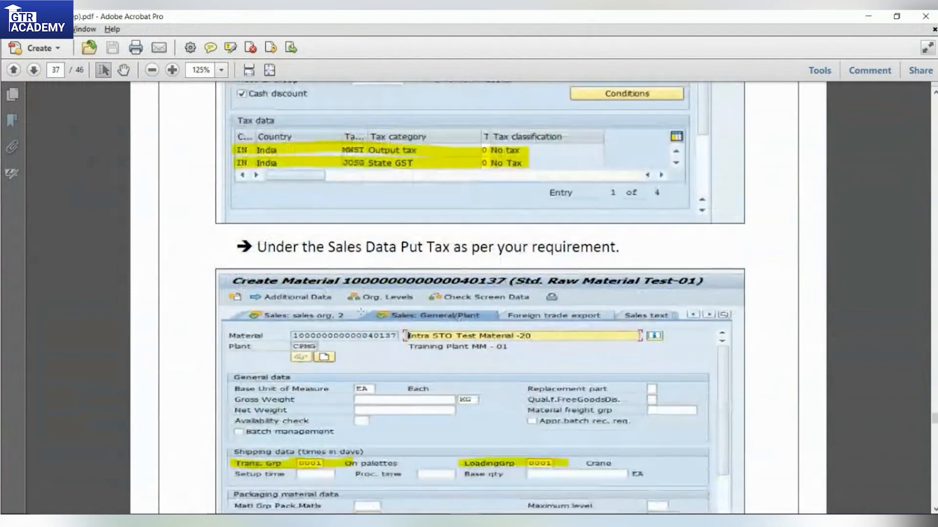
left_click_drag(427, 248, 620, 249)
scroll(209, 343, "down", 5)
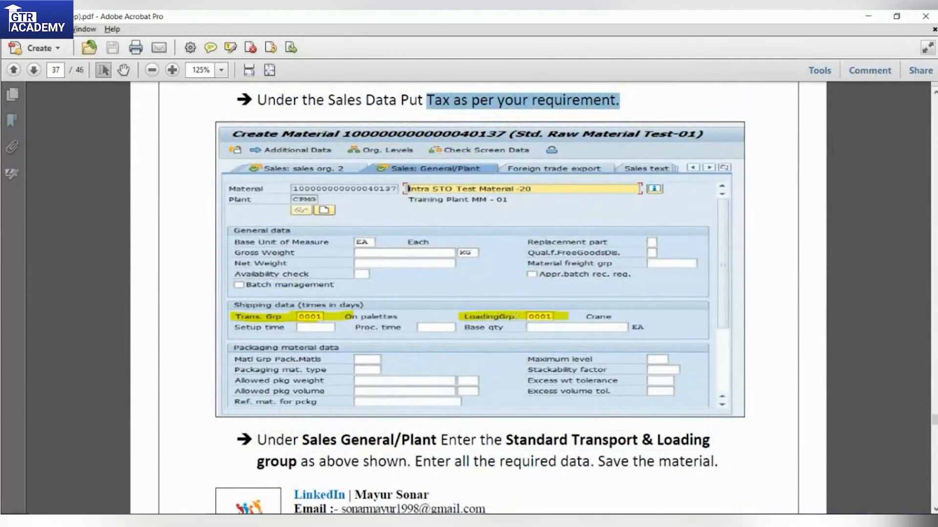
Step: Read the guide's transport and loading group instruction, then continue to Step 5 on assigning the shipping point and its path
left_click_drag(337, 445, 475, 462)
scroll(444, 457, "down", 13)
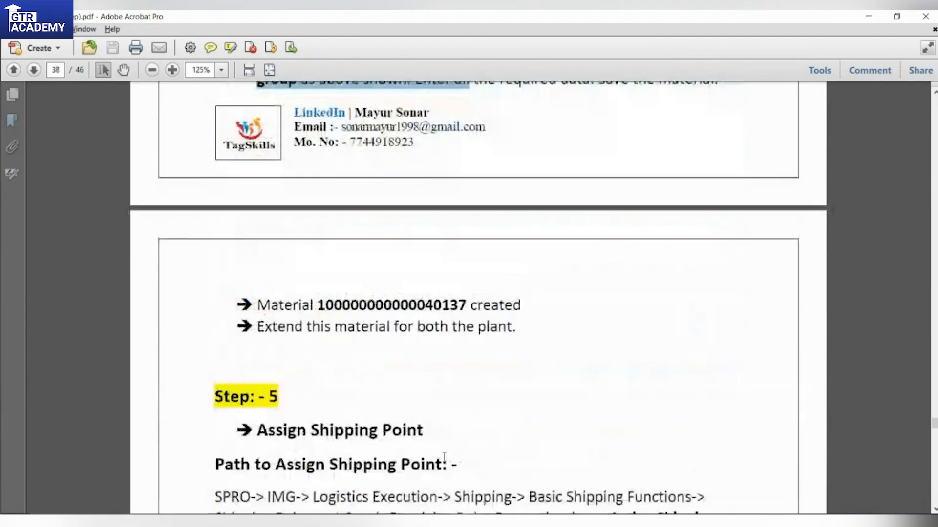
scroll(339, 325, "down", 3)
scroll(307, 176, "down", 3)
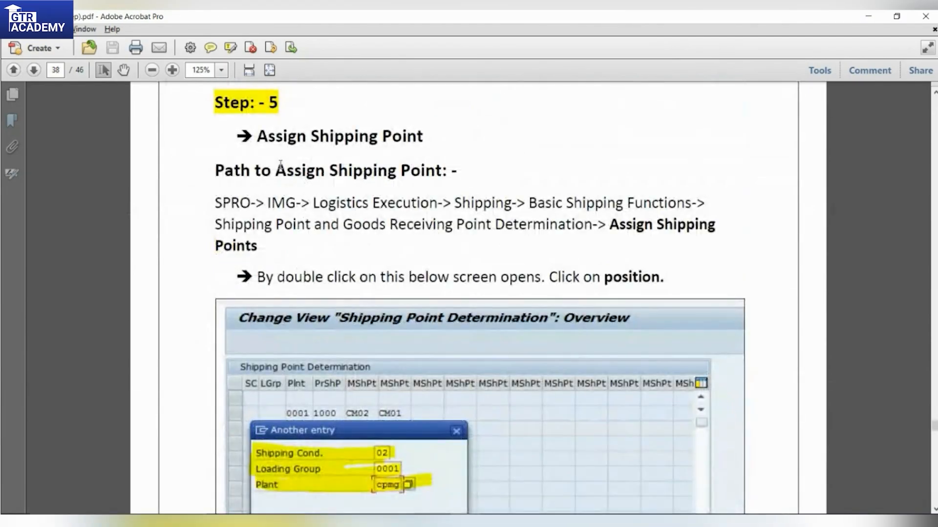
left_click_drag(271, 172, 712, 215)
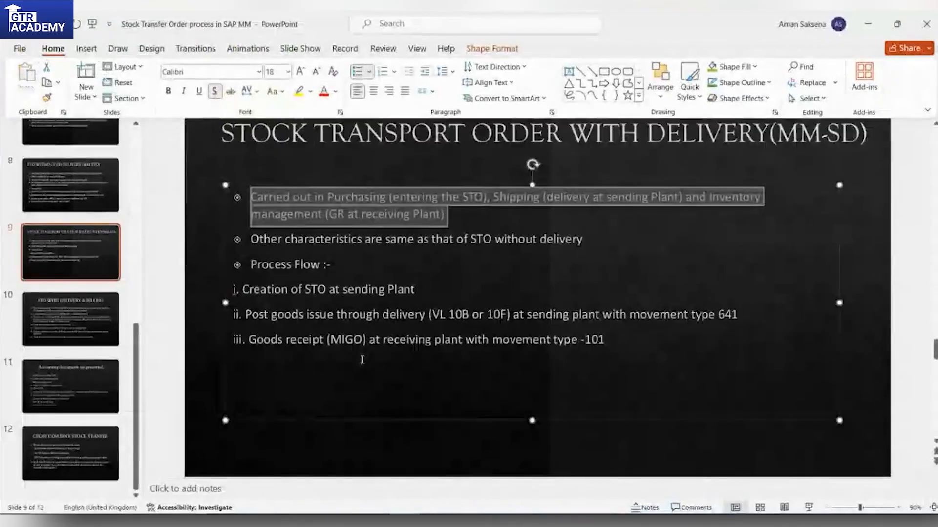
Step: Review the process flow on the PowerPoint slide about stock transport orders with delivery, then return to the PDF guide
left_click(428, 277)
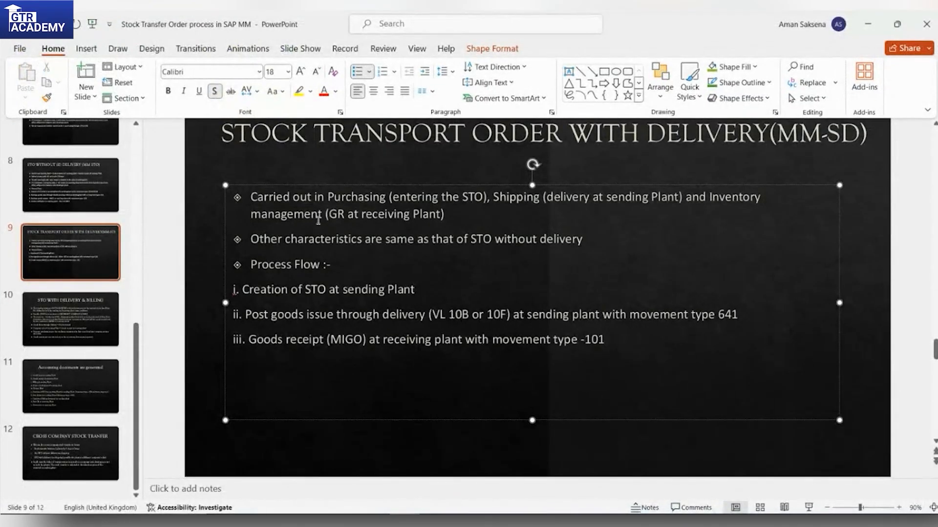
left_click_drag(415, 290, 285, 292)
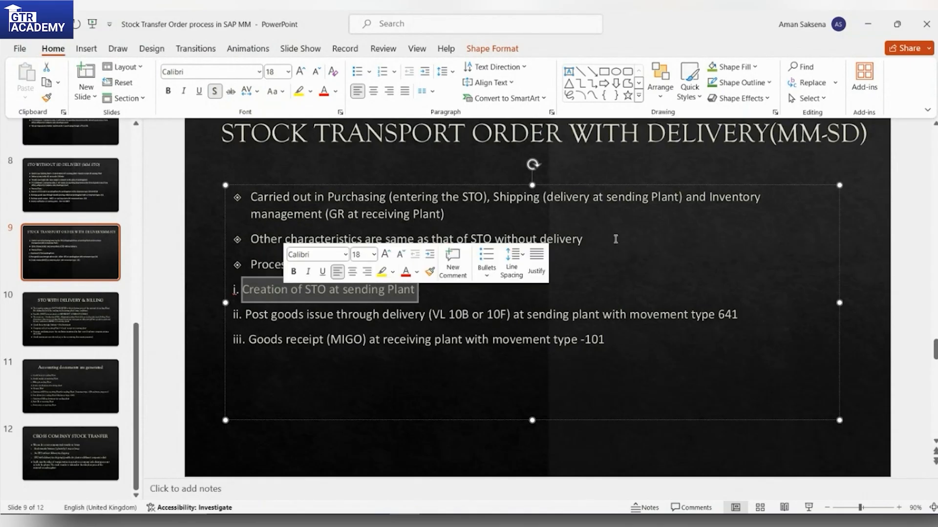
left_click(429, 290)
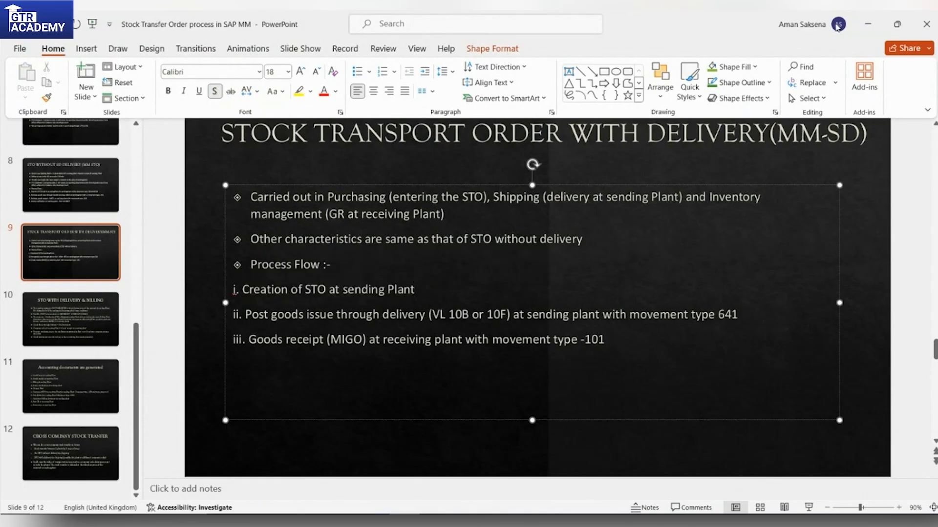
left_click(867, 24)
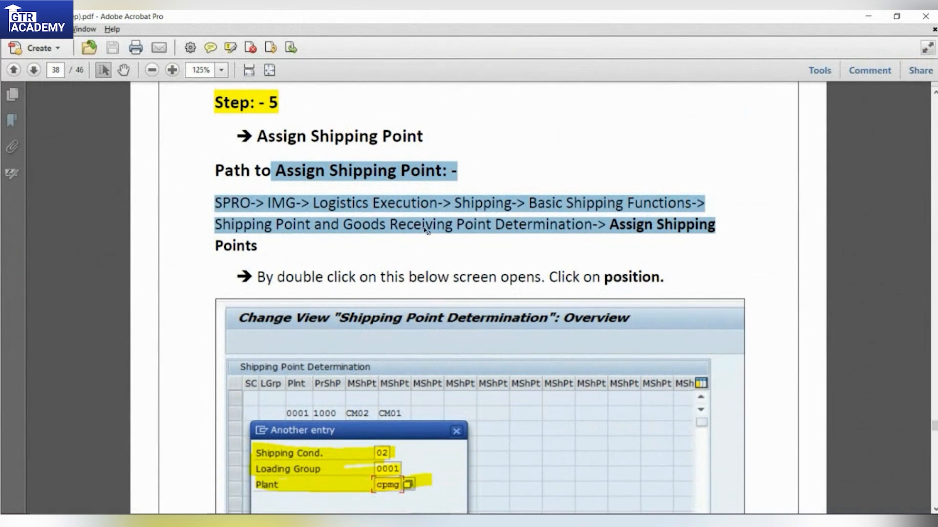
Step: Read the guide's customizing path from Logistics Execution to Assign Shipping Points and its example entry
left_click(368, 206)
left_click_drag(313, 203, 439, 203)
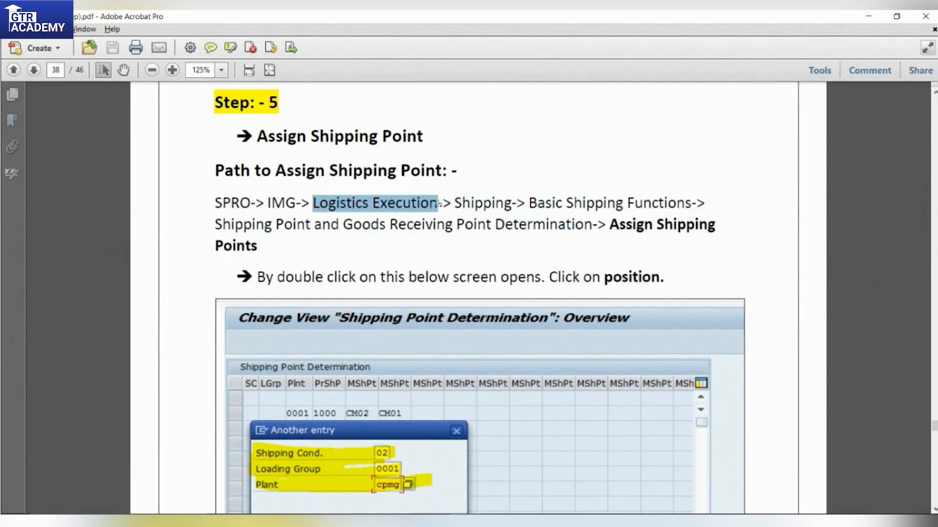
left_click_drag(608, 224, 268, 263)
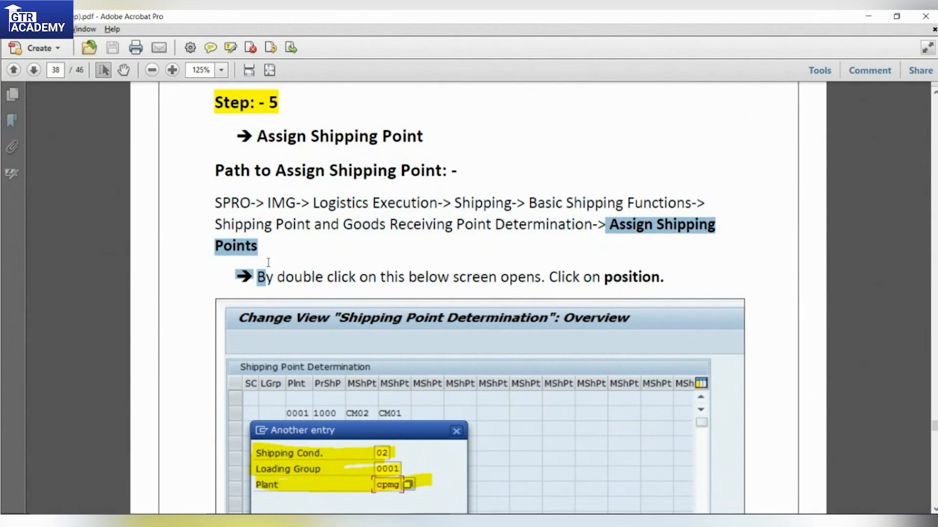
scroll(390, 350, "down", 3)
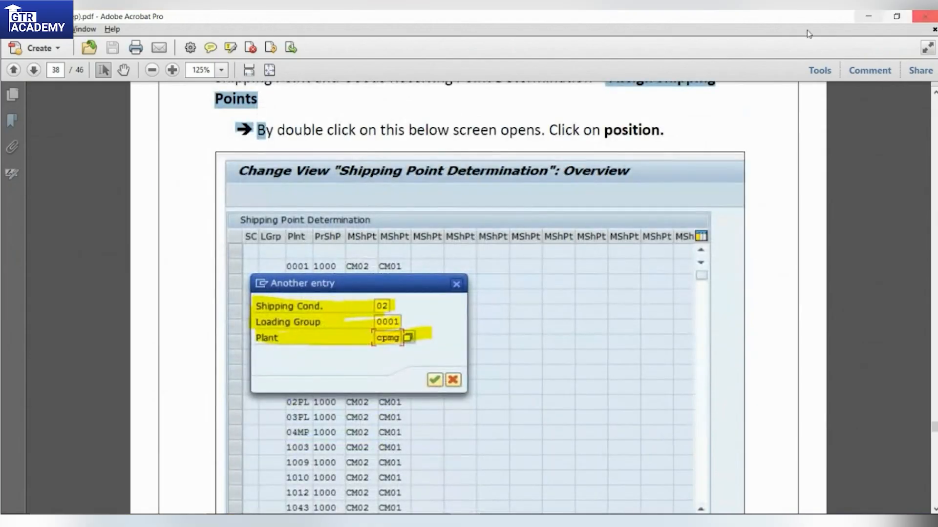
Step: Switch to SAP, start transaction SPRO and open the SAP Reference IMG
key("alt+Tab")
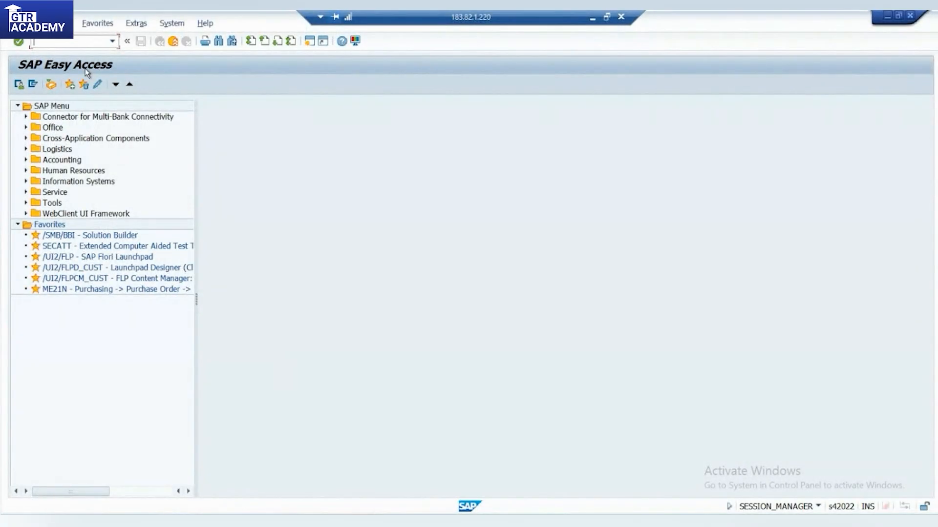
type("pro")
key("Return")
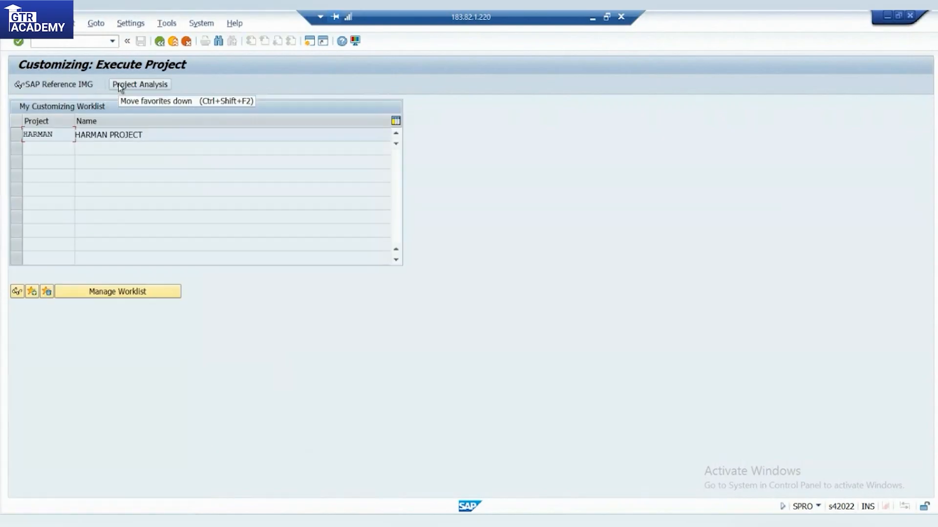
left_click(71, 91)
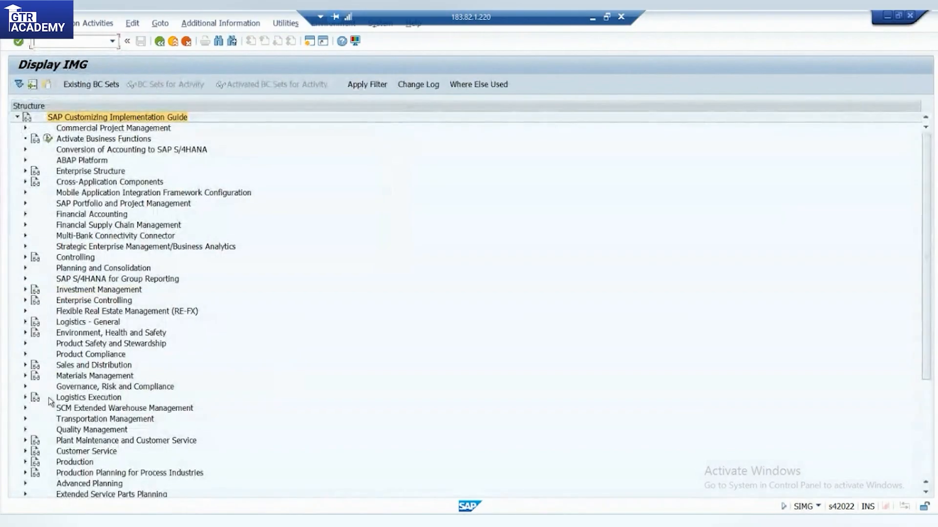
Step: Open Assign Shipping Points under Logistics Execution, Shipping, Basic Shipping Functions, Shipping Point and Goods Receiving Point Determination
left_click(25, 397)
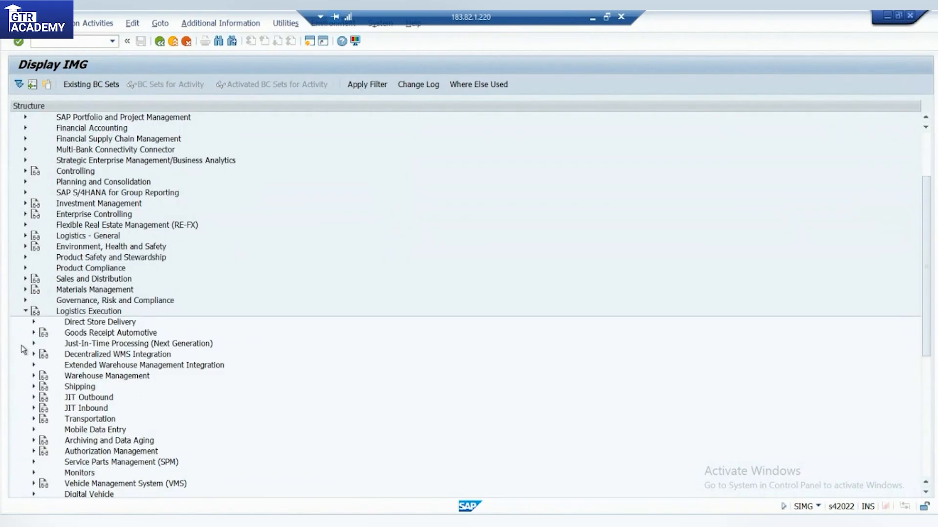
left_click(34, 387)
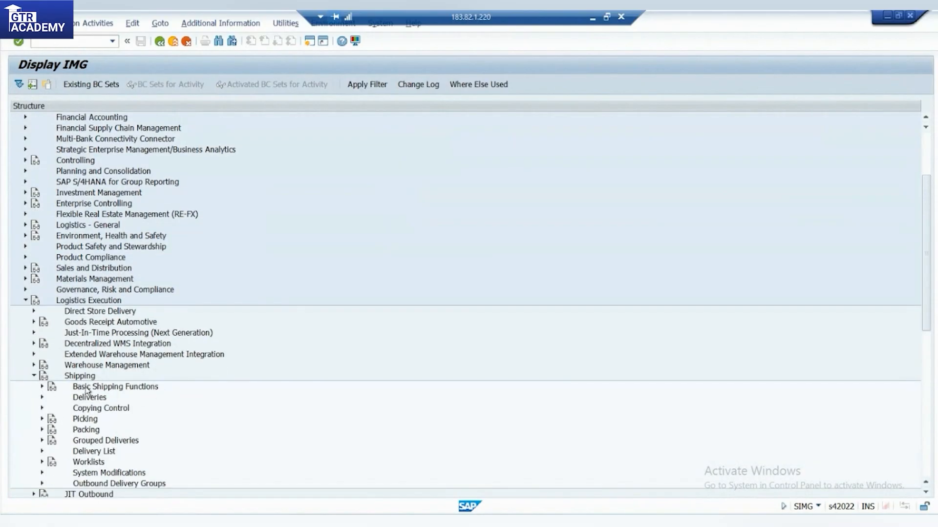
left_click(88, 388)
left_click(42, 387)
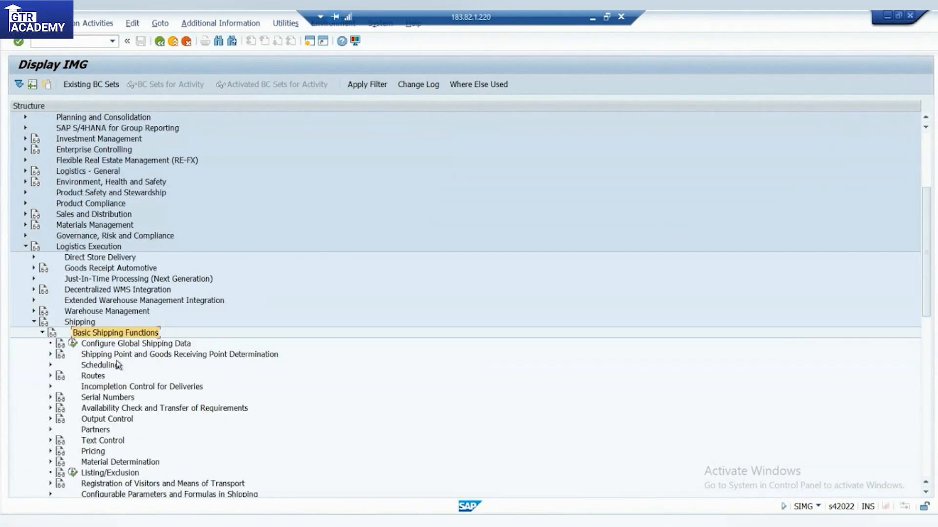
left_click(250, 357)
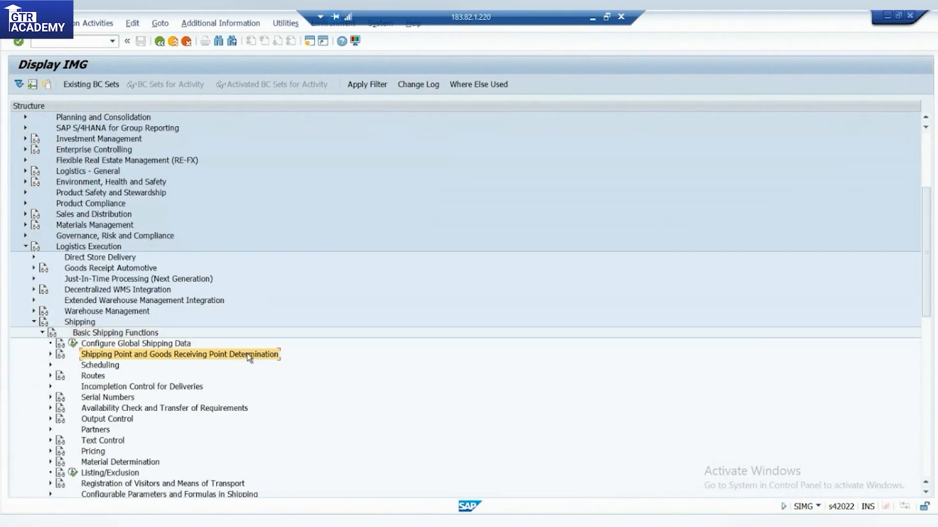
left_click(50, 354)
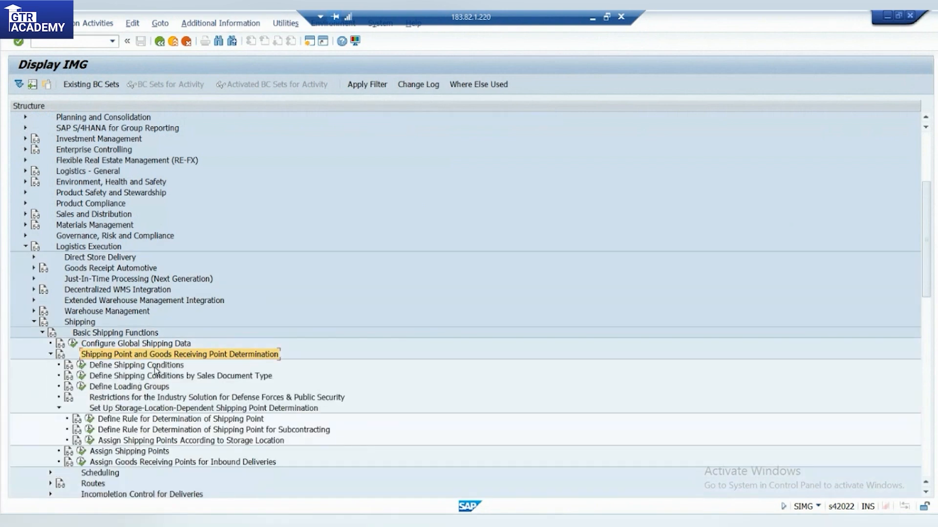
left_click(59, 408)
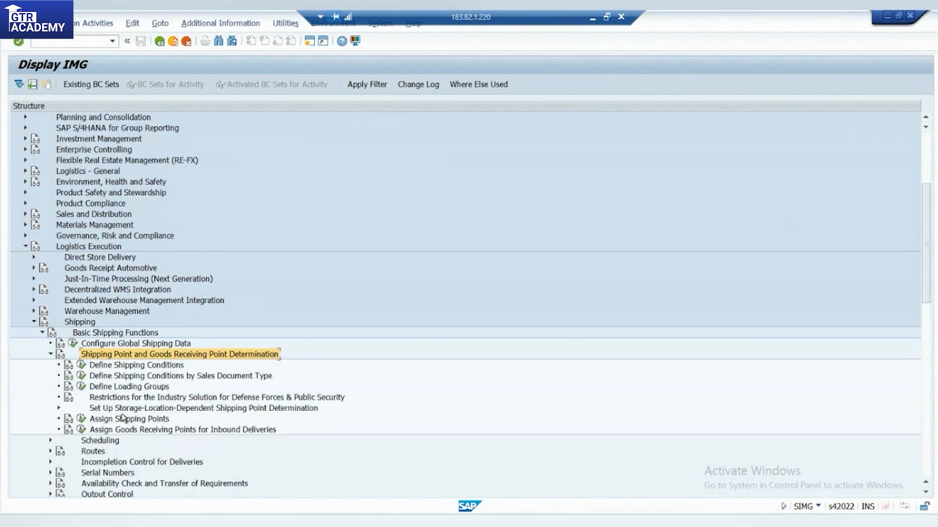
left_click(81, 420)
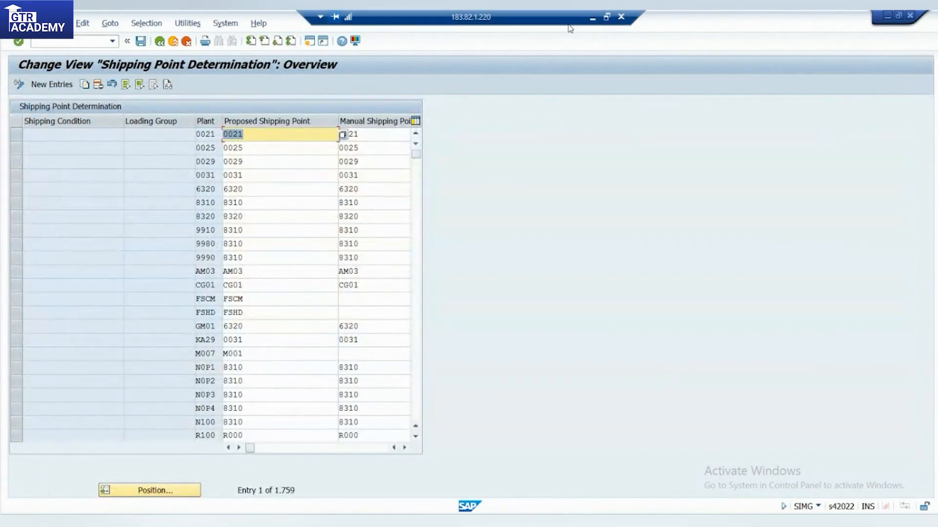
Step: Return to the PDF guide and reread the path and opening instruction for assigning shipping points
left_click(594, 18)
scroll(389, 208, "up", 3)
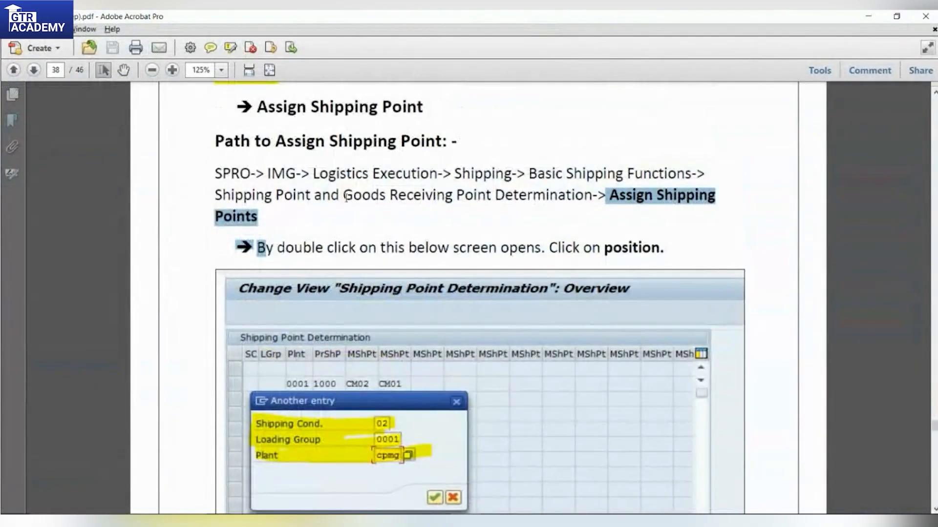
scroll(389, 208, "up", 2)
left_click_drag(275, 200, 484, 258)
left_click(418, 244)
left_click_drag(418, 244, 601, 292)
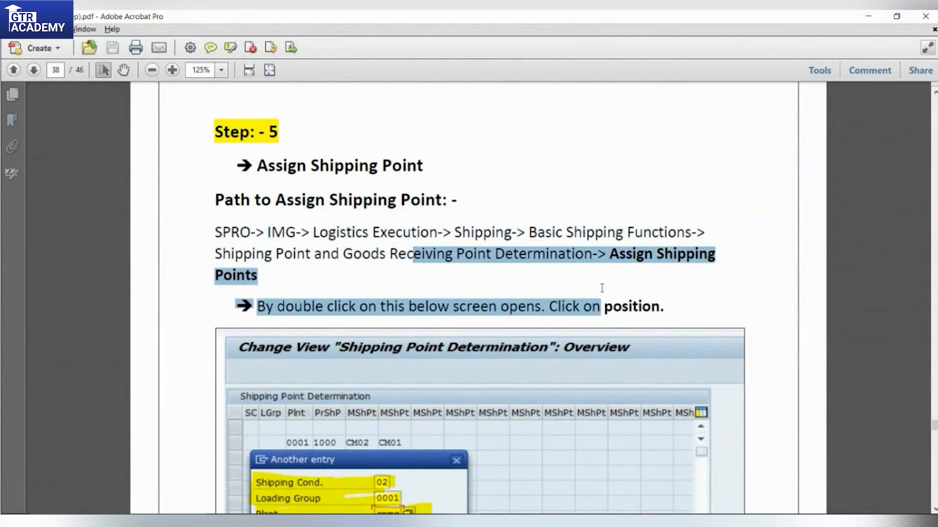
Step: Read the guide's highlighted note on why the shipping point assignment matters for purchase order creation, then return to SAP
scroll(415, 330, "down", 10)
scroll(416, 329, "down", 6)
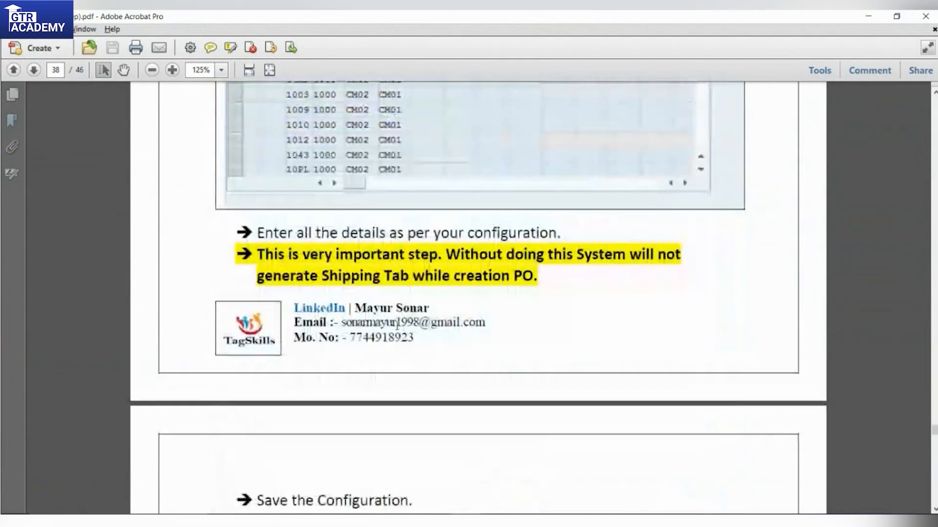
left_click_drag(535, 254, 447, 254)
left_click(326, 254)
left_click_drag(264, 254, 537, 279)
left_click(327, 262)
left_click_drag(327, 263, 356, 276)
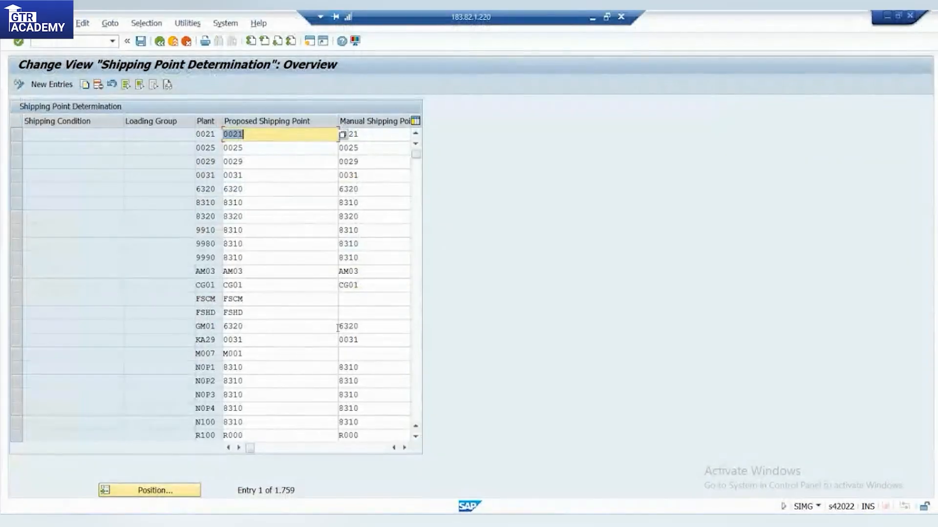
Step: Position the Shipping Point Determination list on shipping condition nl, loading group 0001 and plant alpl
left_click(188, 490)
left_click(141, 183)
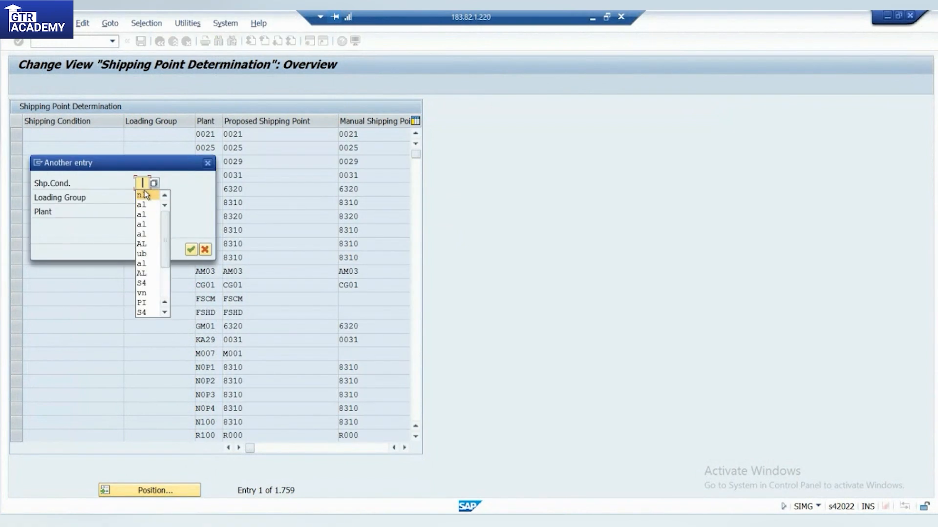
left_click(145, 196)
left_click(146, 198)
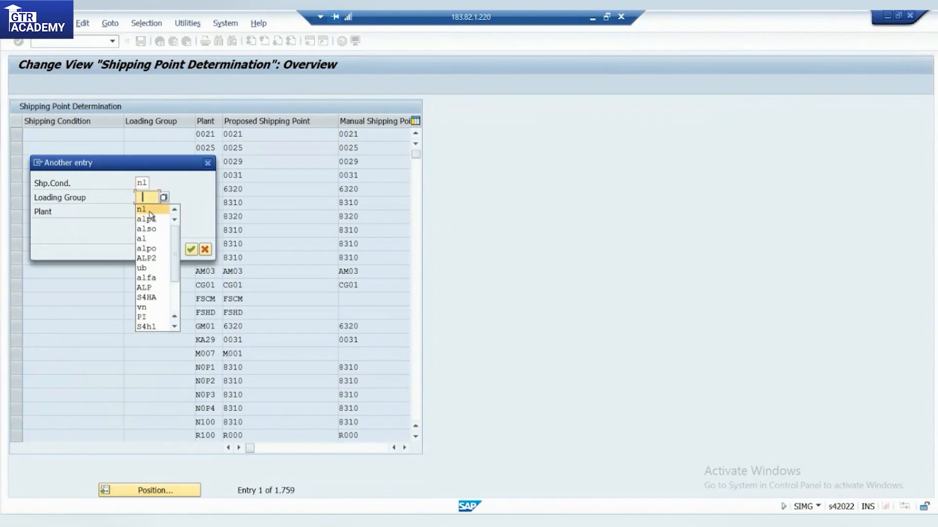
type("0001")
left_click(150, 212)
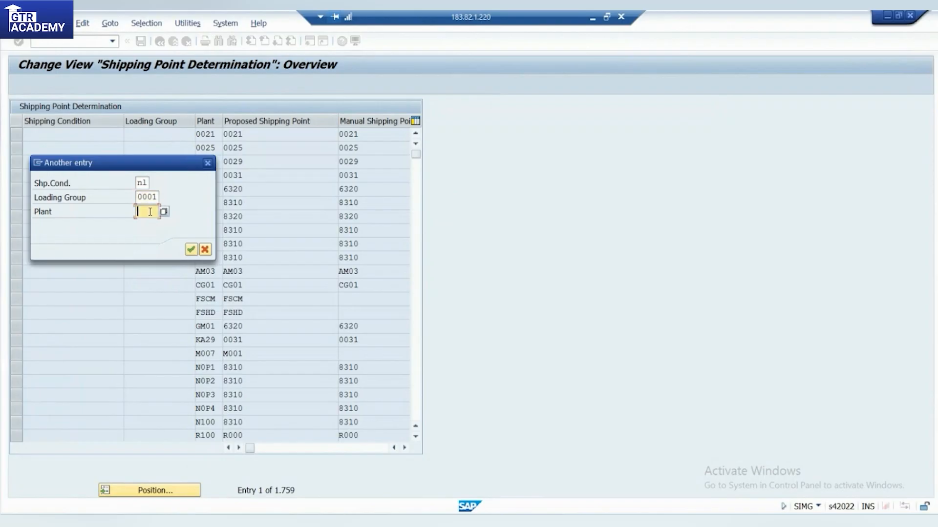
type("alpl")
key("Return")
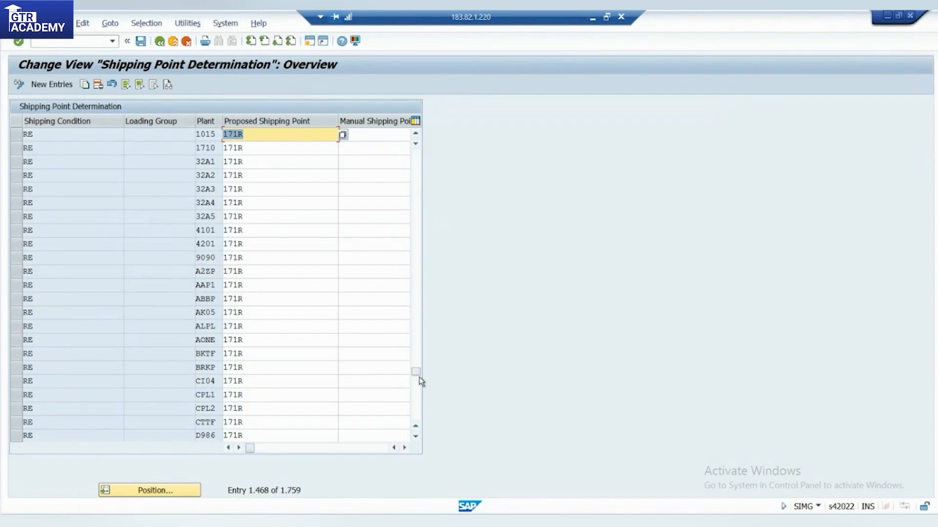
Step: Look through the shipping point determination entries for plant ALPL with loading group 0001
scroll(233, 220, "up", 2)
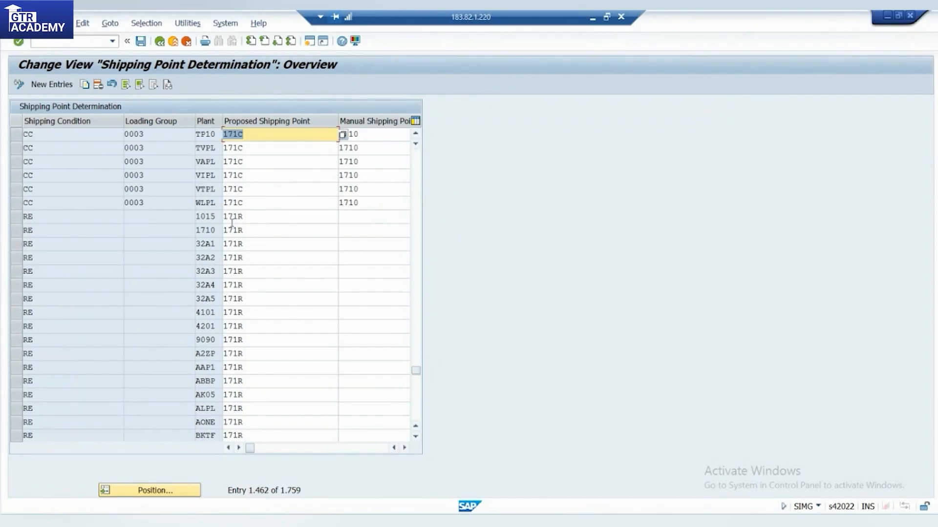
scroll(209, 274, "up", 4)
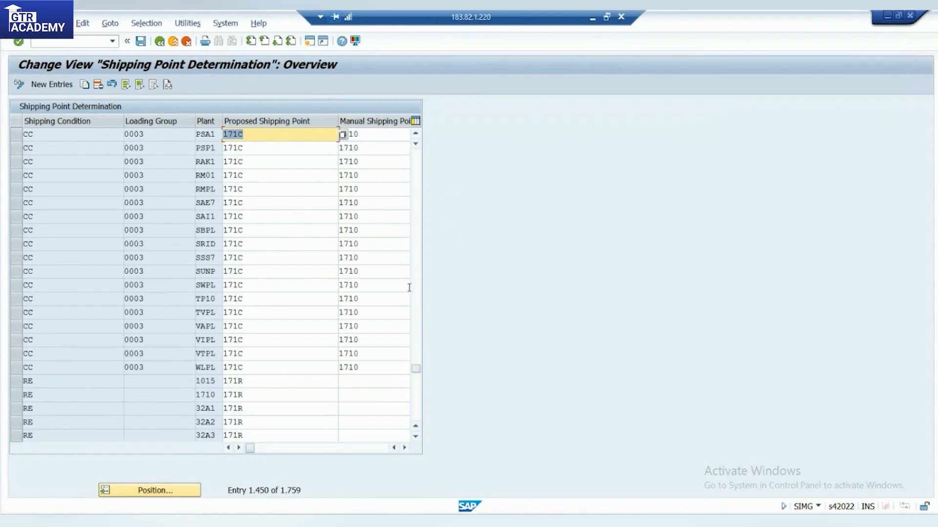
left_click(417, 402)
left_click(414, 408)
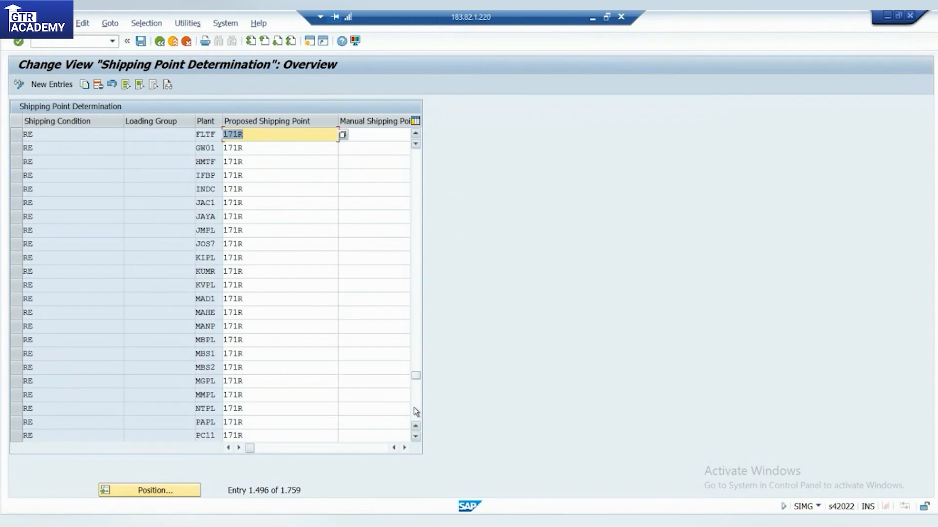
left_click(415, 415)
left_click(414, 414)
scroll(198, 351, "down", 3)
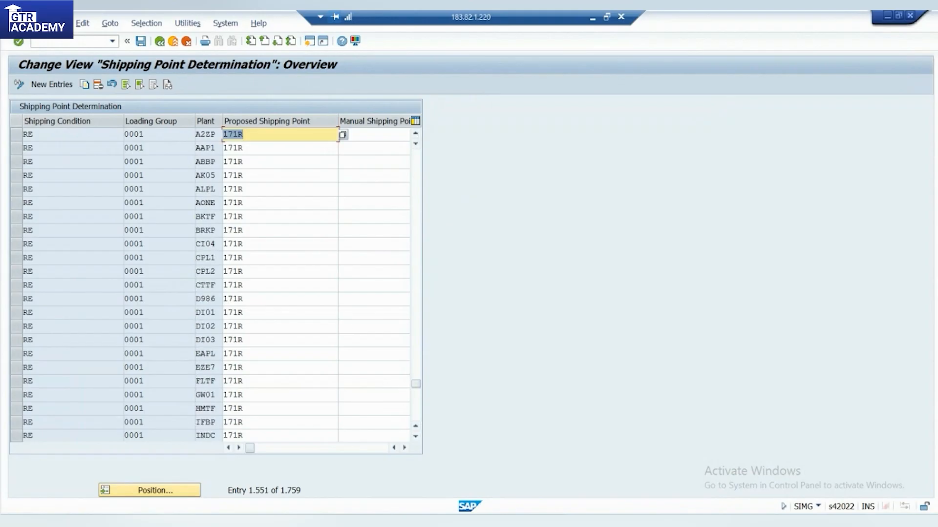
Step: Switch to the Intra - STO Setup notes in Notepad, review the SD and MM setup details, then minimize them
key("alt+Tab")
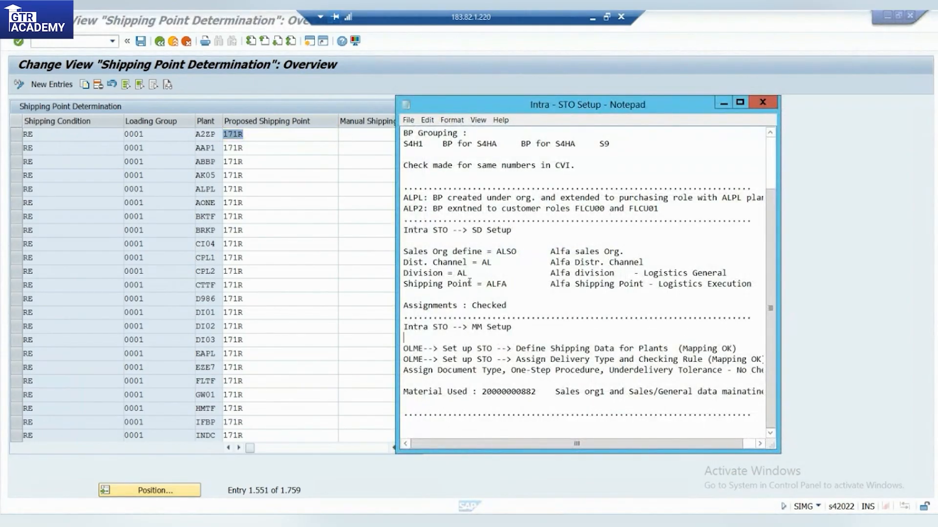
left_click(504, 285)
left_click_drag(608, 447, 552, 454)
scroll(488, 306, "up", 2)
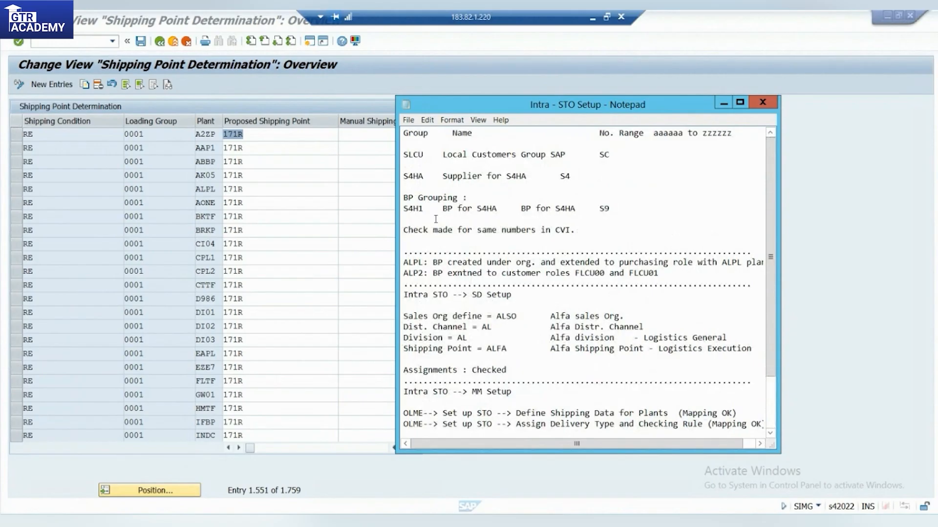
left_click(723, 102)
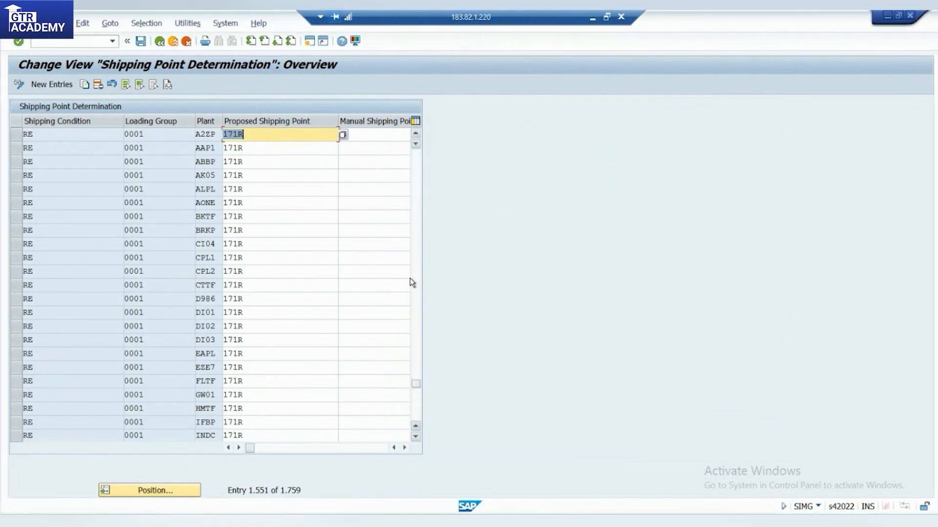
Step: Look back through the Shipping Point Determination entries from shipping condition RE through CC to 06, checking plants and proposed shipping points
scroll(269, 211, "up", 10)
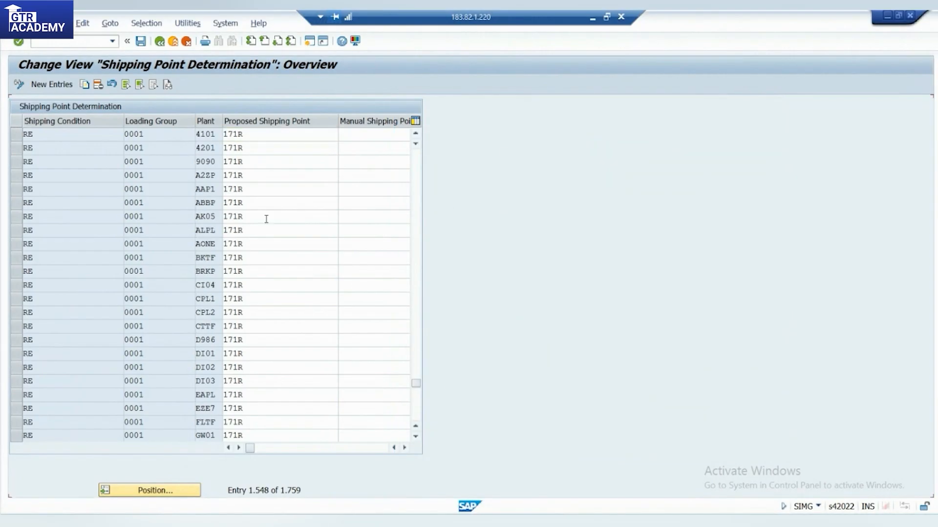
scroll(290, 220, "up", 10)
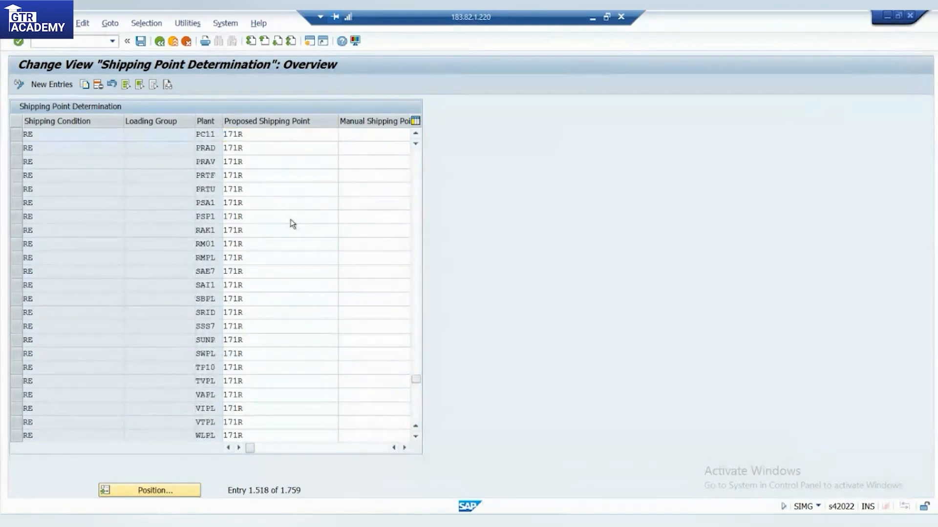
left_click(416, 194)
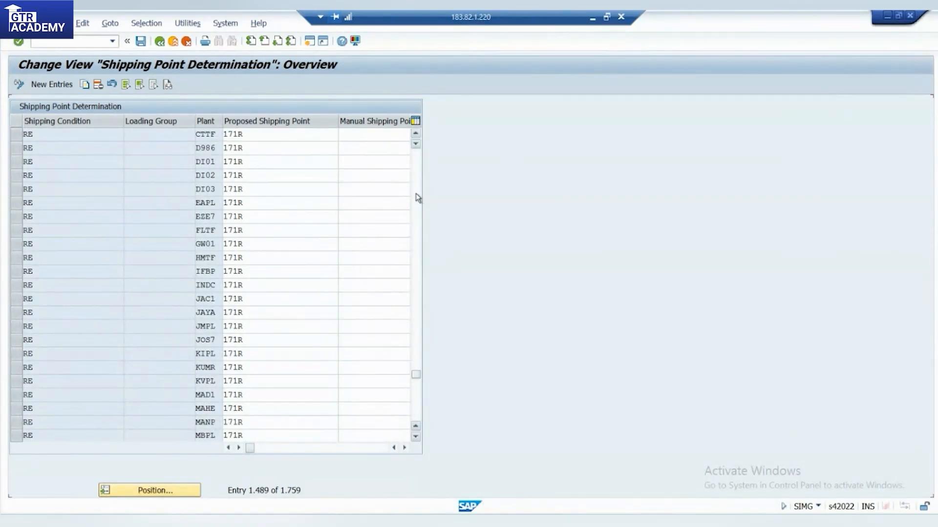
left_click(416, 194)
left_click(415, 194)
left_click(415, 194)
left_click(416, 198)
left_click(417, 198)
left_click(417, 198)
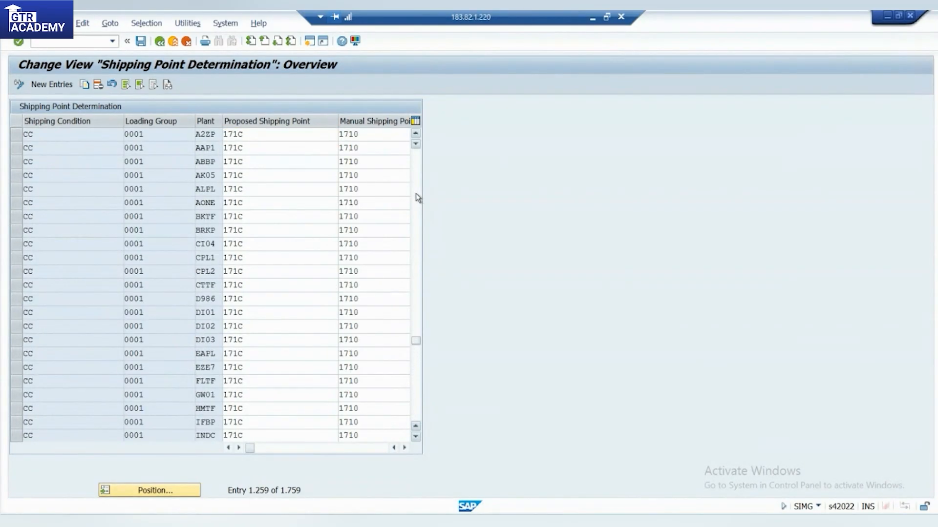
left_click(416, 198)
scroll(176, 244, "up", 6)
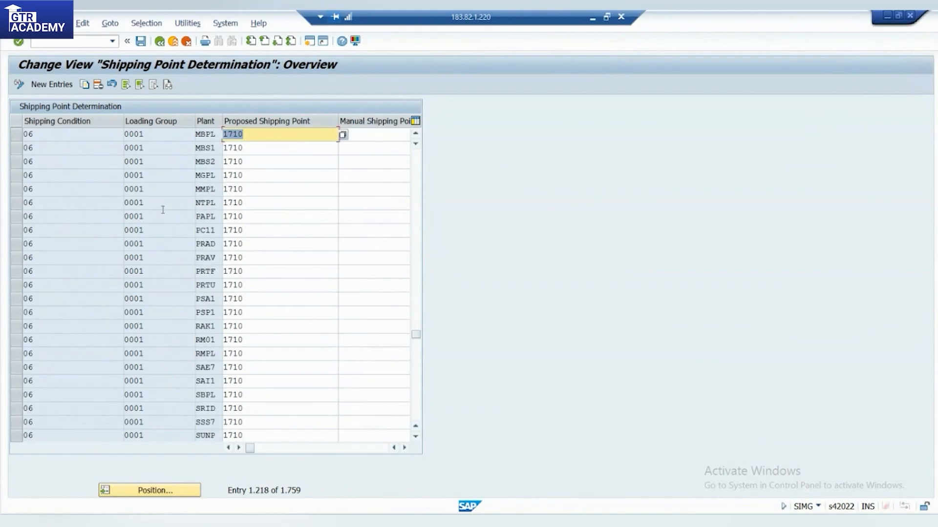
scroll(150, 193, "up", 2)
scroll(150, 192, "up", 2)
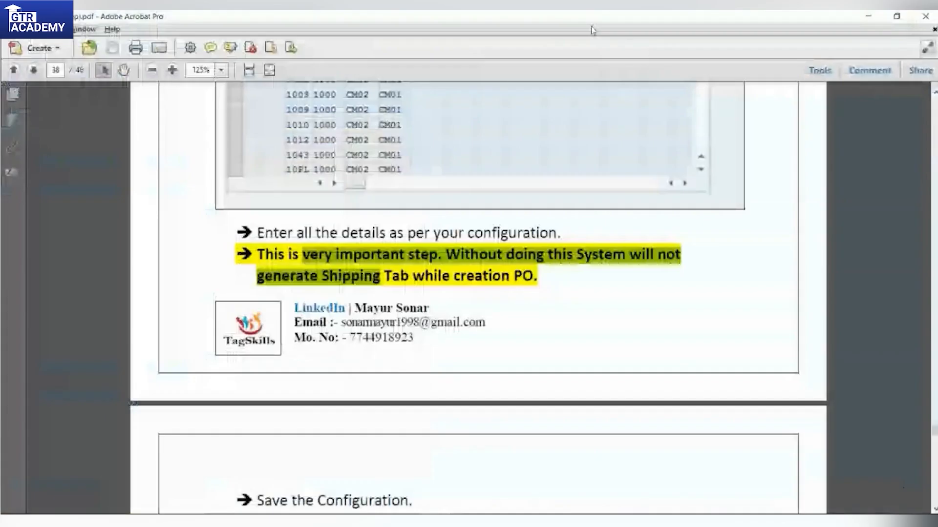
Step: Switch to the PDF guide and review it backwards from the Step 5 shipping point assignment to the Stock Transfer Data section
left_click(592, 19)
scroll(523, 289, "up", 7)
scroll(518, 291, "up", 10)
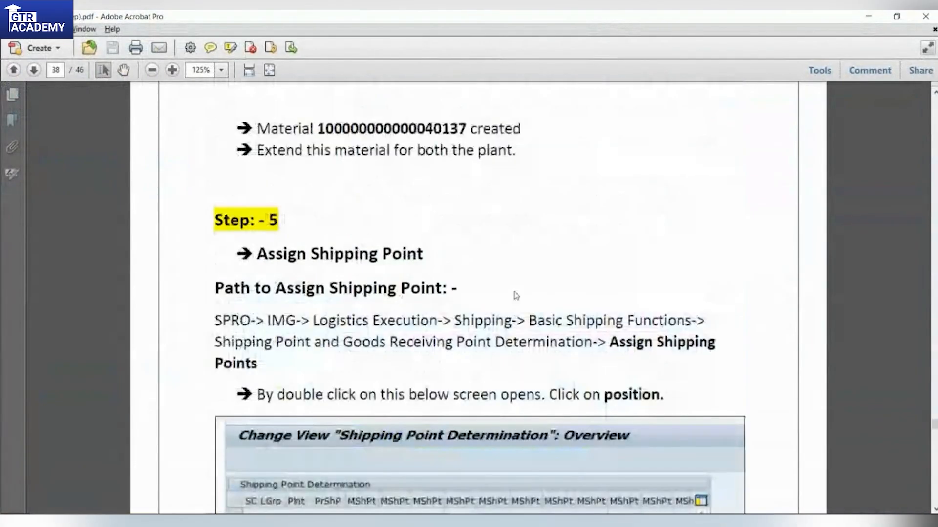
scroll(511, 292, "up", 8)
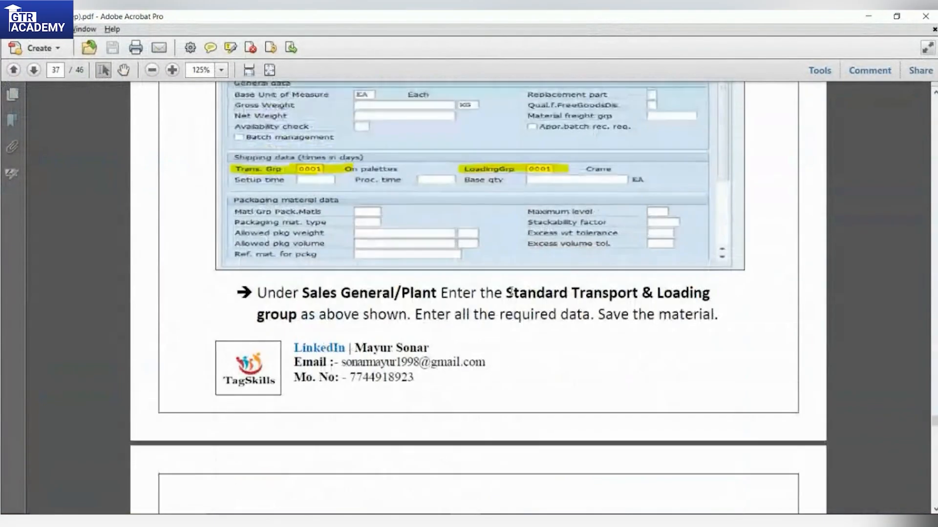
scroll(511, 291, "up", 10)
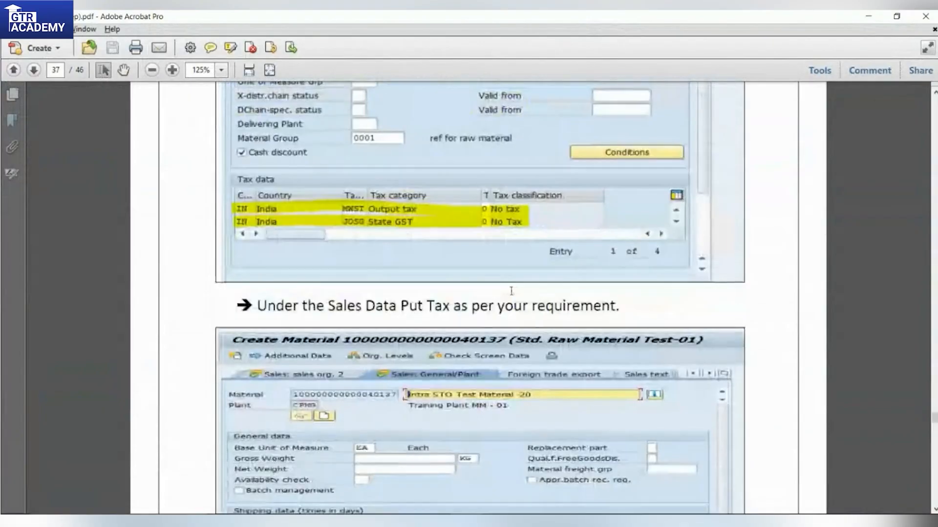
scroll(511, 292, "up", 12)
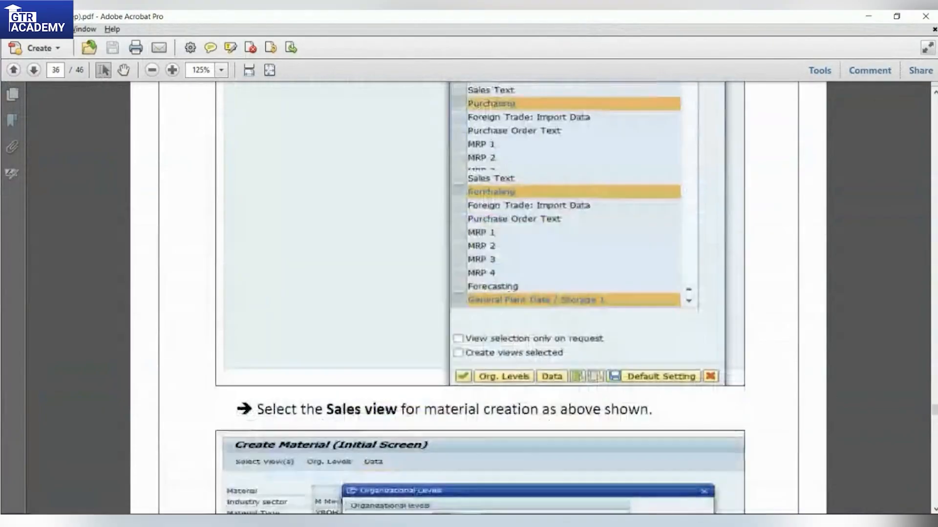
scroll(511, 293, "up", 8)
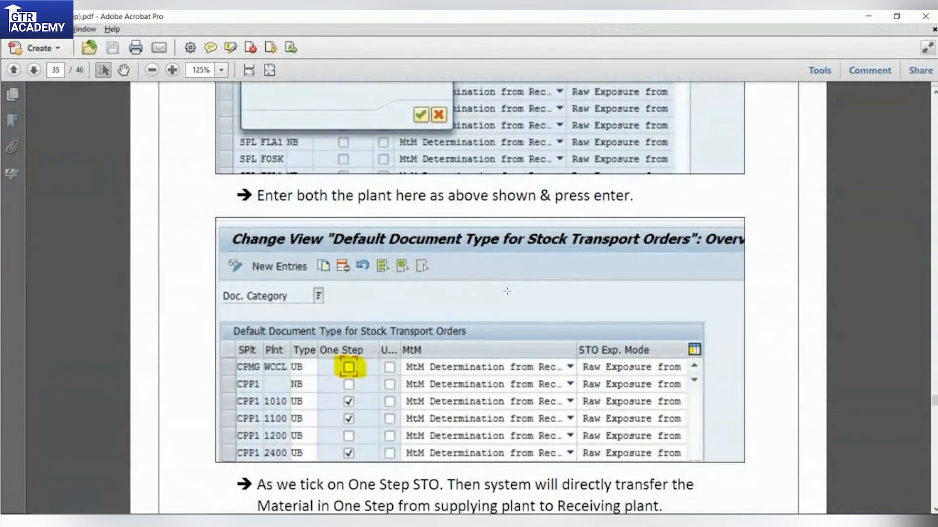
scroll(507, 292, "up", 10)
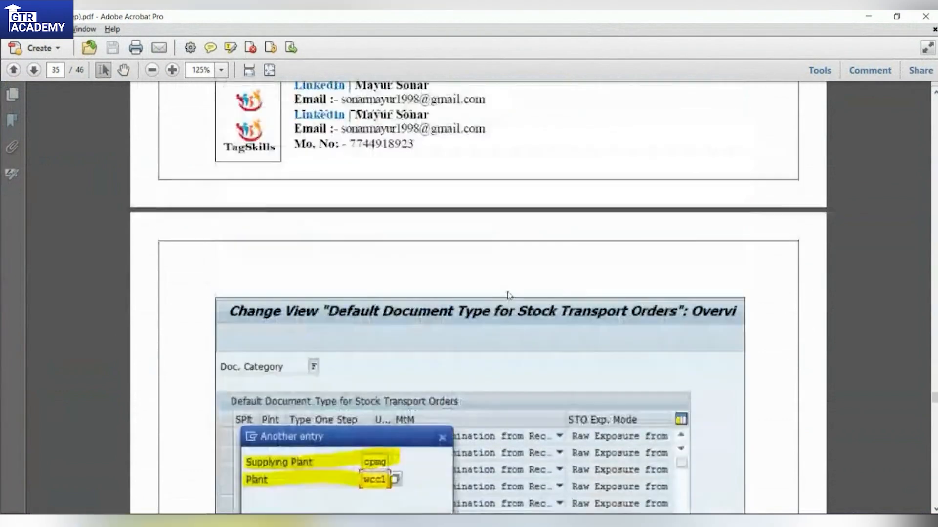
scroll(507, 291, "up", 12)
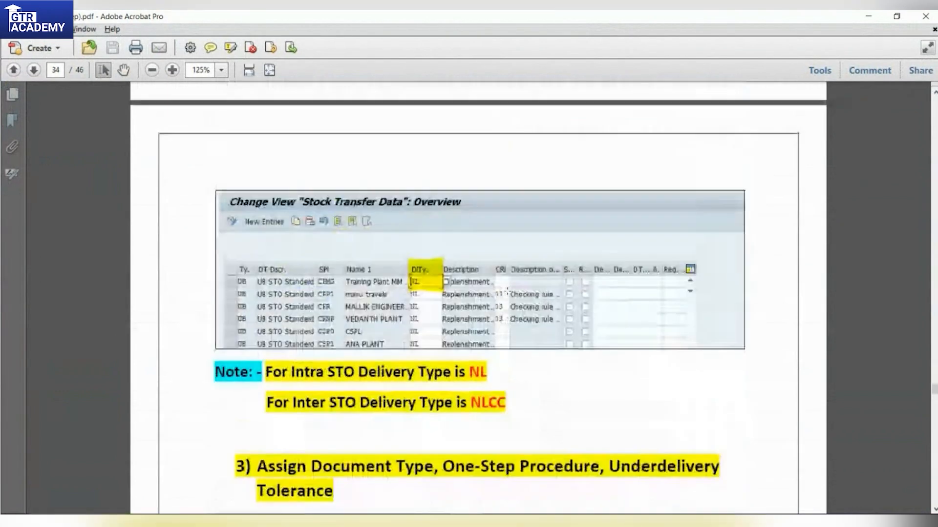
scroll(504, 295, "up", 10)
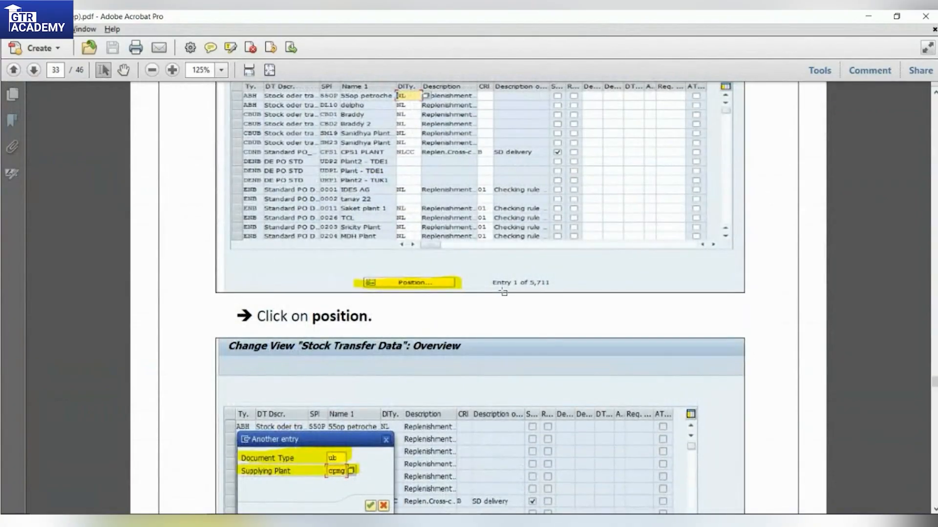
Step: Search the guide for "SHIPPING CONDITION" and read the instructions for the customer's shipping data
key("ctrl+f")
type("SHIPPING CONDITION")
key("Return")
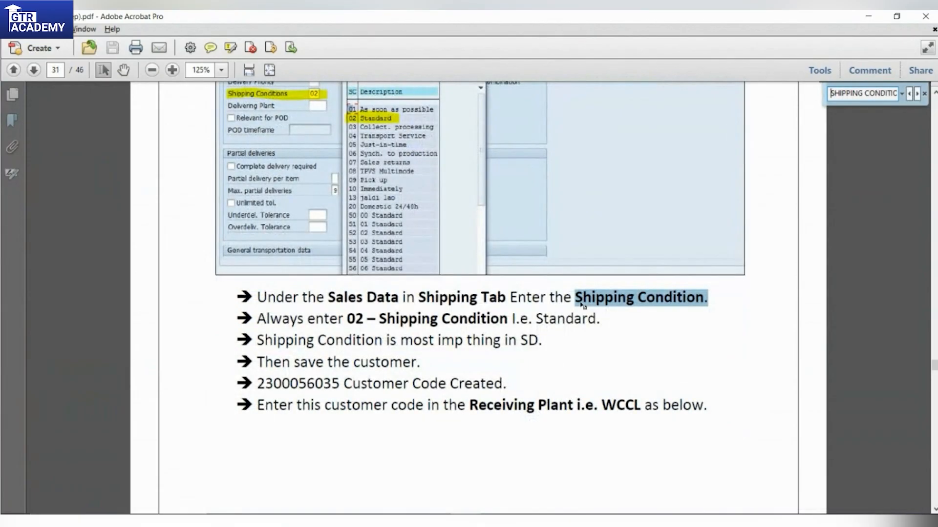
scroll(396, 170, "up", 5)
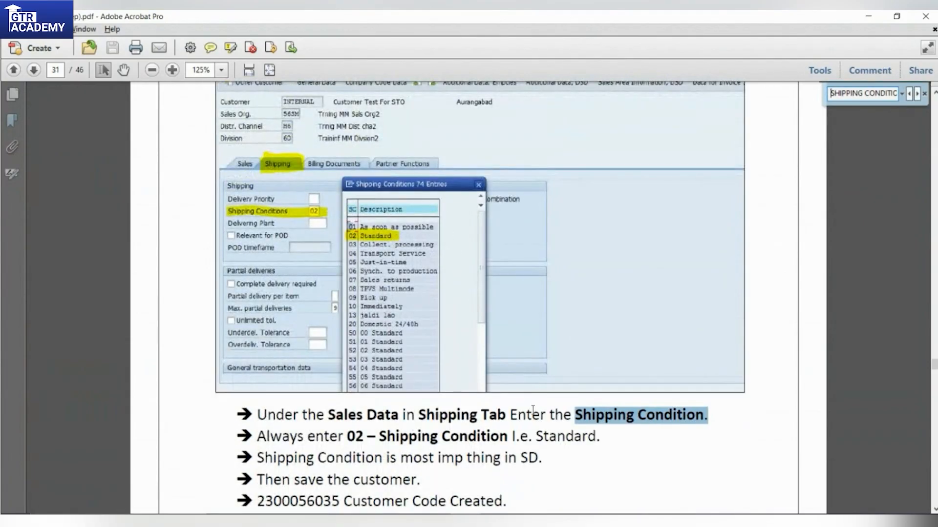
left_click(924, 93)
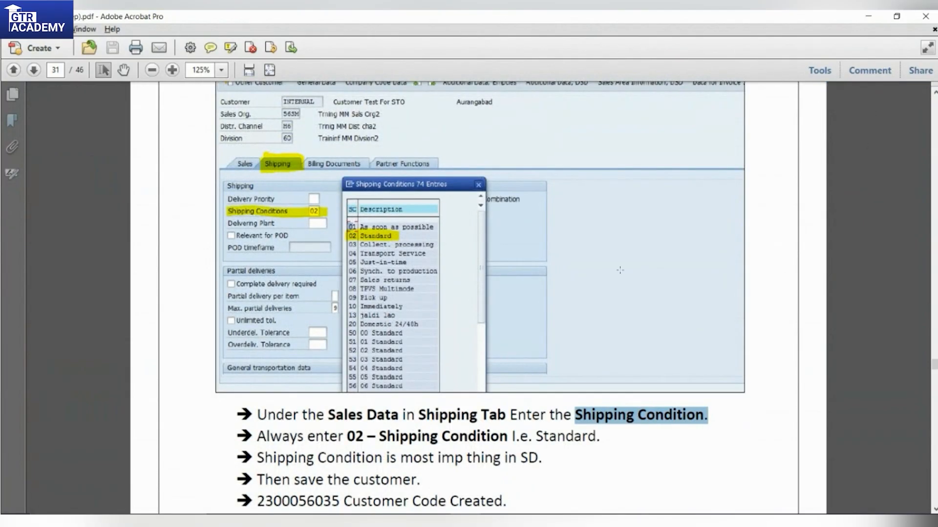
scroll(595, 308, "up", 7)
scroll(594, 308, "down", 15)
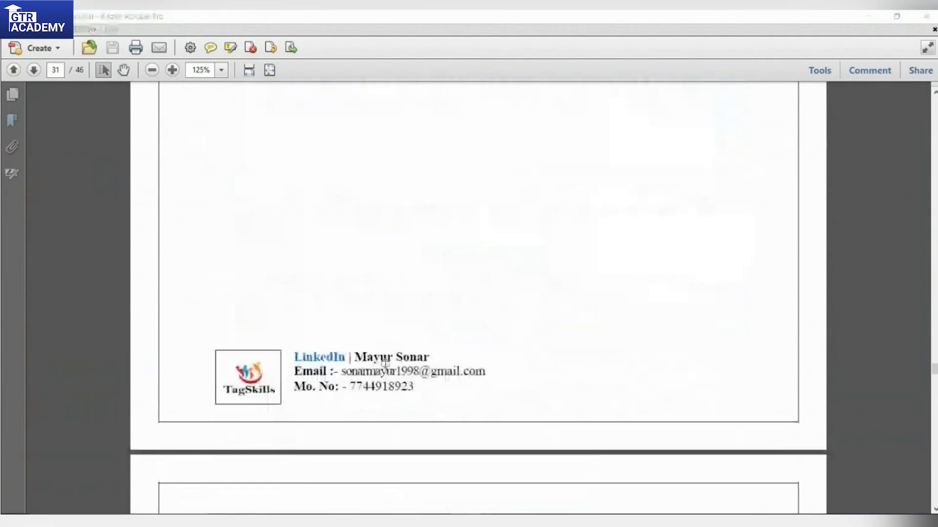
Step: Switch to the Intra - STO Setup notes in Notepad and add "Sales Area has shipping condition as 01" below the Assignments line
left_click(521, 521)
left_click(513, 520)
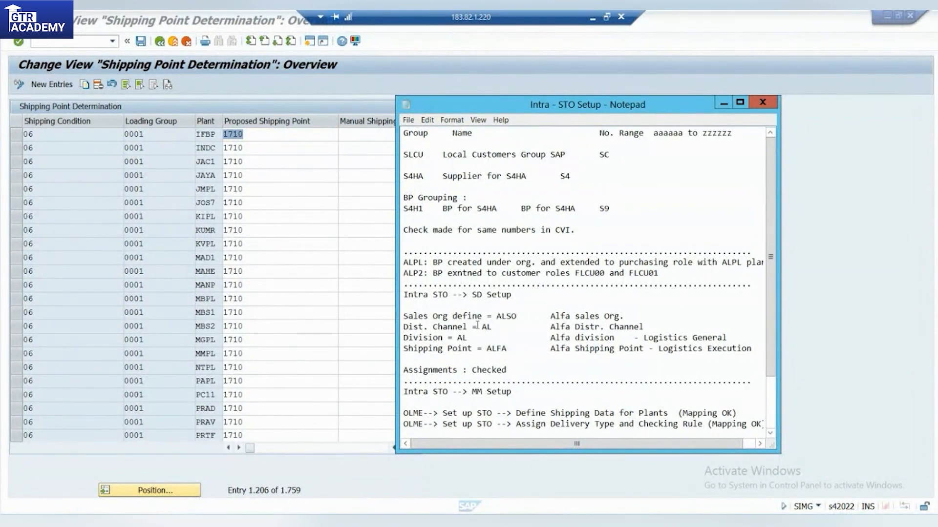
scroll(525, 389, "down", 2)
scroll(524, 389, "up", 2)
left_click(758, 348)
left_click(680, 329)
left_click(527, 369)
key("Return")
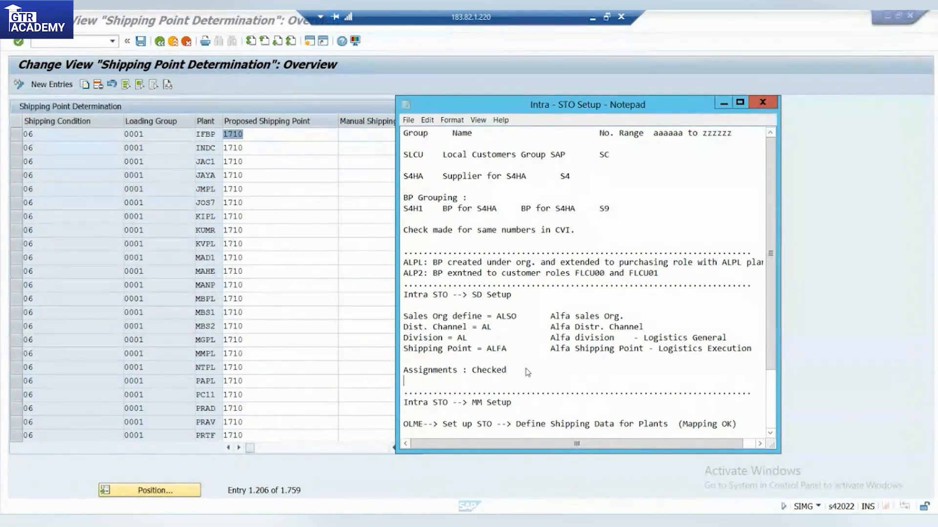
type("Sales Area has shipping condition as 01")
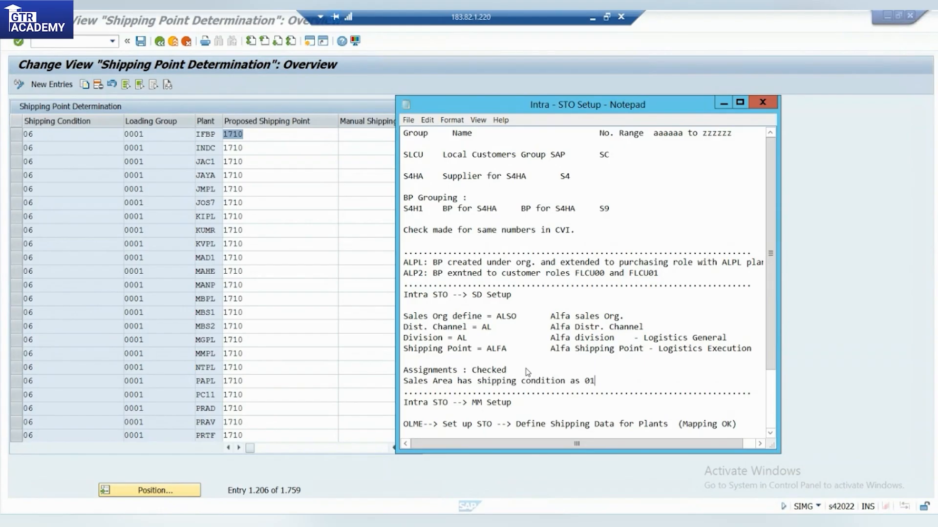
Step: Return to SAP's Shipping Point Determination list and examine the shipping condition 01, loading group 0001 entries around plant ALPL
left_click(191, 214)
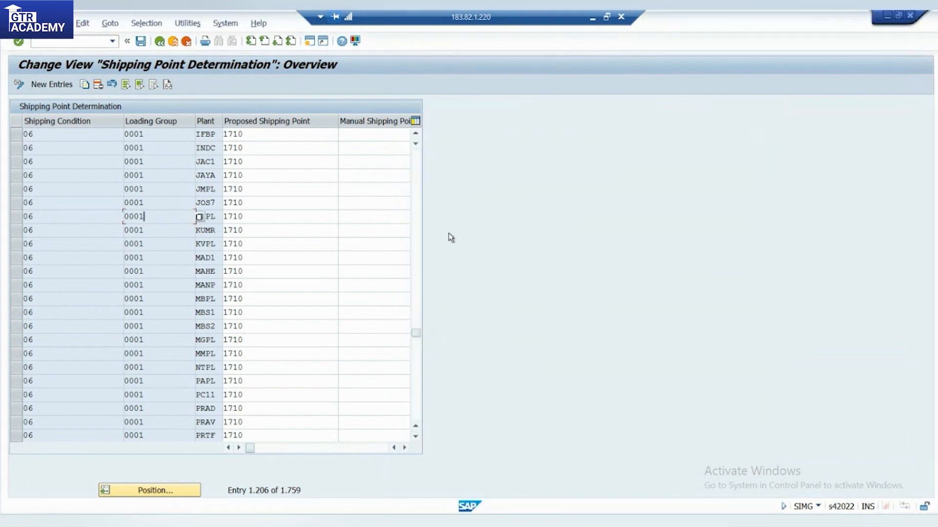
scroll(419, 268, "up", 6)
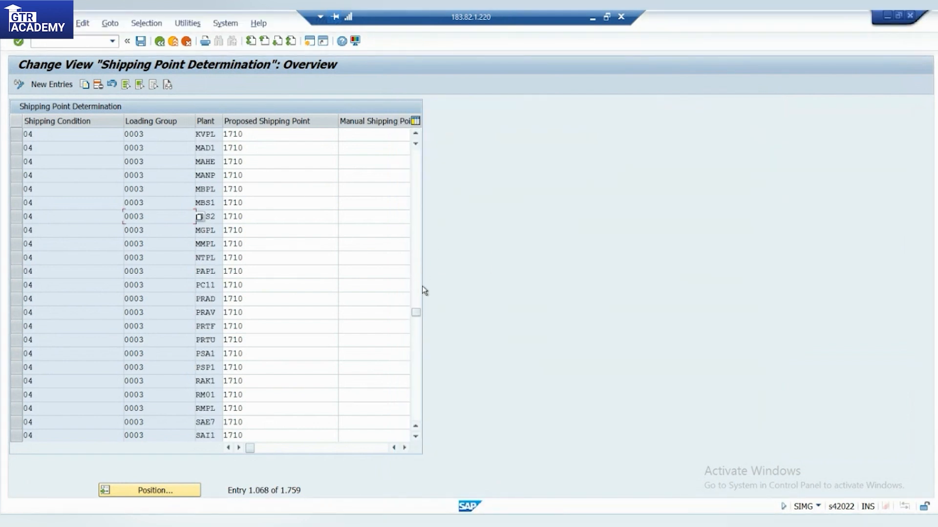
left_click_drag(416, 312, 345, 192)
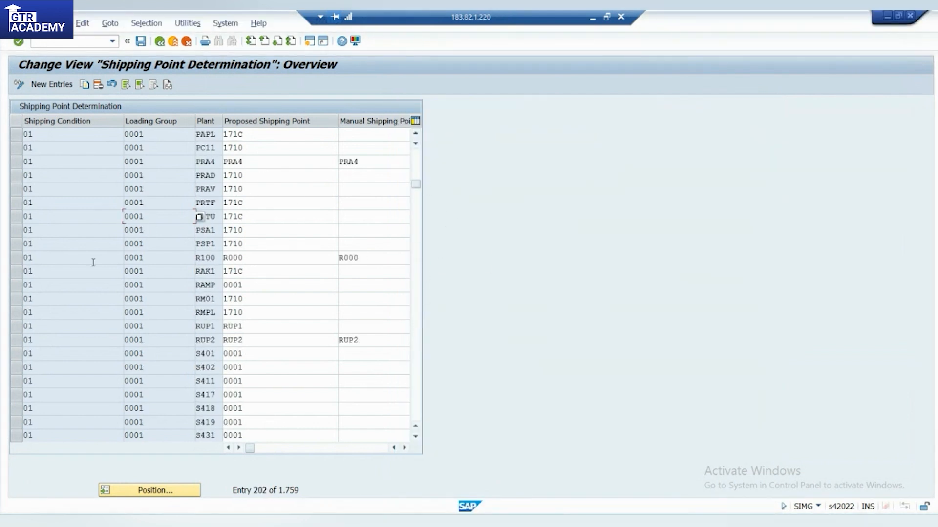
scroll(113, 216, "up", 6)
left_click(72, 135)
scroll(200, 210, "up", 8)
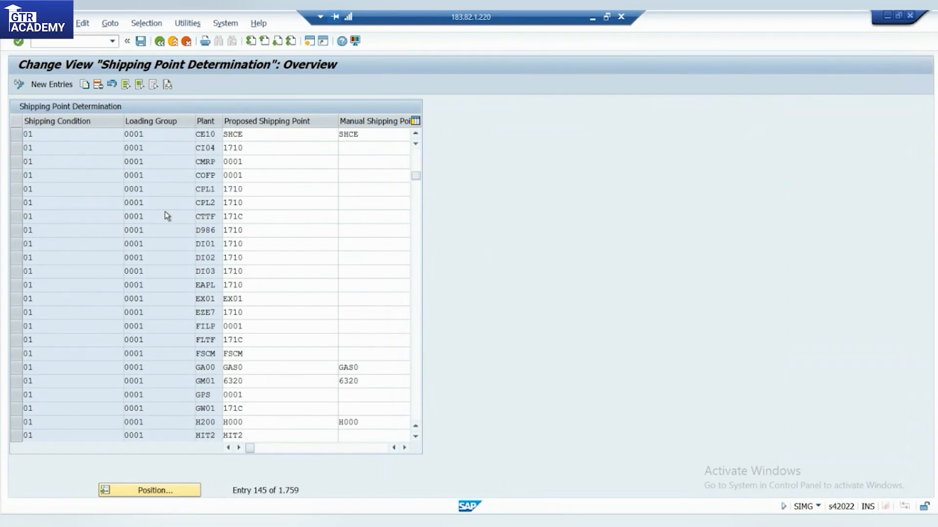
scroll(165, 215, "up", 3)
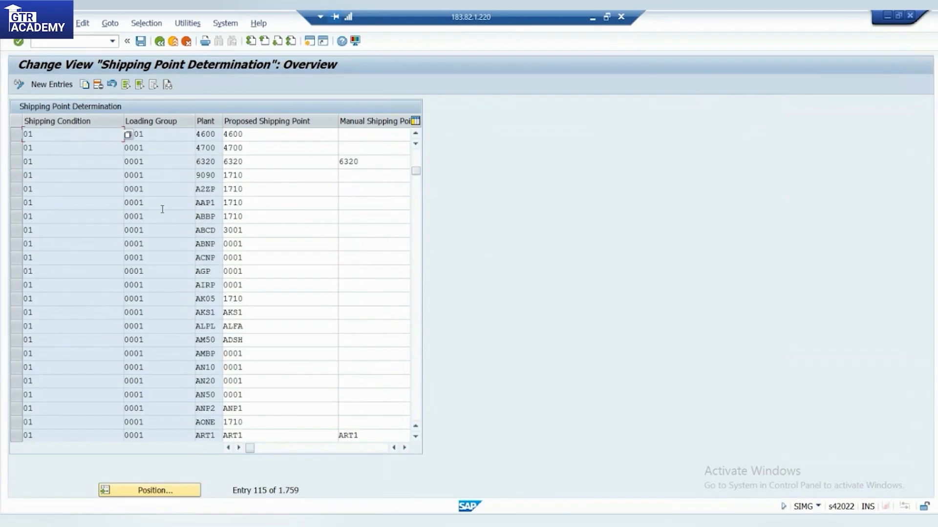
scroll(168, 382, "down", 2)
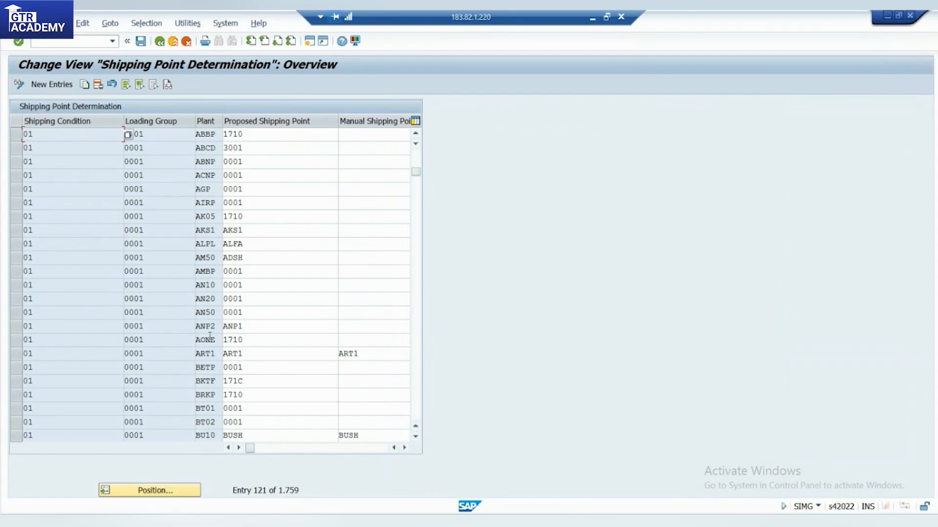
Step: Start a new shipping point determination entry with shipping condition 01, loading group 0001 and plant ALPL
left_click(51, 85)
left_click(78, 133)
type("01")
left_click(86, 160)
left_click(166, 139)
type("000")
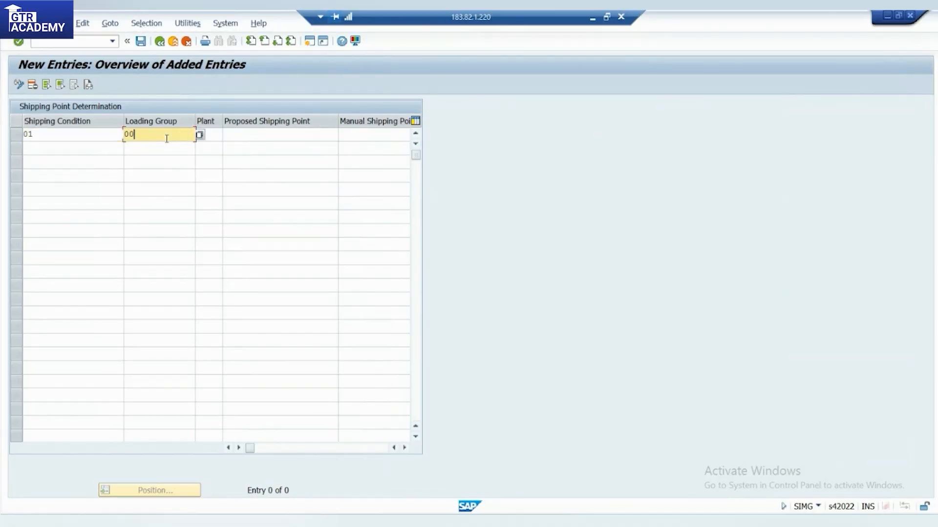
left_click(216, 137)
type("ALPL")
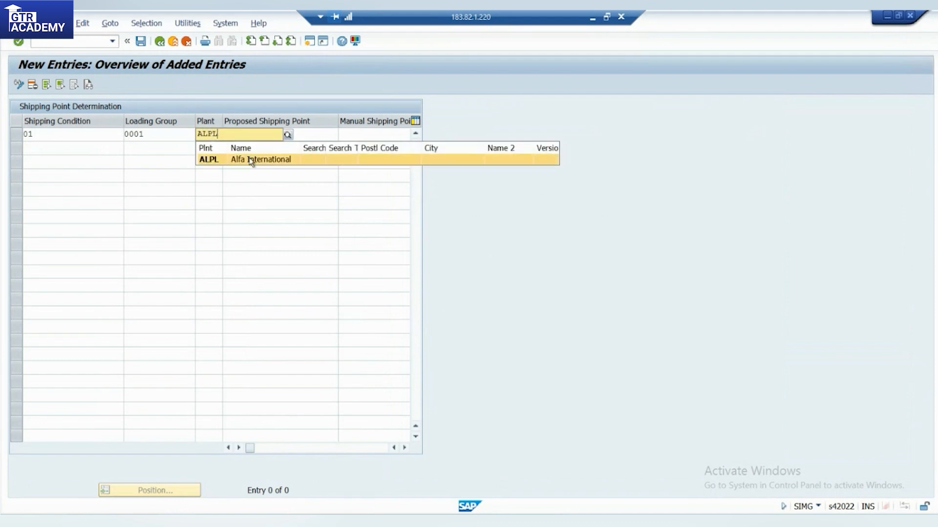
left_click(250, 160)
Step: Try to complete the new shipping point determination entry for plant ALPL with proposed shipping point ALFA
left_click(308, 133)
type("A")
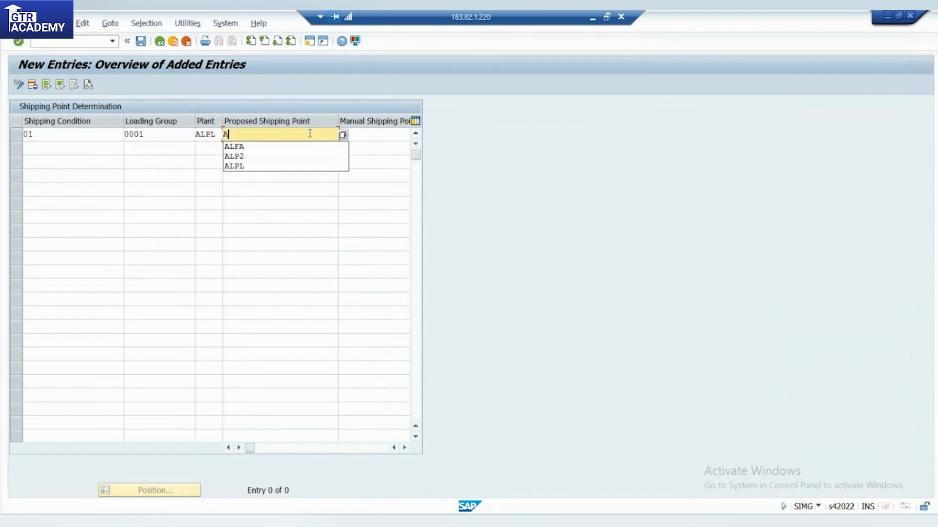
type("l")
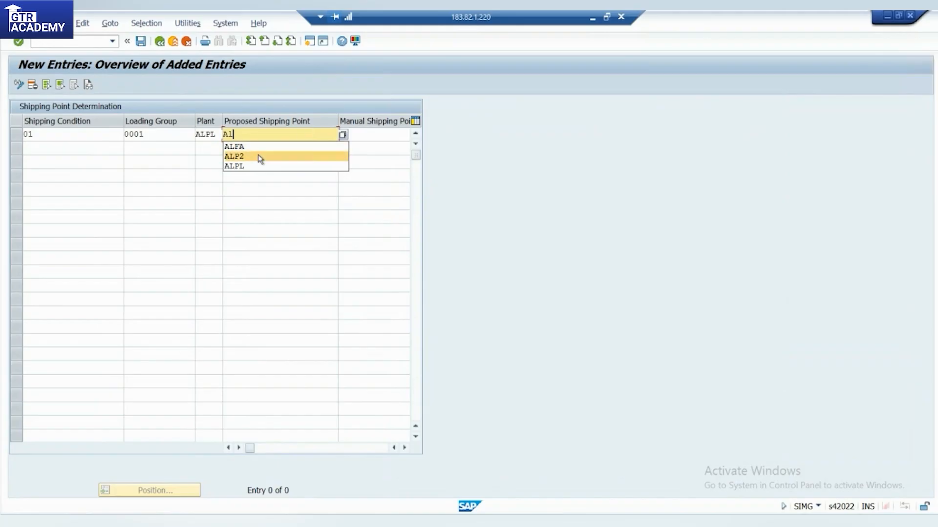
left_click(344, 135)
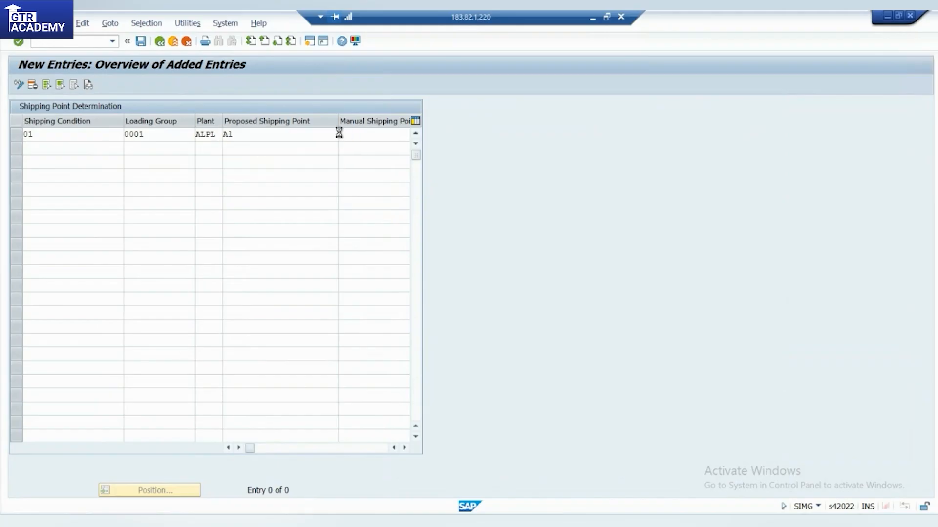
left_click(95, 211)
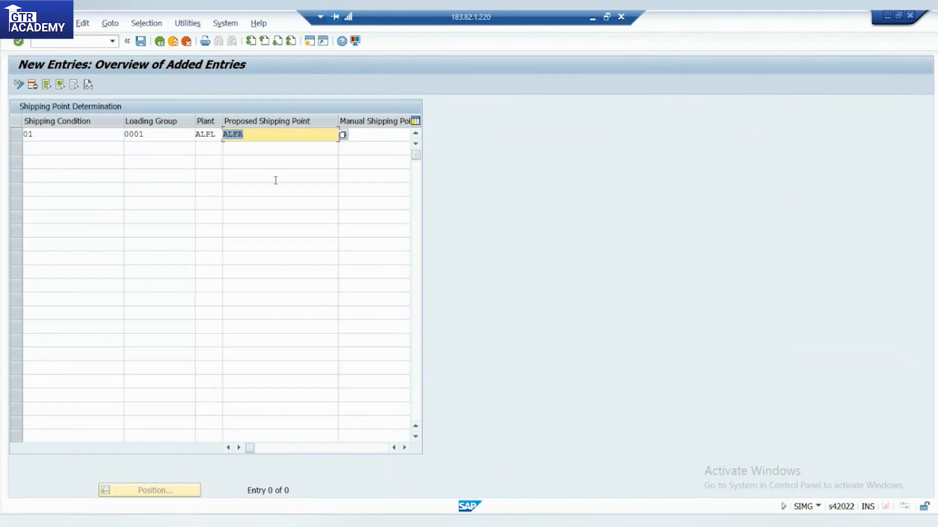
key("Return")
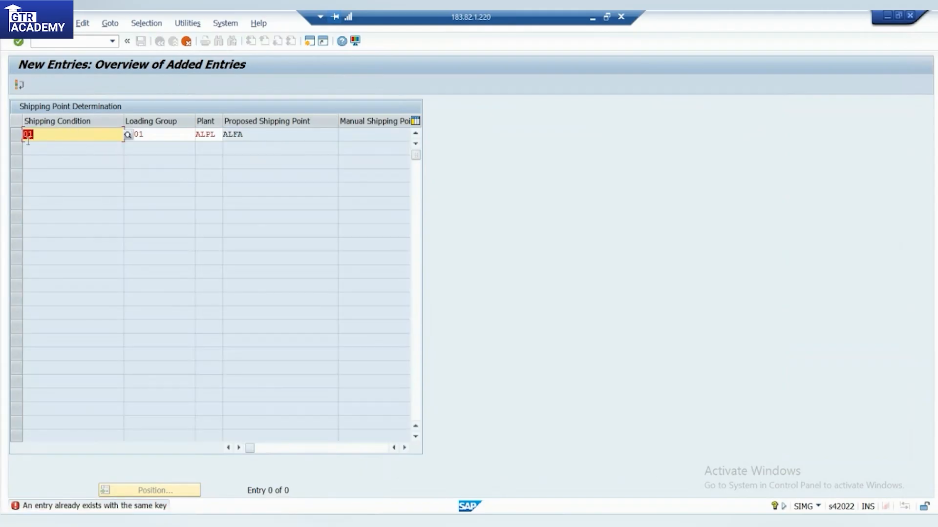
Step: Discard the new entry and return to the Shipping Point Determination overview
left_click(186, 41)
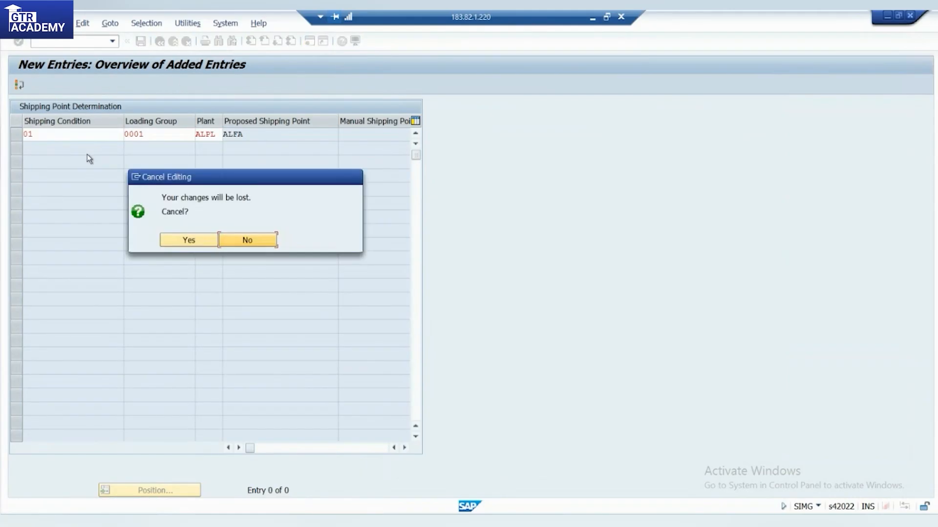
left_click(189, 241)
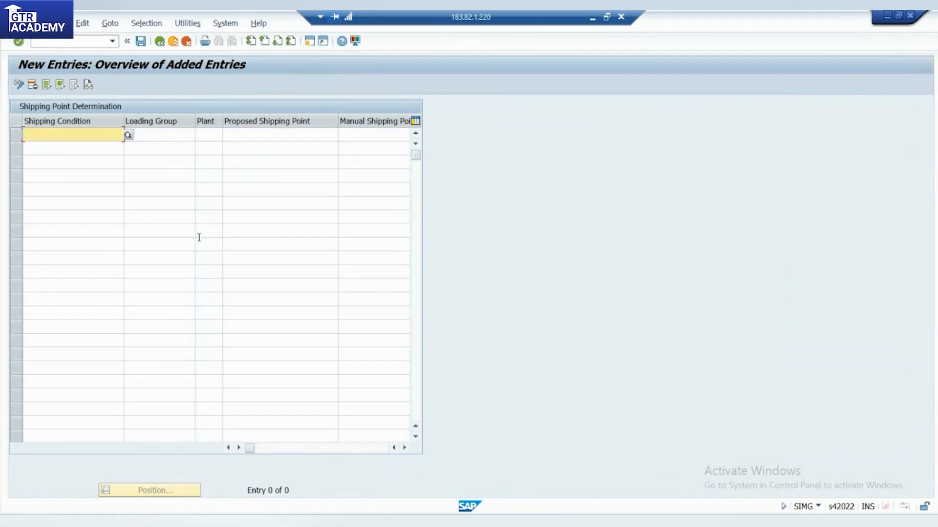
left_click(160, 41)
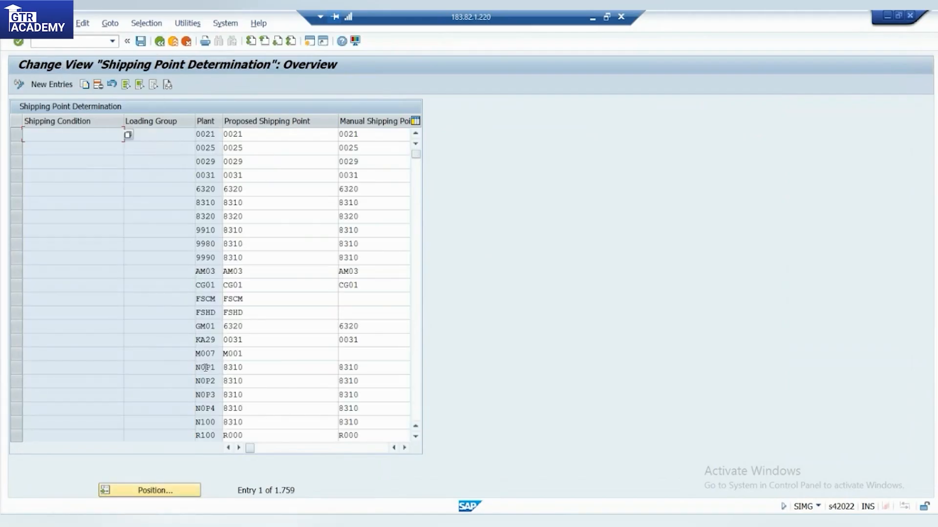
Step: Position the Shipping Point Determination list at shipping condition 01, loading group 0001 and plant ALPL
left_click(166, 490)
type("01")
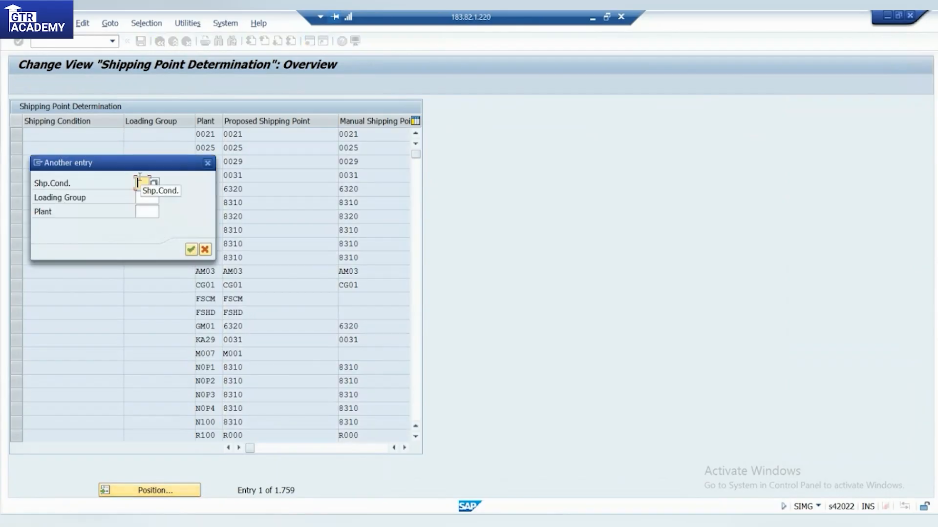
left_click(154, 198)
type("0001")
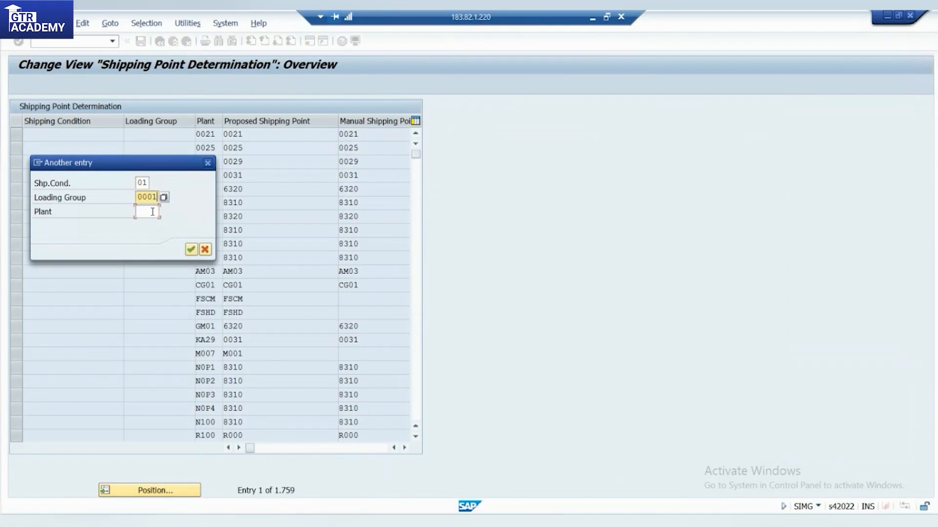
left_click(152, 211)
type("al01")
key("Return")
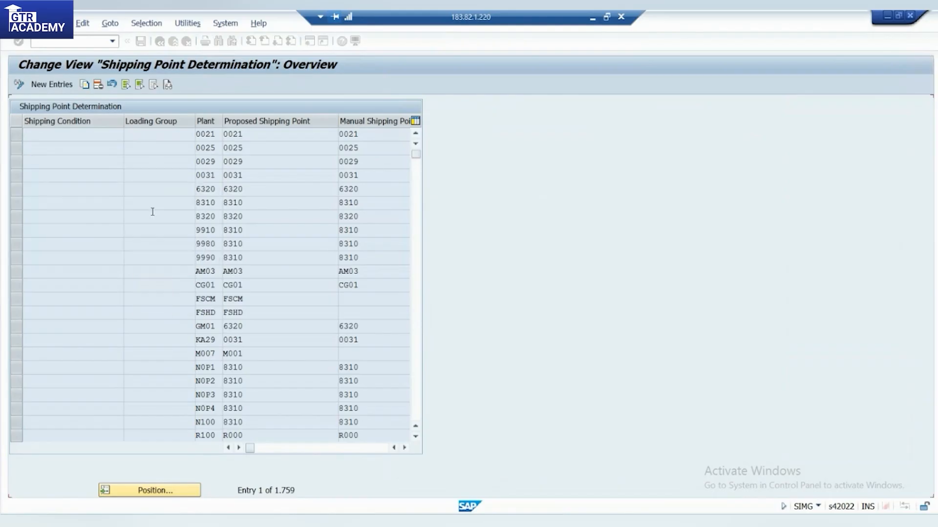
Step: Select the ALPL row and check its shipping condition, loading group, plant and proposed shipping point
left_click(15, 138)
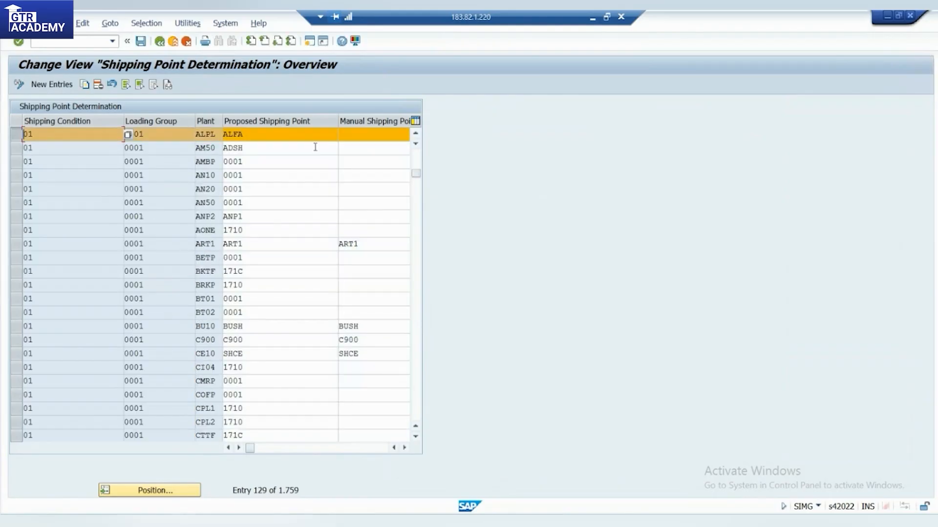
left_click(154, 134)
left_click(28, 136)
left_click_drag(215, 135, 195, 136)
left_click(196, 136)
left_click(305, 135)
left_click(416, 134)
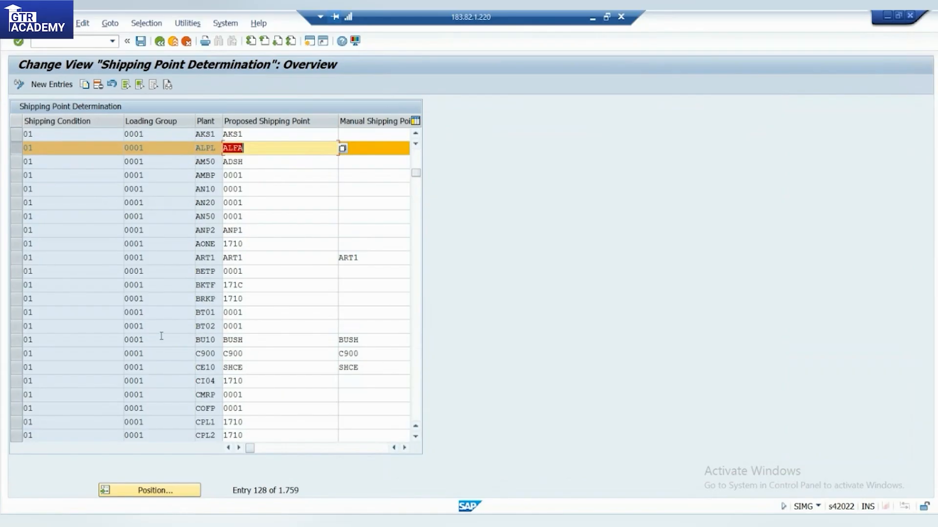
Step: Switch to the PDF guide in Acrobat and read the Shipping Point Determination entry instructions and highlighted note on page 38
left_click(592, 17)
scroll(450, 412, "down", 4)
scroll(448, 410, "down", 9)
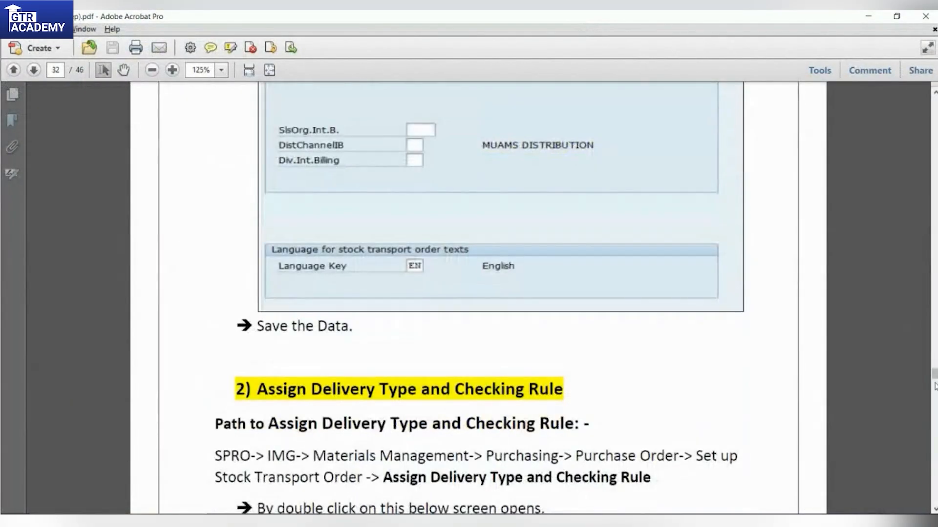
left_click_drag(934, 377, 935, 414)
scroll(473, 359, "down", 9)
scroll(473, 365, "down", 20)
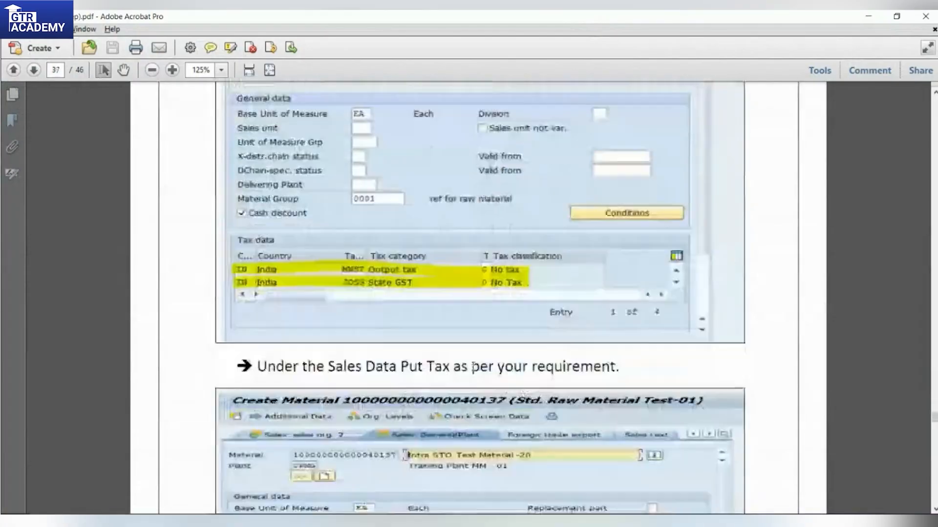
scroll(472, 293, "down", 8)
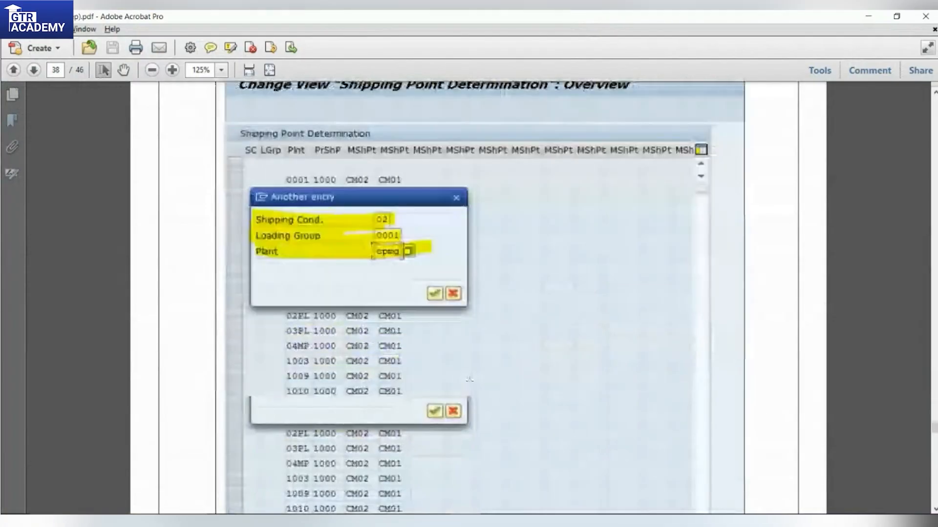
left_click_drag(433, 294, 597, 316)
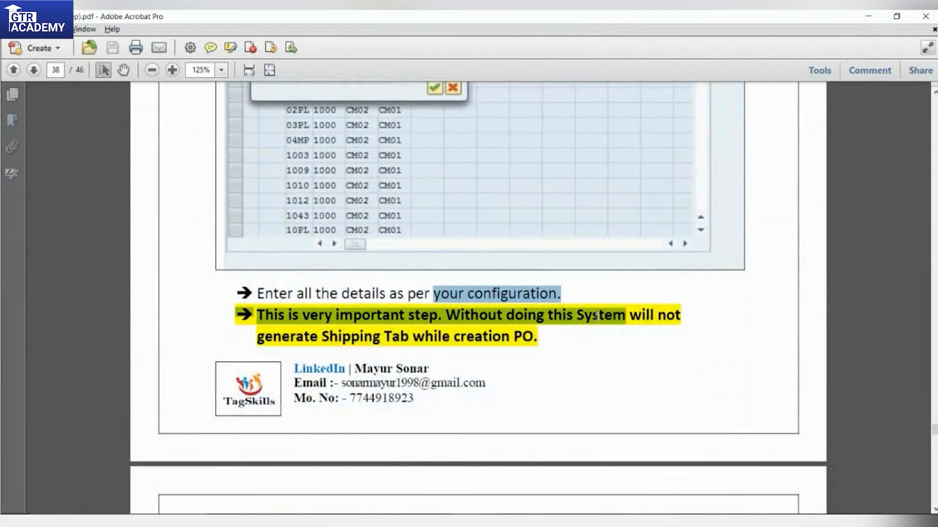
left_click_drag(409, 315, 520, 347)
Step: Read the guide's page 39 instructions on saving the shipping point configuration and the note about the purchase order's Shipping tab
scroll(519, 347, "down", 7)
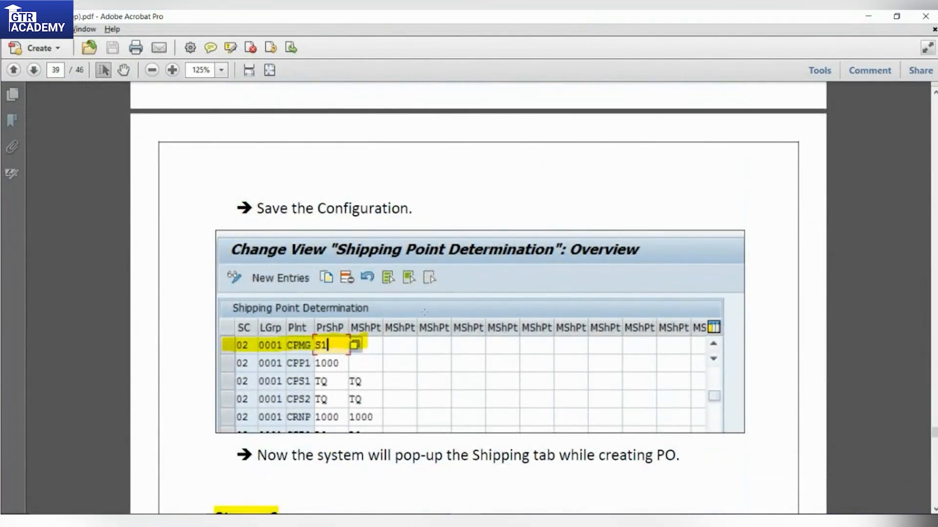
scroll(434, 326, "down", 7)
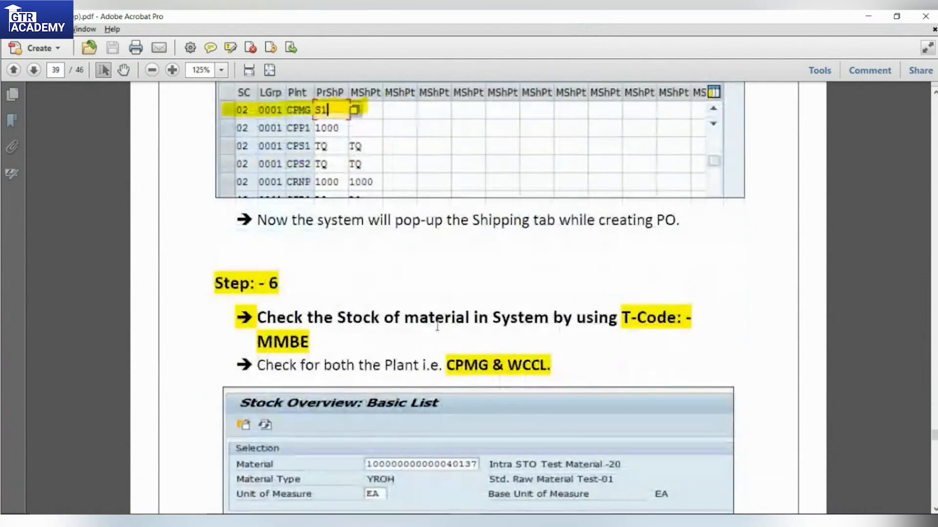
scroll(437, 326, "up", 5)
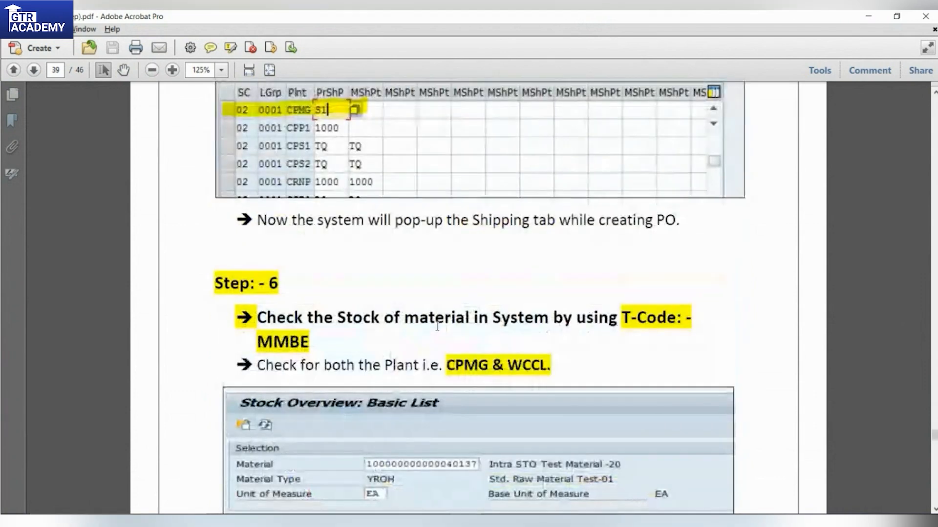
scroll(439, 331, "up", 2)
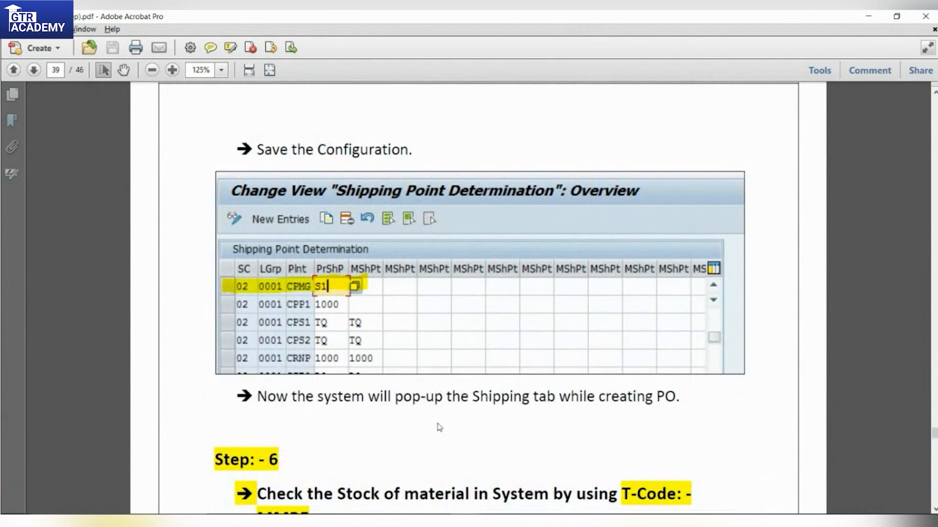
left_click_drag(258, 398, 676, 408)
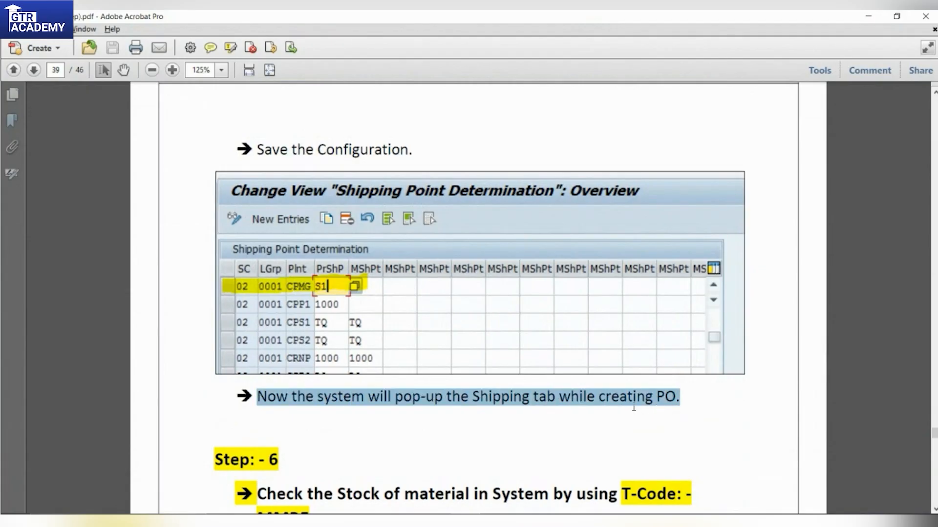
Step: Read Step 6 of the guide on checking material stock for both plants with transaction MMBE
scroll(593, 410, "down", 2)
scroll(593, 410, "down", 5)
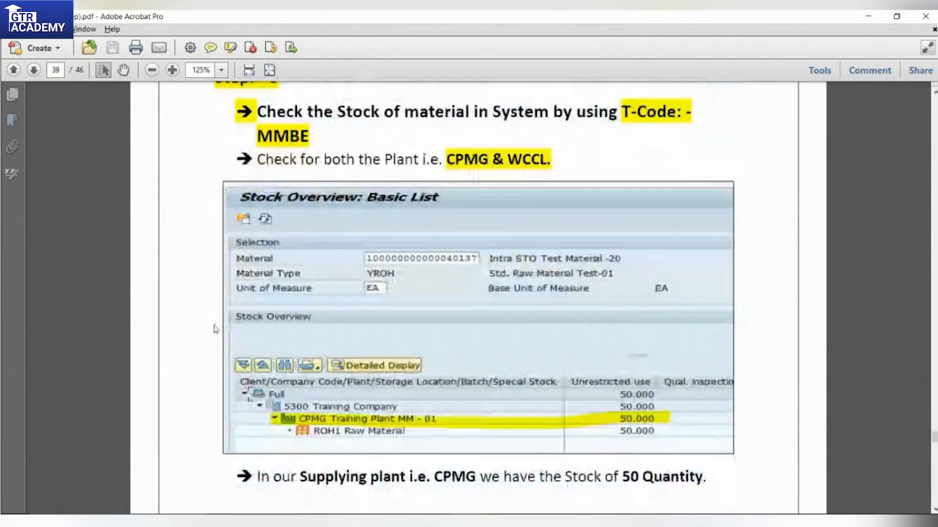
left_click_drag(448, 164, 543, 165)
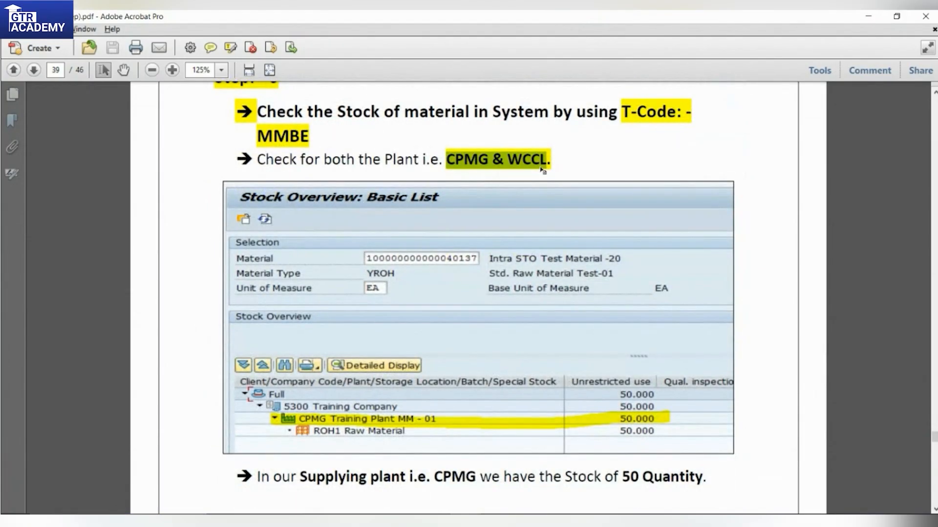
scroll(409, 296, "down", 9)
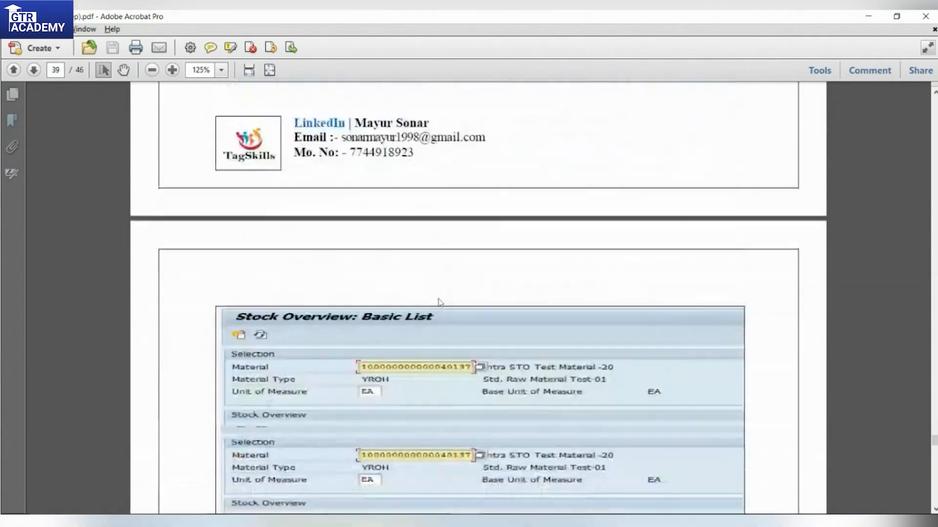
Step: Read Step 7 of the guide on creating the STO purchase order with ME21N, including document type, supplying plant and organizational data
scroll(408, 296, "down", 4)
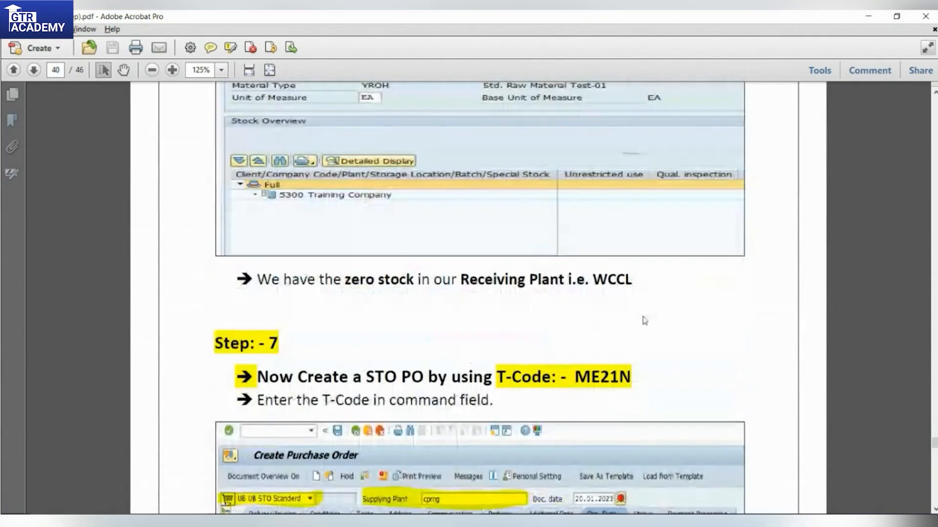
scroll(404, 452, "down", 6)
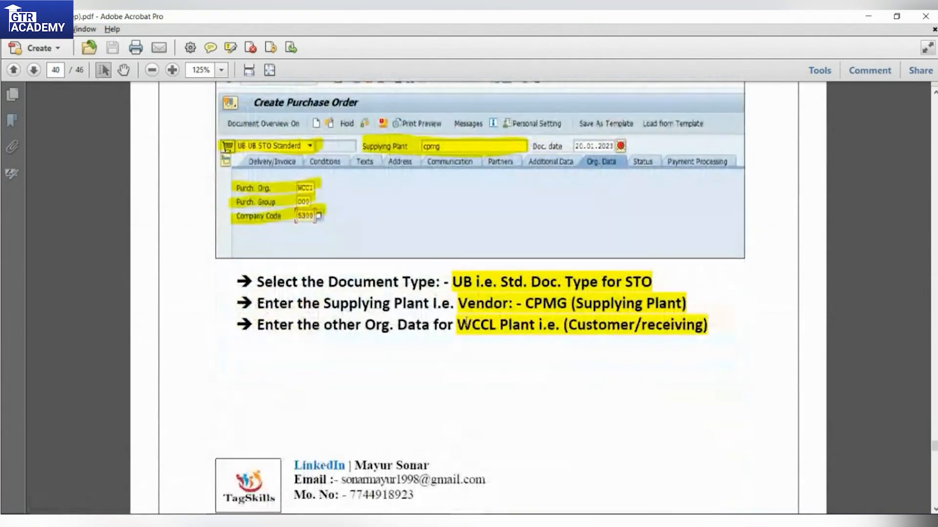
scroll(465, 307, "up", 1)
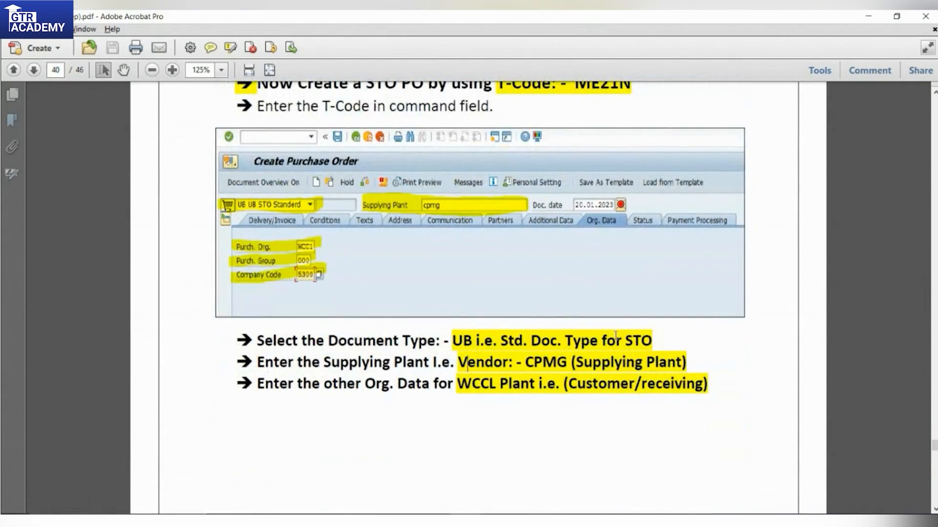
left_click_drag(509, 341, 665, 378)
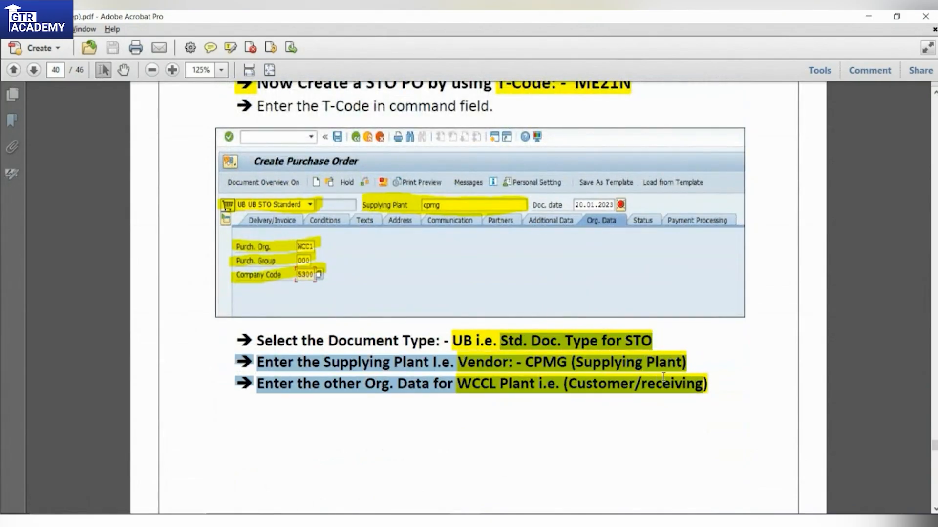